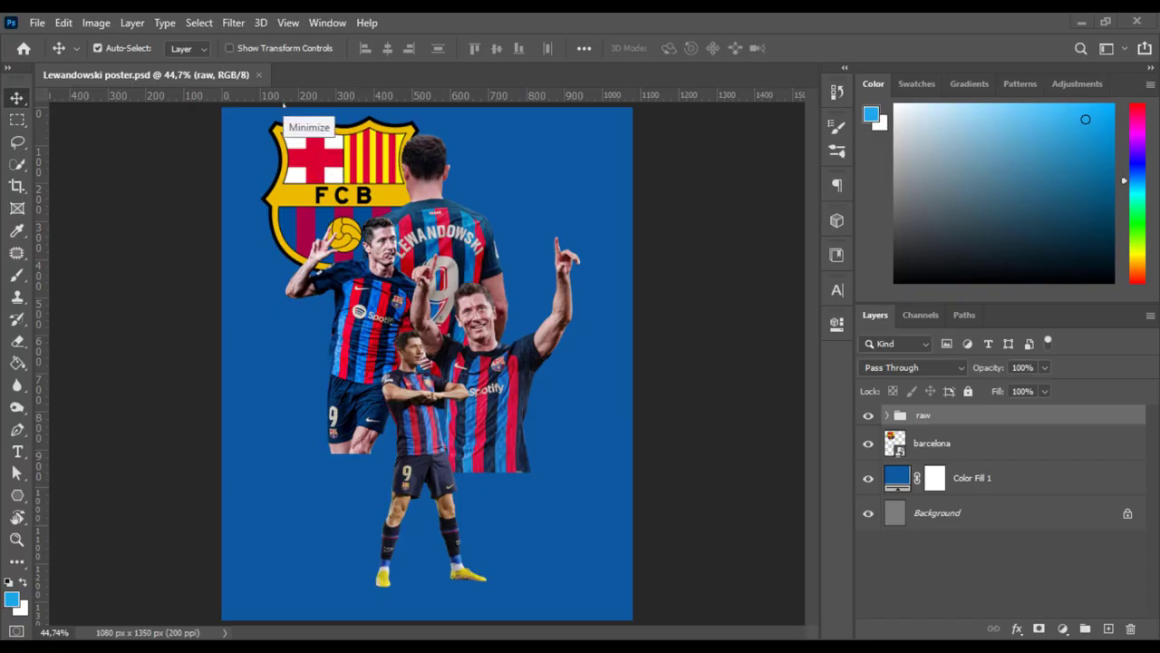
- Duplicate the raw group as a new group named lewandowski
key(ctrl+j)
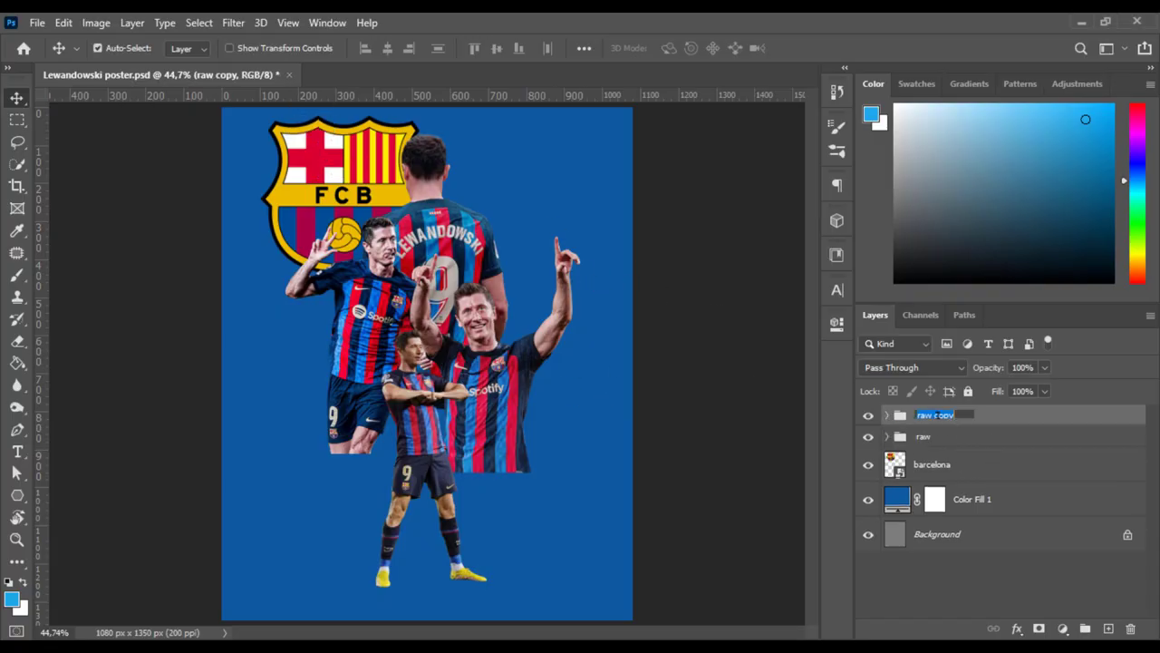
text(ski)
key(Return)
- Hide the four player layers in lewandowski, leaving only the standing player on layer 1 visible
click(887, 415)
scroll(1155, 465, down, 1)
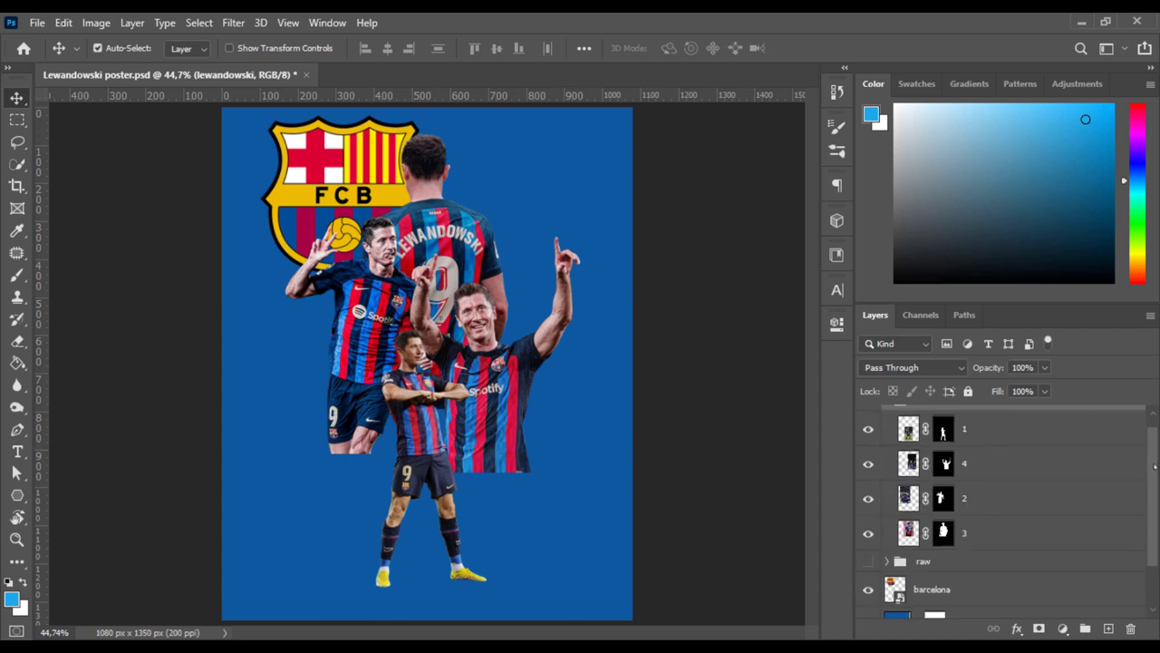
click(868, 429)
click(867, 463)
click(868, 497)
click(867, 532)
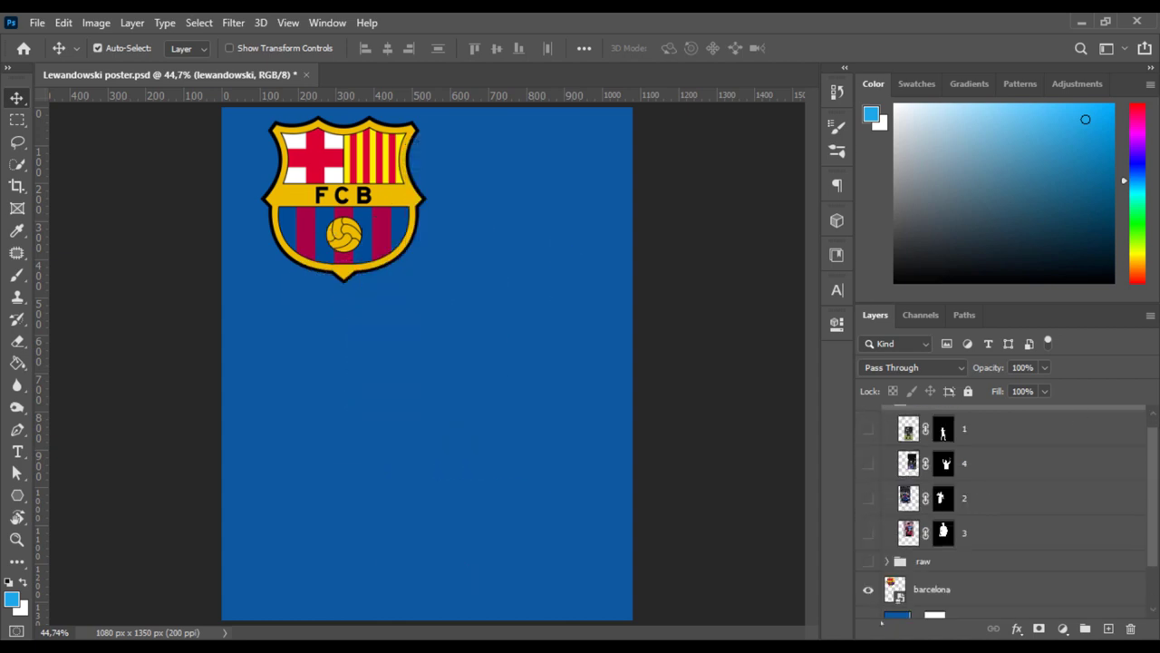
scroll(1122, 538, down, 1)
click(1088, 583)
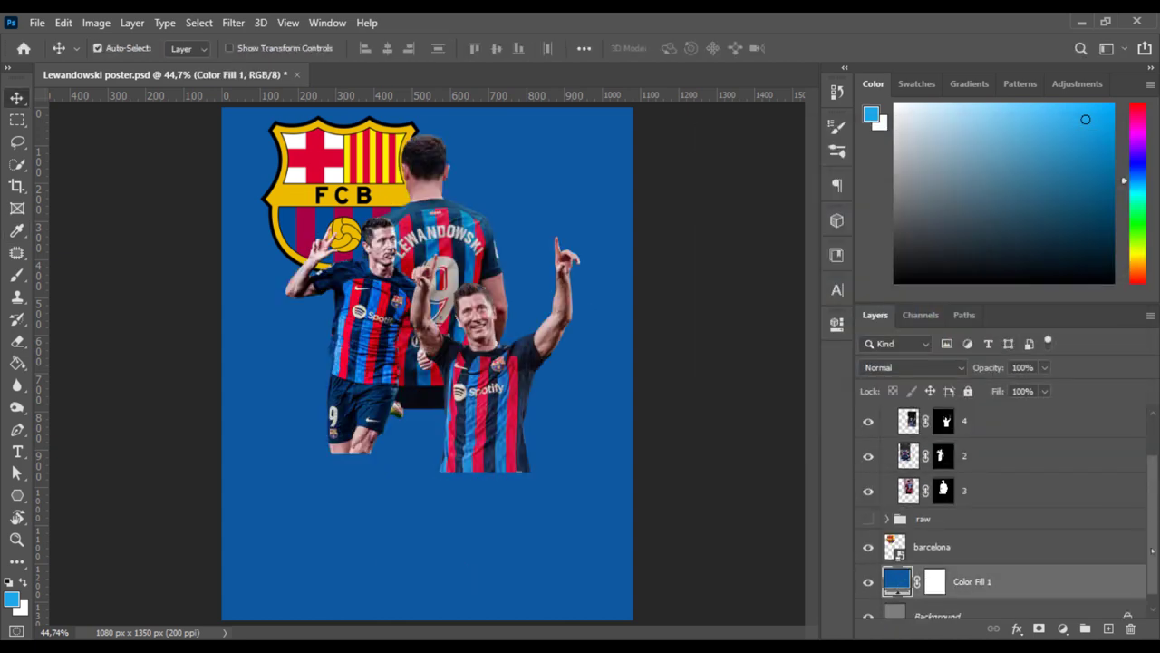
click(867, 444)
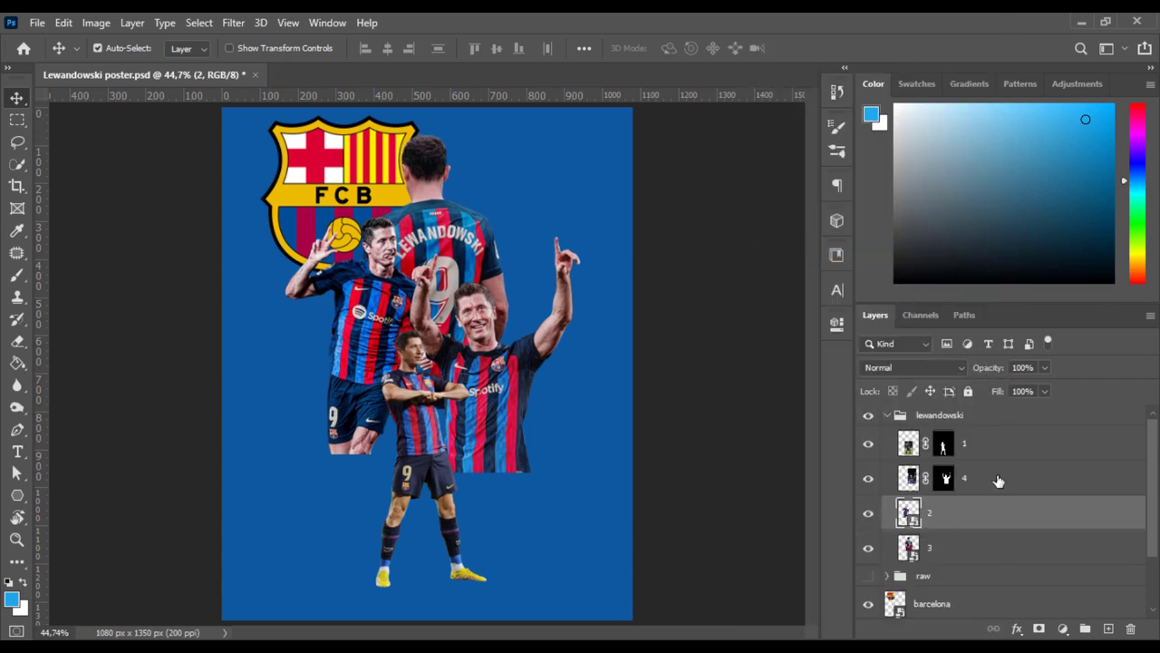
- Convert player layer 2 to a smart object and start the Camera Raw Filter on it
click(998, 445)
right_click(997, 445)
click(916, 370)
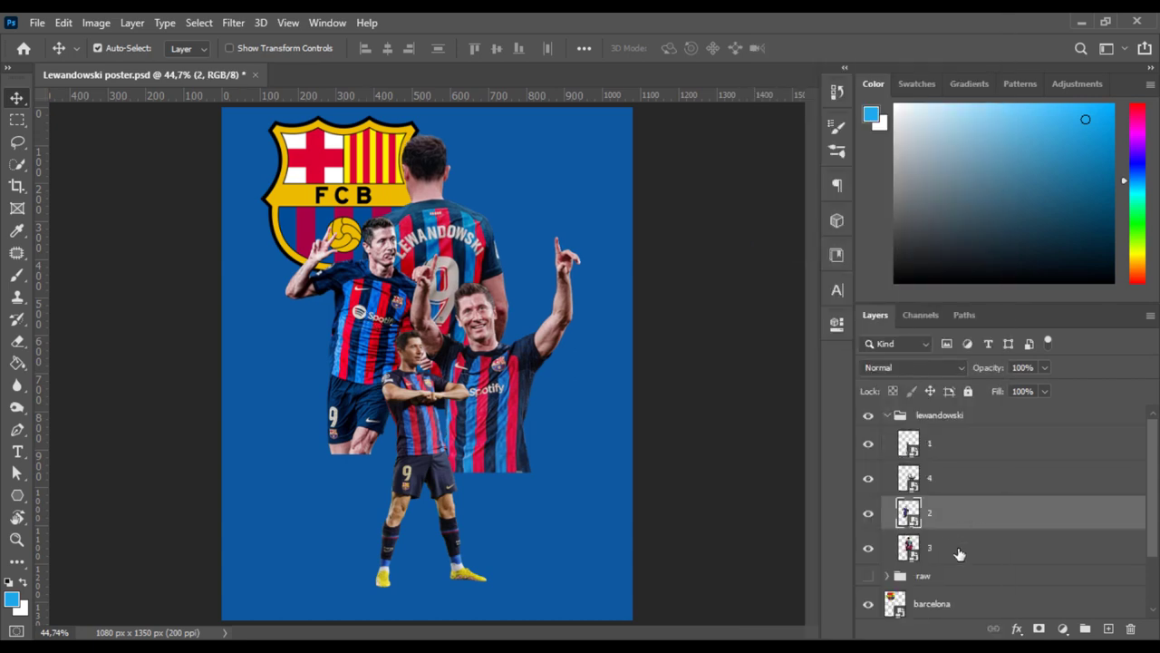
click(233, 23)
click(268, 121)
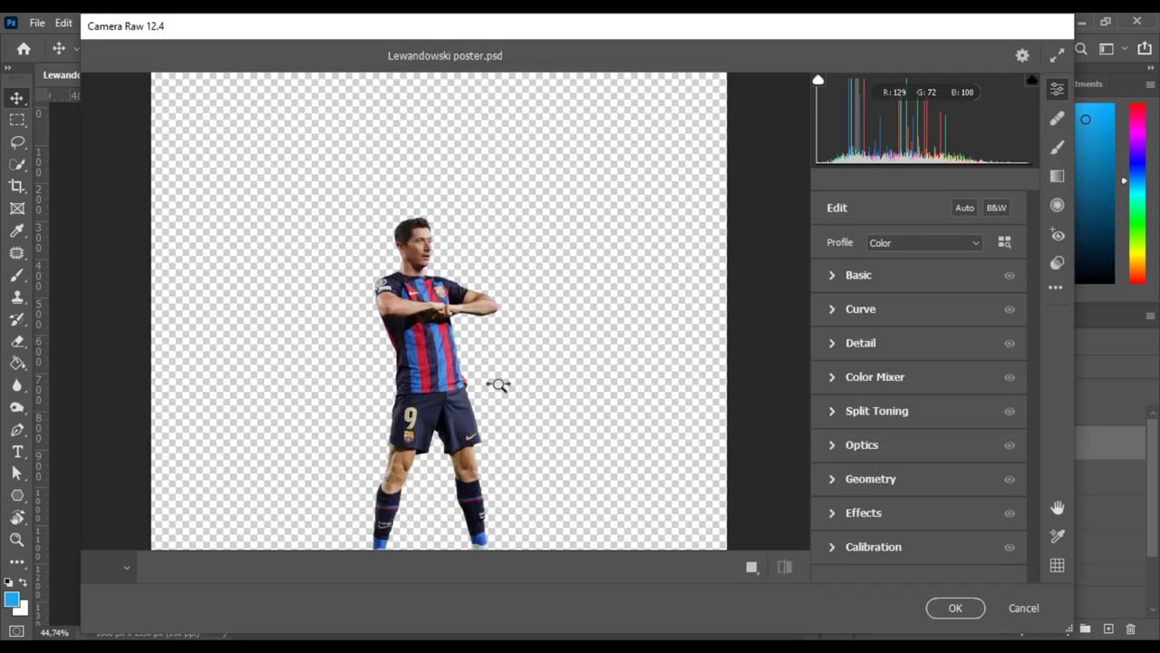
- Set basic tone to Contrast +50 and Highlights -37, with Shadows raised and Whites lowered
click(854, 207)
mouse_move(919, 367)
mouse_down()
mouse_move(964, 367)
mouse_move(884, 393)
mouse_up()
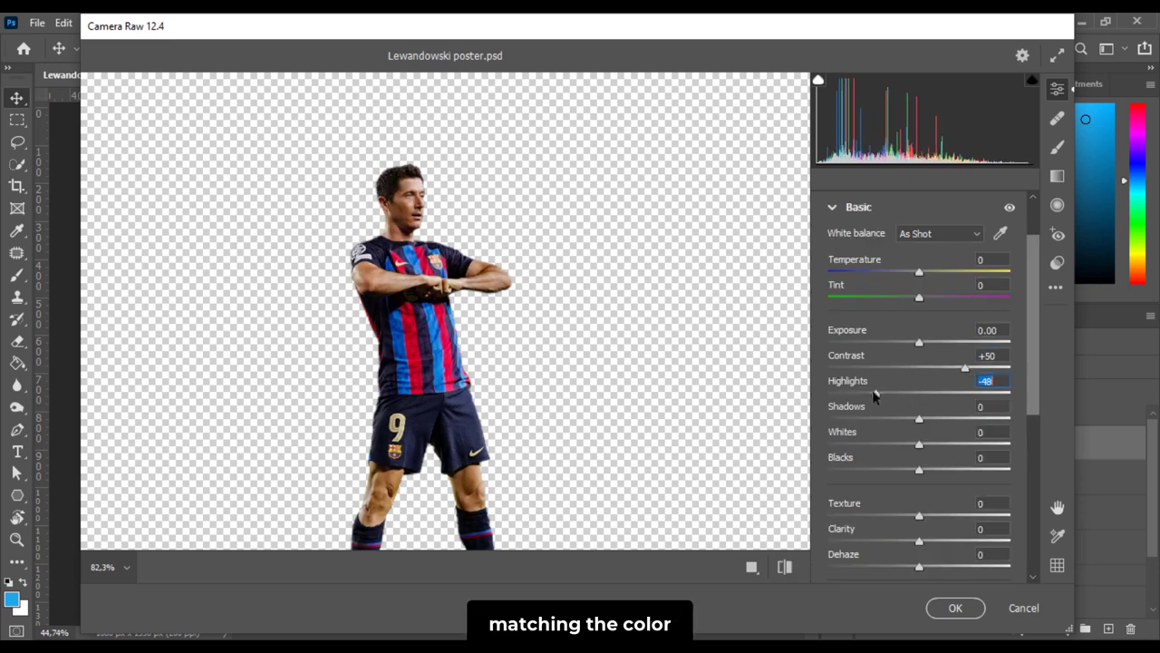
drag(919, 469, 934, 468)
mouse_move(919, 417)
mouse_down()
mouse_move(986, 420)
mouse_move(973, 419)
mouse_up()
drag(919, 443, 889, 445)
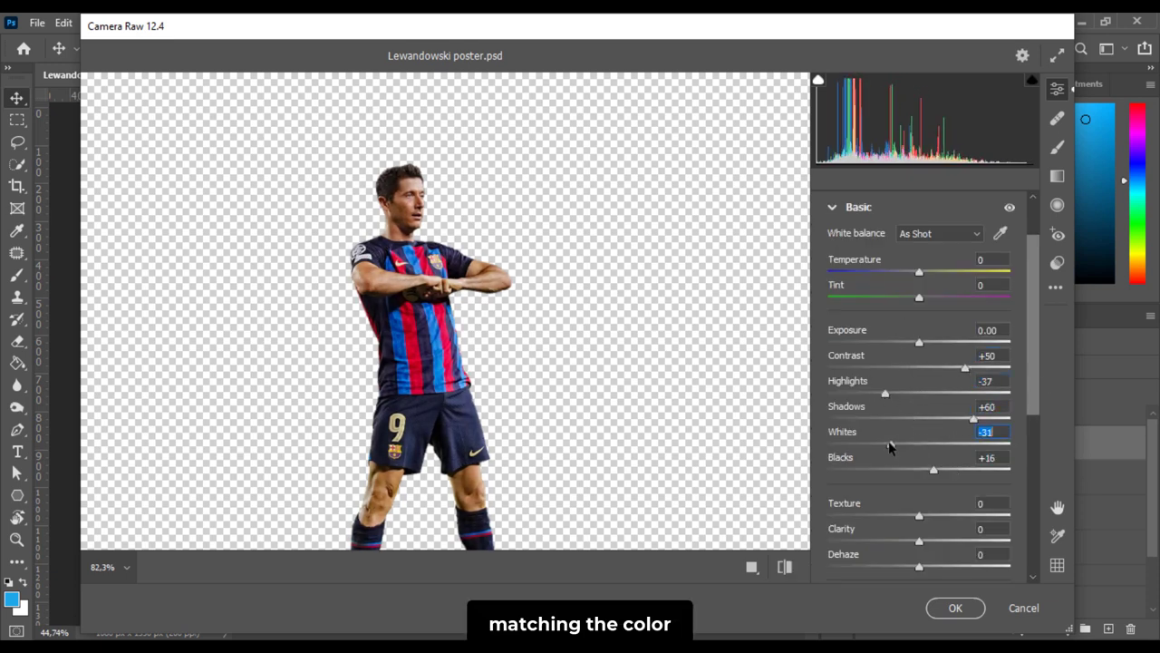
click(854, 207)
click(858, 273)
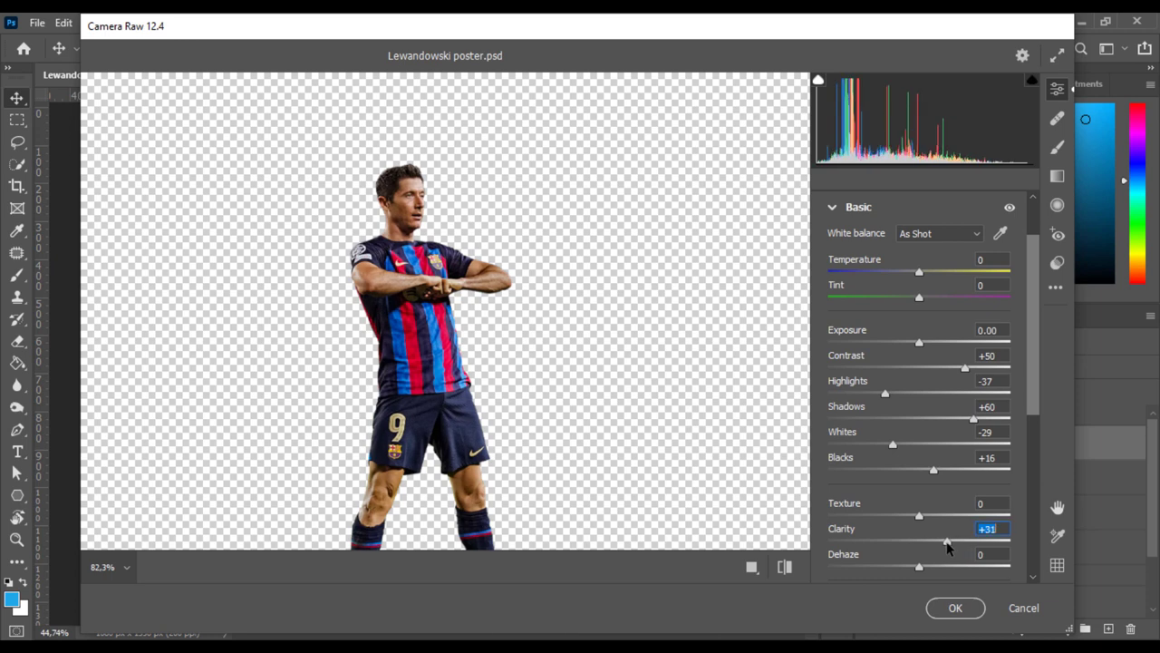
click(859, 210)
- Add two points to the tone curve to bend it for more contrast
click(864, 313)
click(918, 385)
drag(918, 385, 916, 382)
click(872, 425)
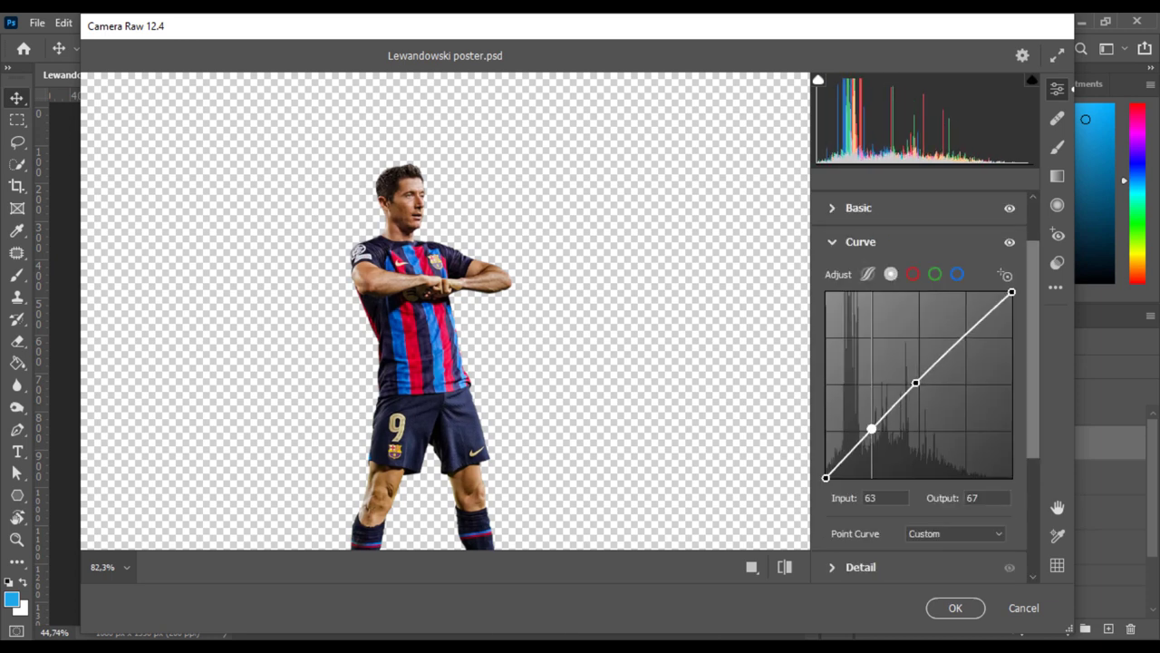
click(969, 341)
click(904, 247)
- Adjust orange saturation, boost yellow saturation to +46, and apply the Camera Raw filter
click(901, 378)
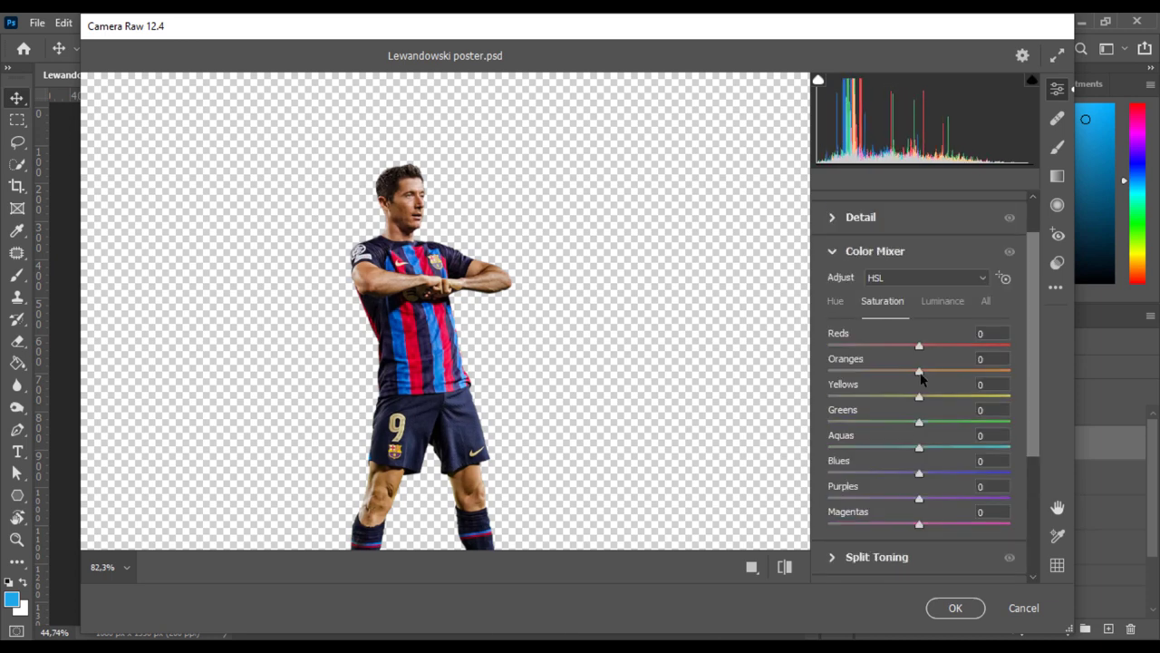
mouse_move(919, 371)
mouse_down()
mouse_move(933, 373)
mouse_move(906, 375)
mouse_move(924, 392)
mouse_move(997, 395)
mouse_move(885, 402)
mouse_move(979, 396)
mouse_move(961, 400)
mouse_up()
click(882, 301)
key(Return)
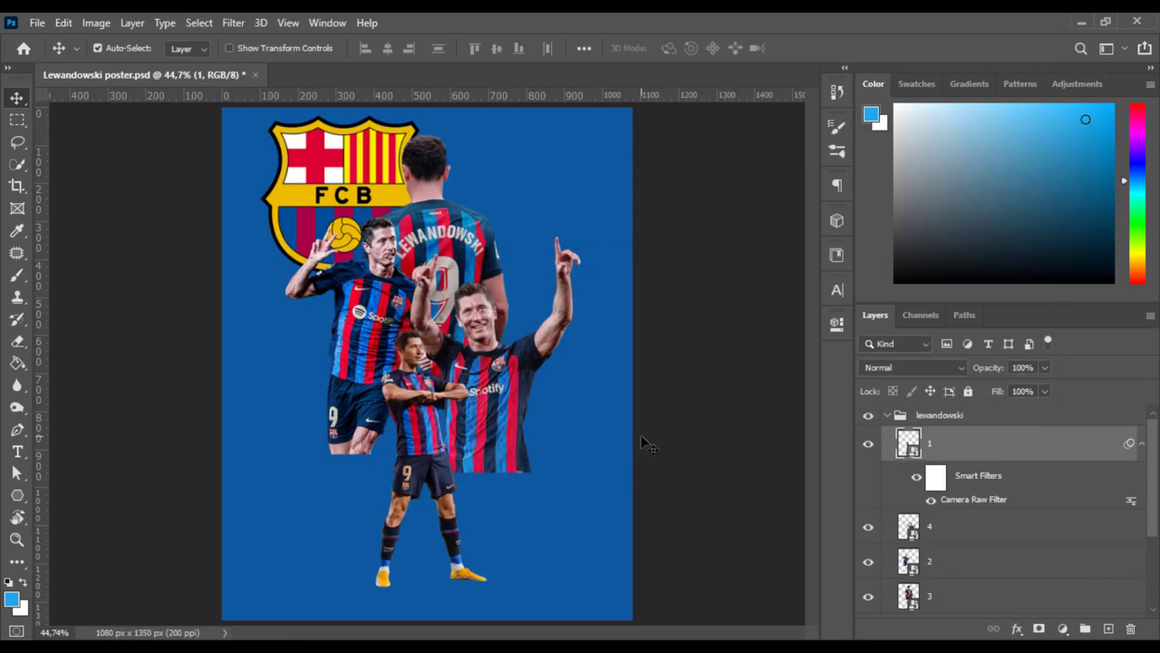
- Shift the orange and yellow hues, cut orange saturation to -28, and apply
ctrl+click(462, 471)
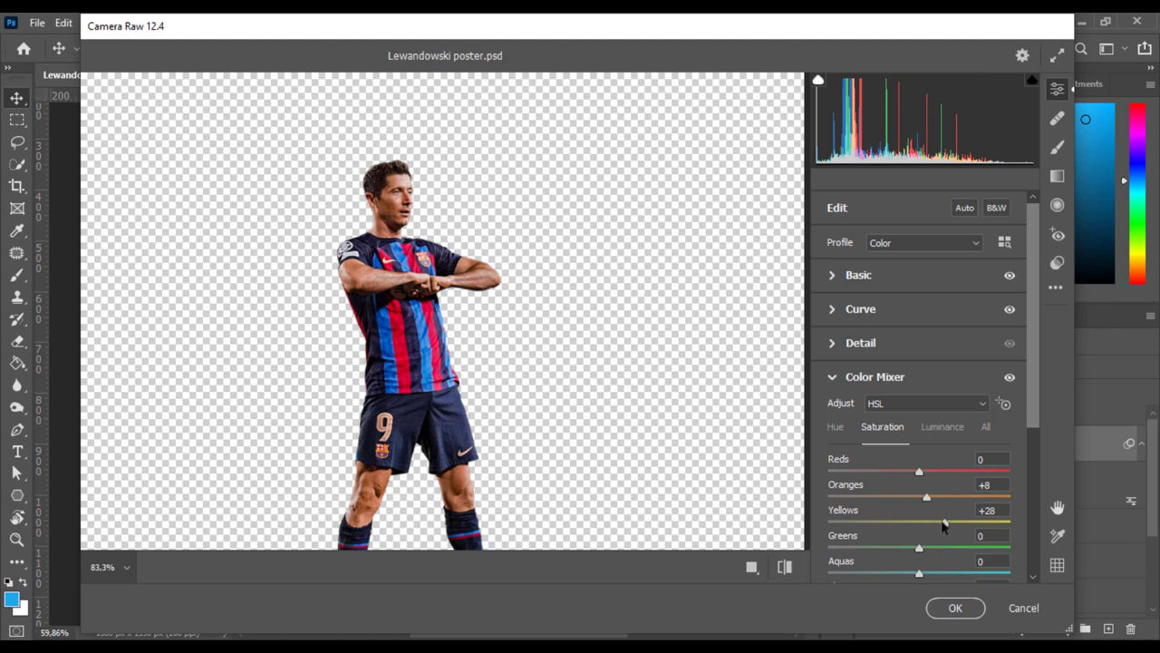
drag(927, 497, 911, 497)
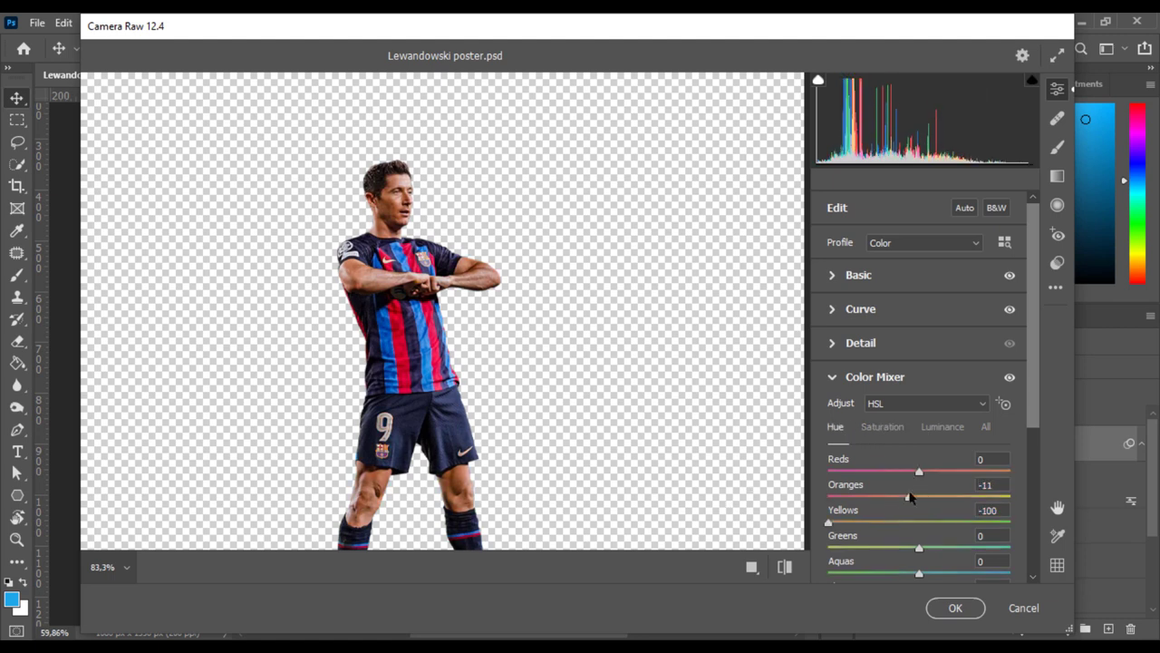
click(889, 431)
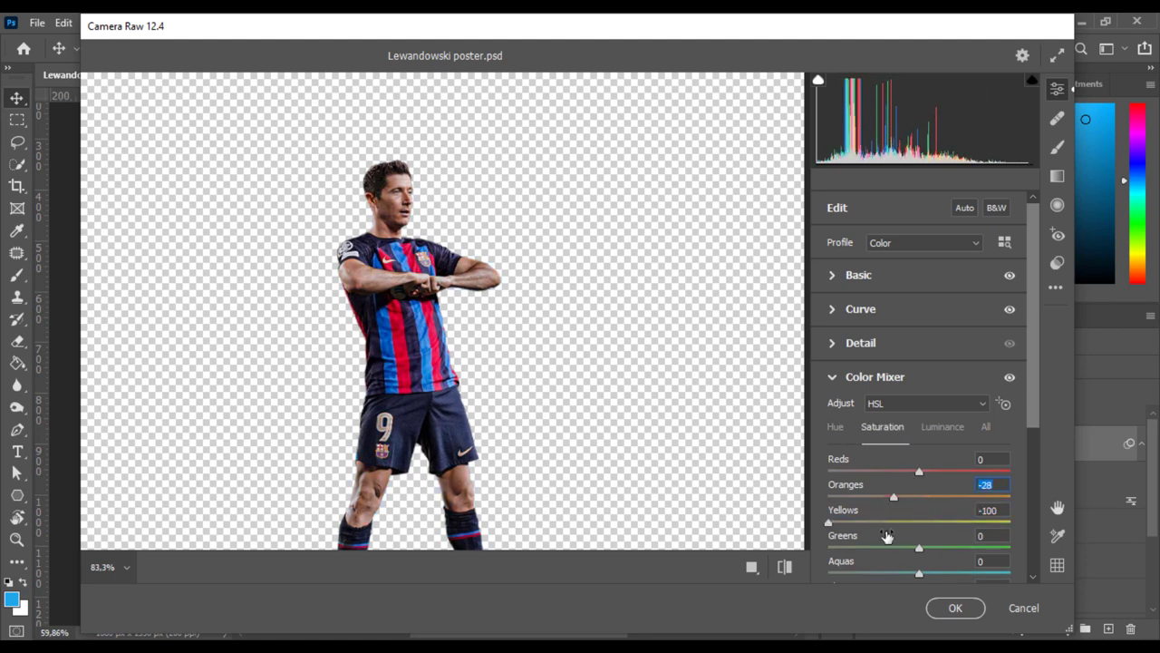
click(961, 604)
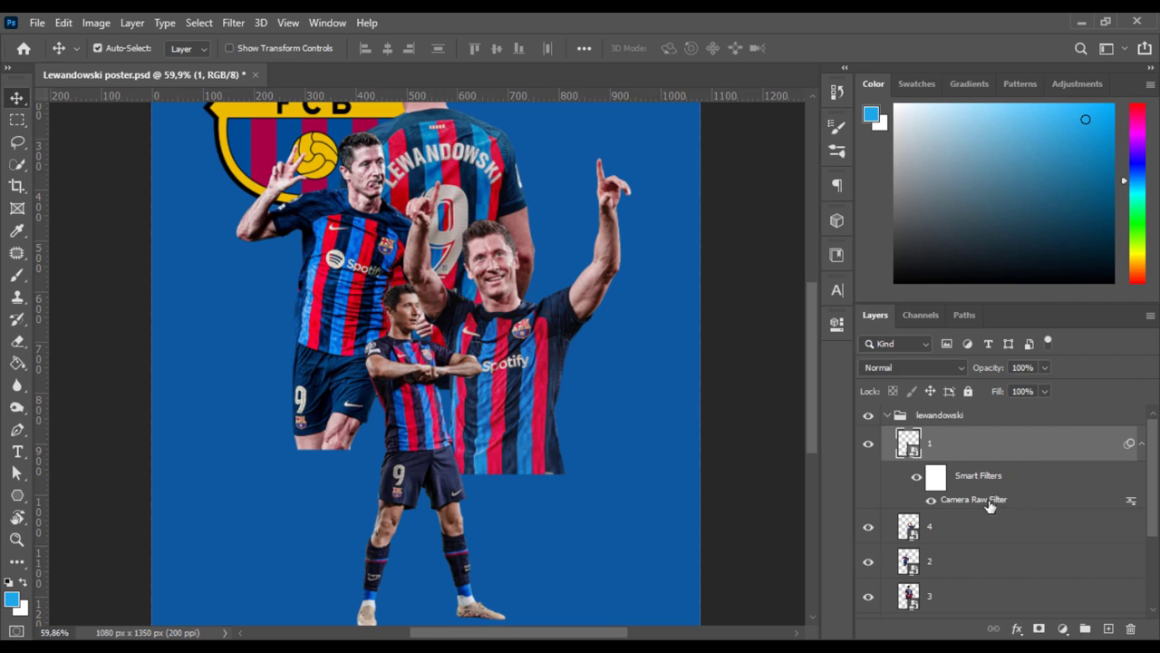
- Reopen the Camera Raw filter, set yellow saturation to +7, and apply
double_click(993, 497)
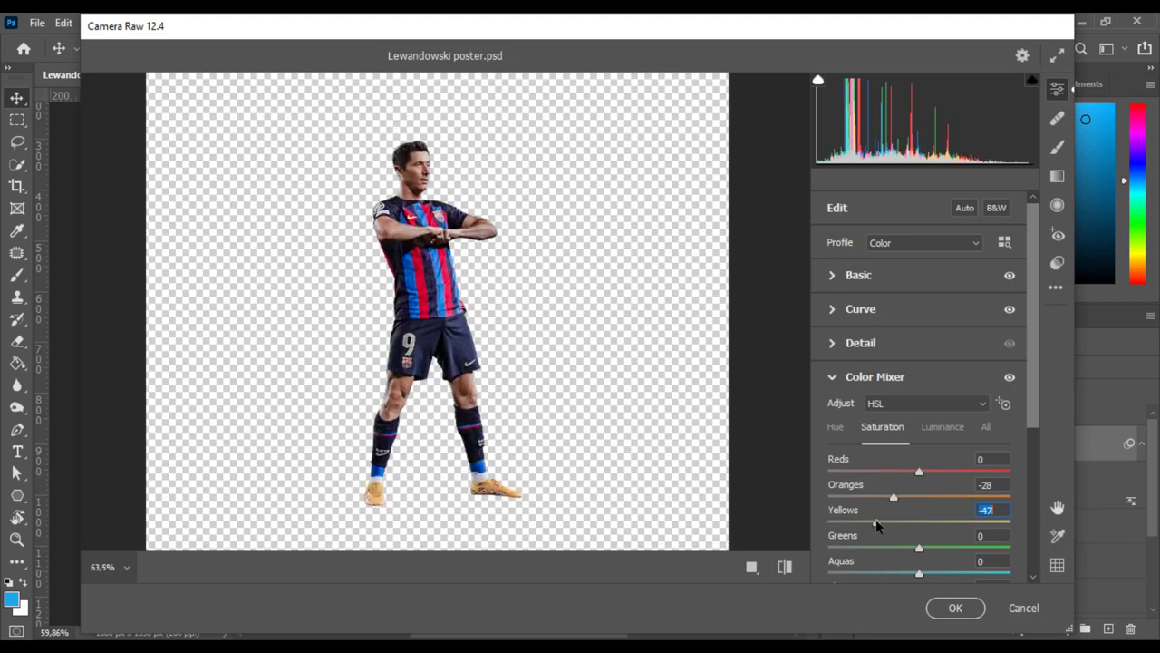
mouse_move(875, 523)
mouse_down()
mouse_move(943, 524)
mouse_move(888, 499)
mouse_move(964, 474)
mouse_up()
click(956, 608)
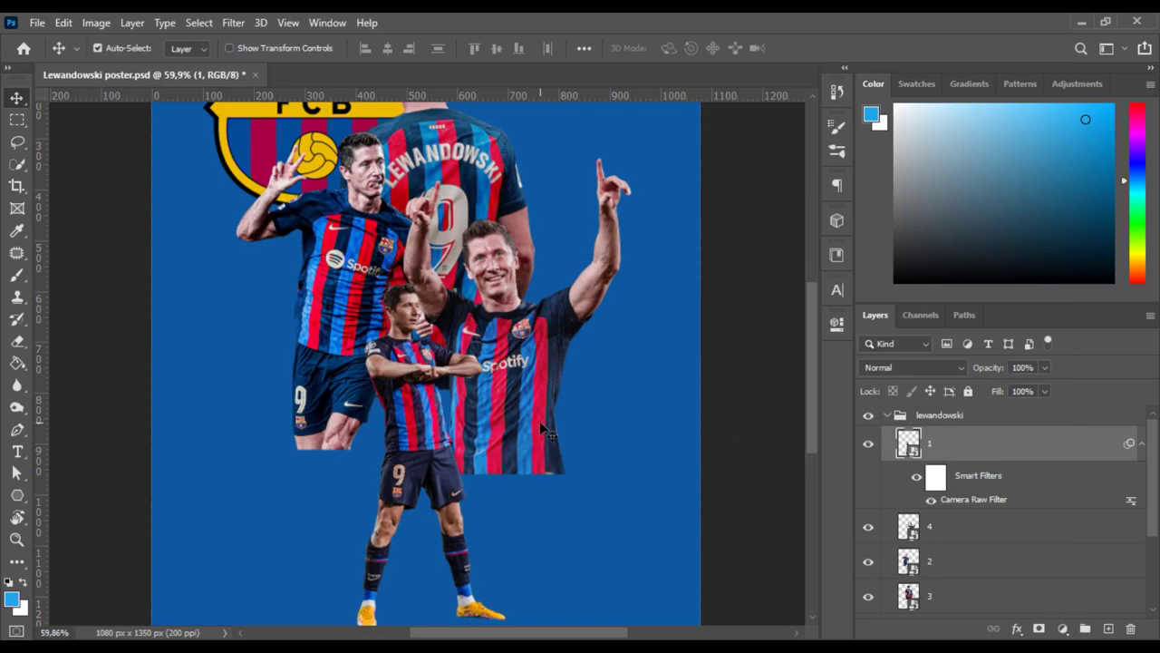
scroll(544, 430, up, 2)
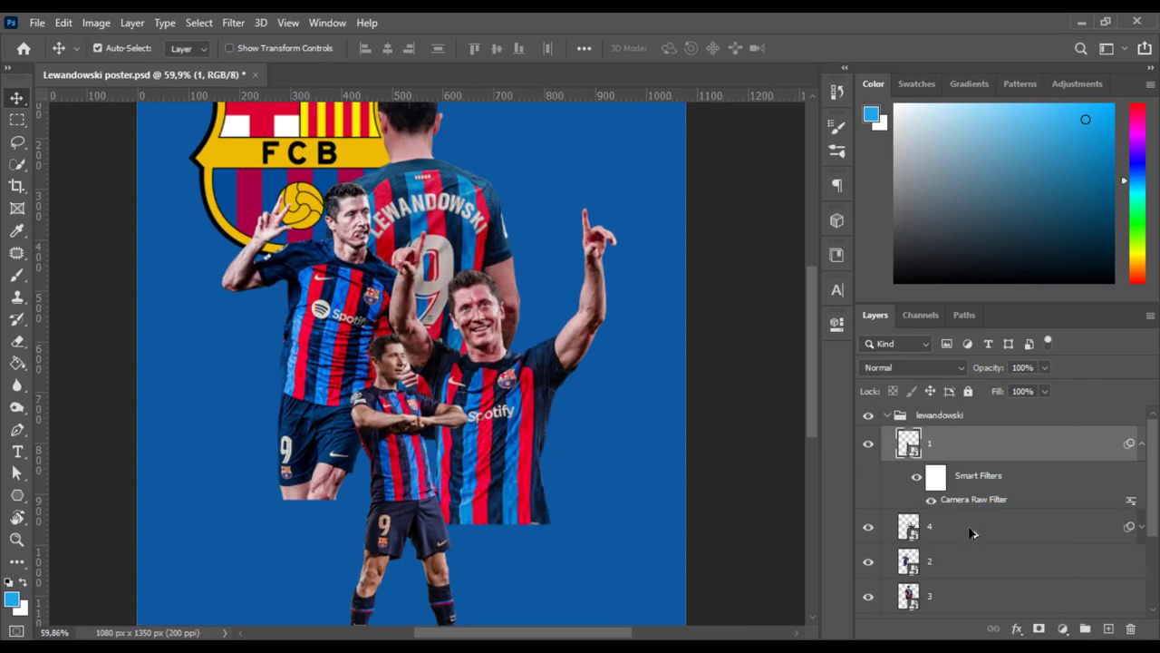
- In layer 4's Camera Raw, darken red luminance to -22 and shift the orange hue
double_click(977, 499)
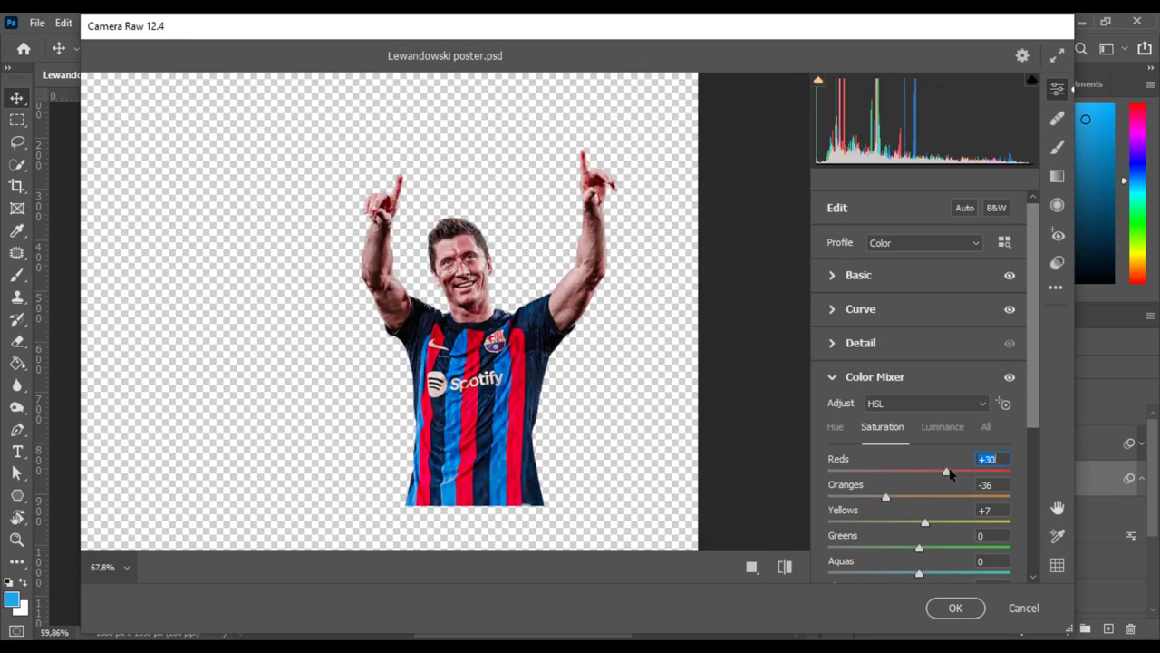
click(942, 426)
drag(918, 471, 900, 473)
click(878, 432)
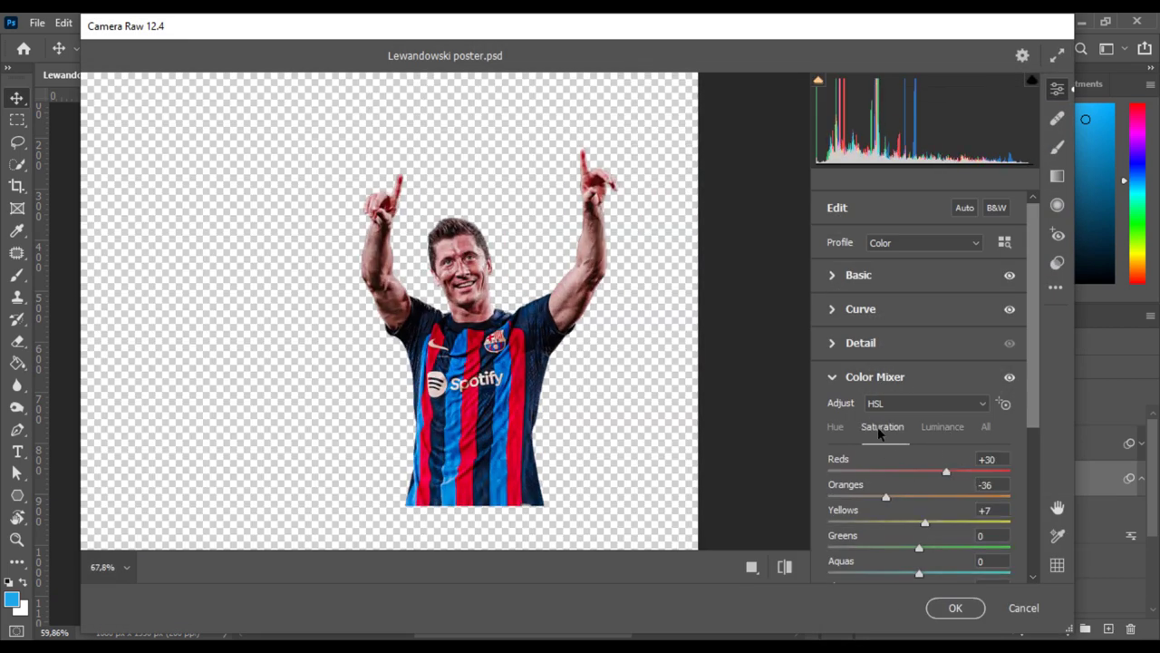
key(ctrl+alt+shift+h)
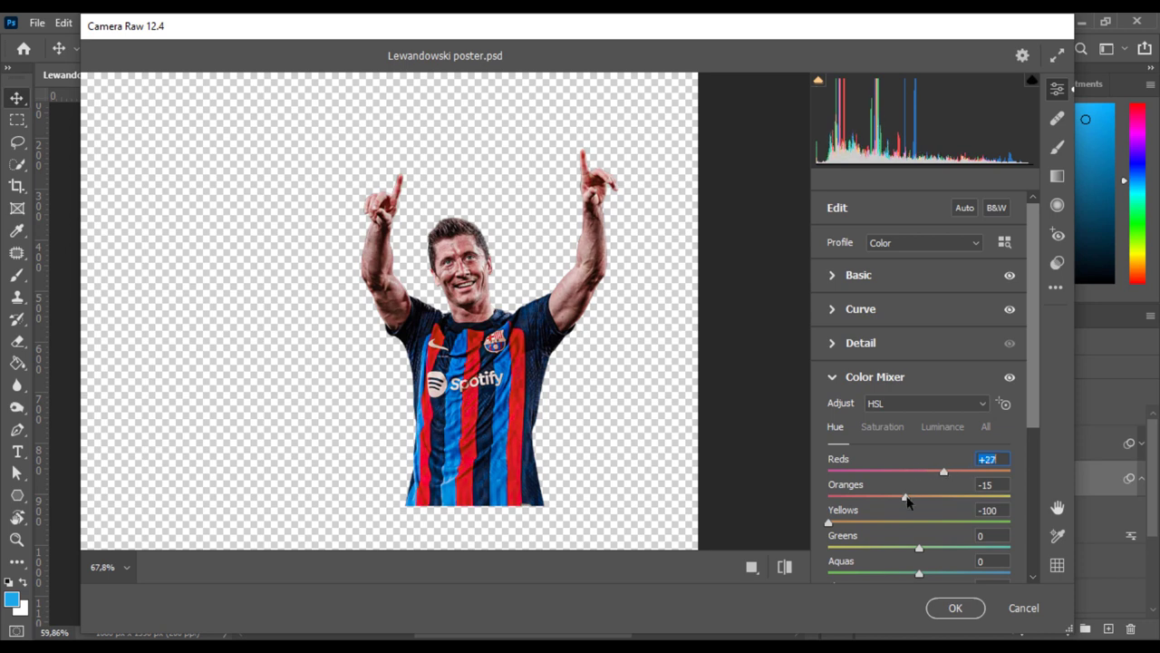
drag(906, 499, 913, 503)
click(859, 377)
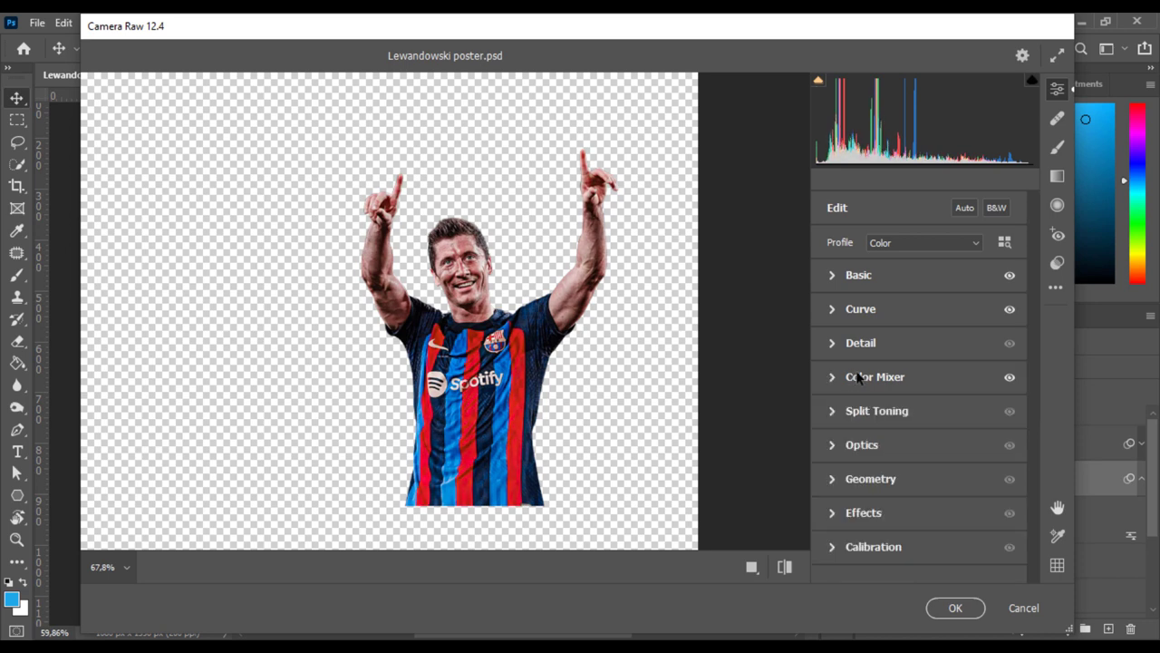
- Set Highlights to -69 and Whites to -100, reduce Clarity, and apply to layer 4
click(858, 275)
drag(885, 393, 855, 393)
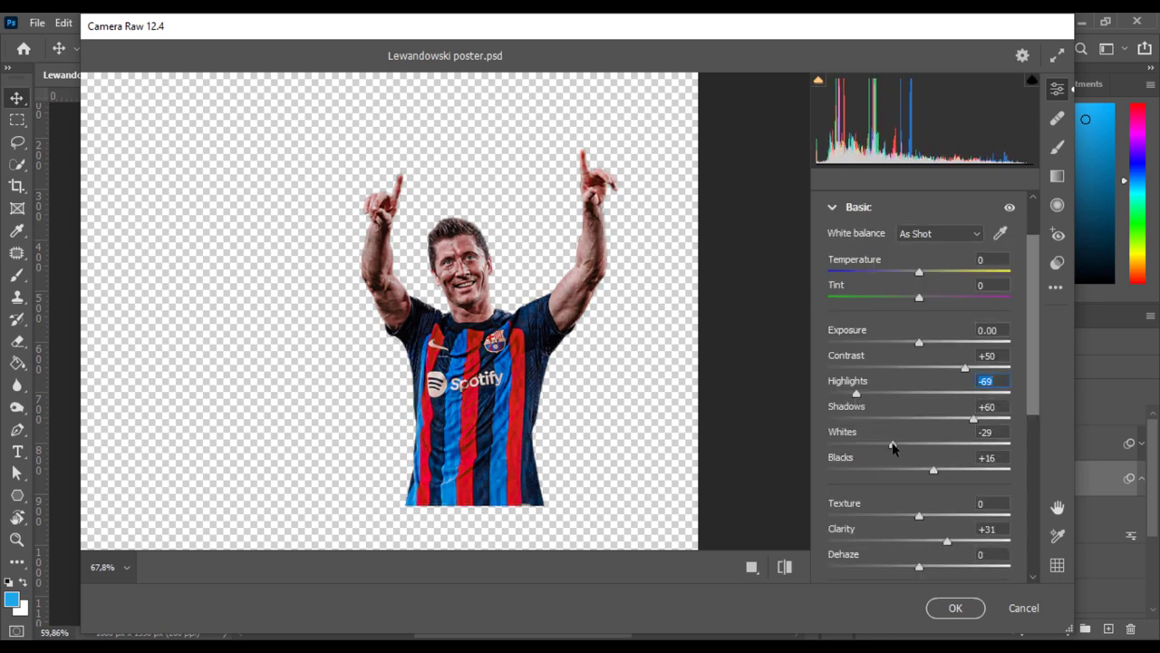
mouse_move(919, 541)
mouse_down()
mouse_move(905, 541)
mouse_move(921, 544)
mouse_up()
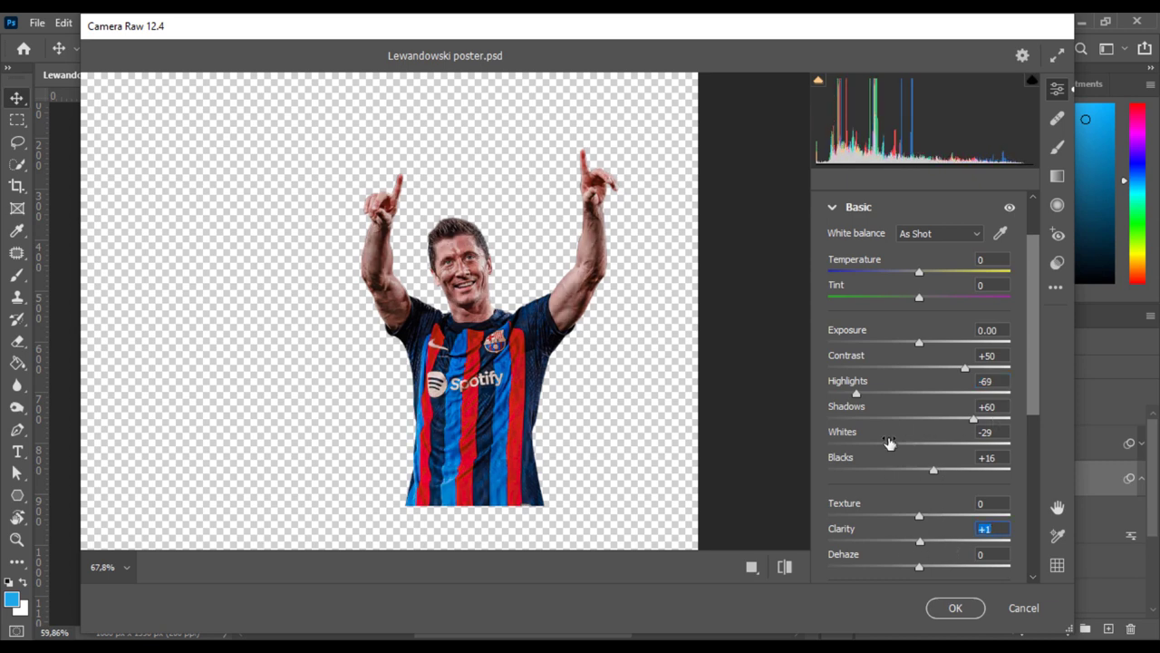
drag(889, 443, 795, 446)
click(943, 608)
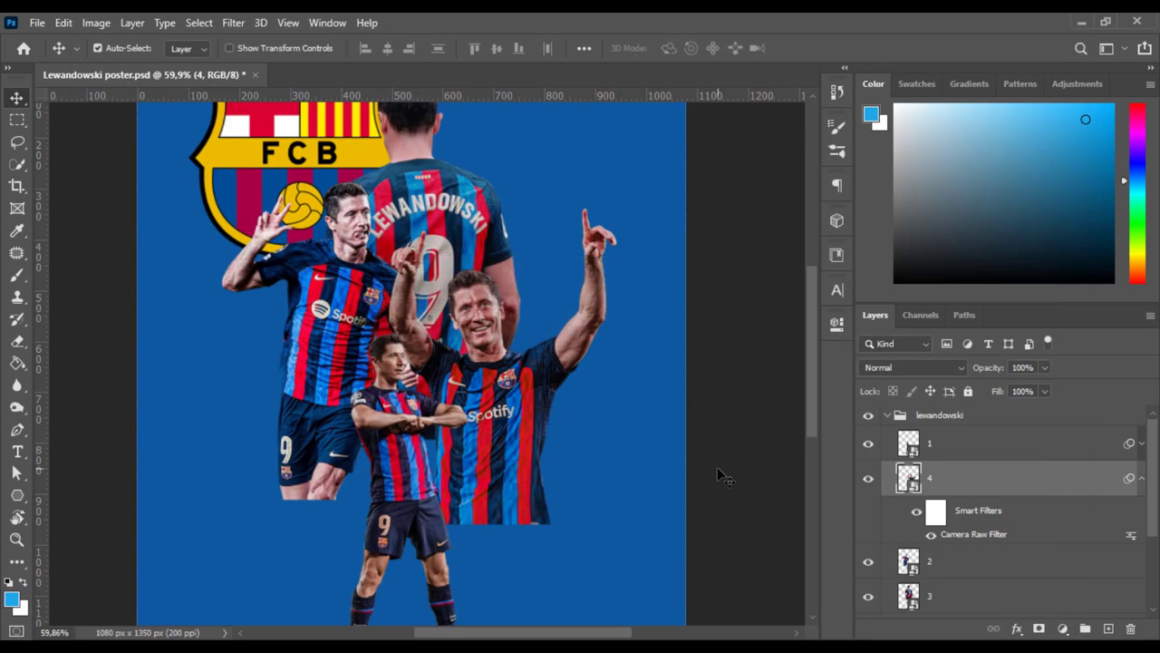
- Reopen layer 4's Camera Raw and reshape the tone curve's midtone and shadow points
double_click(973, 534)
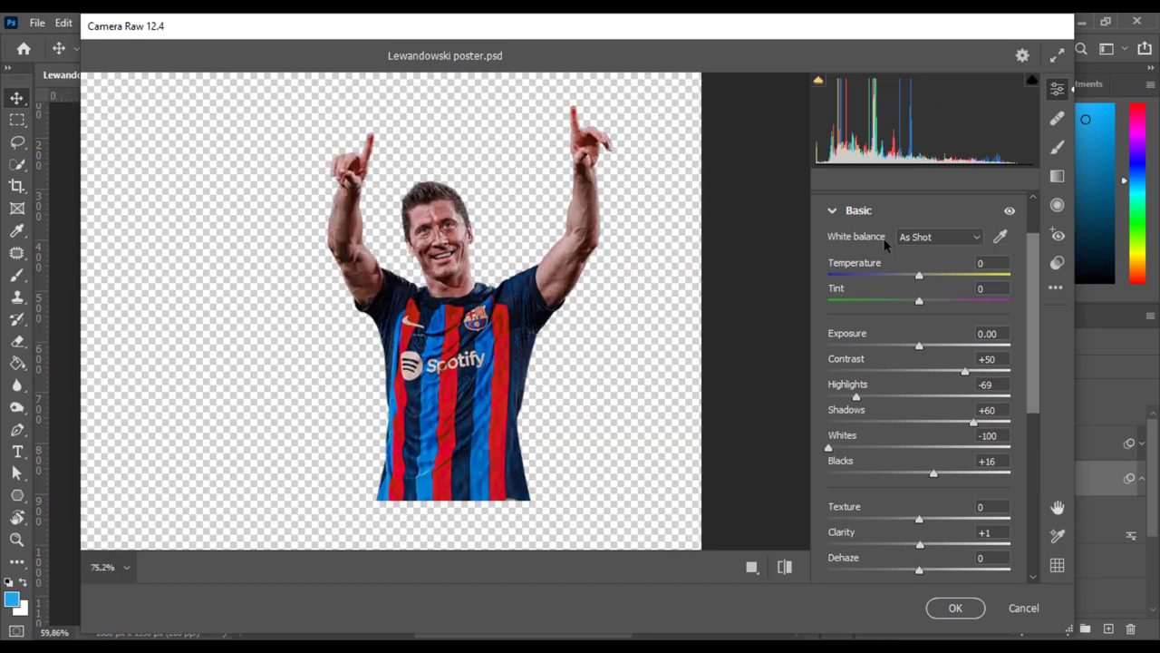
scroll(888, 317, down, 3)
click(868, 342)
click(860, 308)
drag(966, 335, 971, 341)
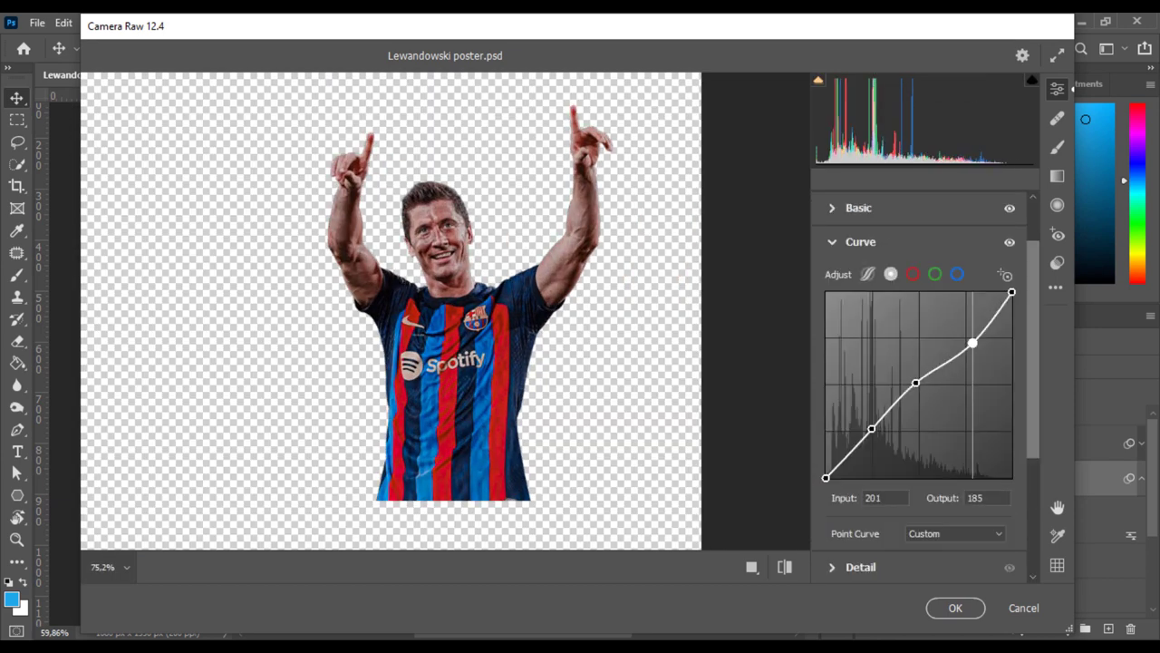
drag(870, 429, 866, 433)
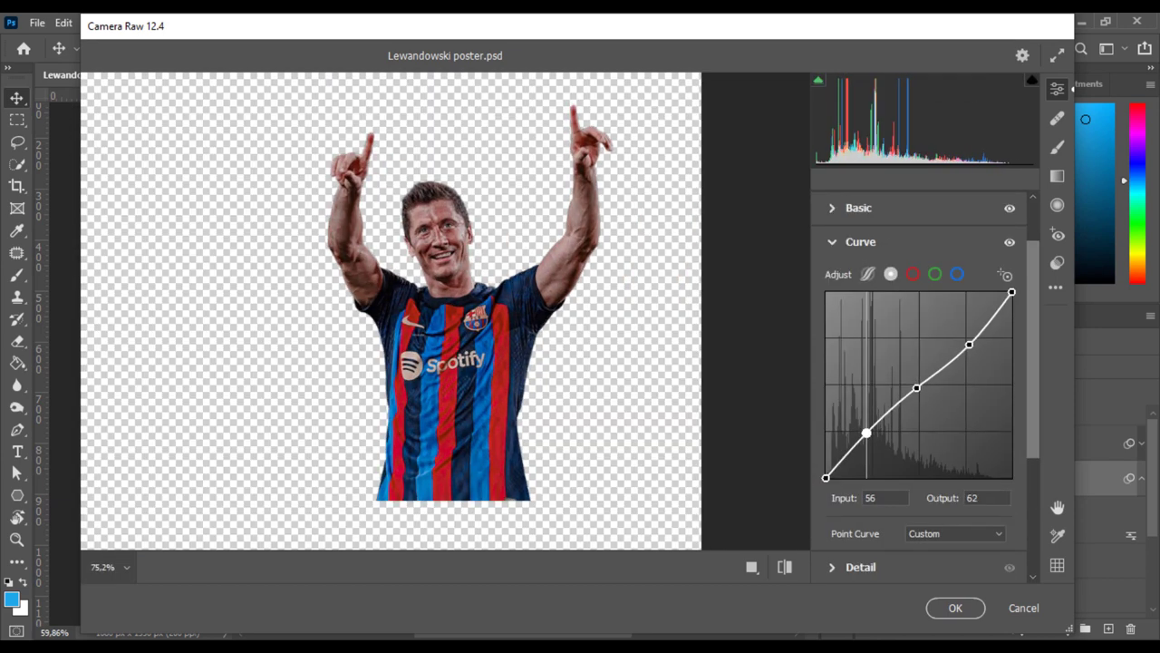
click(860, 241)
- Shift the reds' hue in the Color Mixer and apply the edits to layer 4
click(874, 378)
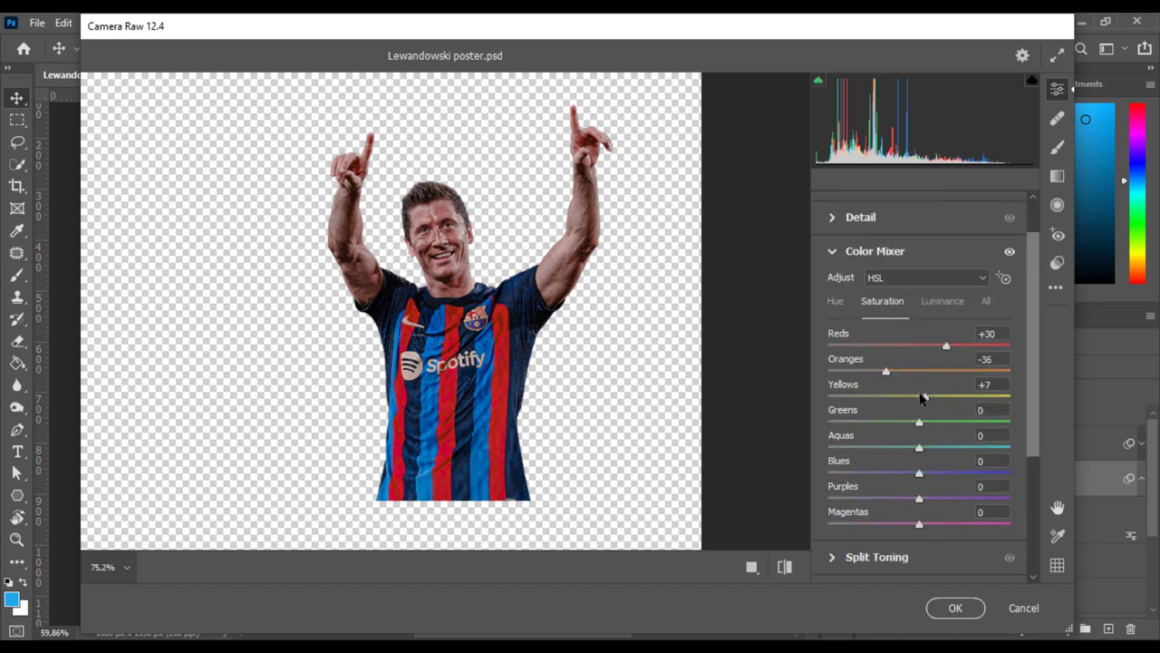
click(835, 300)
drag(901, 347, 929, 347)
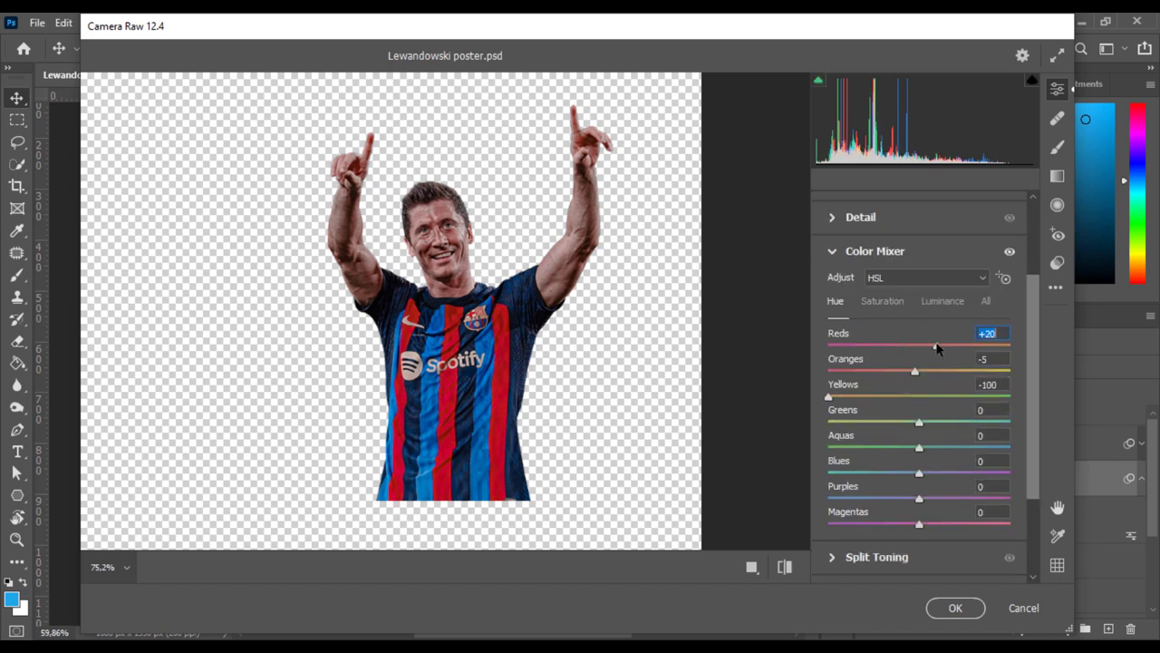
key(Return)
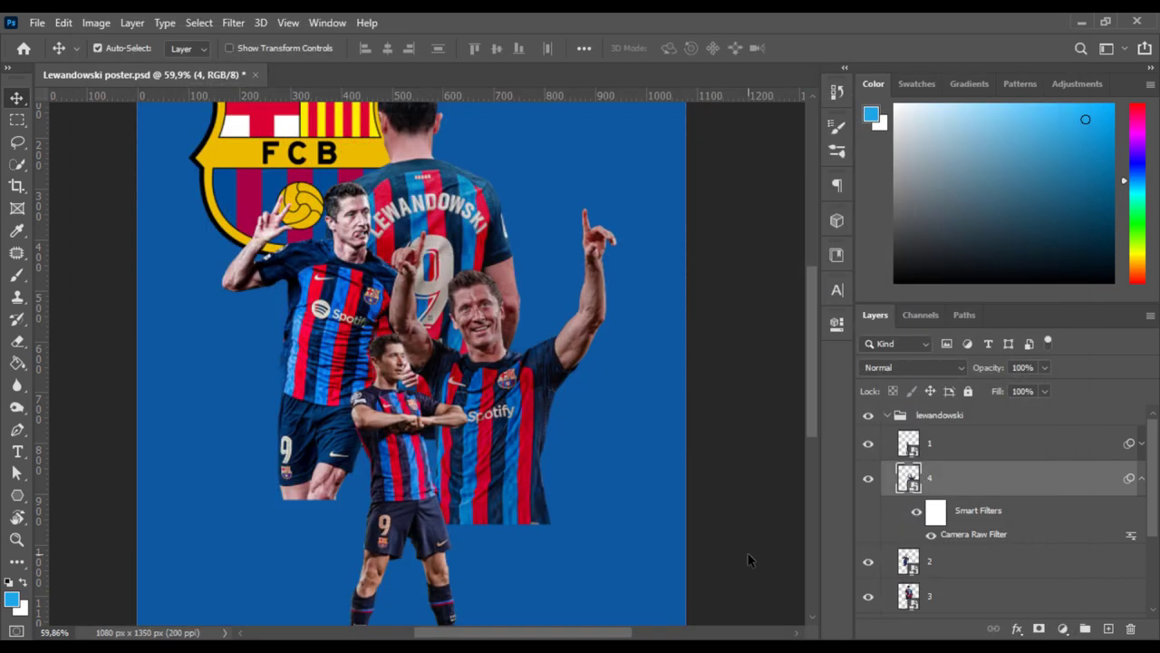
- On layer 2, set reds saturation to +24, raise oranges saturation, and slightly darken reds luminance
click(986, 569)
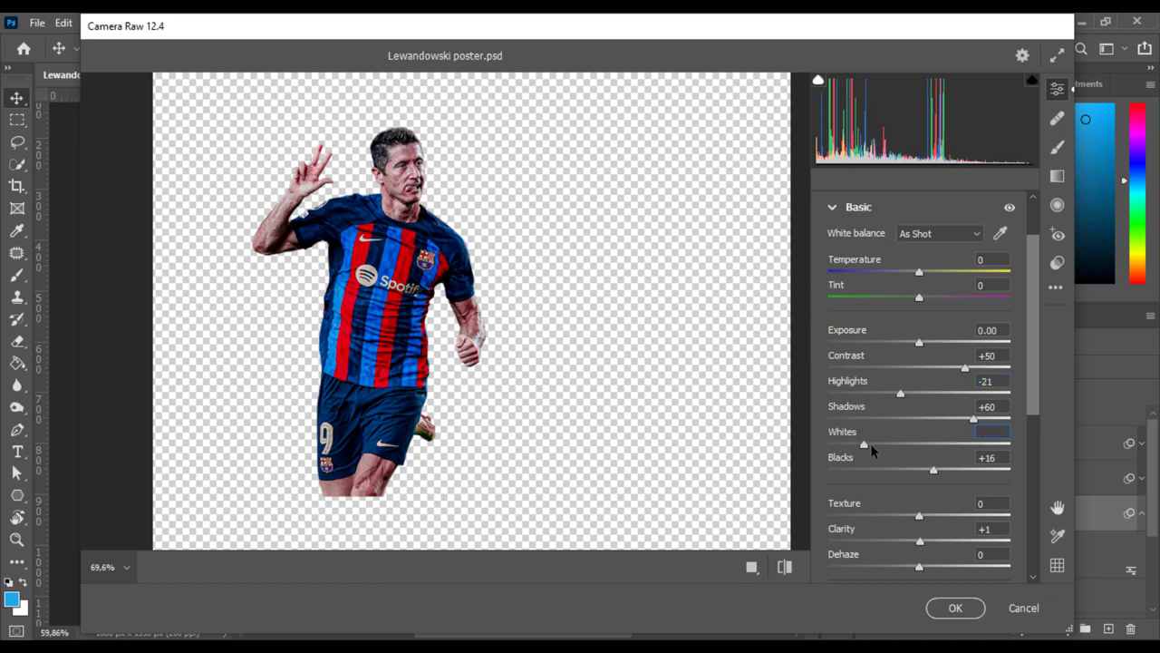
click(858, 207)
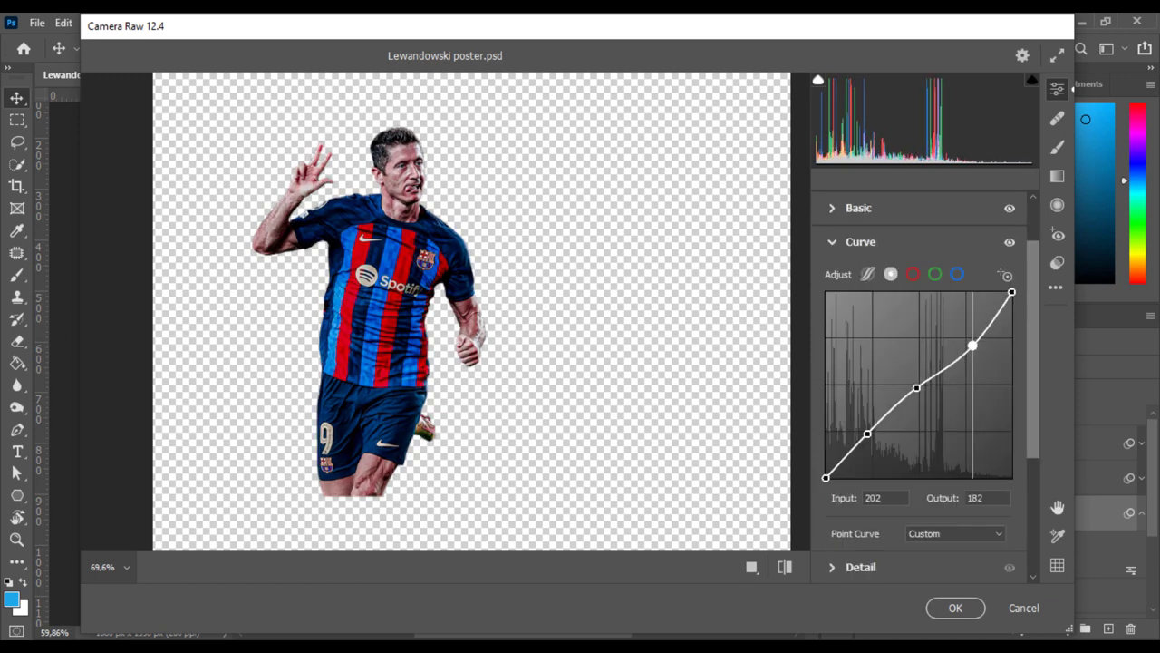
click(898, 384)
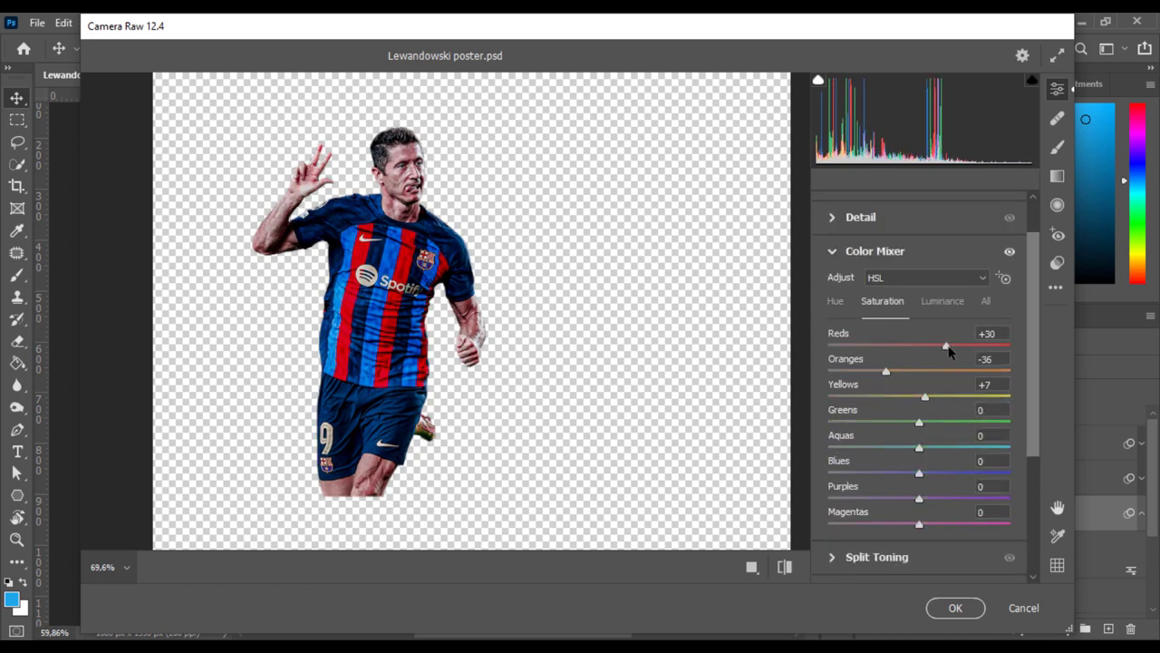
drag(946, 346, 940, 347)
drag(885, 373, 942, 374)
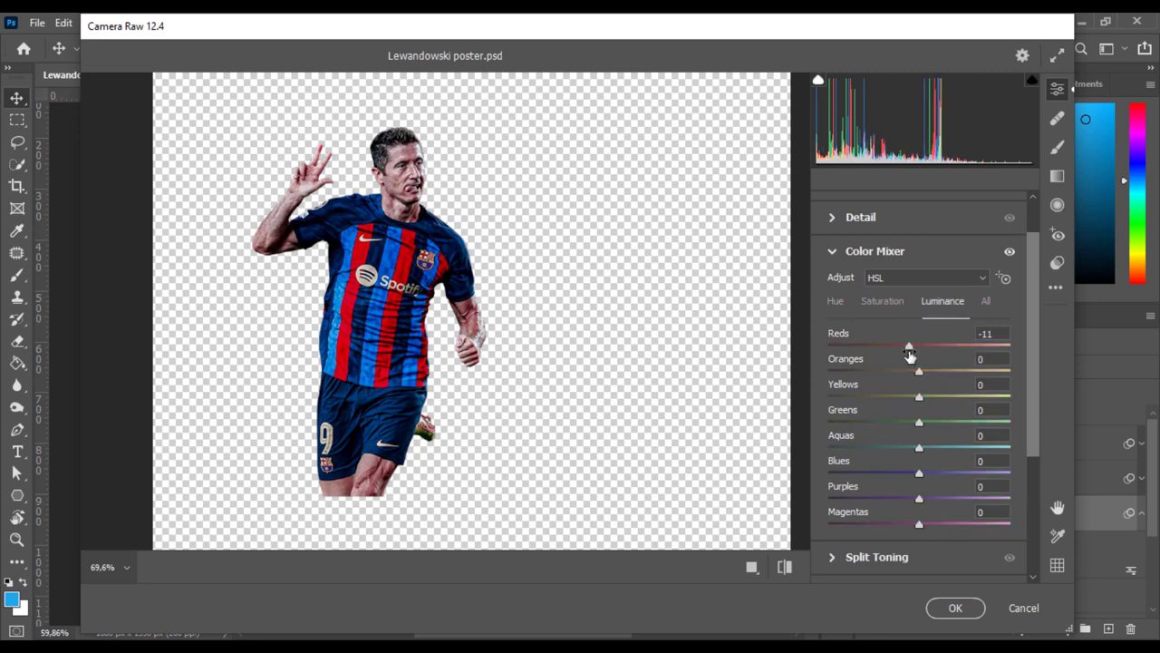
drag(919, 346, 913, 345)
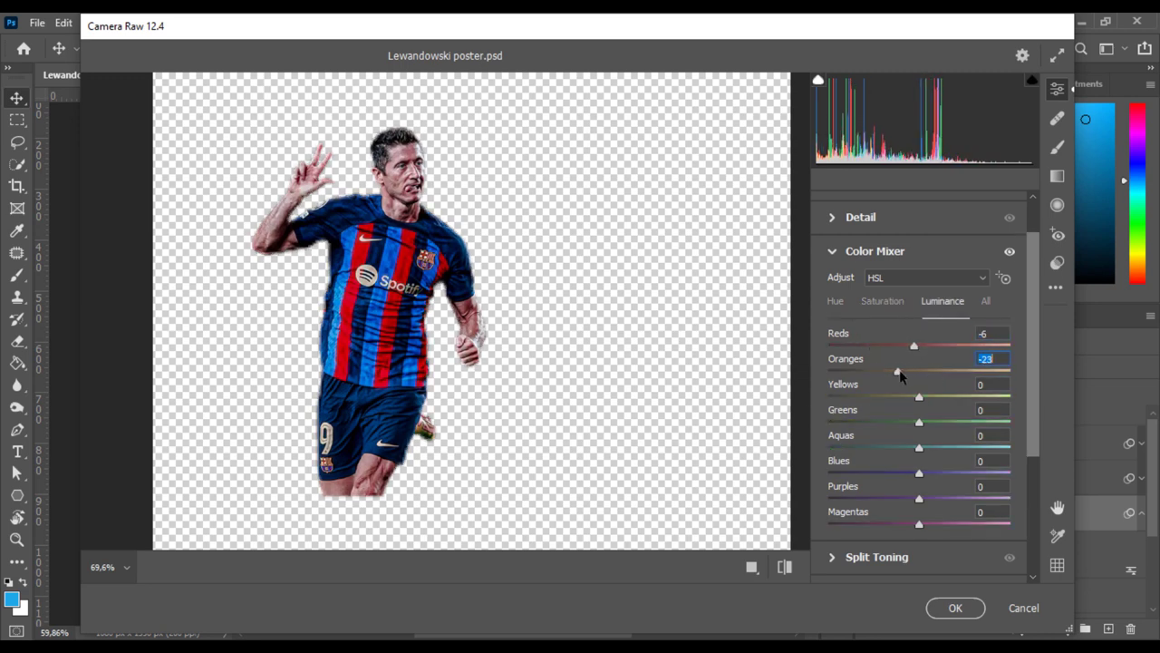
click(870, 251)
- Set Contrast to +32 and Texture to -26, add slight Dehaze, and apply to layer 2
click(870, 271)
drag(921, 344, 910, 342)
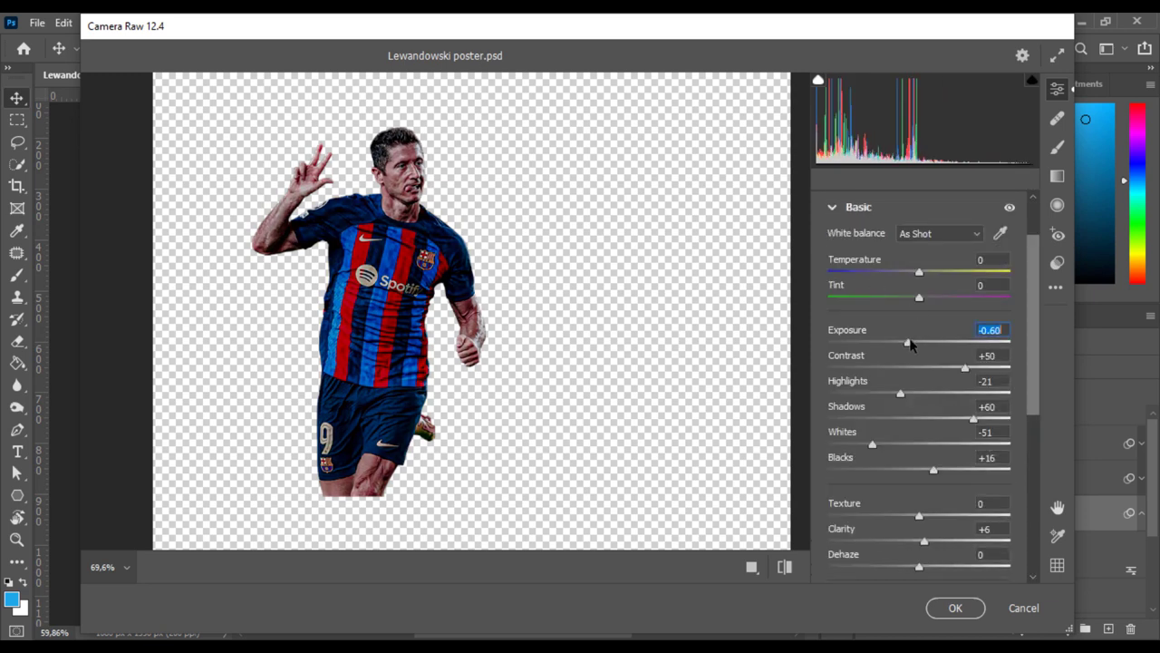
double_click(915, 342)
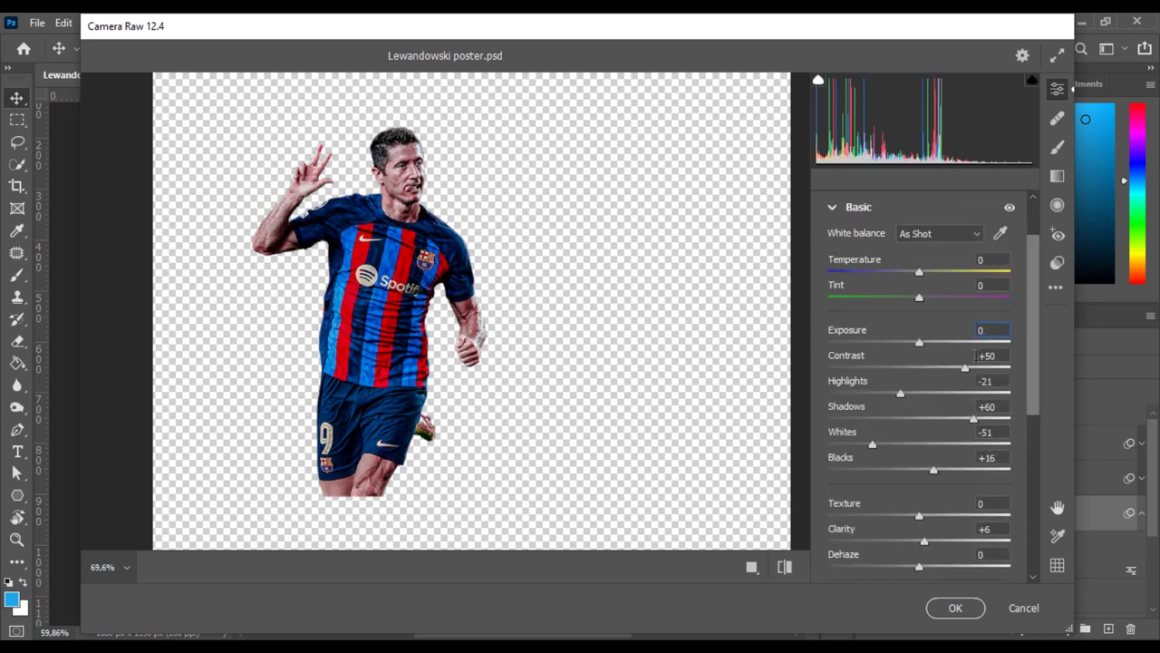
drag(964, 367, 878, 392)
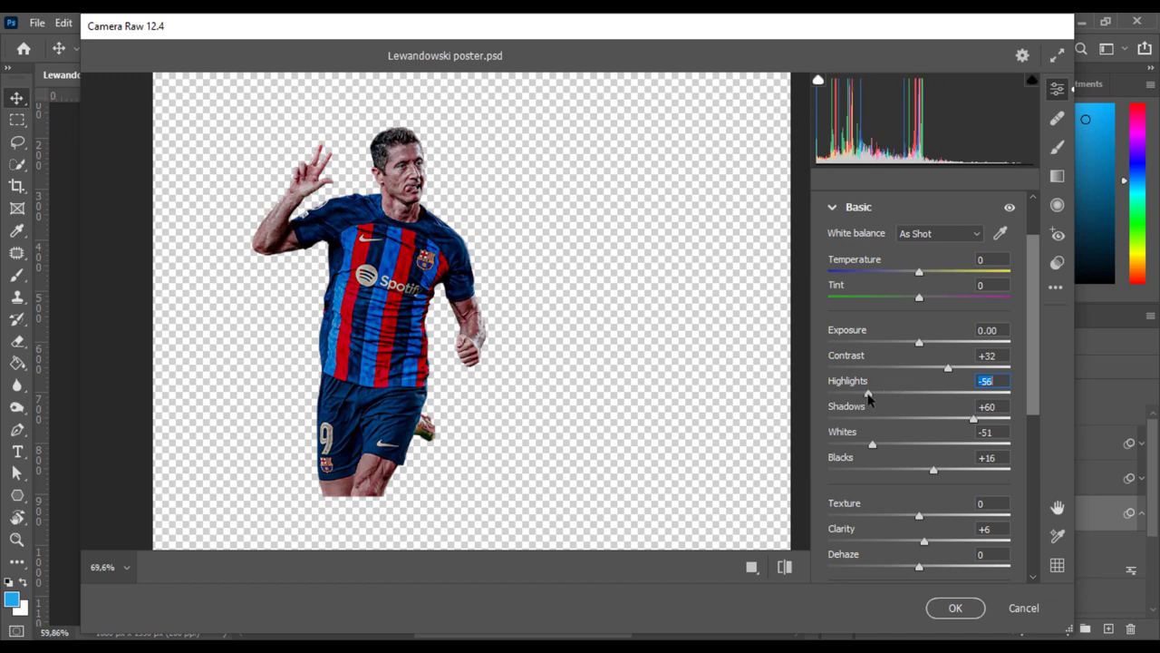
drag(939, 567, 927, 566)
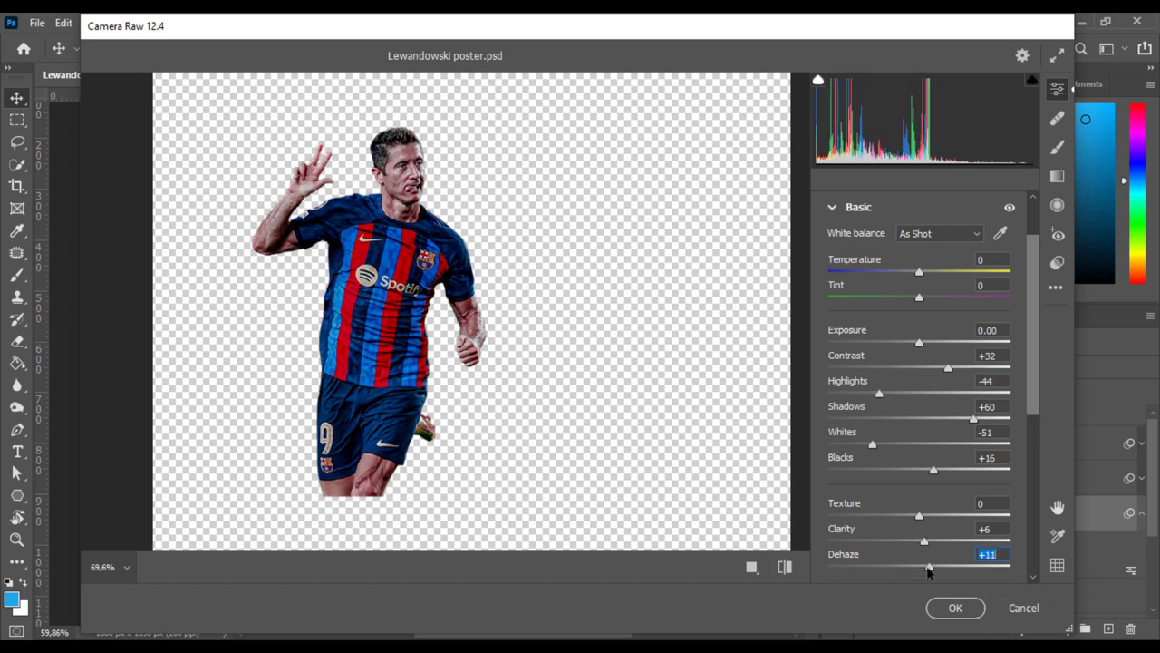
drag(919, 515, 890, 518)
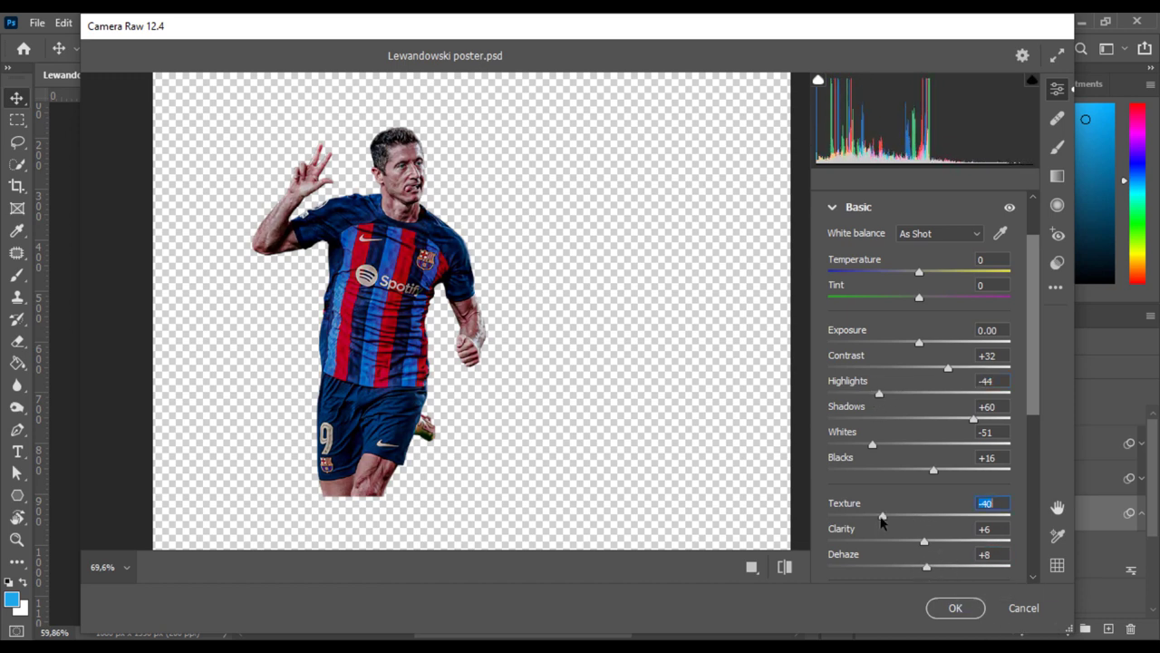
click(955, 607)
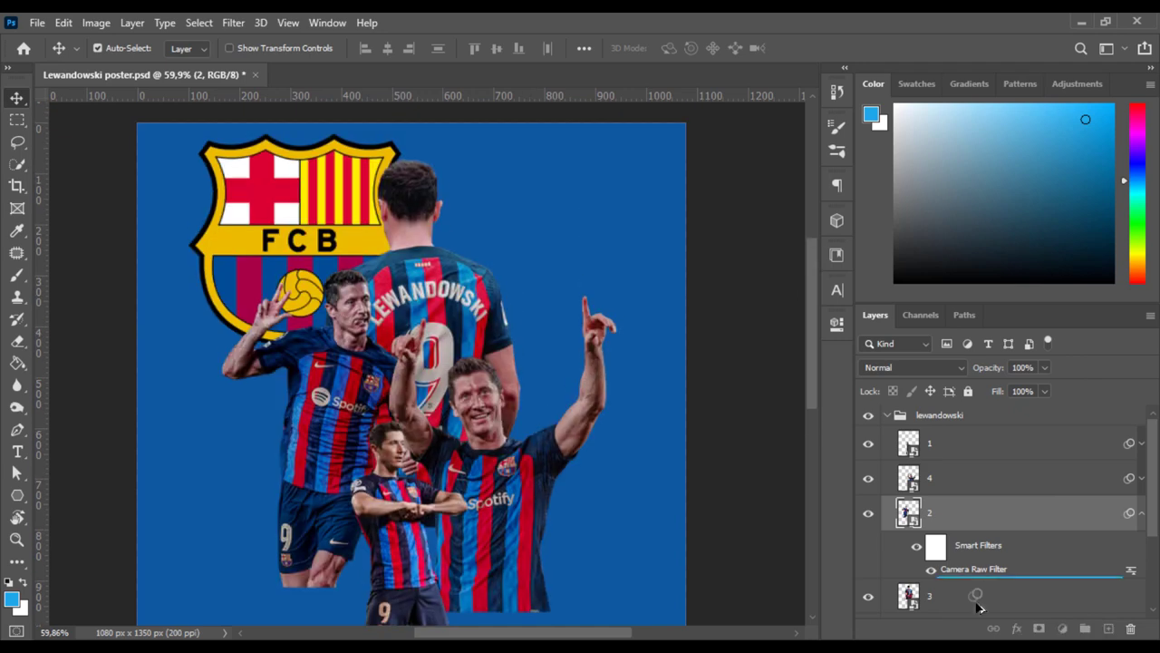
- Give layer 3's Camera Raw contrast +35, clarity +33, and stronger red and orange saturation
click(1141, 513)
click(1042, 547)
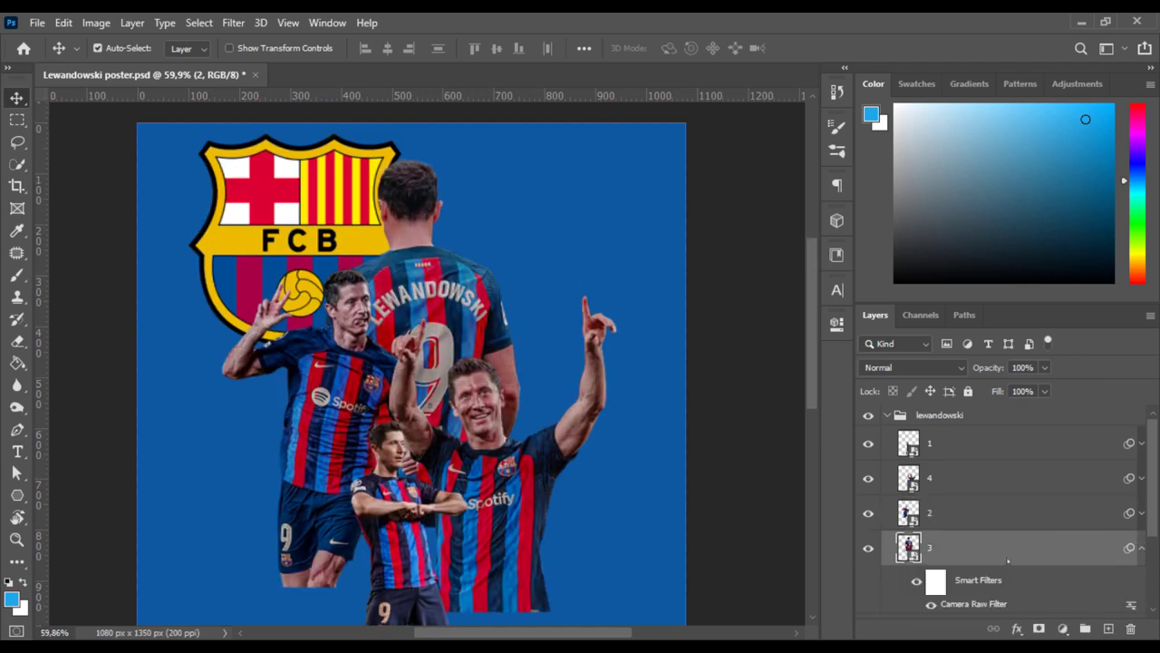
double_click(973, 603)
mouse_move(942, 543)
mouse_down()
mouse_move(943, 518)
mouse_move(915, 517)
mouse_up()
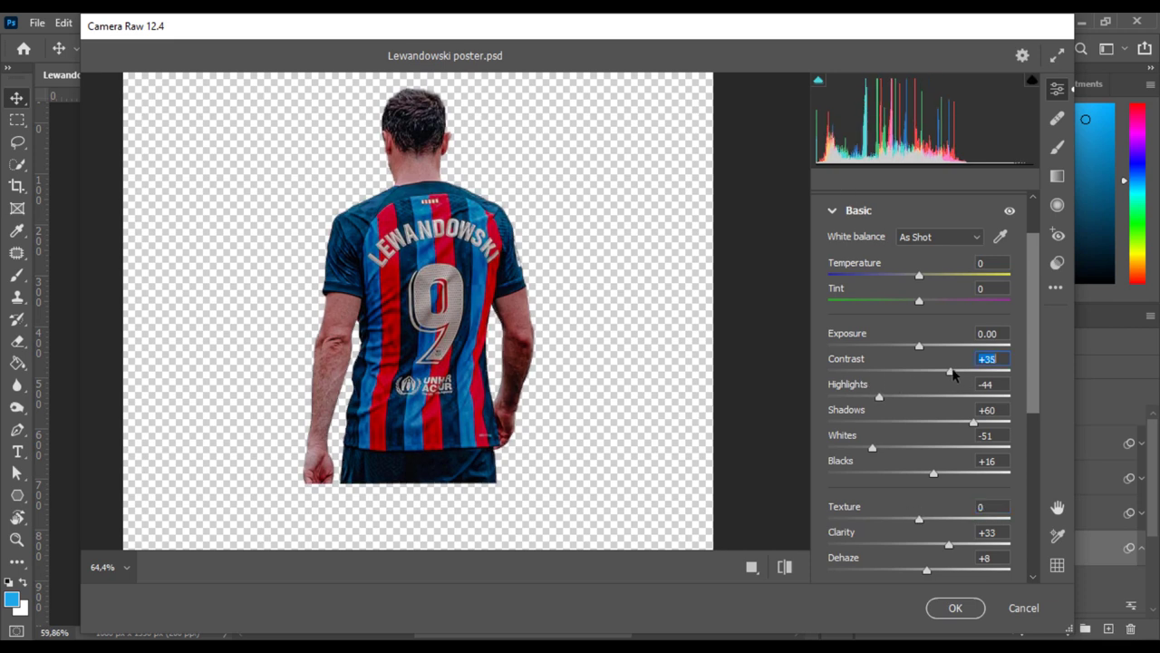
click(880, 375)
click(882, 301)
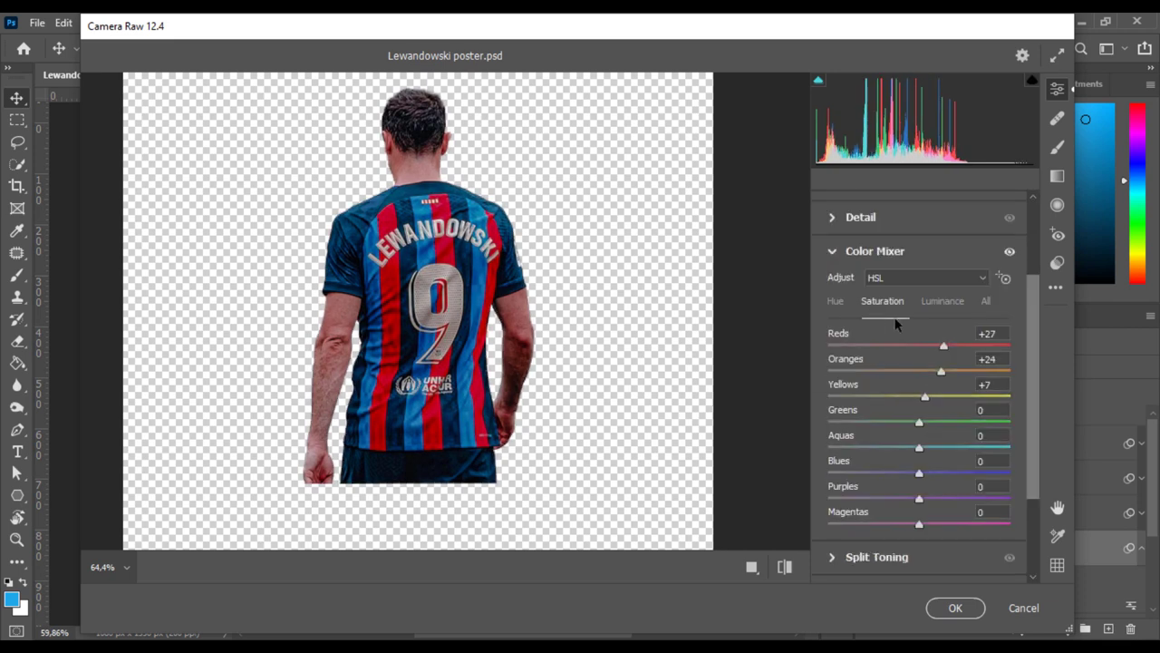
click(955, 607)
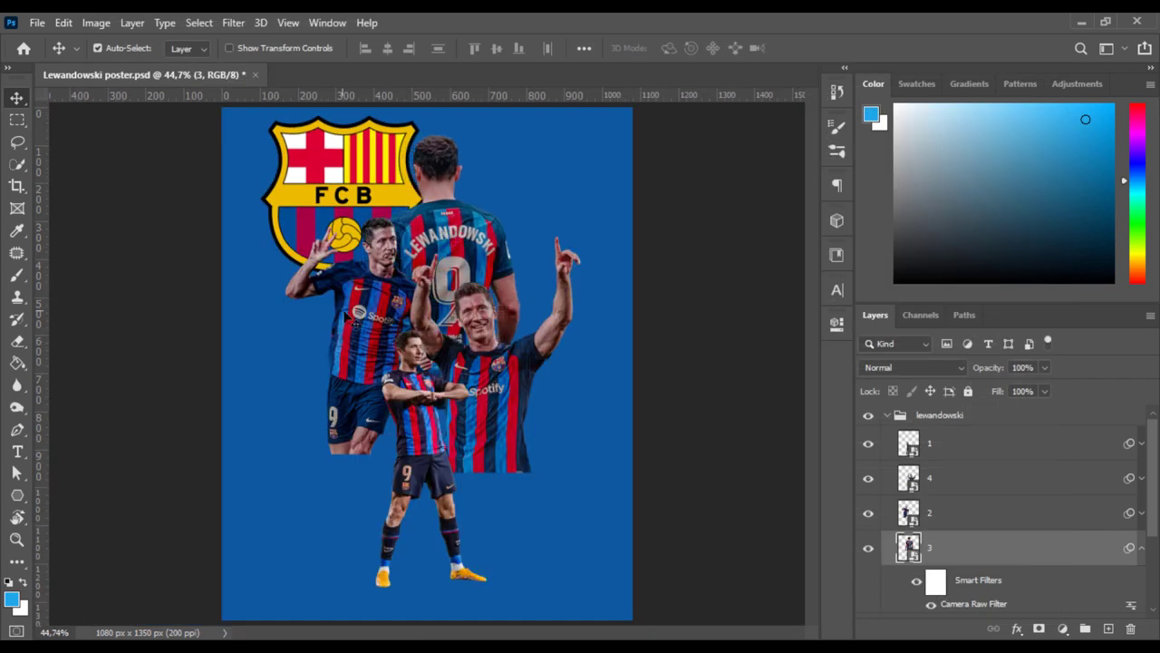
- Scale the left player to about 106% and nudge the crest left
click(349, 313)
key(ctrl+t)
click(590, 272)
drag(428, 209, 438, 193)
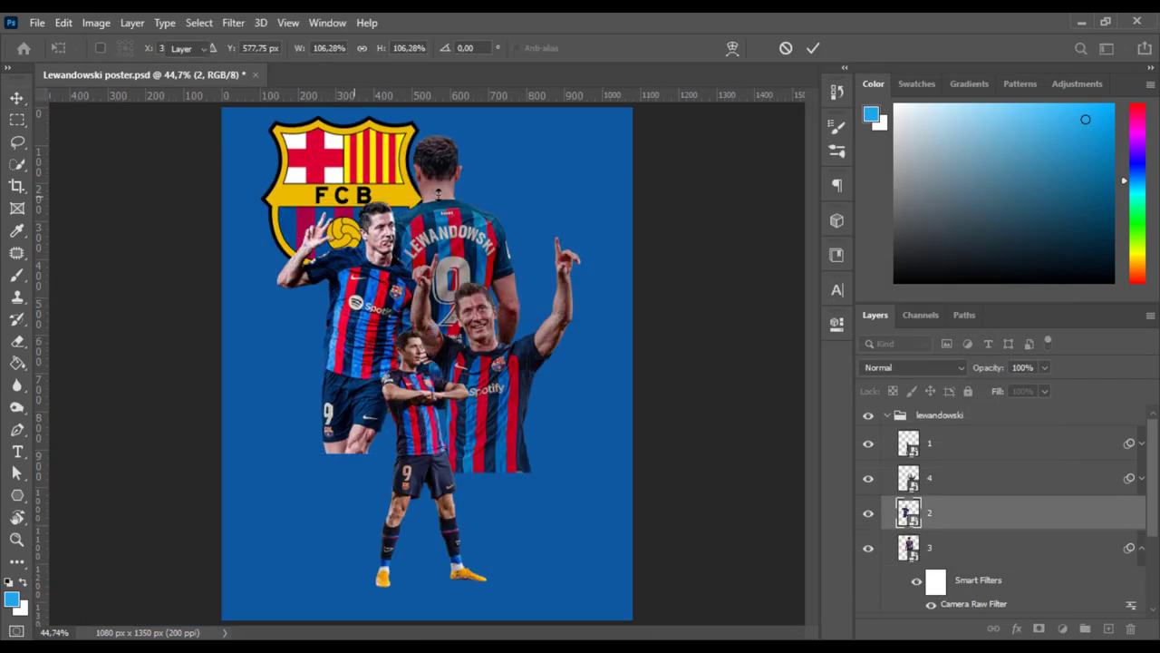
key(Return)
drag(328, 153, 306, 152)
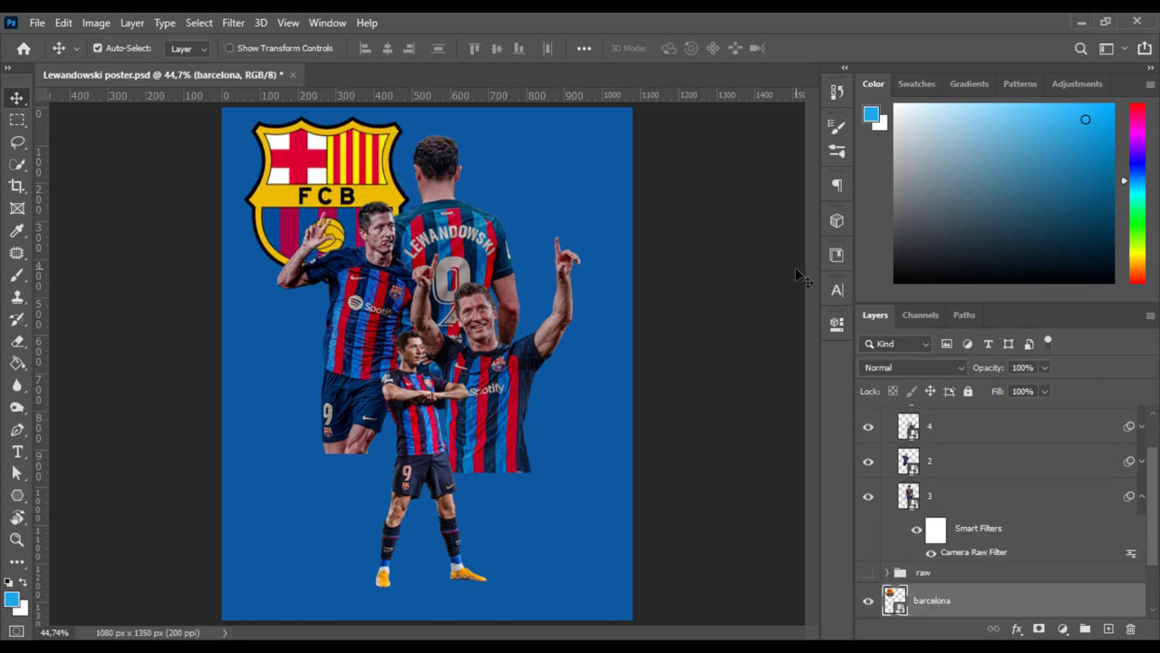
- Add a clipped Brightness/Contrast adjustment with contrast -43 to the left player on layer 2
click(379, 334)
click(943, 494)
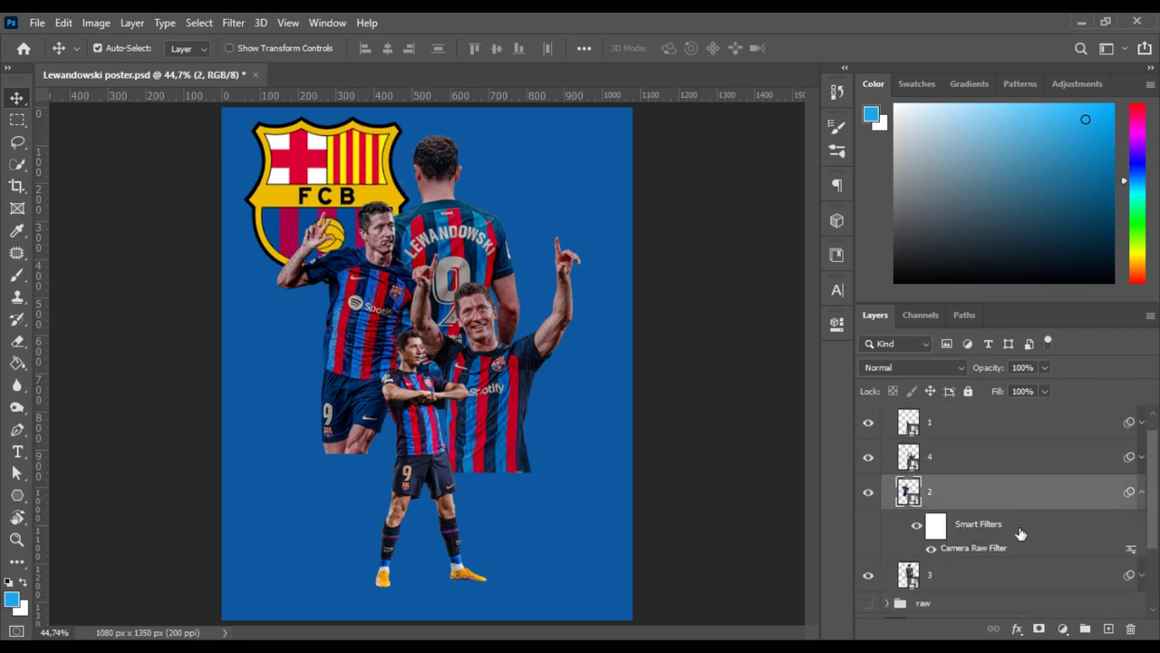
click(1062, 628)
click(1069, 383)
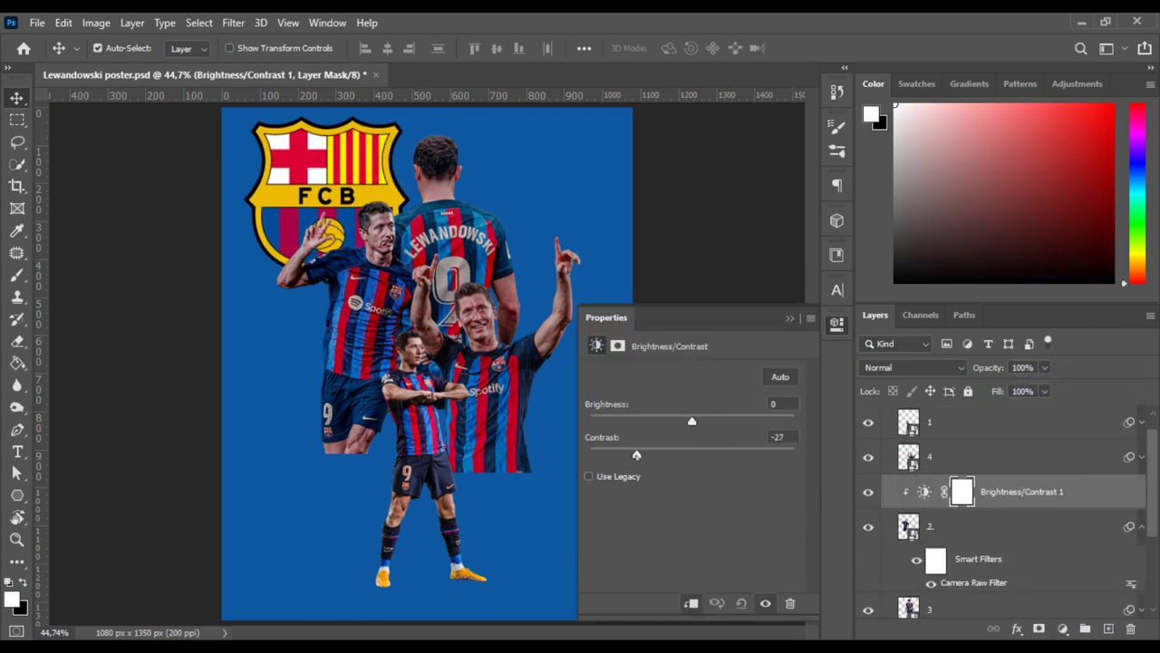
drag(615, 455, 604, 455)
click(777, 403)
click(837, 323)
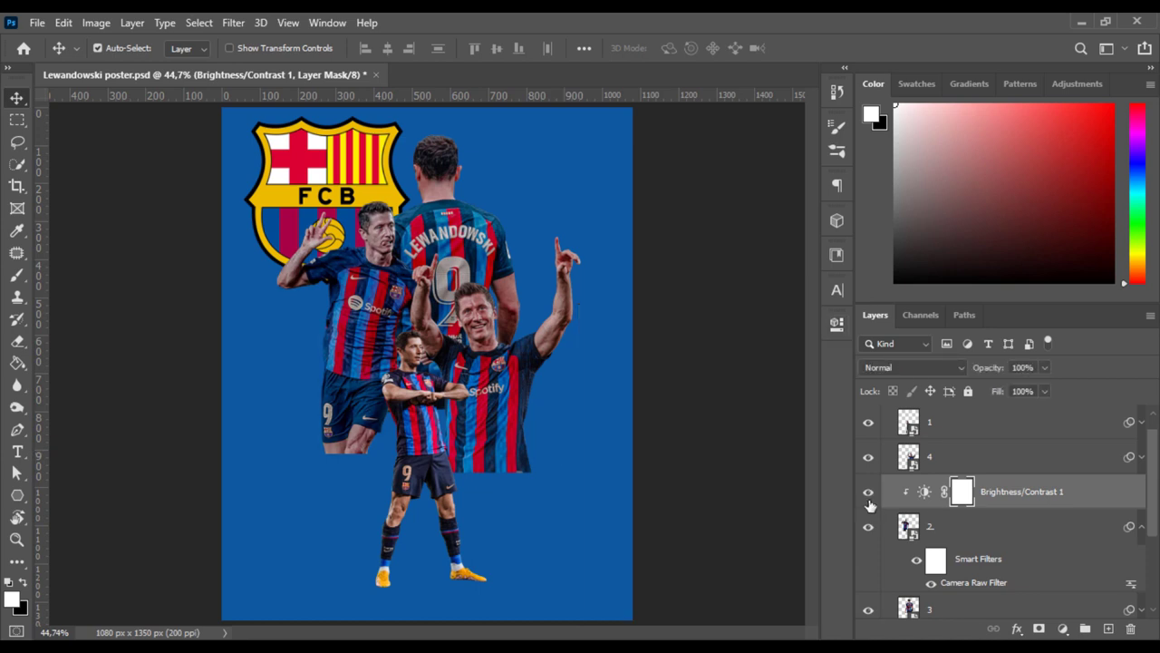
- Add a clipped Vibrance adjustment above layer 1 and adjust its vibrance
click(1062, 628)
click(1056, 444)
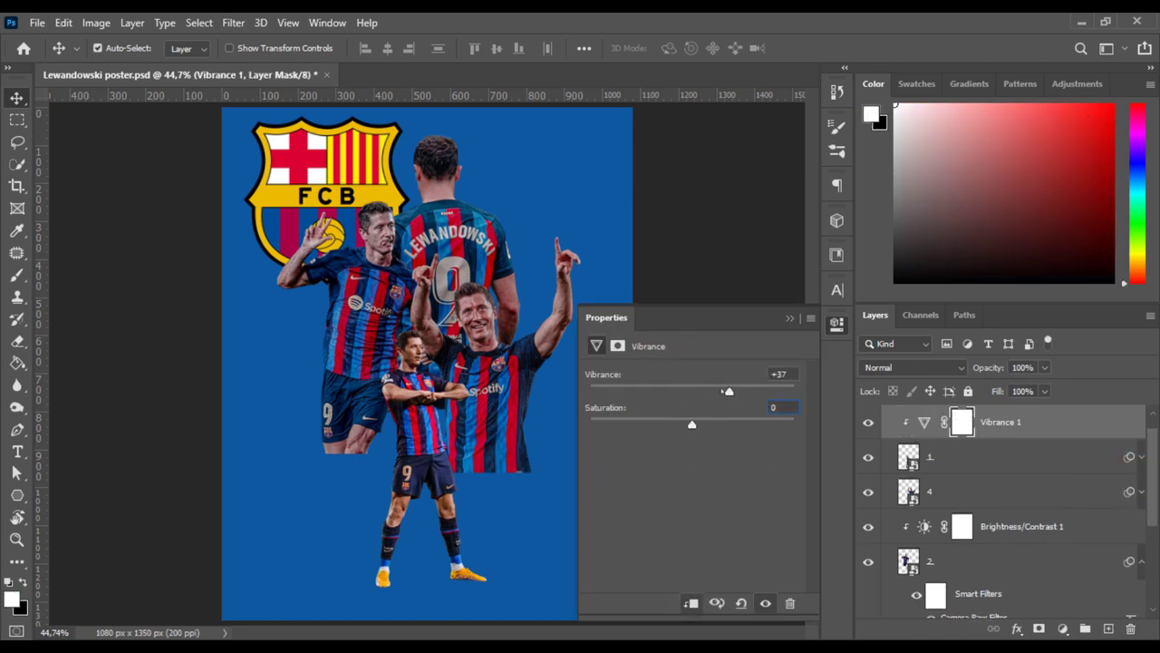
drag(727, 391, 709, 391)
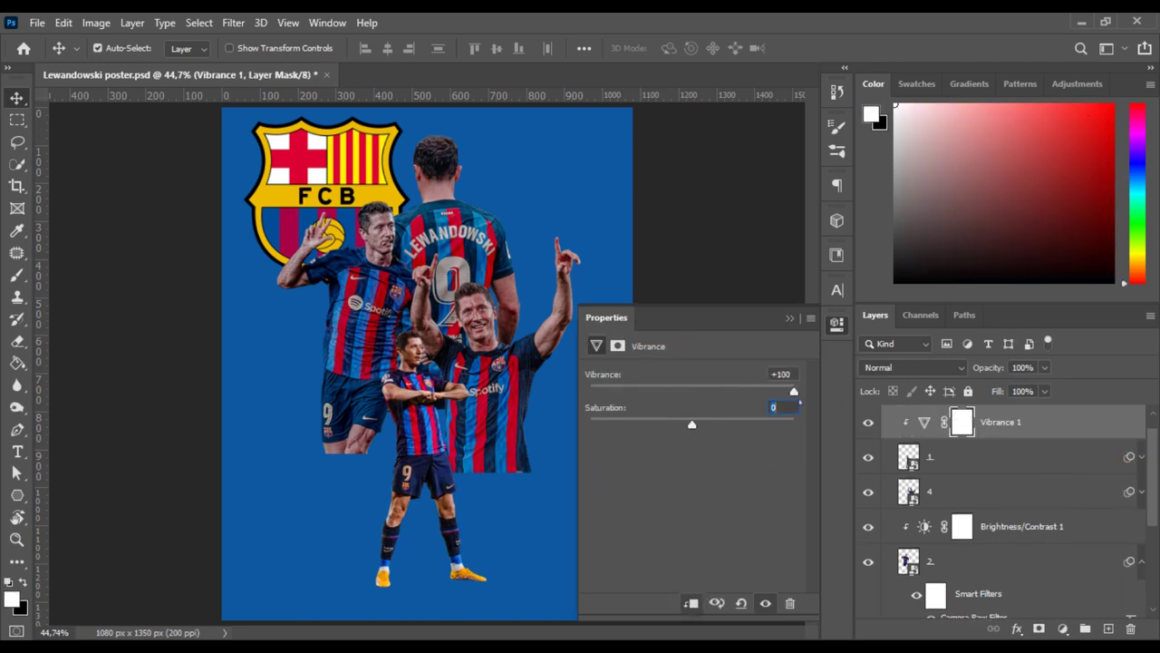
click(1109, 462)
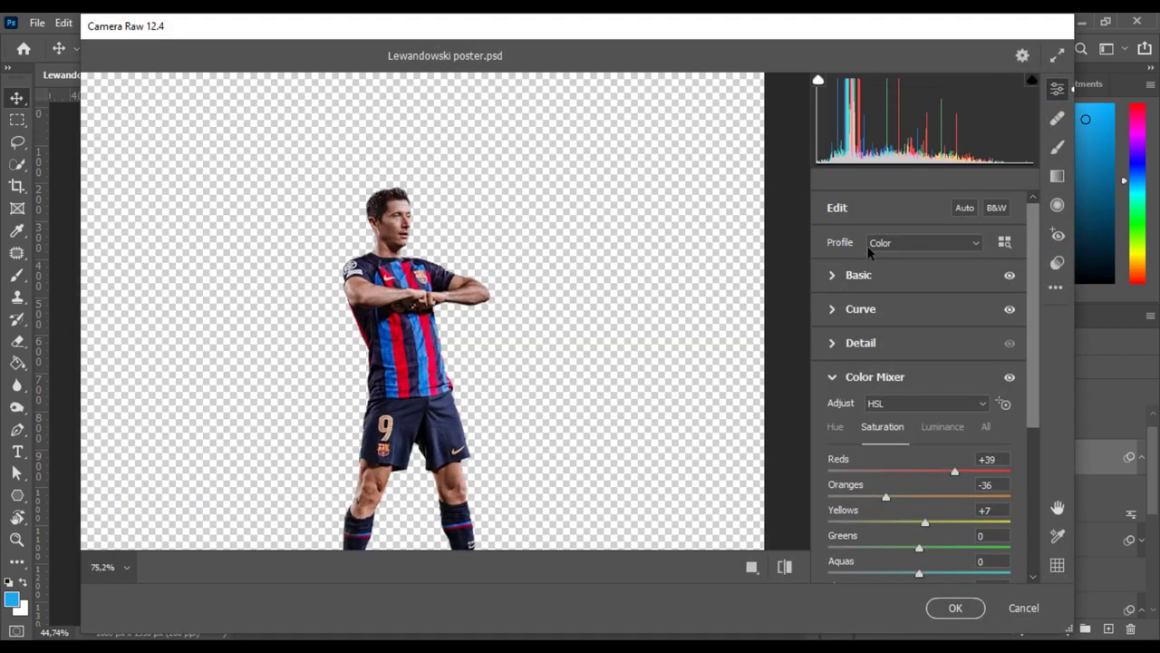
- Reopen layer 1's Camera Raw filter and confirm it with reds saturation +39
click(937, 515)
click(955, 607)
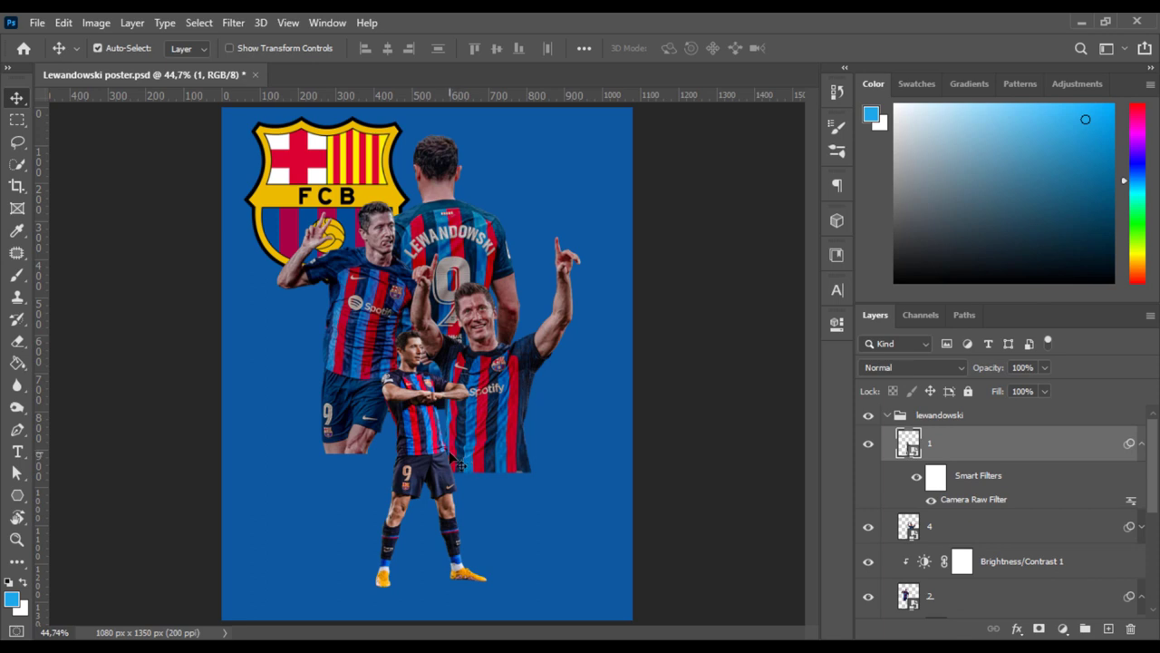
- Add a Selective Color adjustment clipped to player layer 2
click(940, 415)
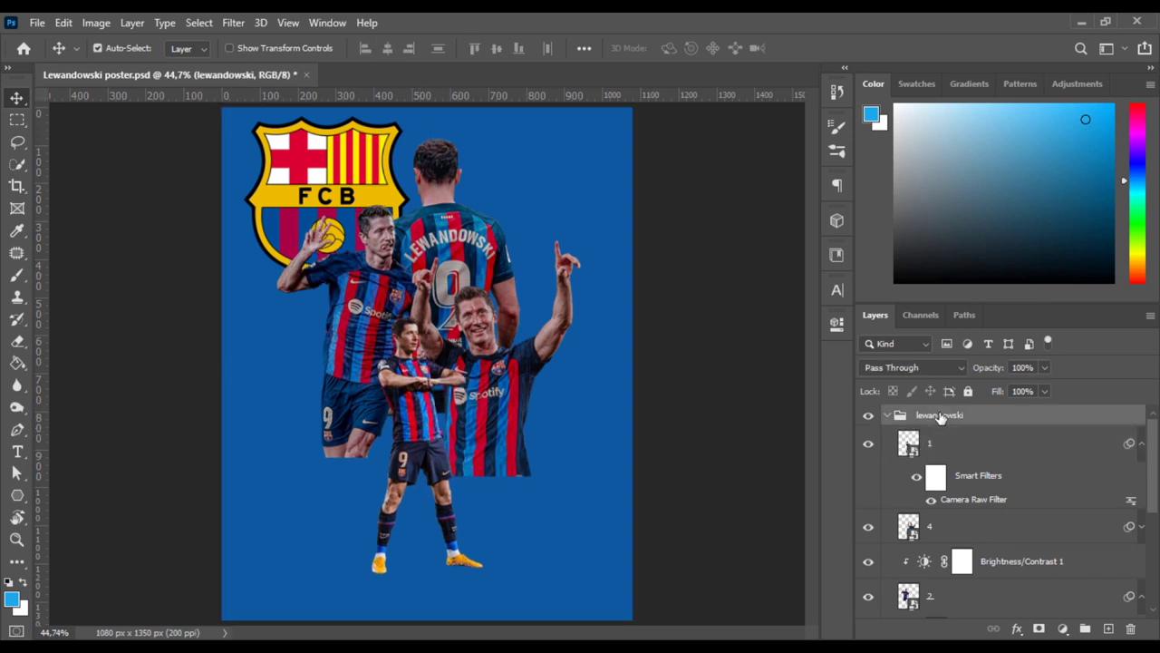
click(940, 597)
click(1062, 628)
click(1097, 616)
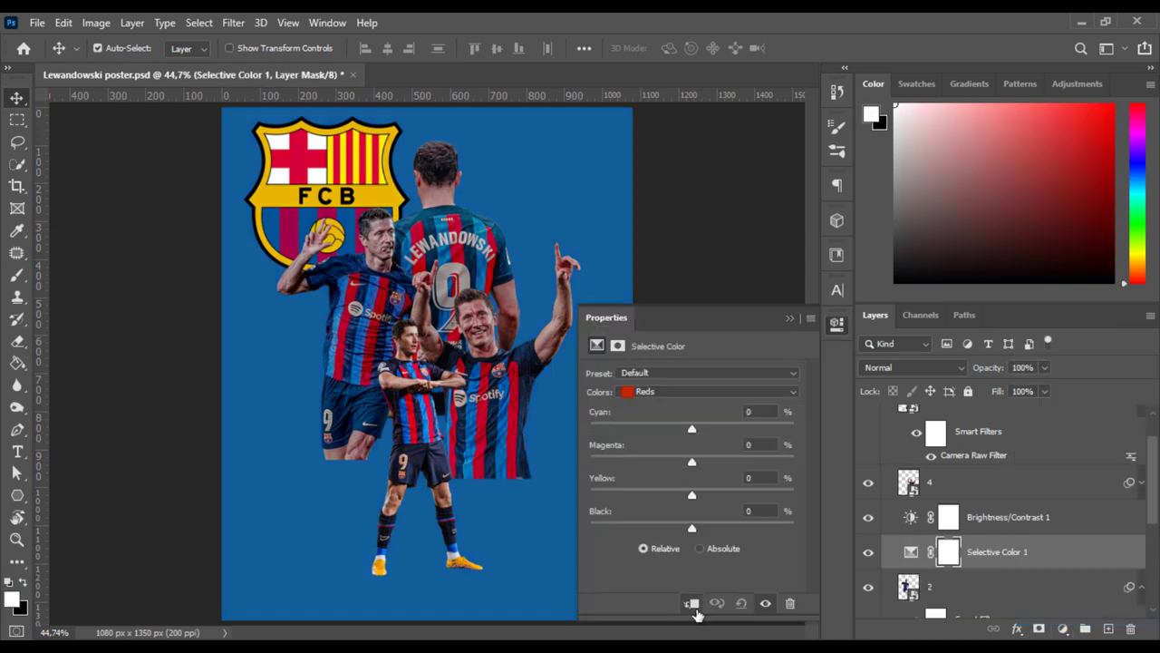
alt+click(1001, 531)
- Set the Selective Color reds to cyan -22, magenta +8 and black +19, then check yellows
drag(691, 528, 713, 528)
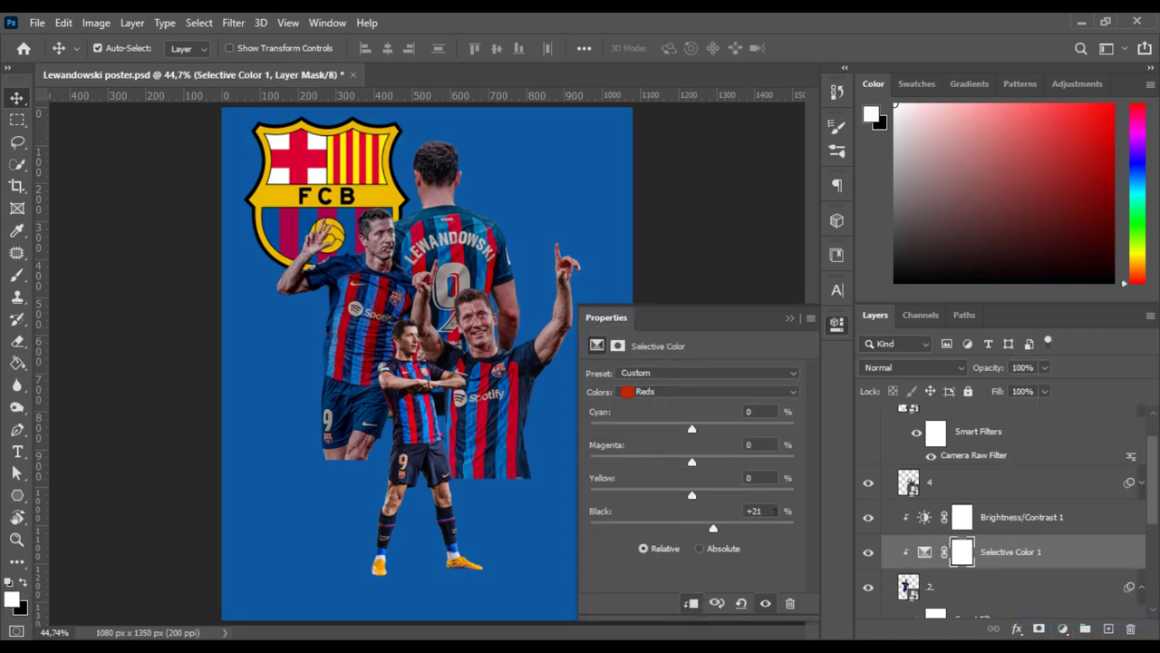
drag(683, 432, 625, 429)
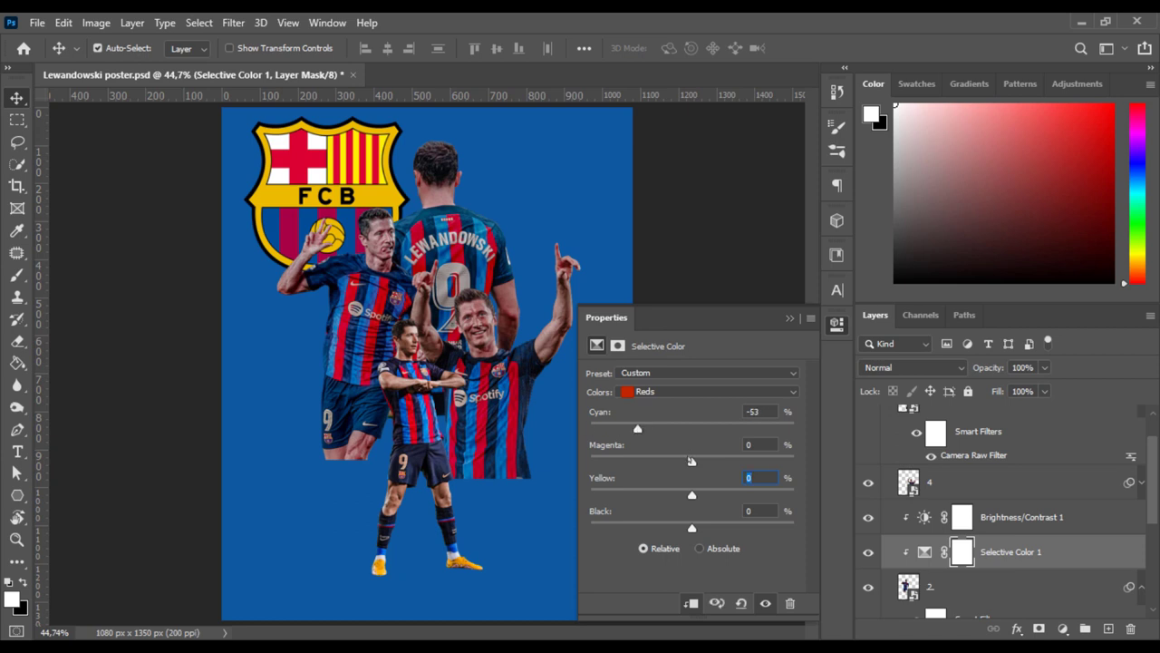
drag(690, 460, 713, 457)
drag(660, 429, 660, 428)
drag(711, 462, 714, 461)
drag(691, 528, 721, 529)
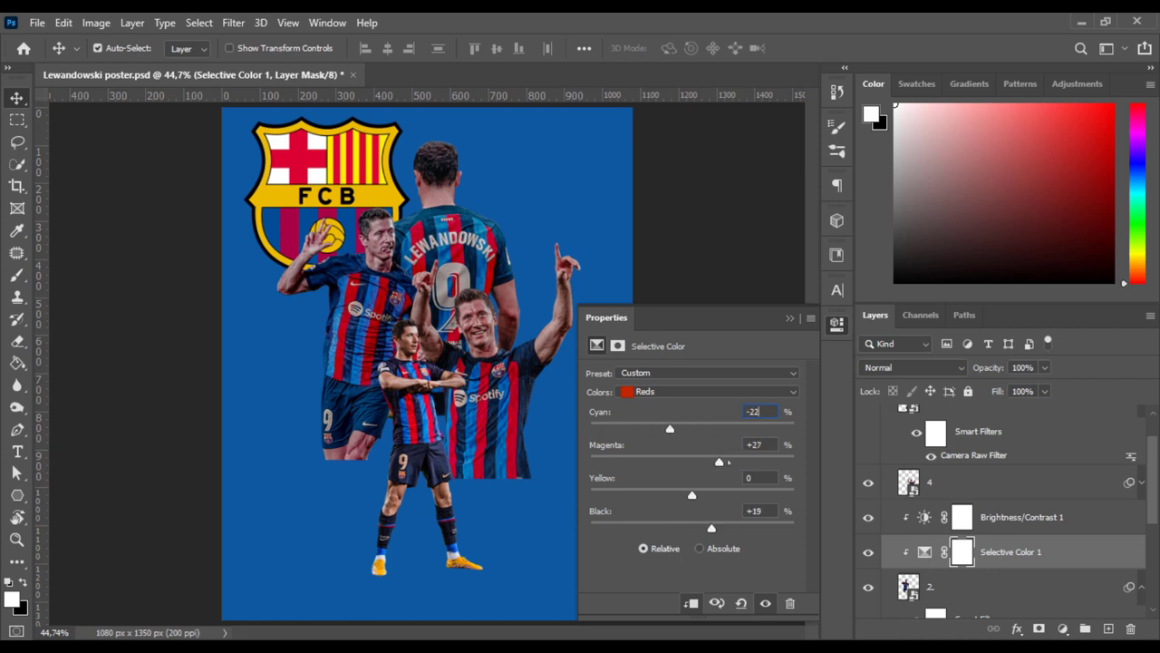
drag(727, 461, 663, 461)
click(689, 397)
click(690, 407)
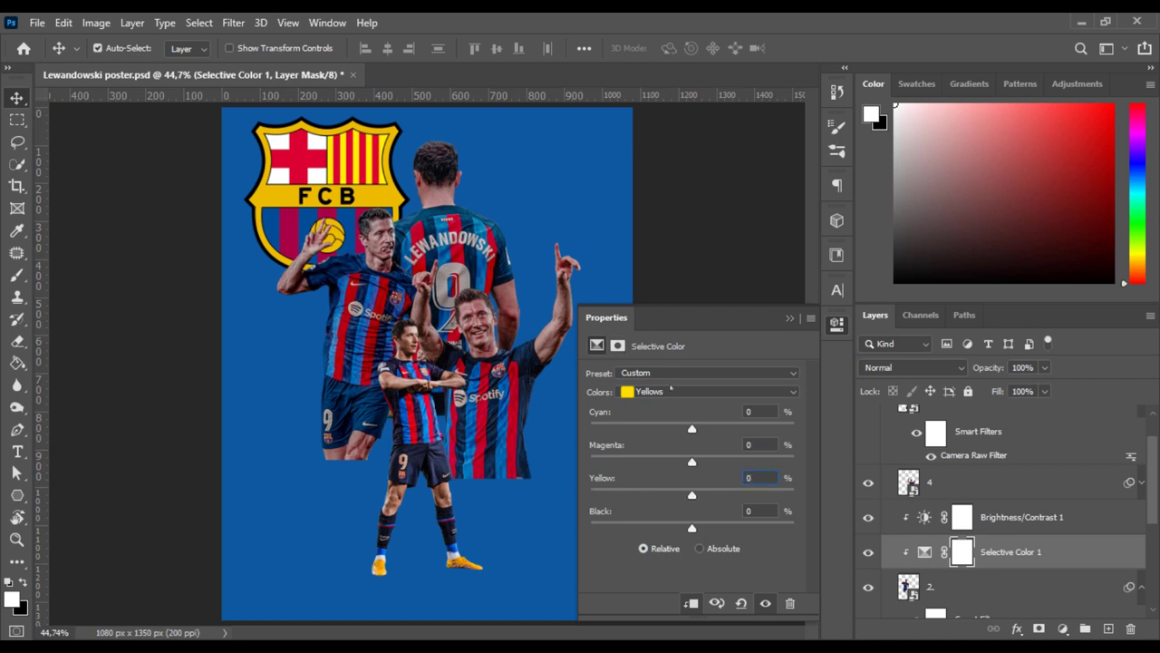
click(671, 390)
click(836, 323)
- Paint black on the Selective Color mask, toggling the adjustment to compare
key(b)
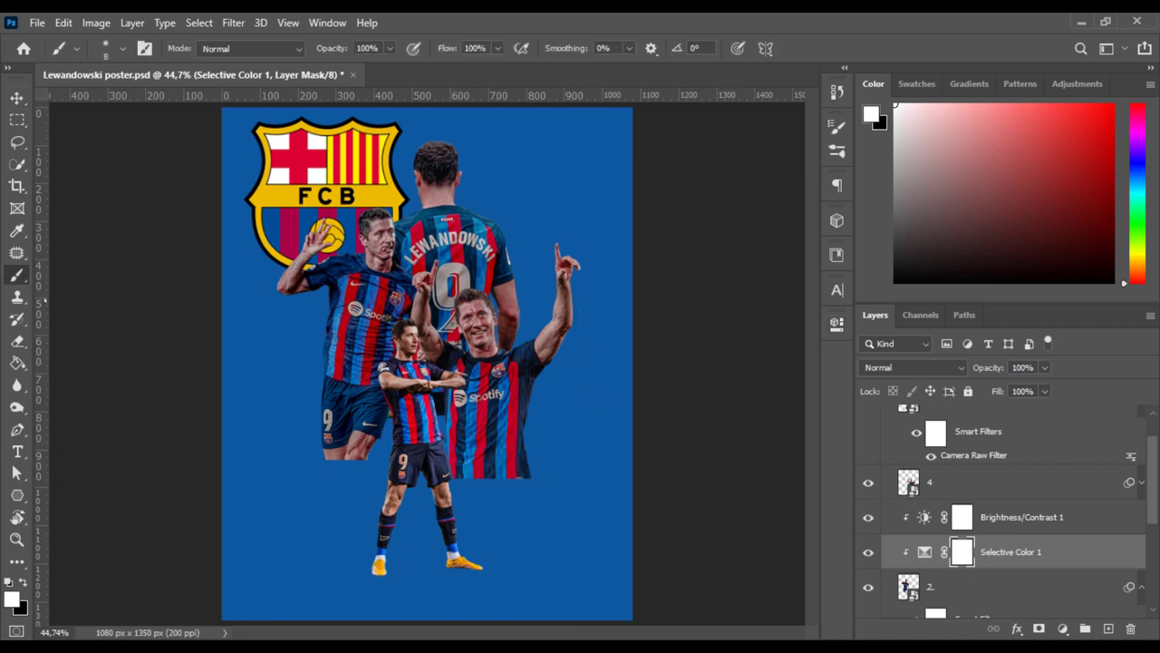
key(x)
click(867, 551)
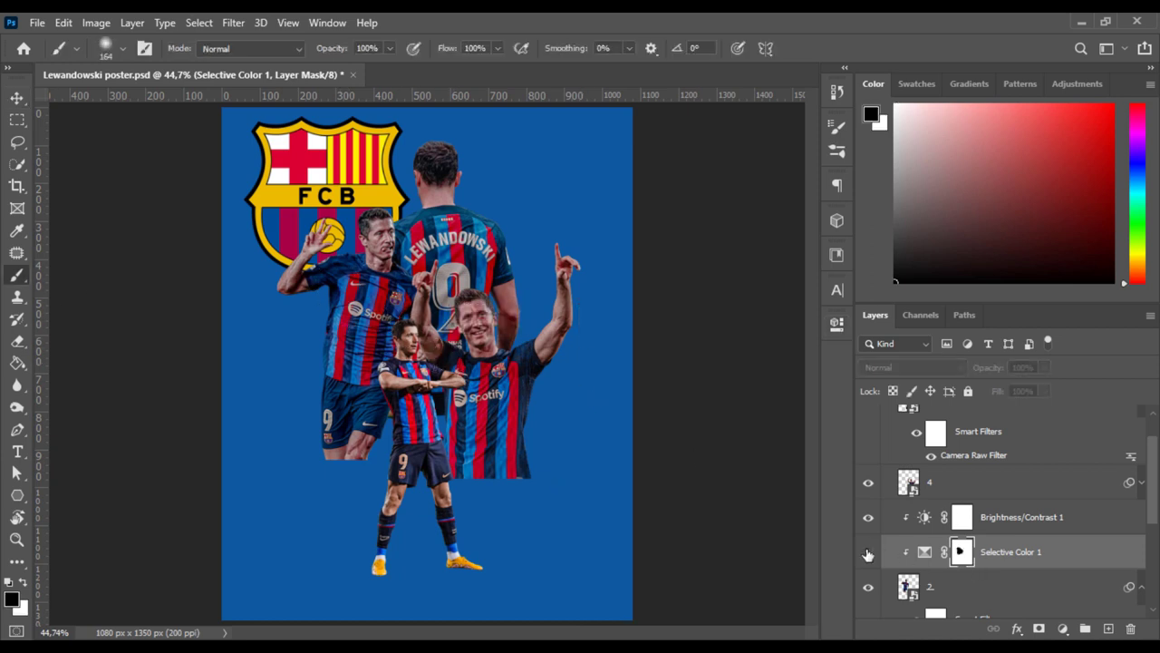
key(v)
click(867, 551)
click(868, 551)
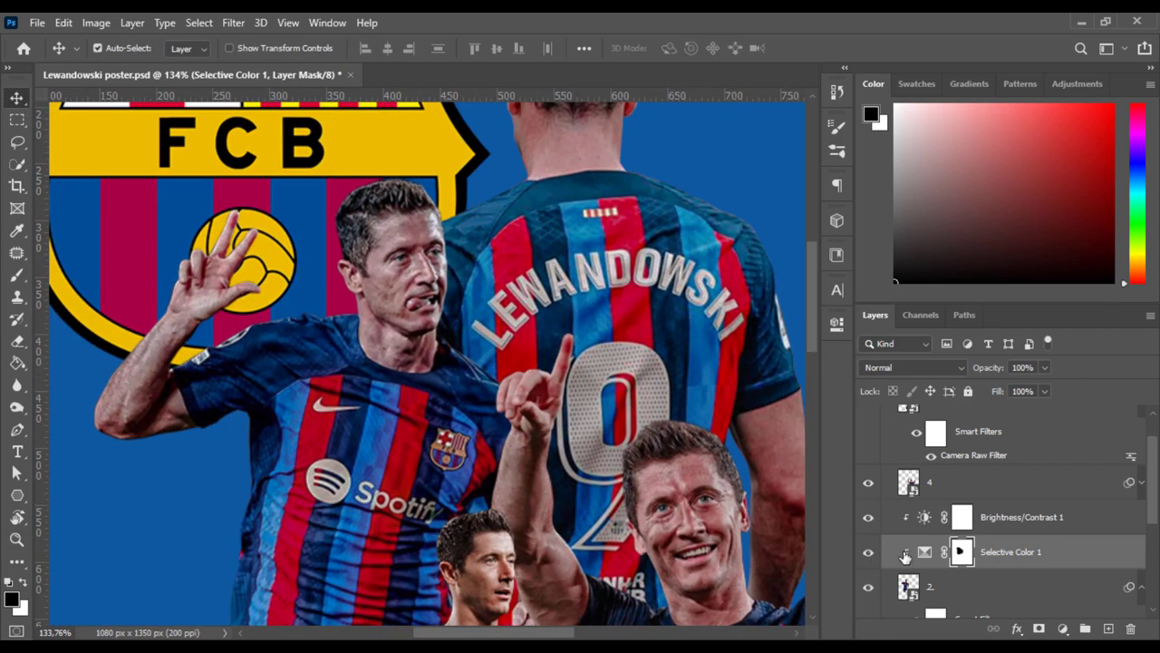
key(b)
key(x)
key(x)
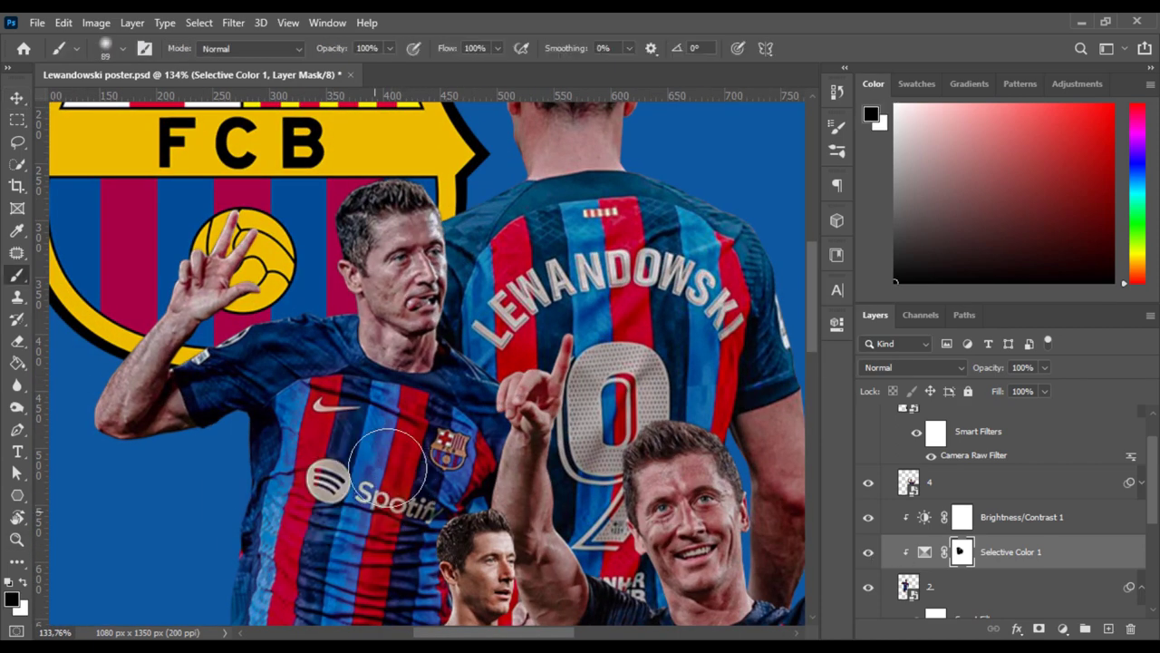
- Add layer masks to player layers 4 and 2, brushing out the centre player's lower jersey
scroll(478, 478, down, 5)
scroll(479, 478, left, 2)
scroll(479, 362, down, 4)
key(ctrl+0)
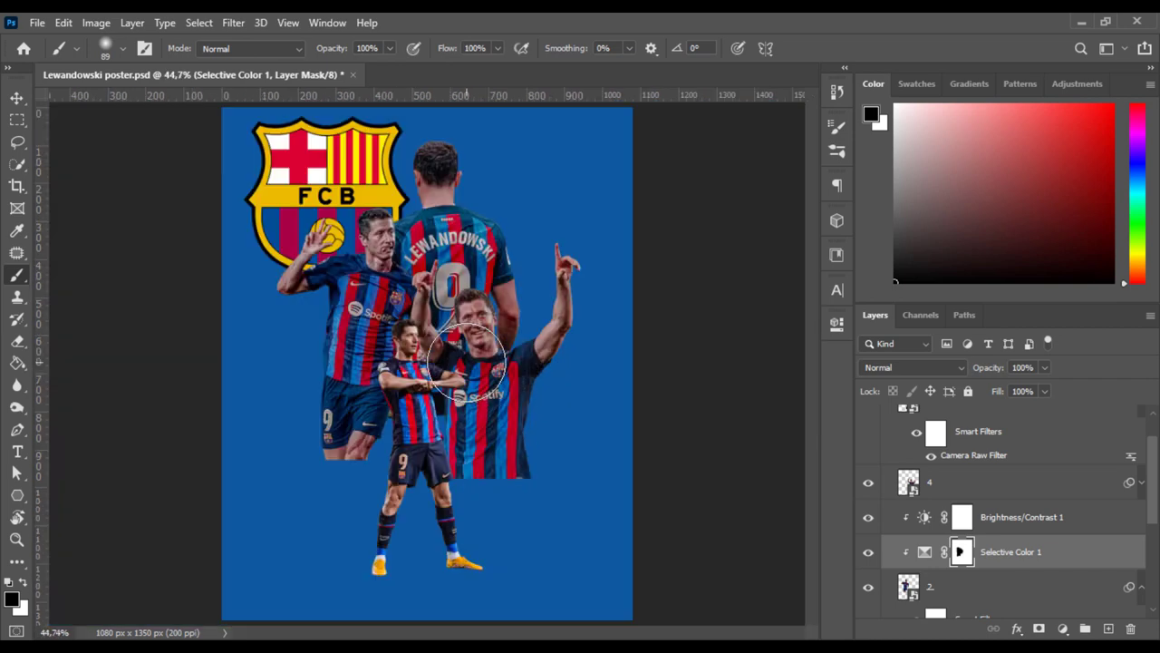
key(v)
click(997, 481)
click(1039, 628)
key(b)
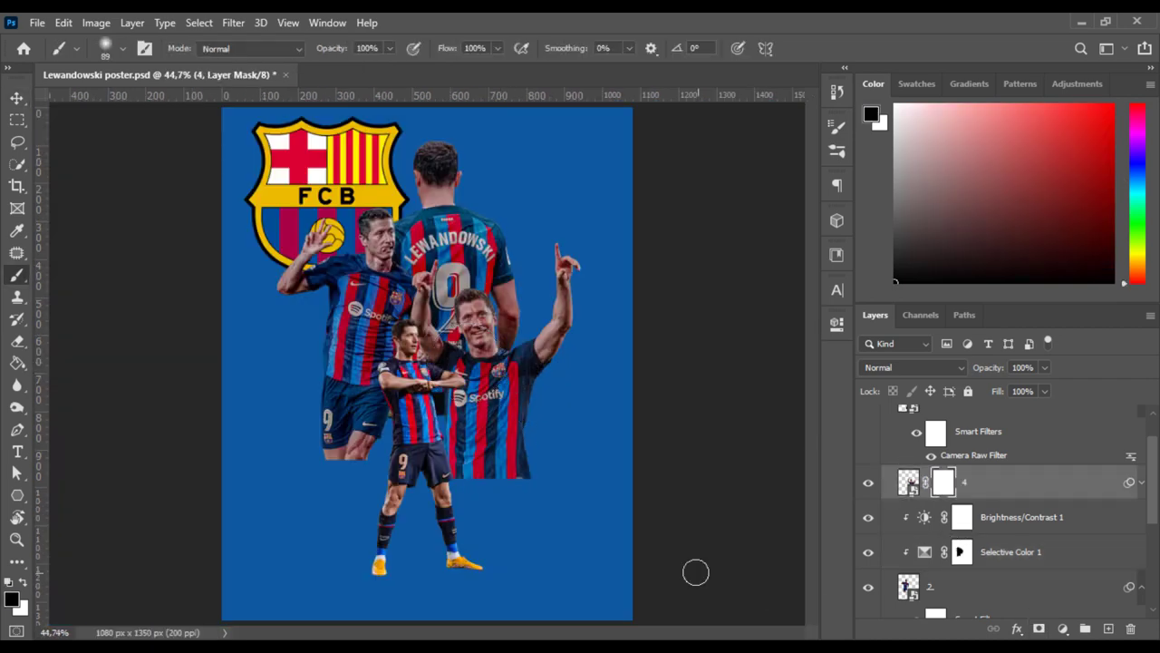
mouse_move(552, 492)
mouse_down()
mouse_move(453, 490)
mouse_move(365, 518)
mouse_move(363, 466)
mouse_up()
click(997, 586)
click(1039, 628)
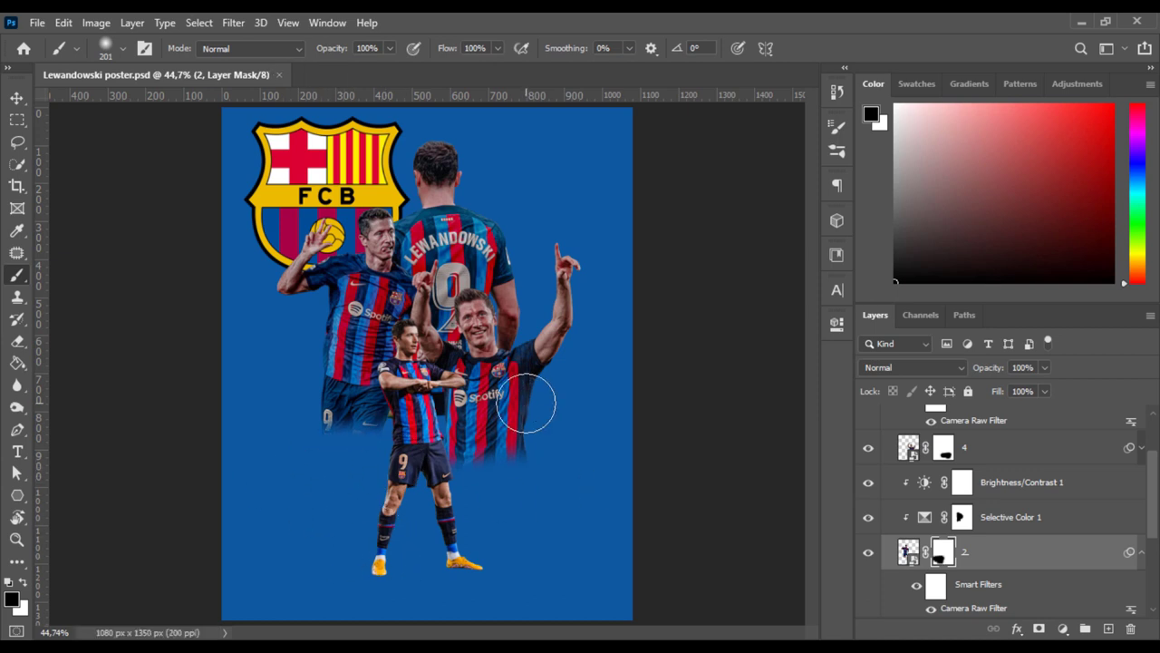
- On a new layer above player 1, paint a soft black shadow under the shoes with a flattened brush about 115 px
click(433, 437)
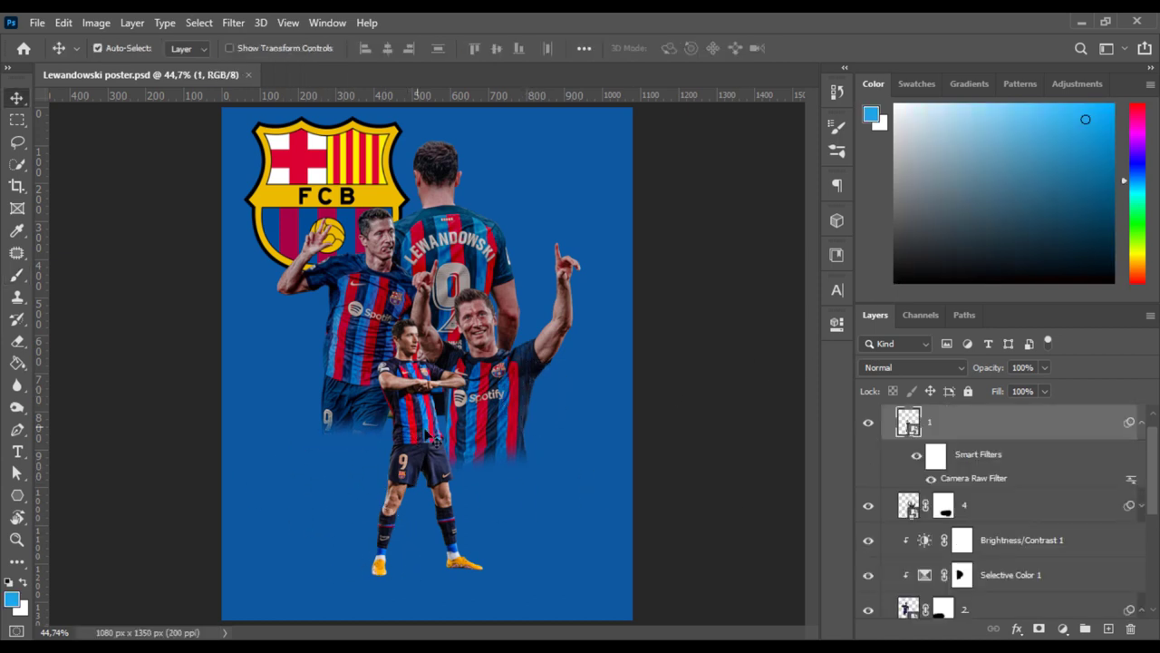
click(1110, 628)
drag(386, 605, 410, 596)
key(b)
right_click(489, 553)
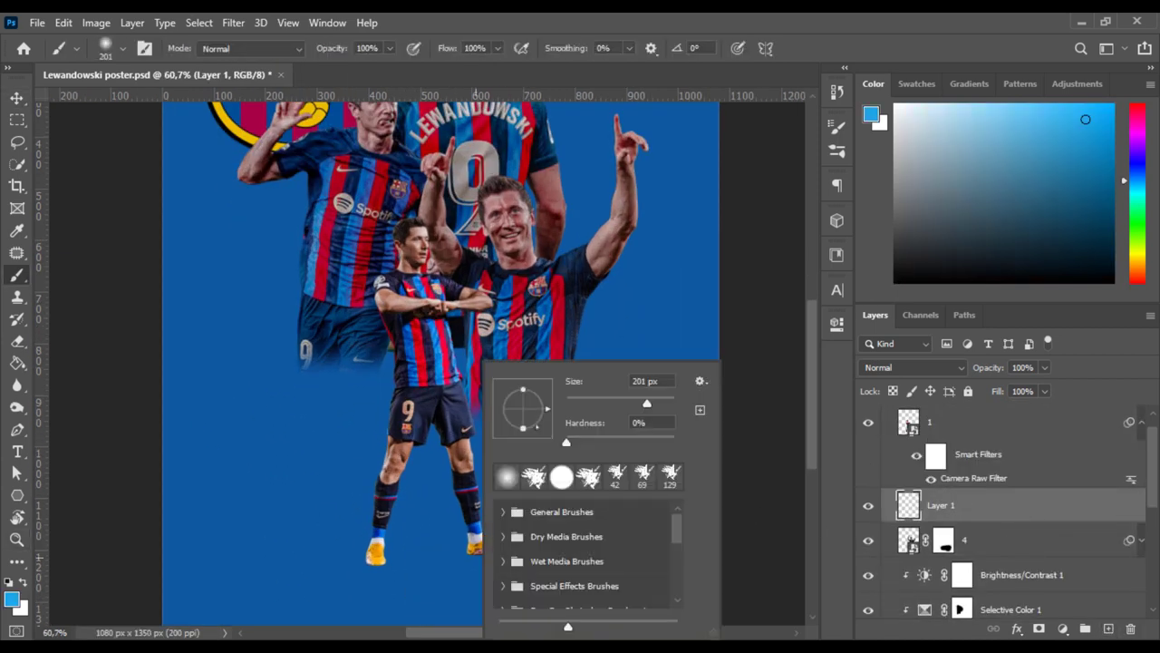
drag(523, 389, 523, 404)
key(Return)
key(d)
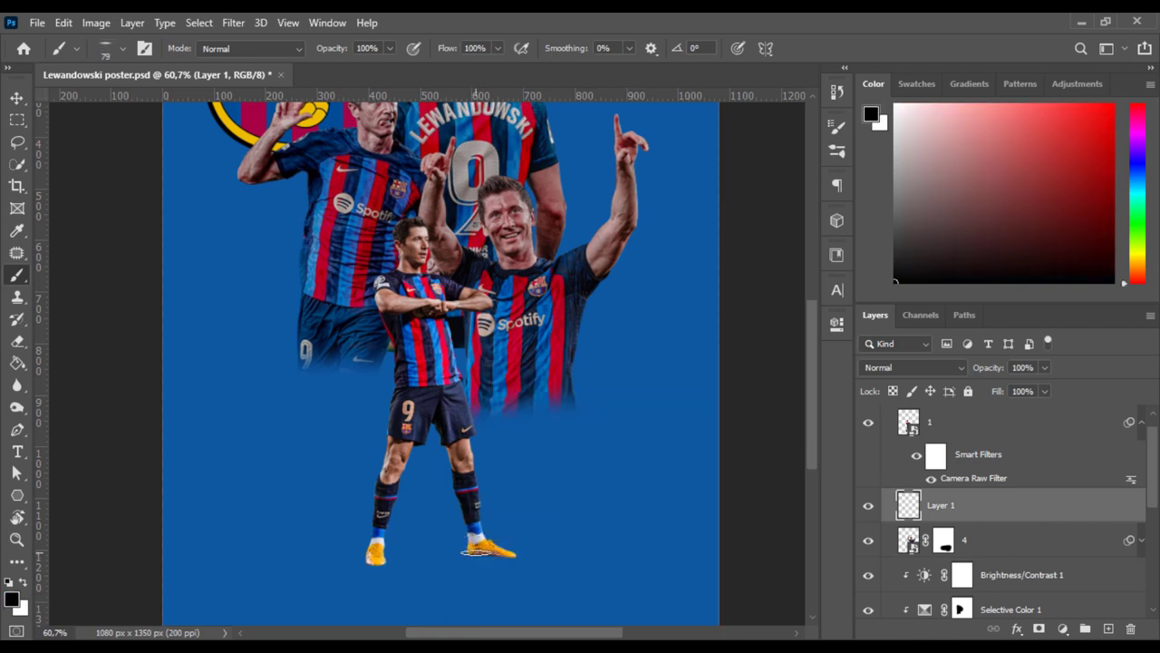
drag(486, 556, 507, 557)
click(377, 561)
- Name the layer 'shadow', then add a second 'shadow' layer painted at 75% brush opacity
double_click(940, 505)
text(shadow)
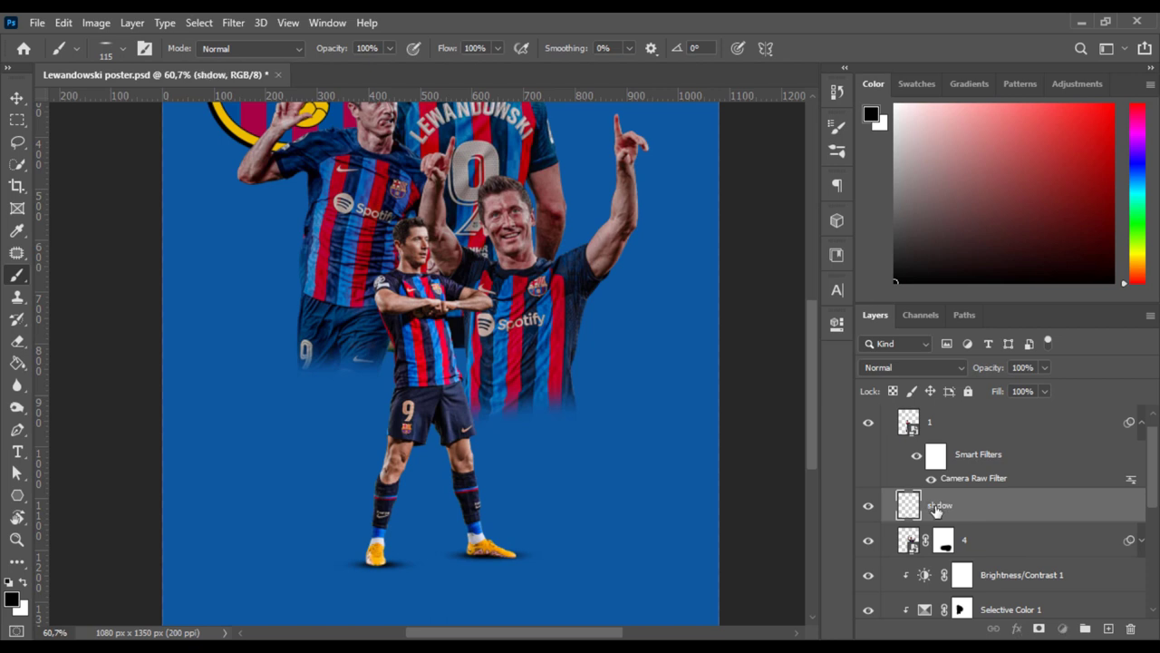
key(Return)
click(1108, 628)
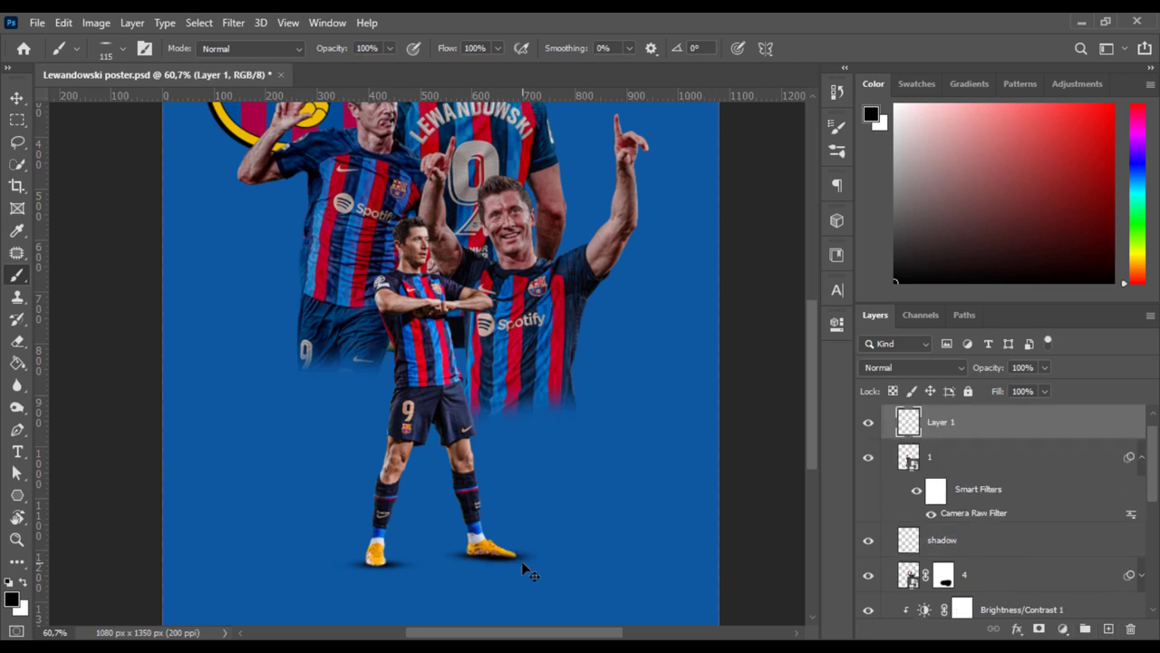
key(7)
key(5)
text(shadow)
key(Return)
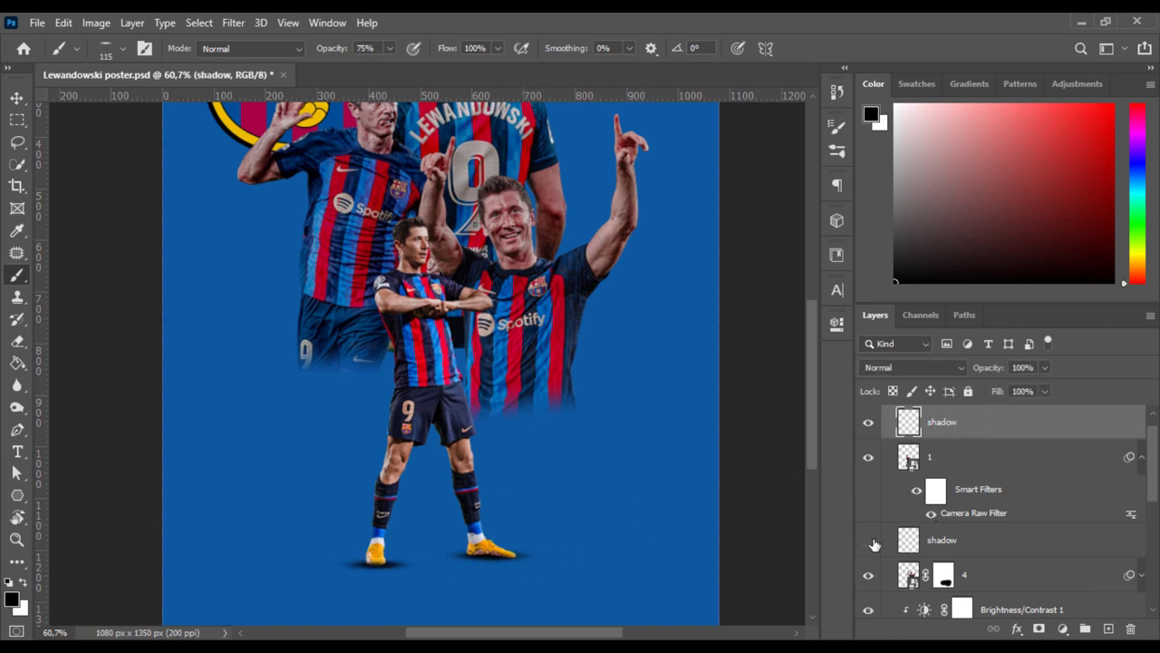
- Compare the shadows by toggling visibility and zooming on the right shoe, then view the whole poster
click(870, 542)
click(870, 542)
drag(516, 558, 538, 554)
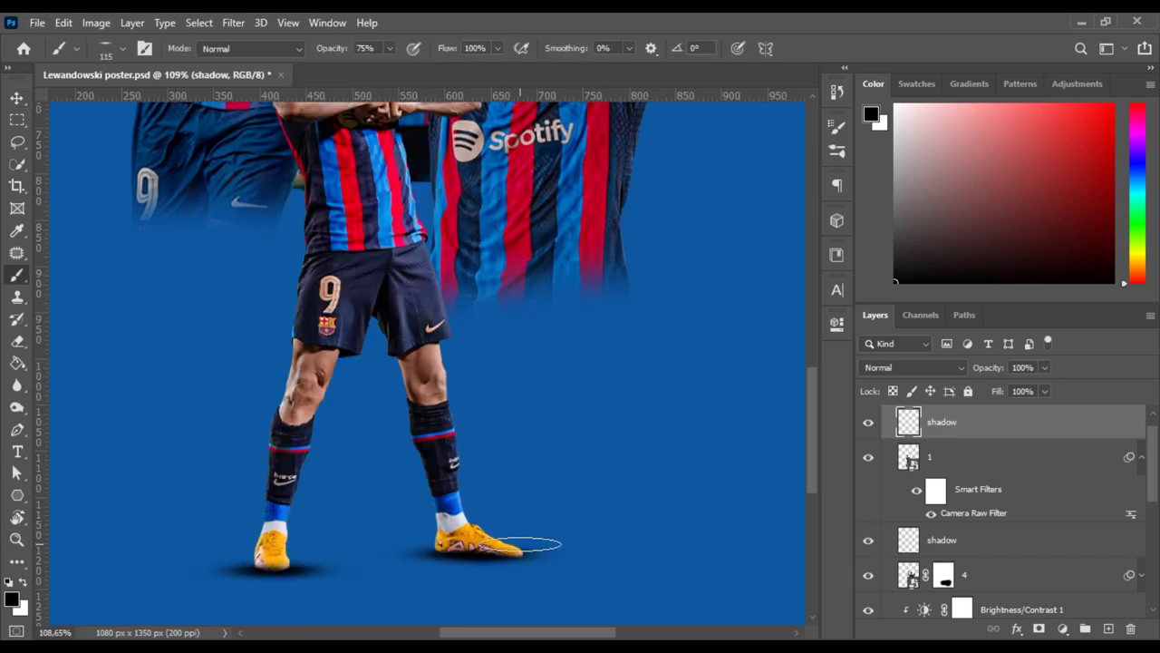
key(ctrl+0)
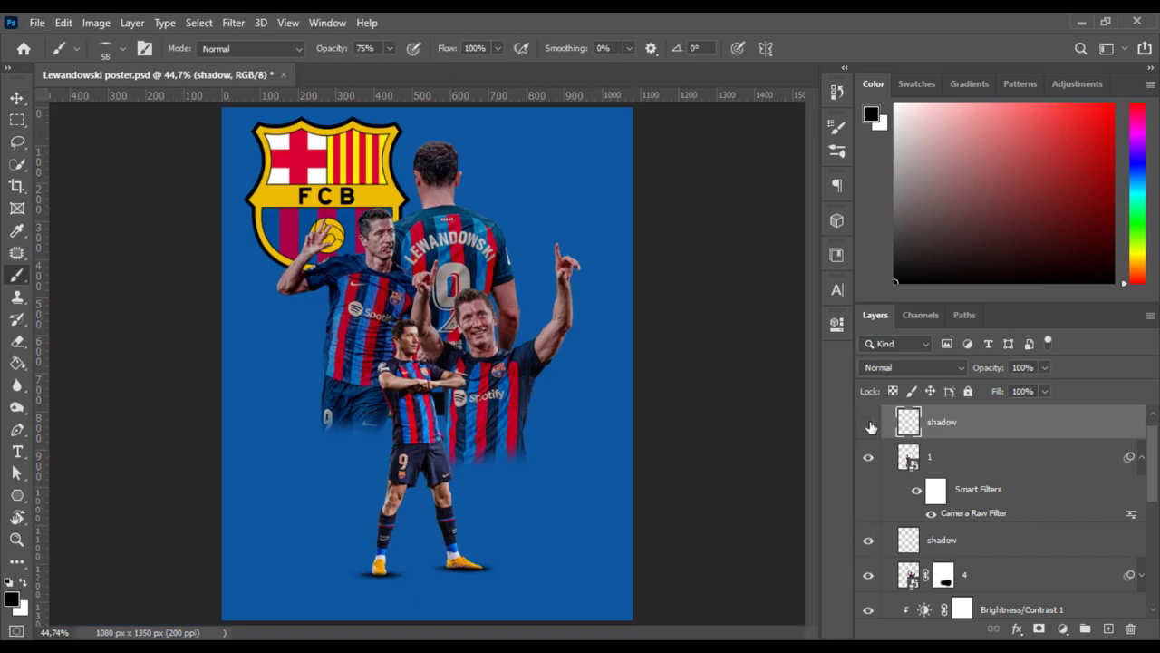
key(v)
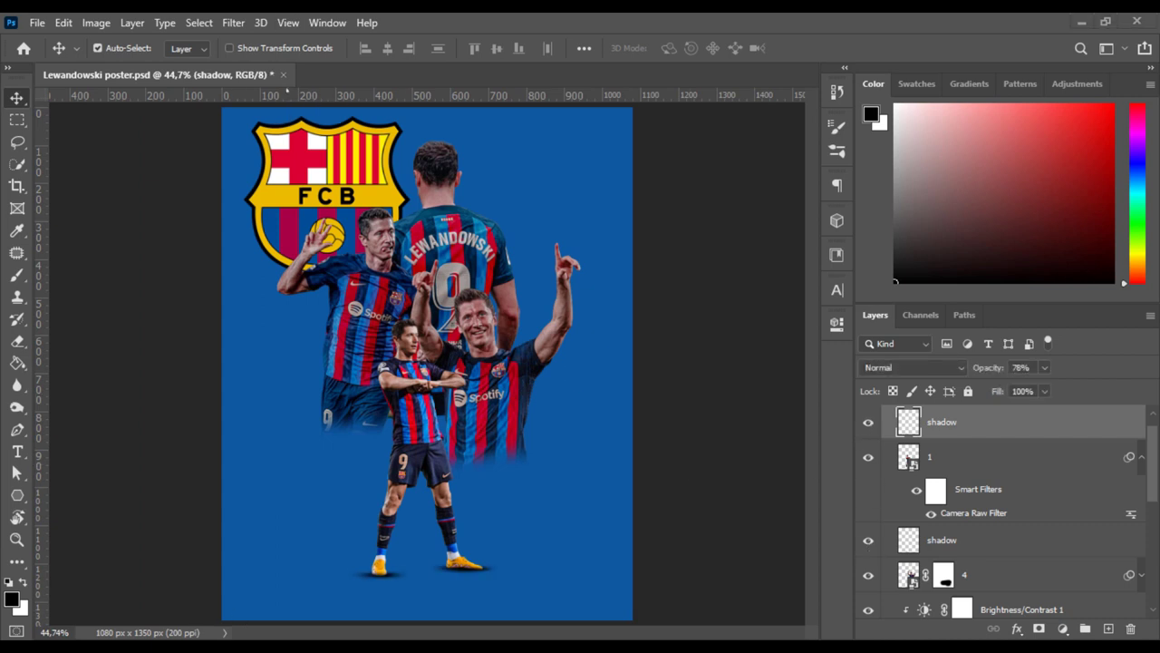
scroll(1134, 513, up, 5)
- Draw a tall full-height red rectangle near the poster's centre
click(886, 414)
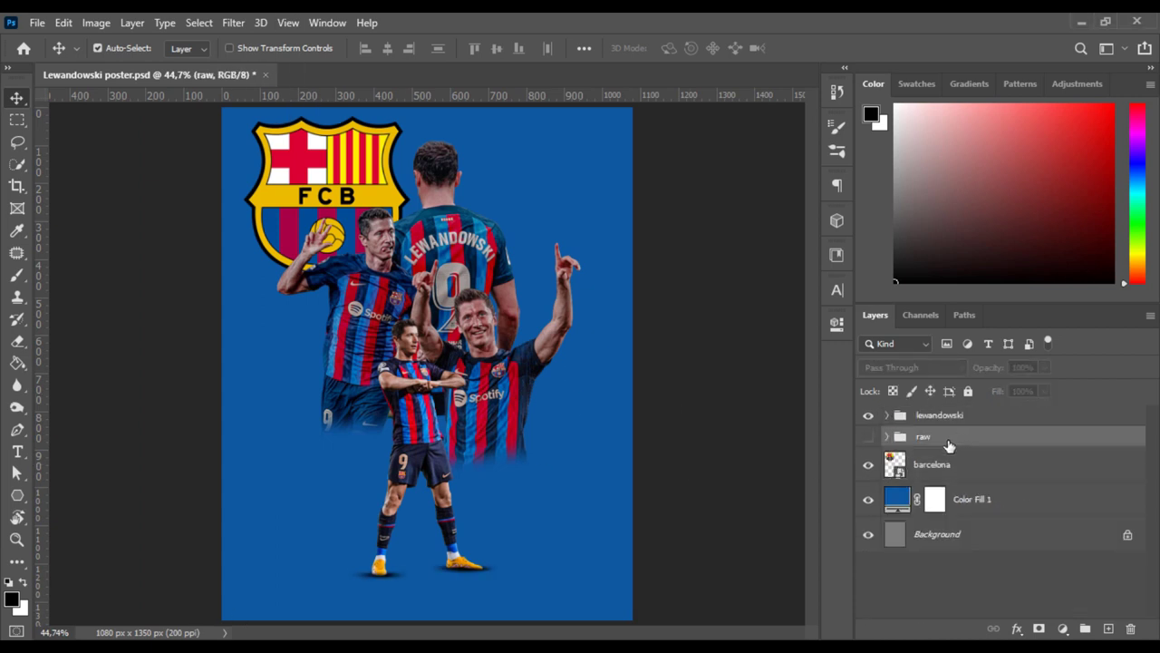
click(938, 442)
key(b)
key(m)
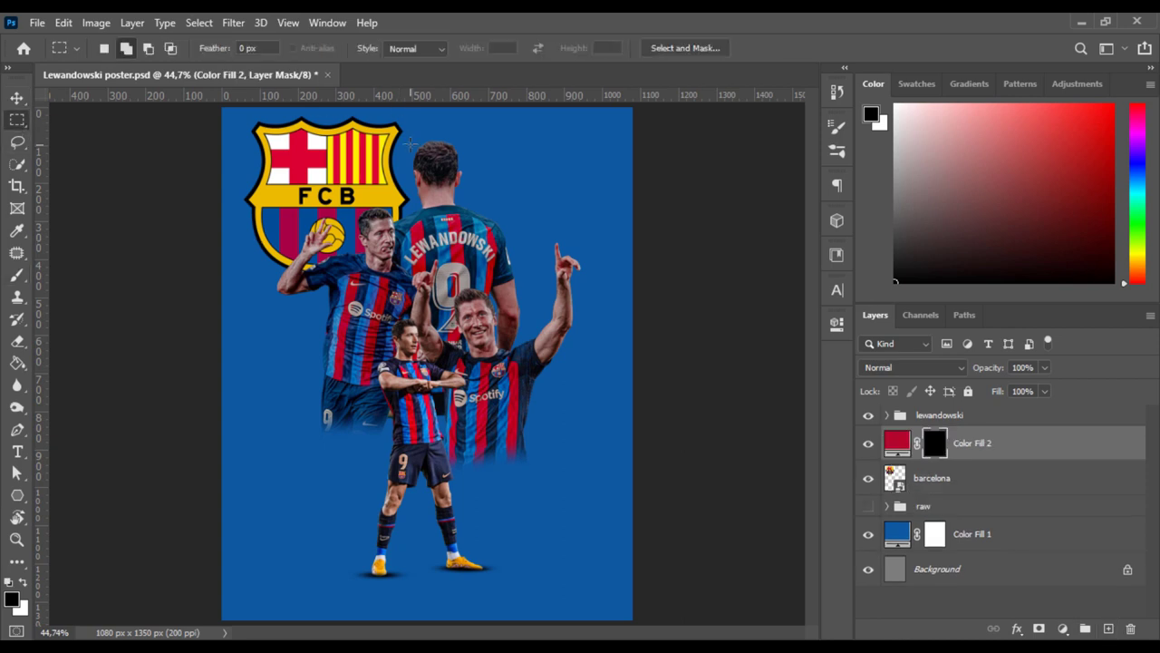
right_click(16, 495)
click(73, 495)
drag(376, 107, 441, 618)
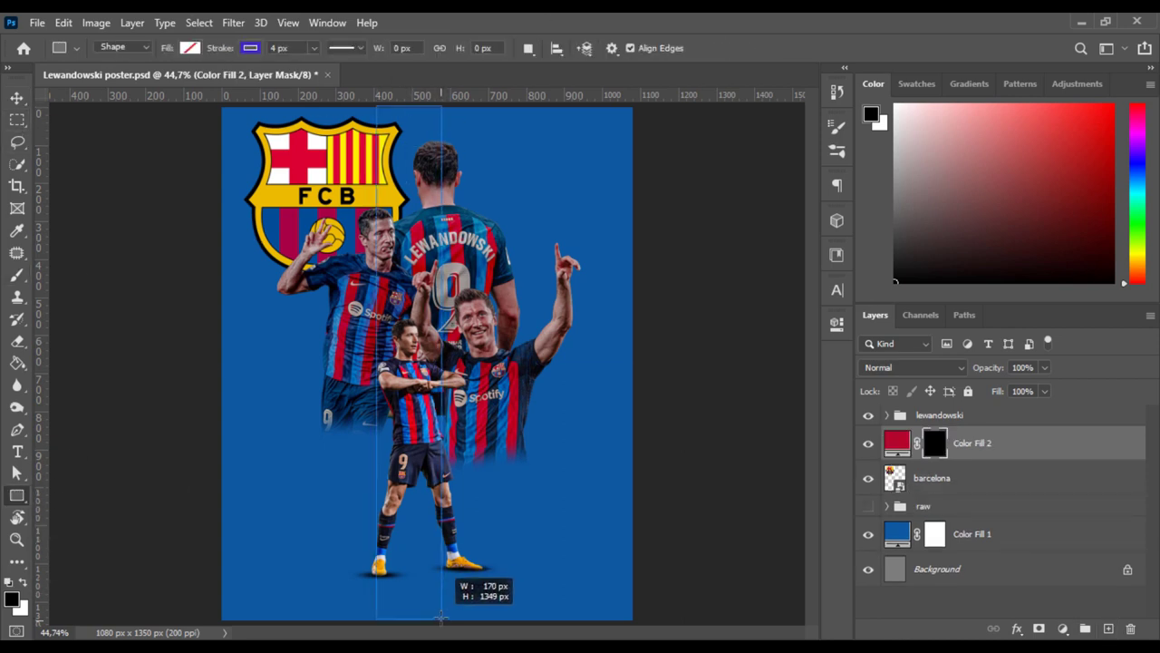
click(617, 441)
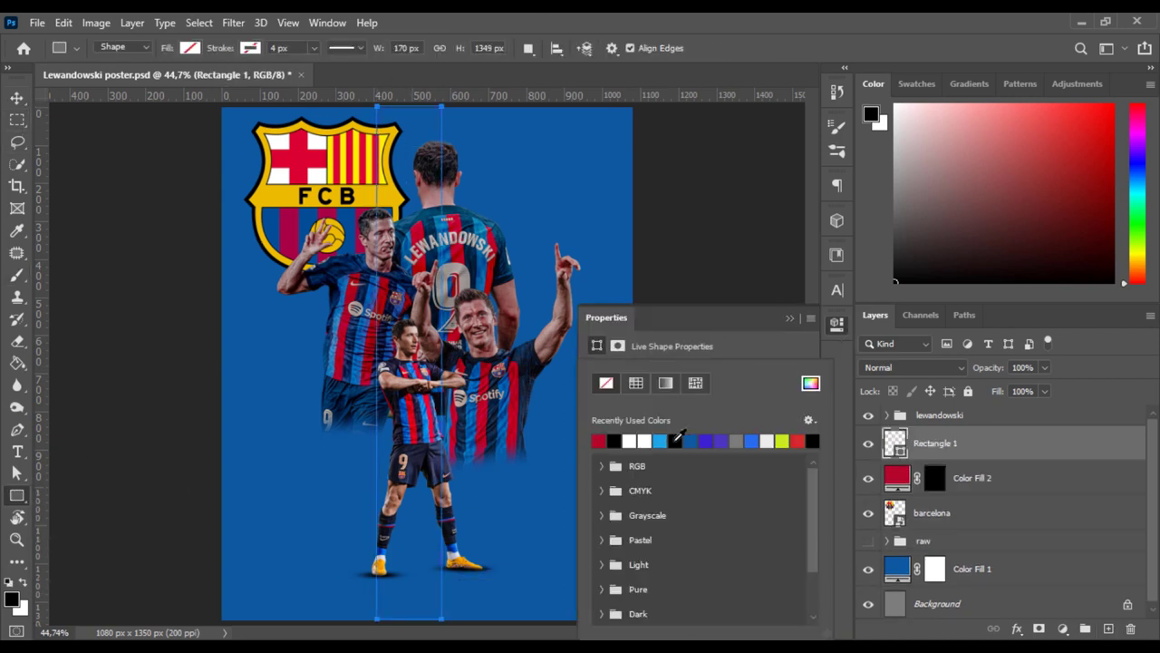
click(674, 441)
click(629, 440)
- Centre the red vertical stripe, place it below the barcelona crest, and adjust its width
key(v)
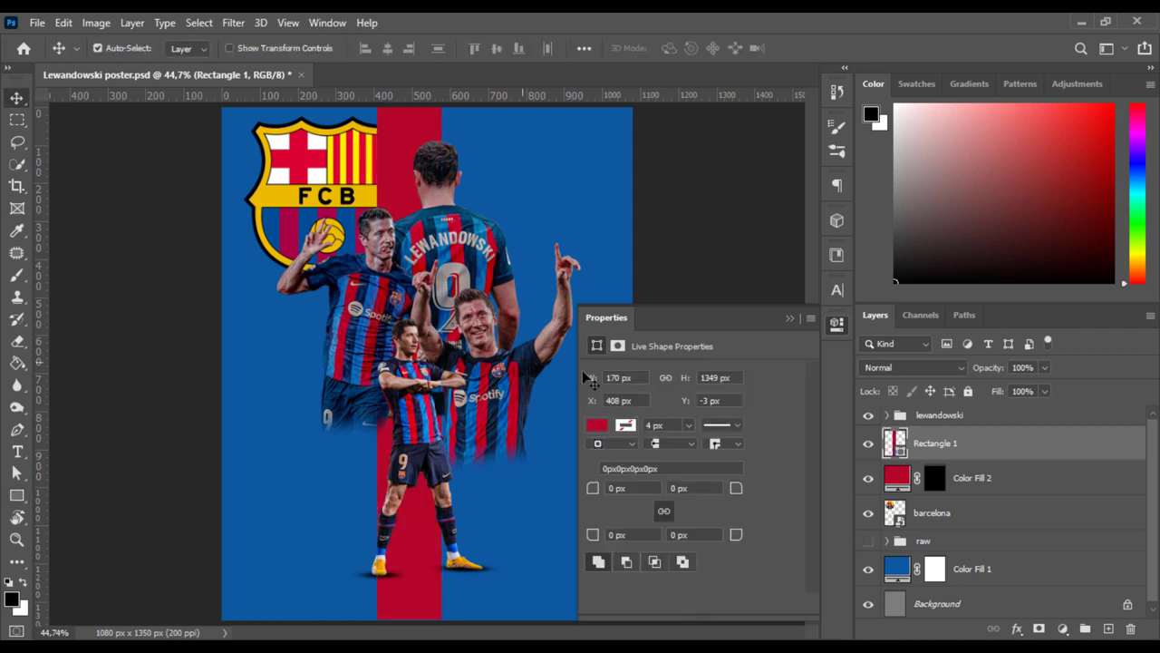
click(837, 323)
click(387, 48)
shift+click(984, 477)
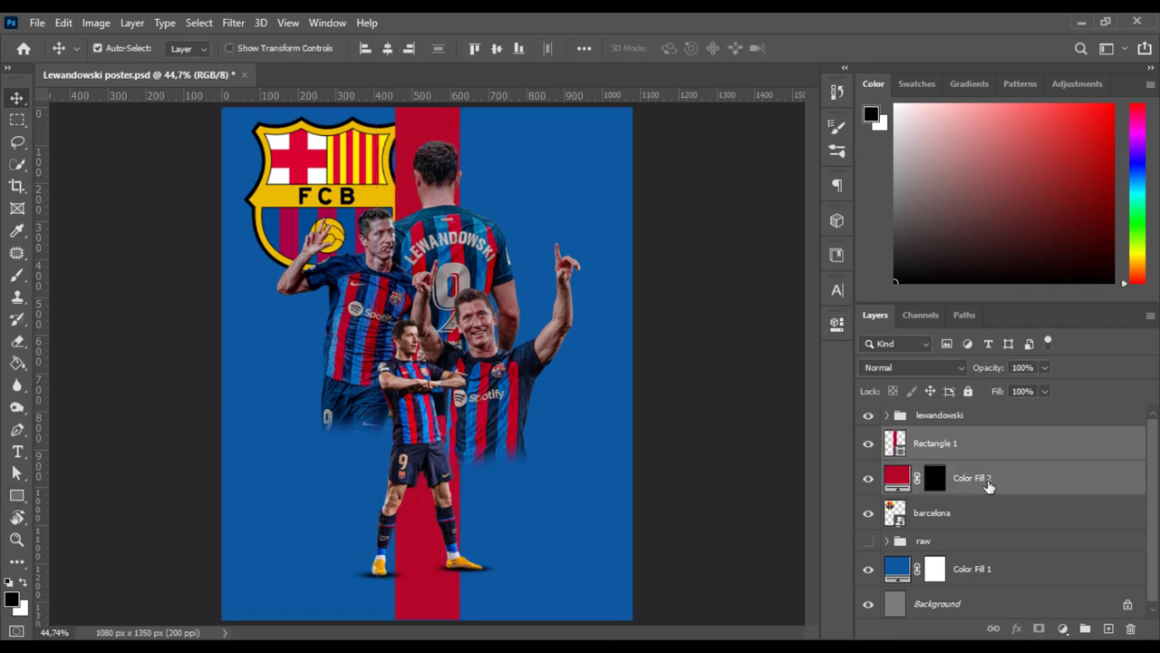
key(ctrl+bracketleft)
click(992, 478)
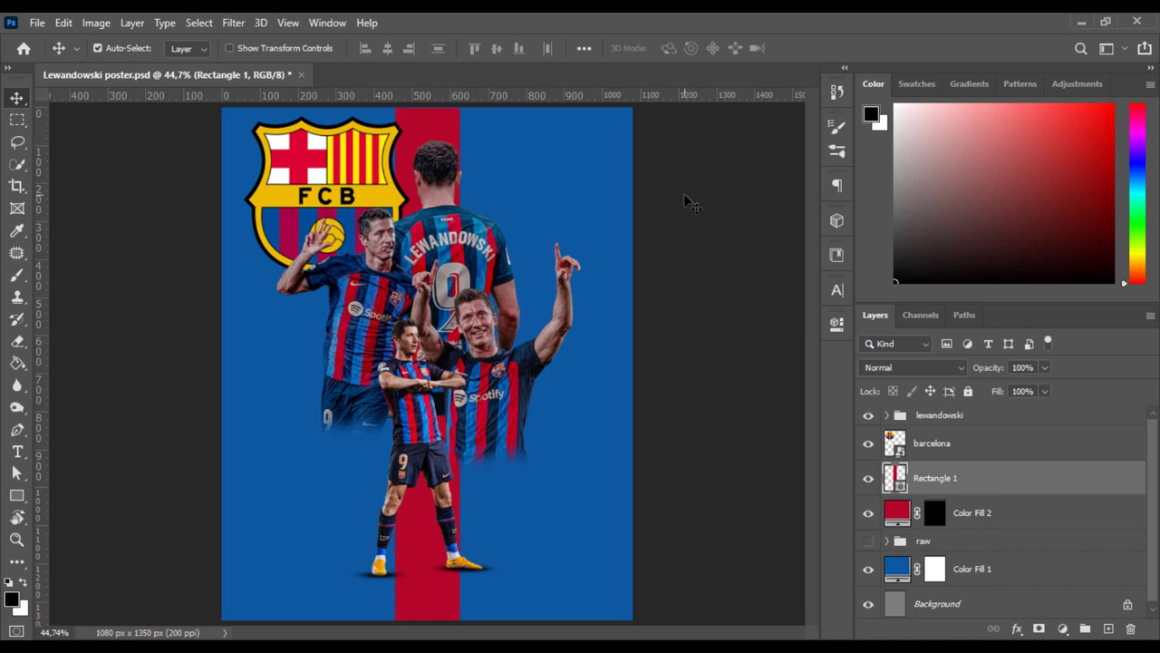
key(ctrl+t)
key(Escape)
click(836, 323)
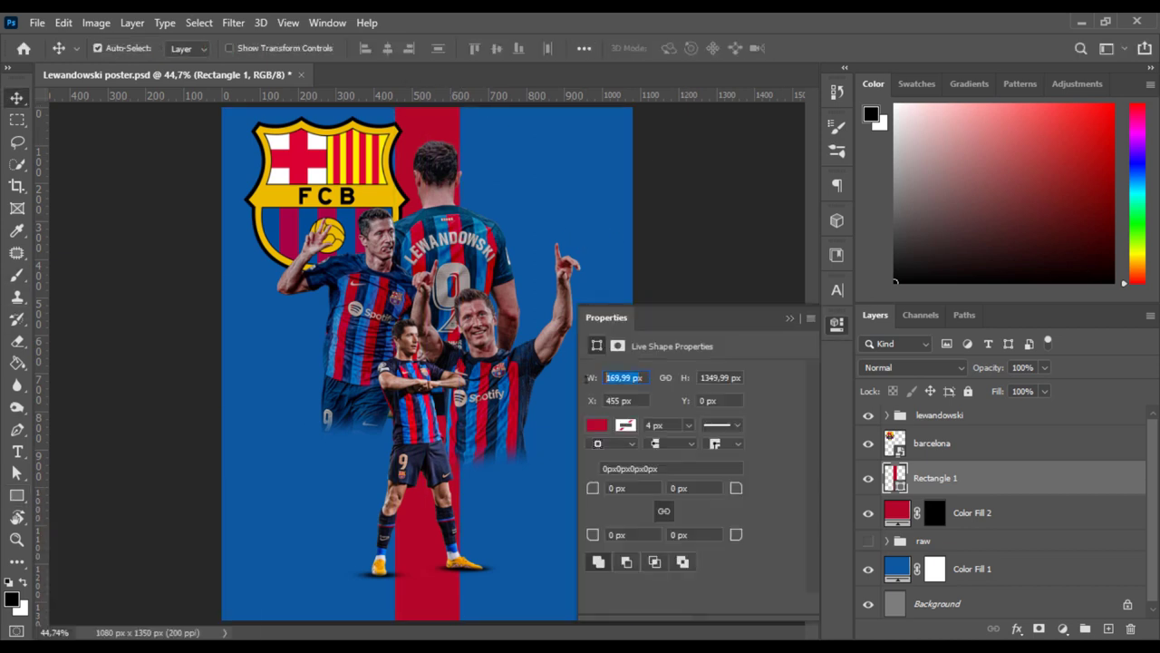
key(Return)
key(Return)
click(837, 323)
- Draw a red horizontal rectangle across the poster's middle and set its dimensions
click(971, 512)
key(u)
drag(218, 332, 313, 365)
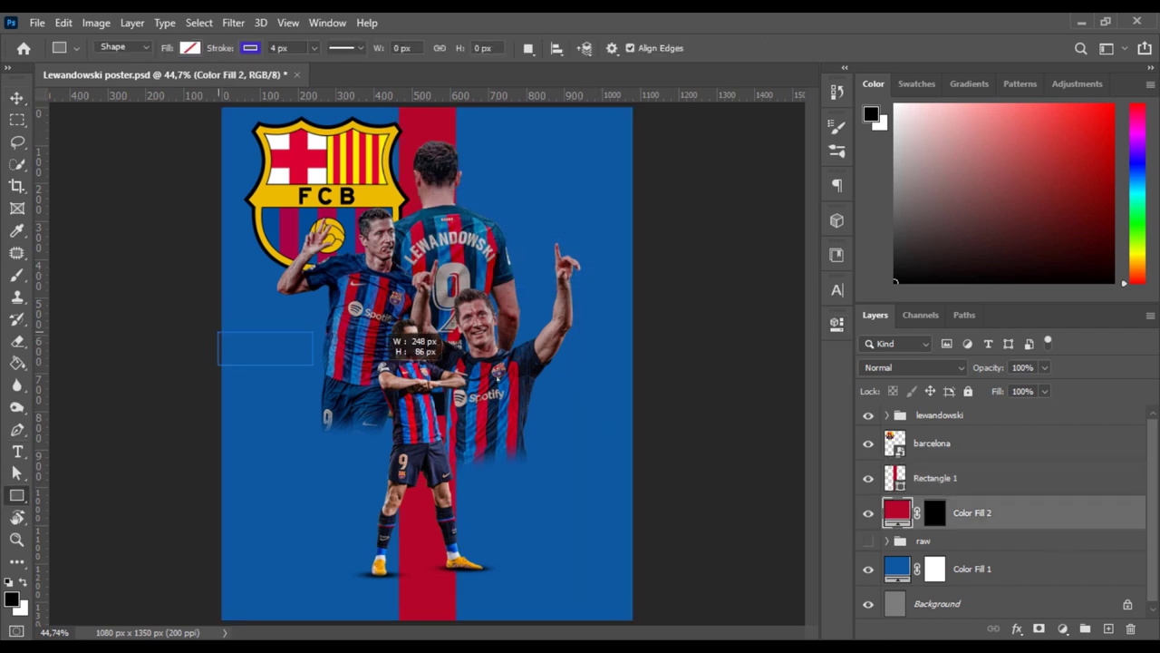
click(596, 424)
click(680, 288)
key(Return)
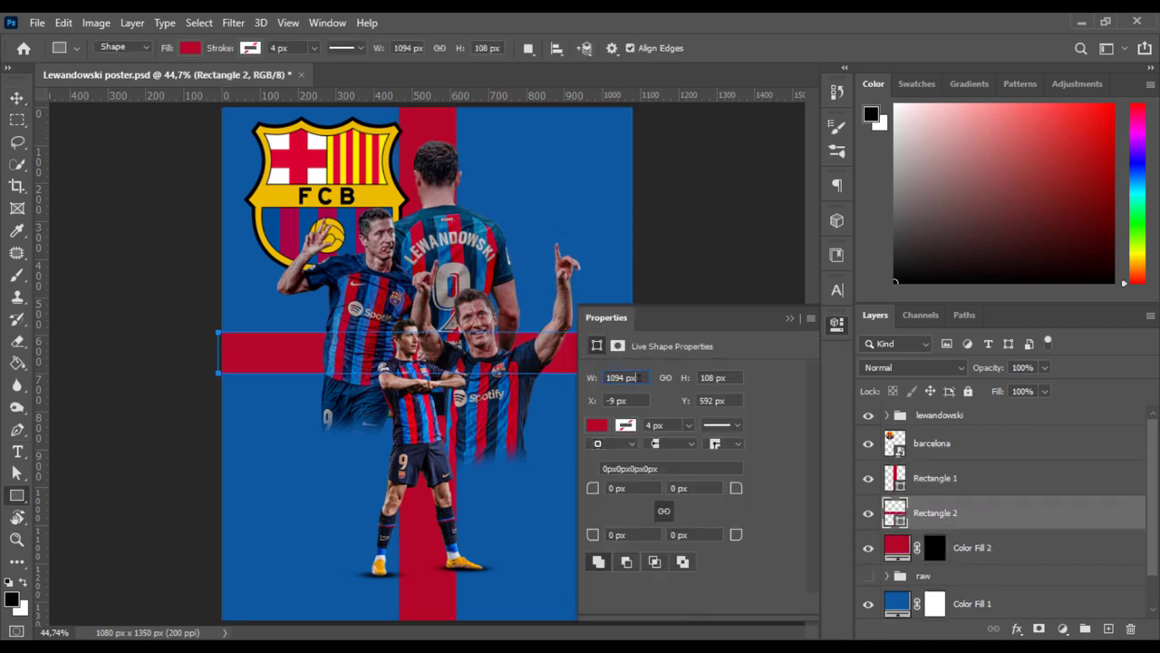
text(0)
key(Return)
click(836, 323)
- Centre the horizontal band vertically on the canvas and set its height to 120 px
key(v)
key(ctrl+a)
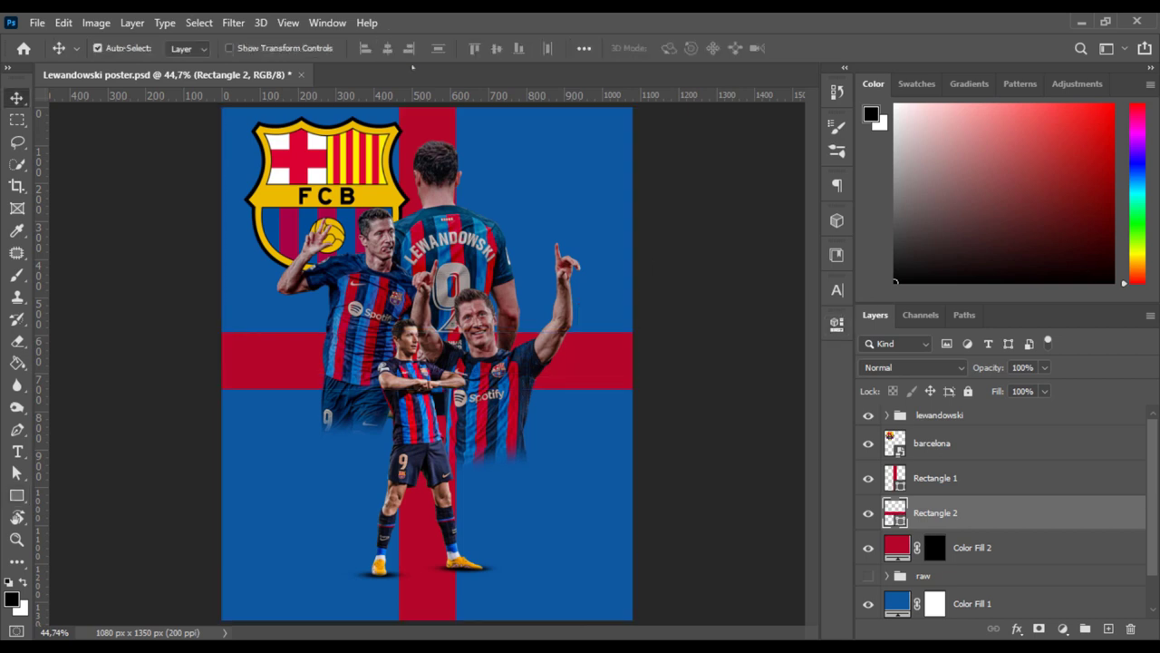
click(497, 48)
key(ctrl+d)
click(837, 323)
text(120)
key(Return)
click(497, 48)
key(ctrl+d)
click(955, 478)
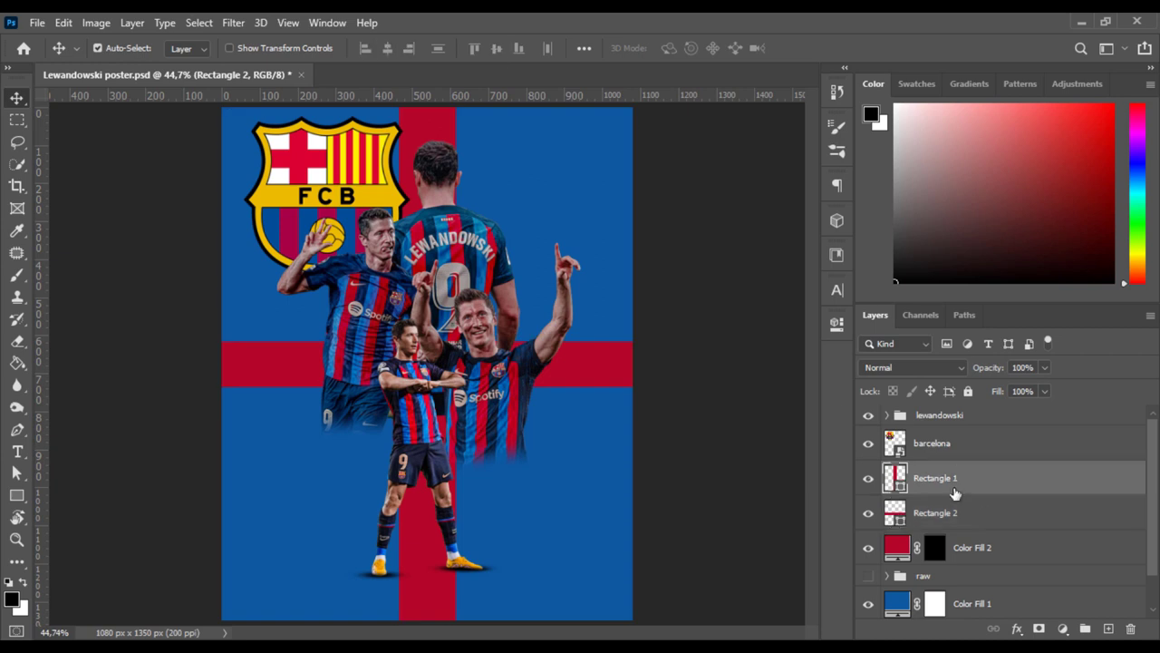
- Narrow the vertical band to a width of 120 px
click(837, 323)
text(120)
key(Return)
click(836, 323)
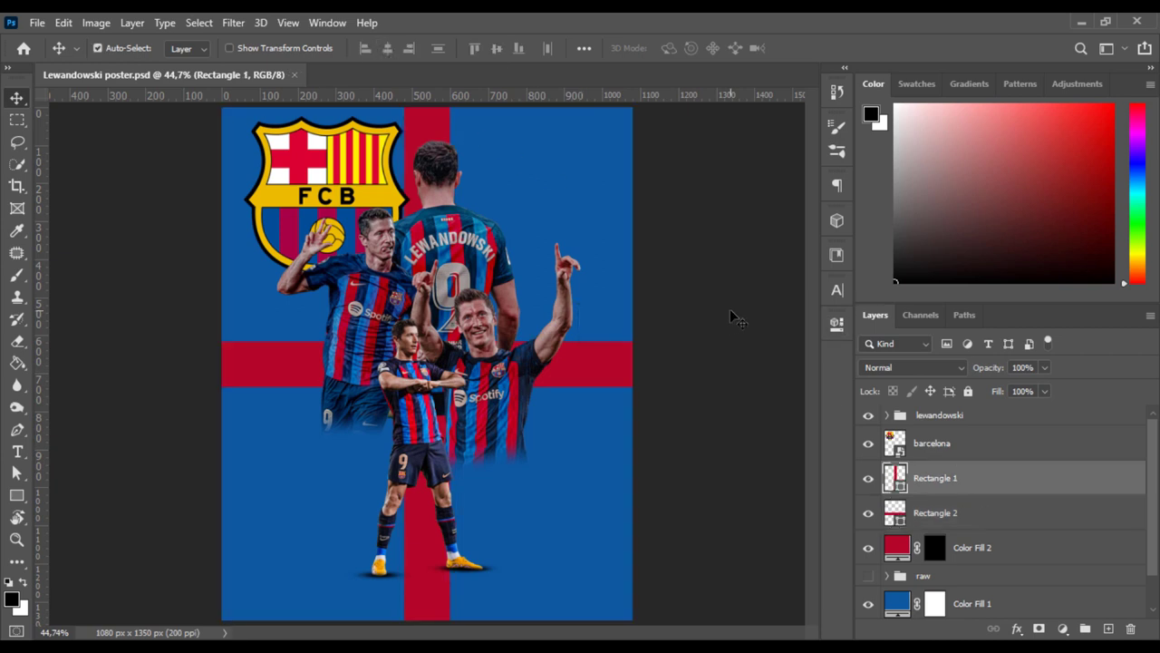
- Delete the old Color Fill 2 red layer and save the poster
click(932, 443)
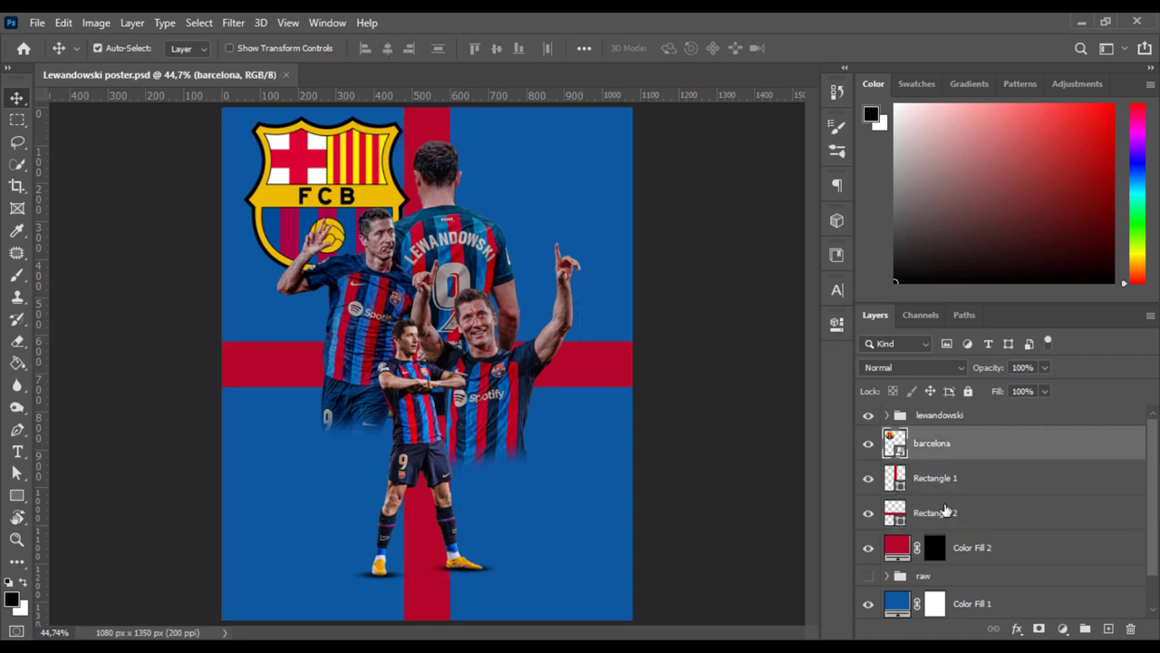
click(972, 548)
key(Delete)
click(934, 416)
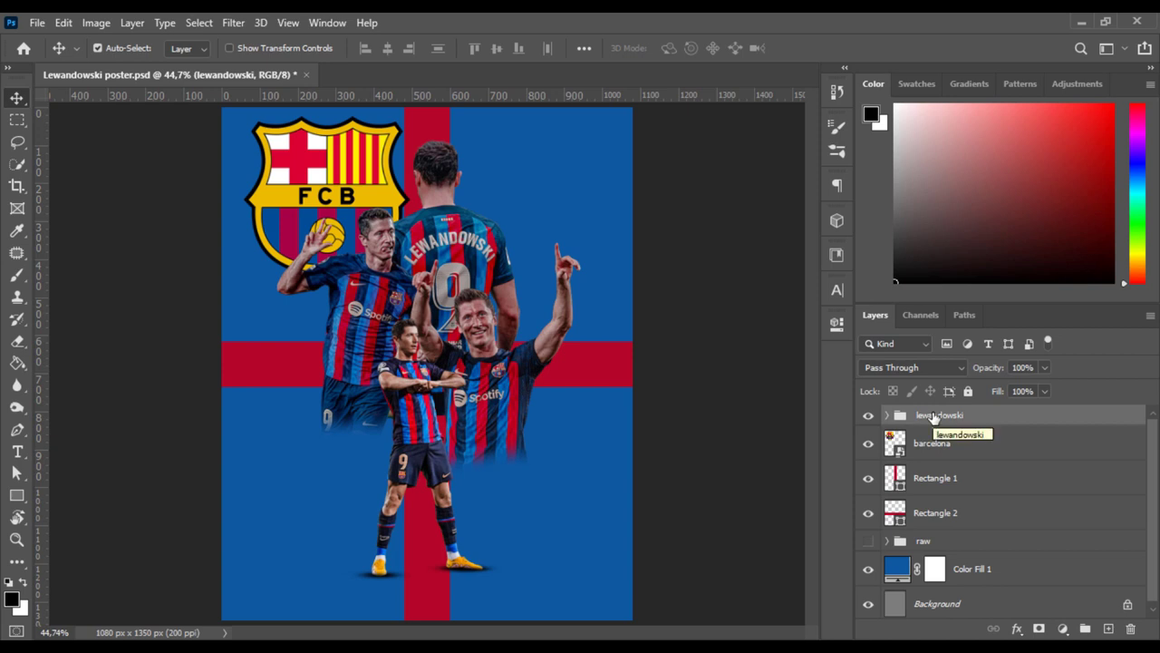
key(ctrl+s)
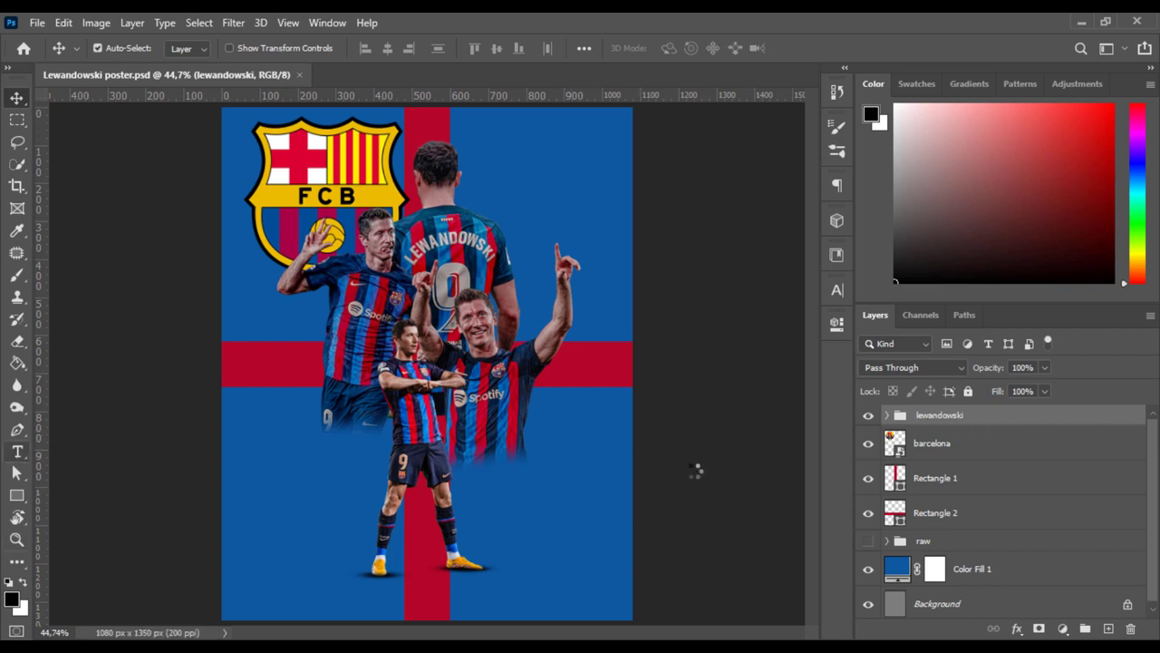
- Add a '9' text layer set in Freshman at 102 pt
key(t)
click(524, 481)
text(9)
click(837, 290)
click(680, 335)
text(102)
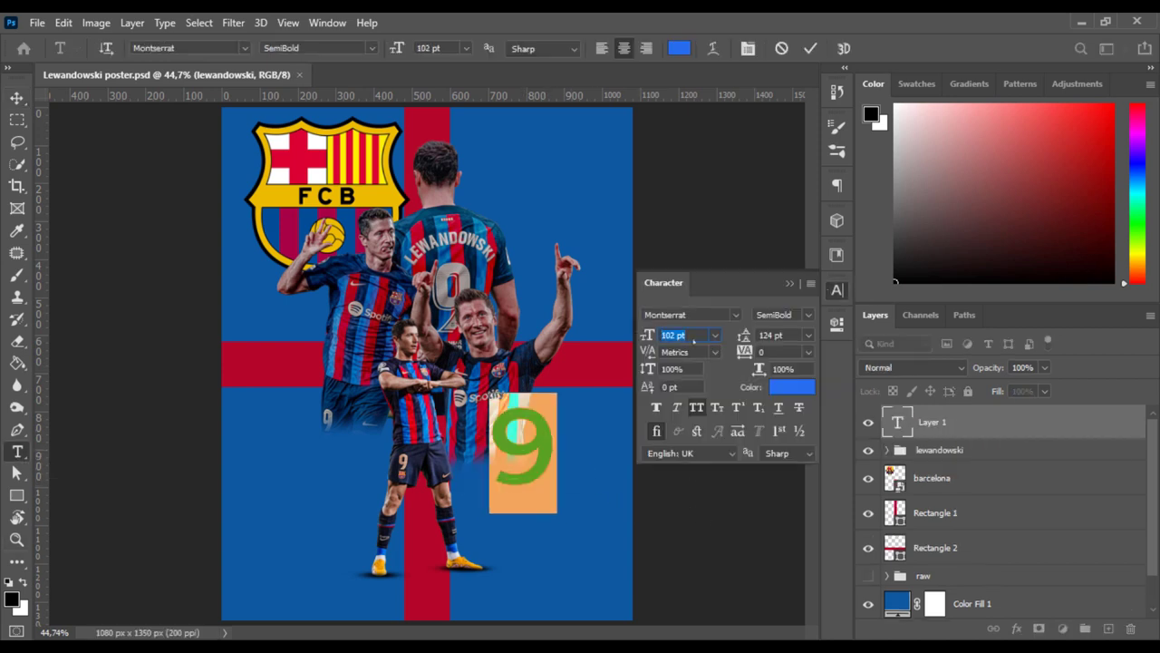
click(689, 314)
text(Fre)
click(698, 389)
click(810, 48)
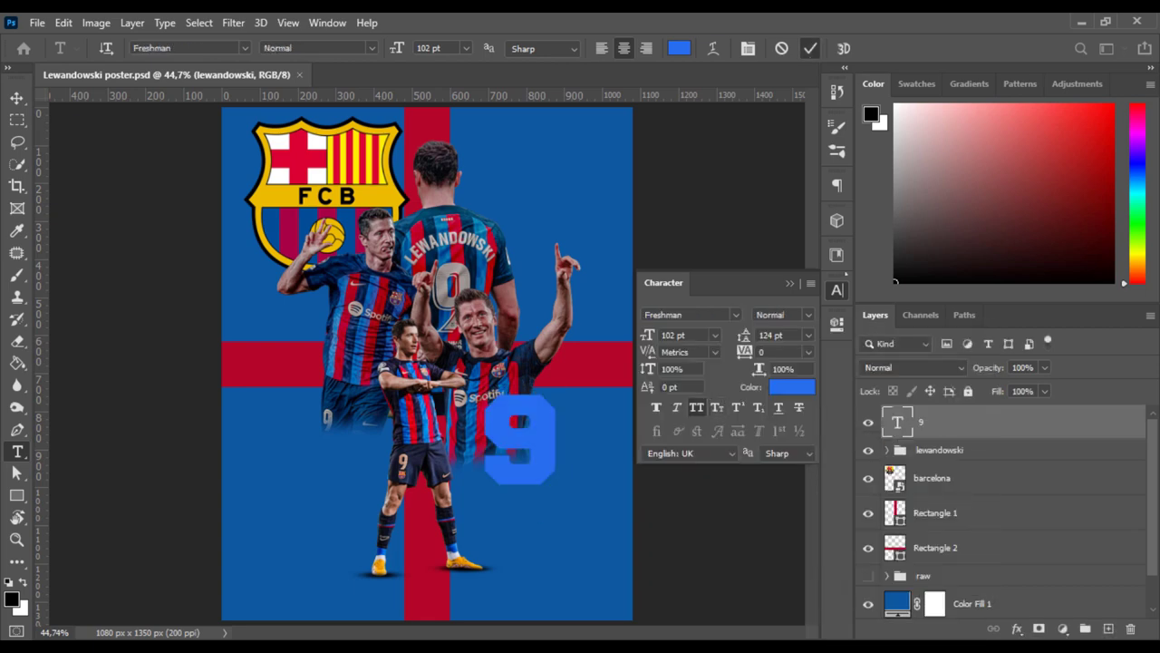
click(836, 290)
- Move the 9 toward the lower right and colour it gold
key(v)
drag(519, 440, 544, 503)
double_click(897, 422)
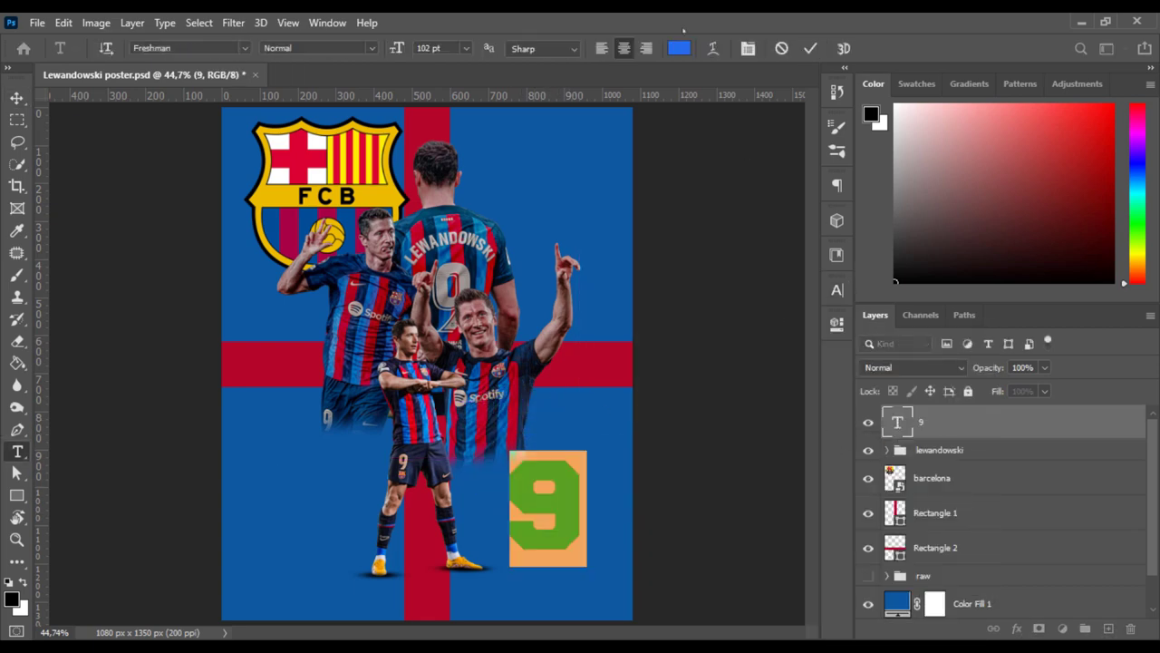
click(679, 48)
text(b40729)
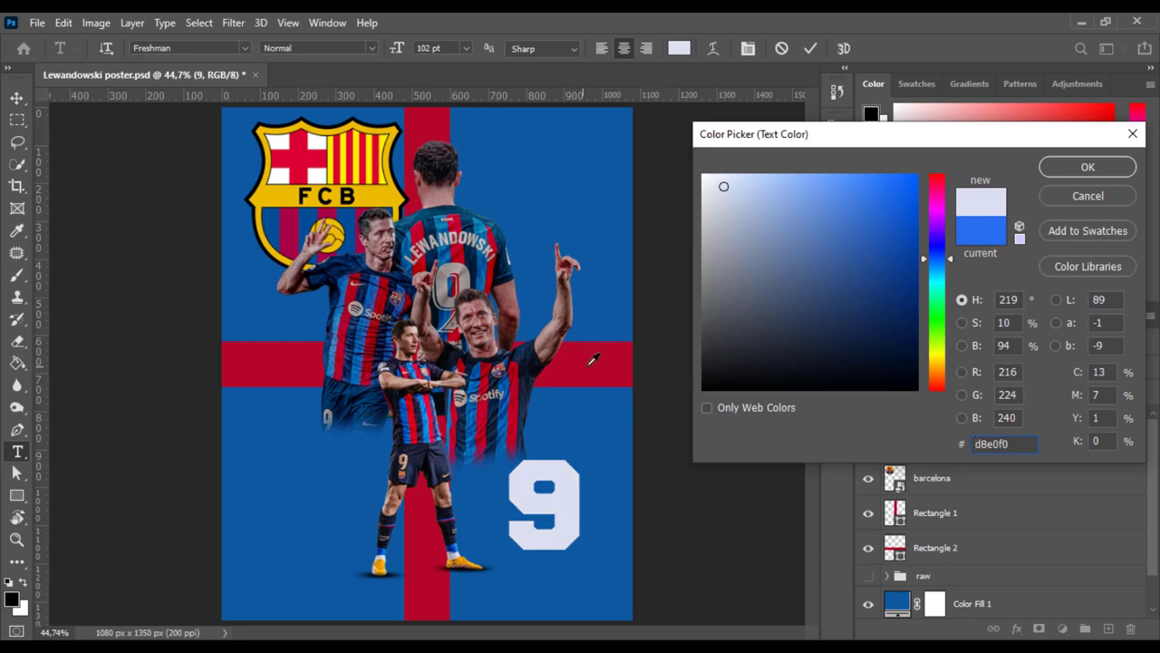
text(ffffff)
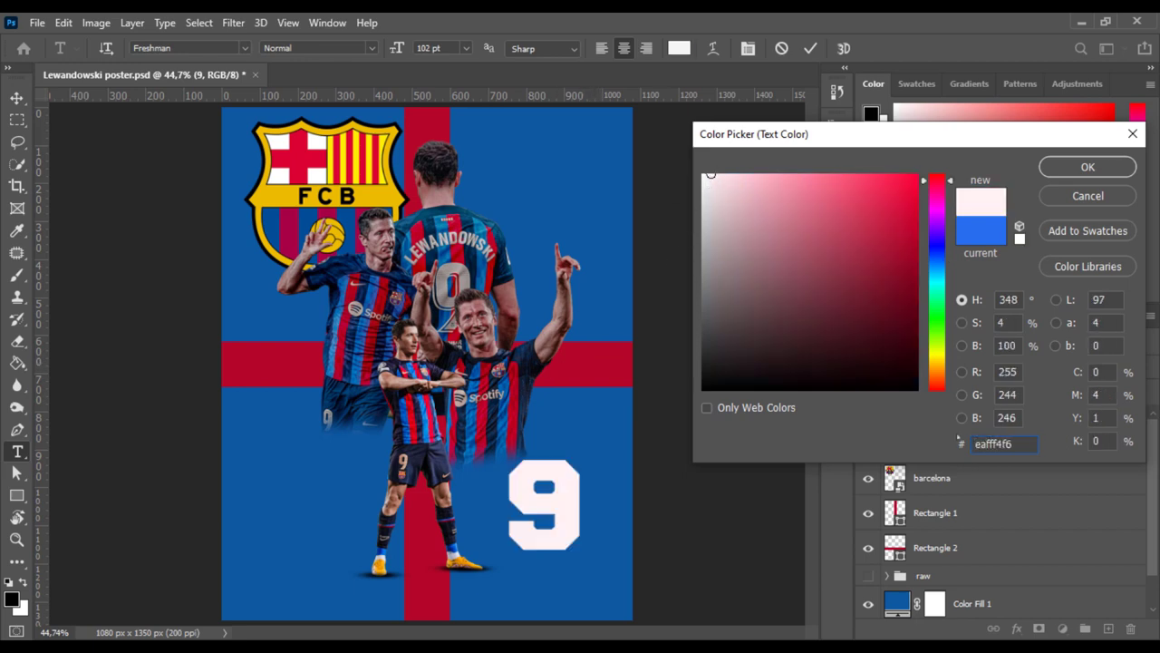
key(Return)
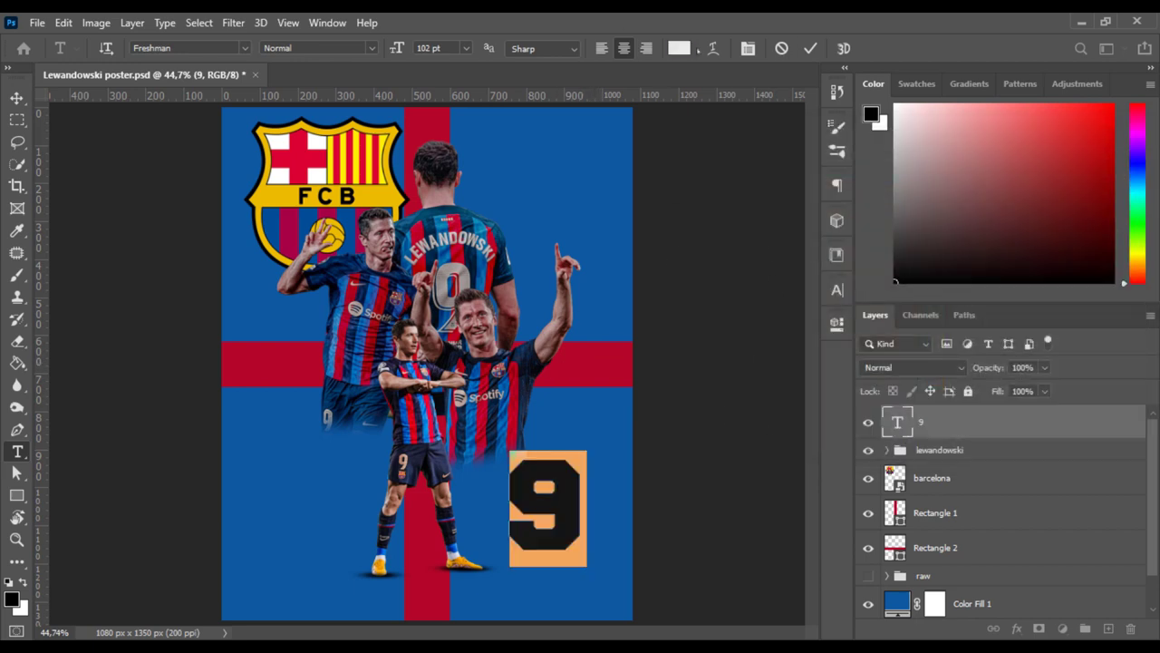
click(678, 48)
drag(858, 197, 903, 238)
click(1087, 167)
- Match the horizontal band's red fill and nudge the gold 9 further down and right
key(v)
click(935, 547)
double_click(894, 547)
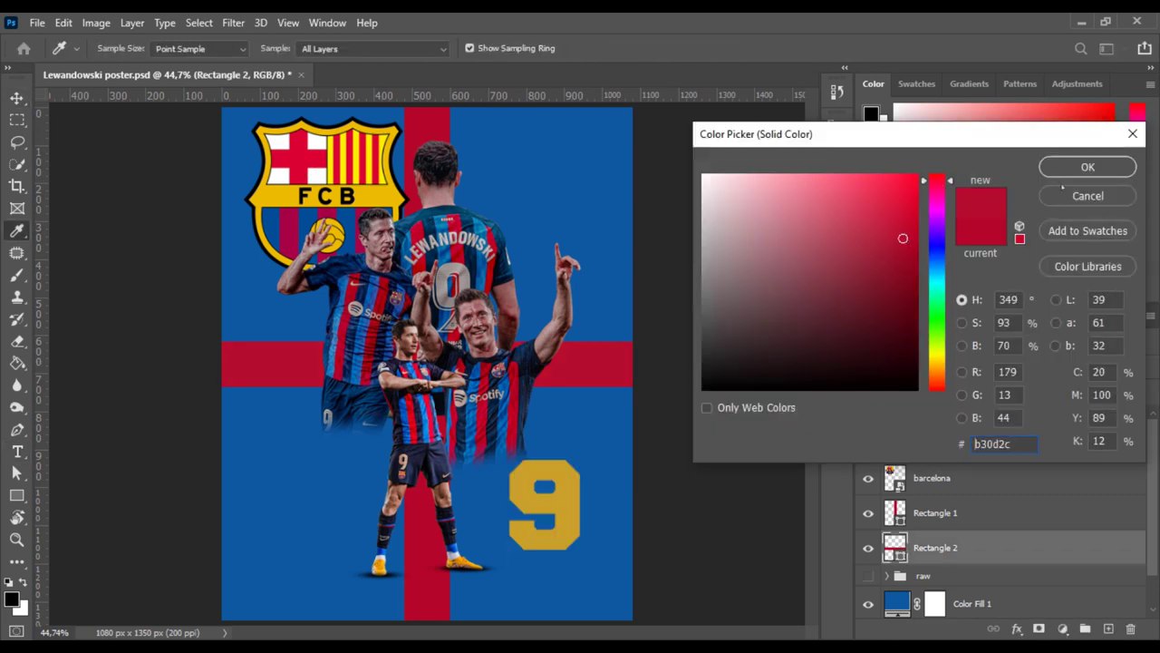
click(1088, 166)
click(935, 512)
drag(544, 503, 554, 515)
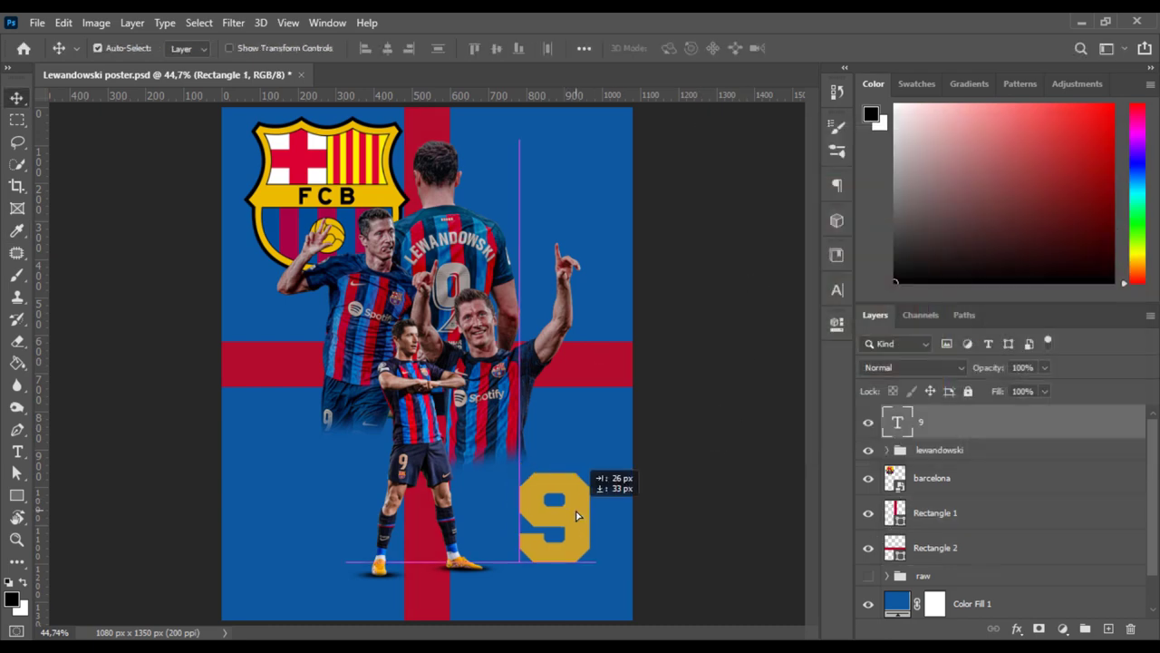
- Give the 9 a drop shadow in the poster's crimson
double_click(1006, 422)
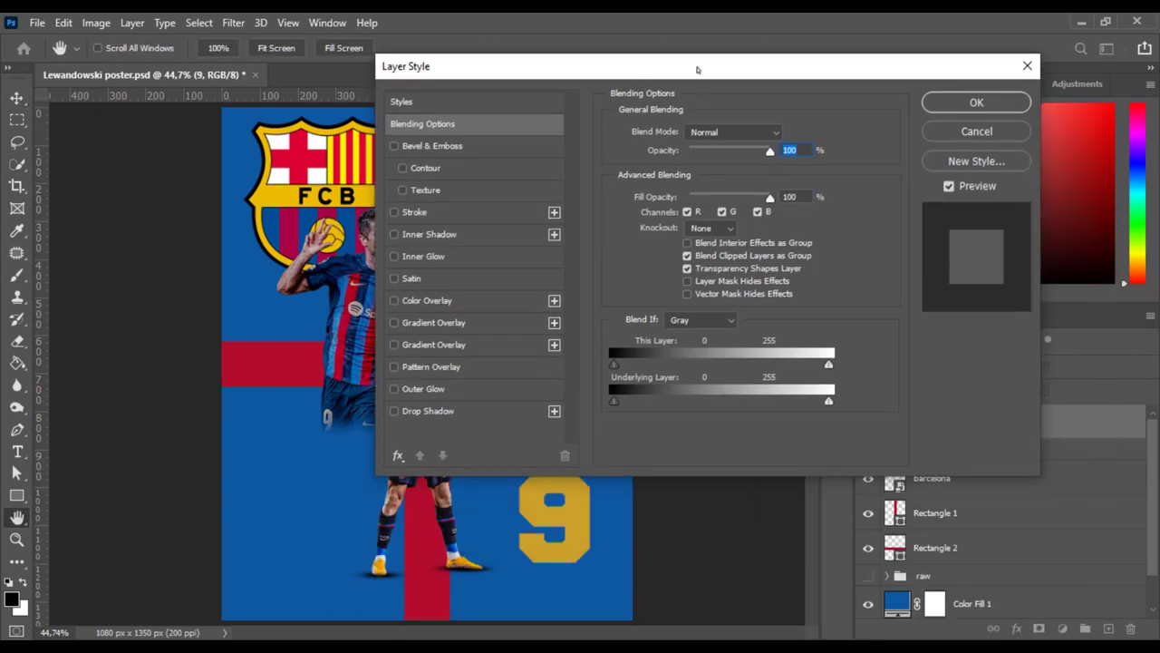
click(427, 410)
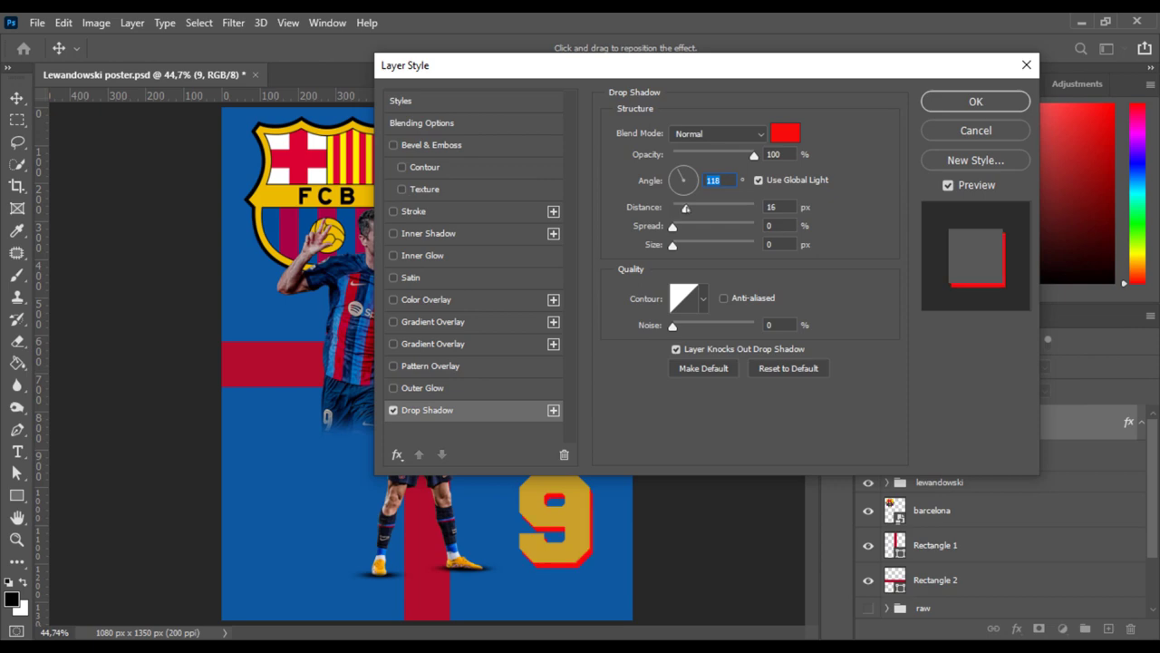
click(785, 133)
click(418, 544)
key(Return)
key(Return)
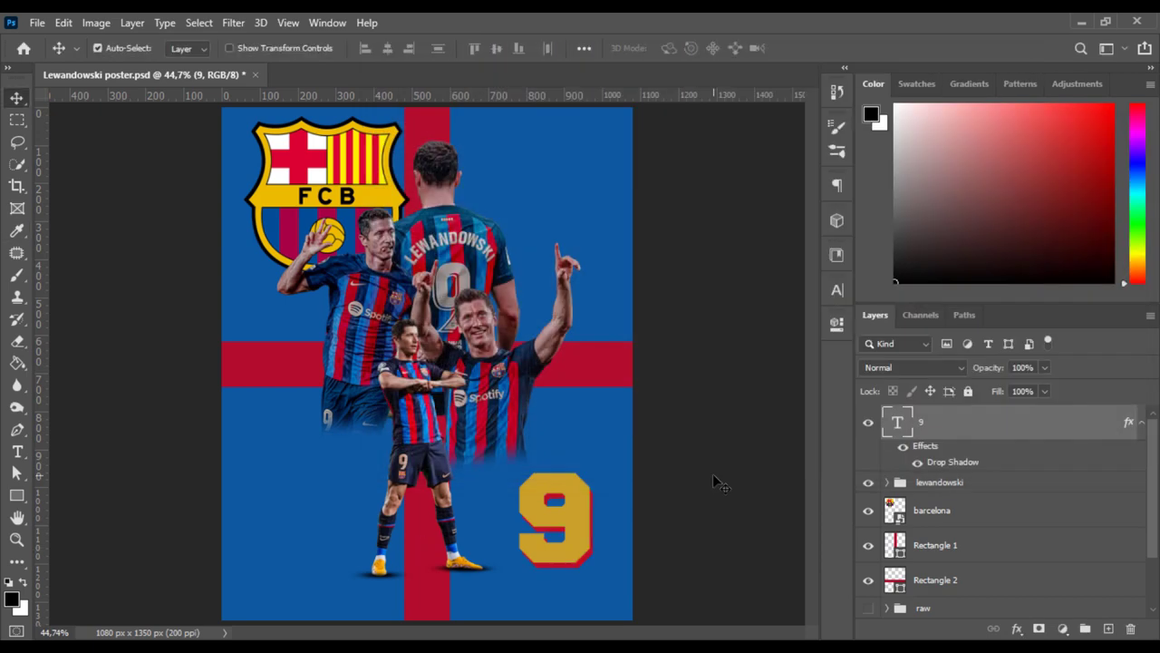
- Type a gold NUMBER label and move it just above the 9
key(t)
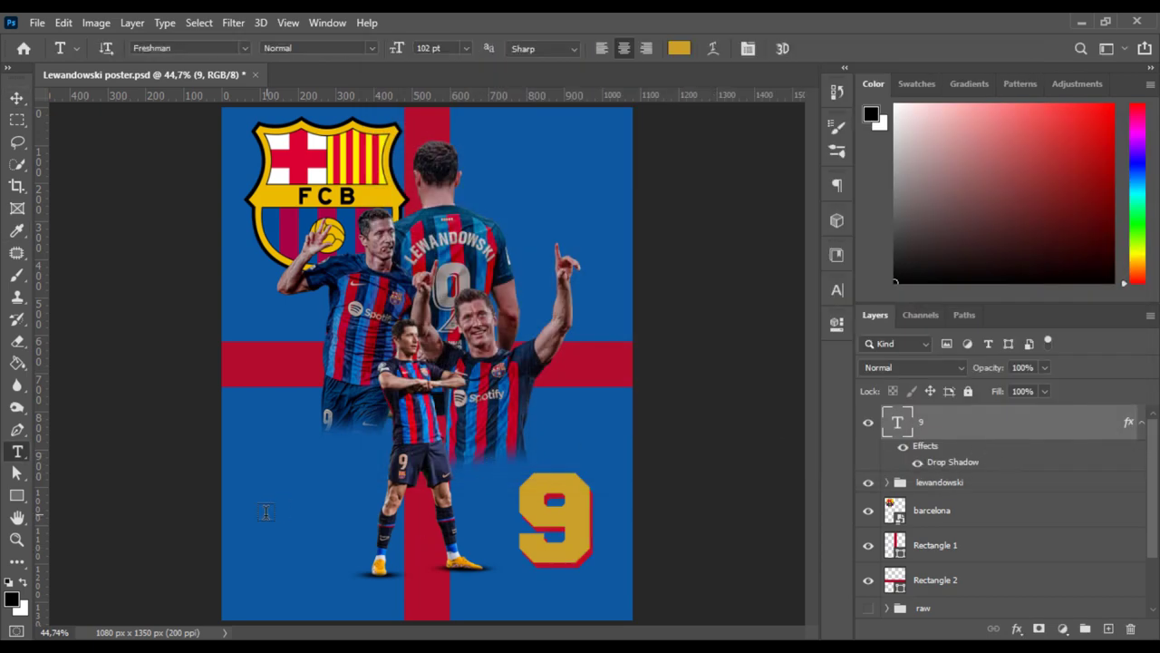
click(259, 513)
text(NUMBER)
double_click(430, 48)
text(12)
key(Return)
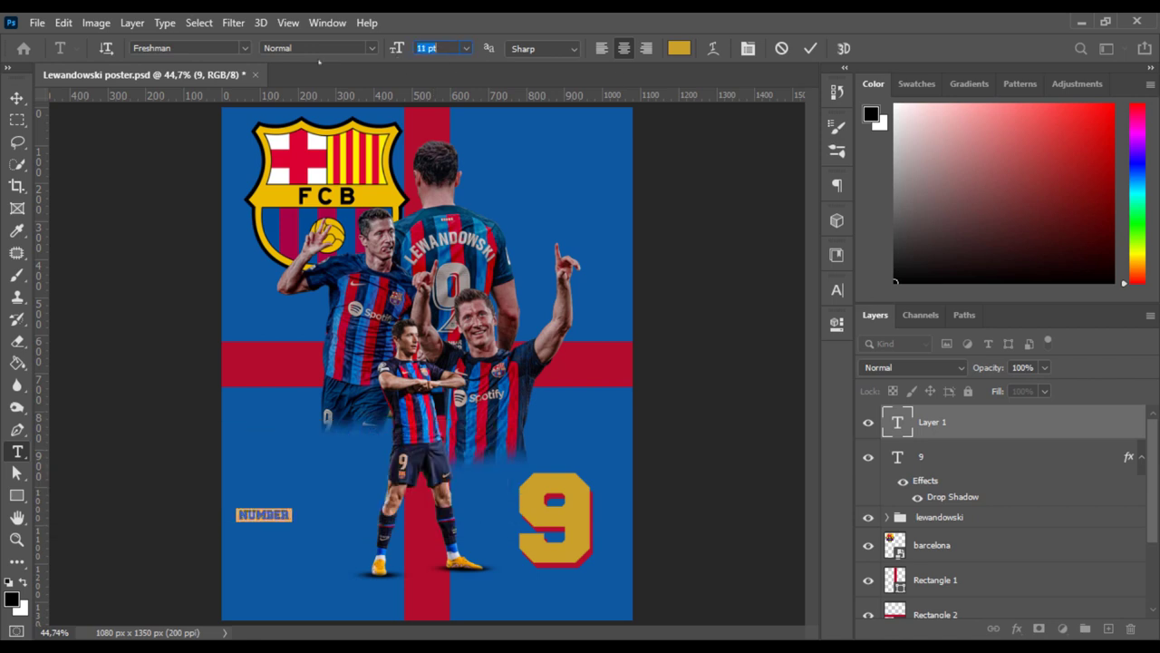
key(ctrl+t)
drag(281, 515, 569, 461)
key(Return)
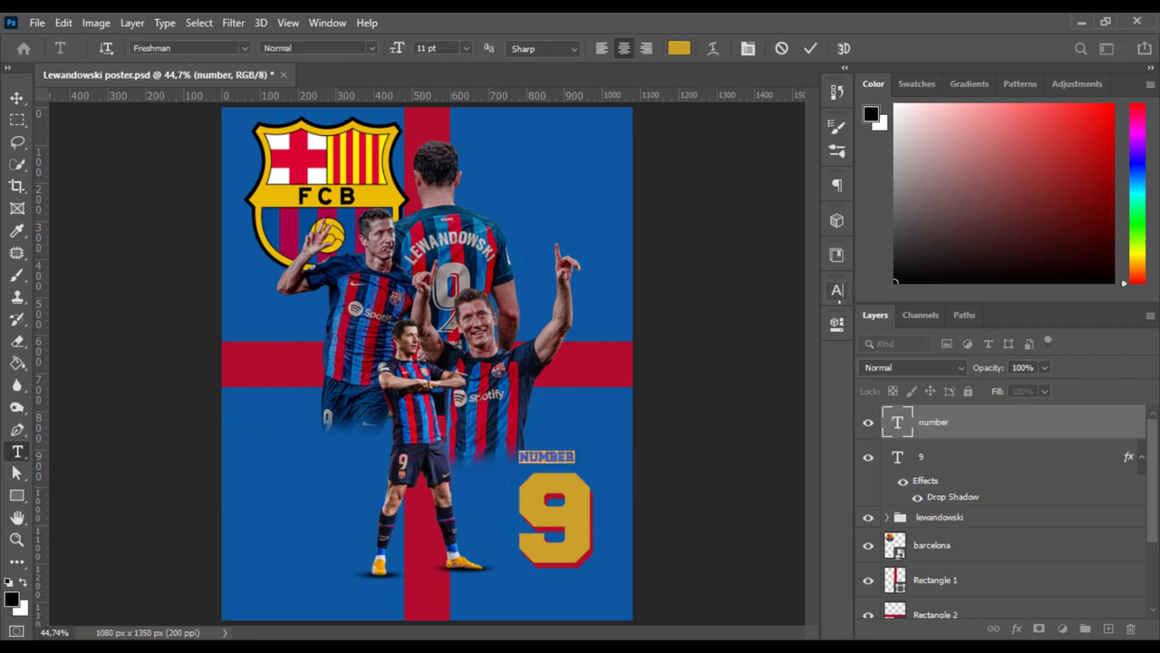
- Enlarge the NUMBER label's font size to 15 pt
click(836, 290)
click(670, 335)
key(Up)
key(Up)
key(ctrl+Return)
key(v)
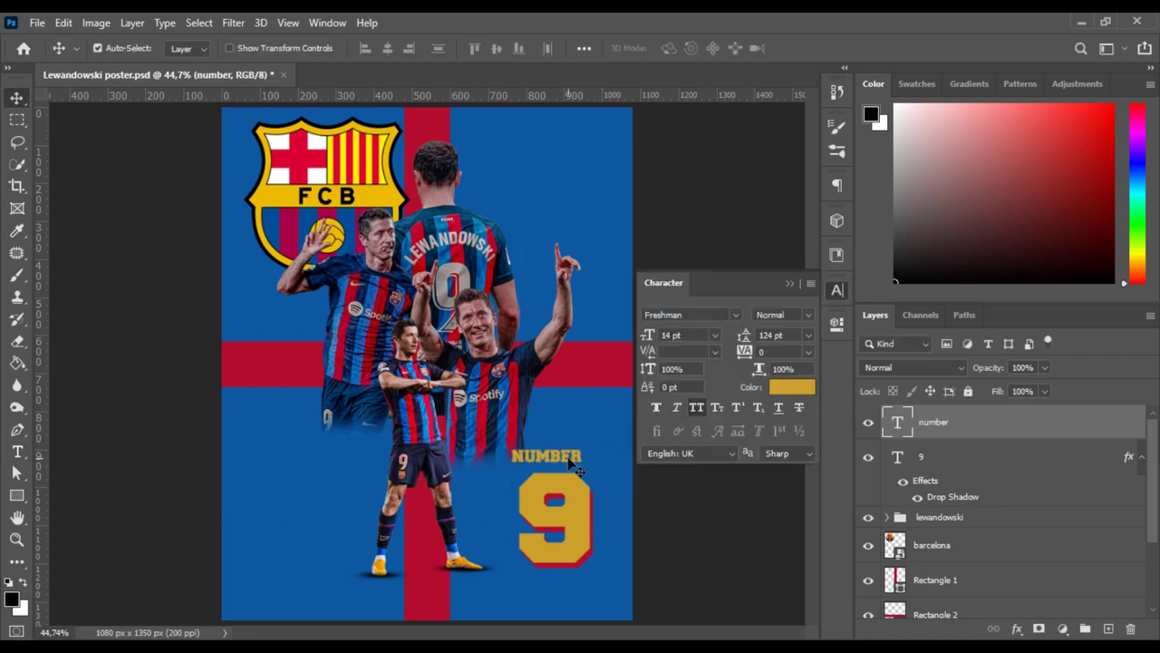
click(671, 334)
key(Up)
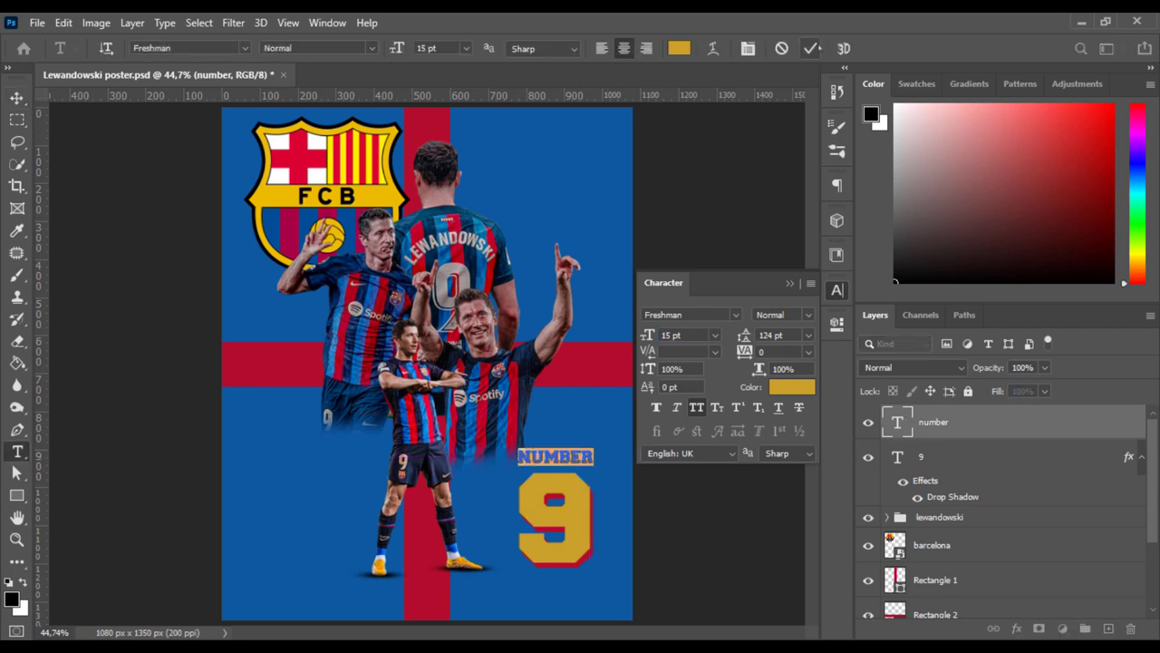
click(836, 290)
- Nudge the label down, give it a crimson drop shadow (distance 7), and group it with the 9 as stats
shift+click(933, 456)
click(1038, 426)
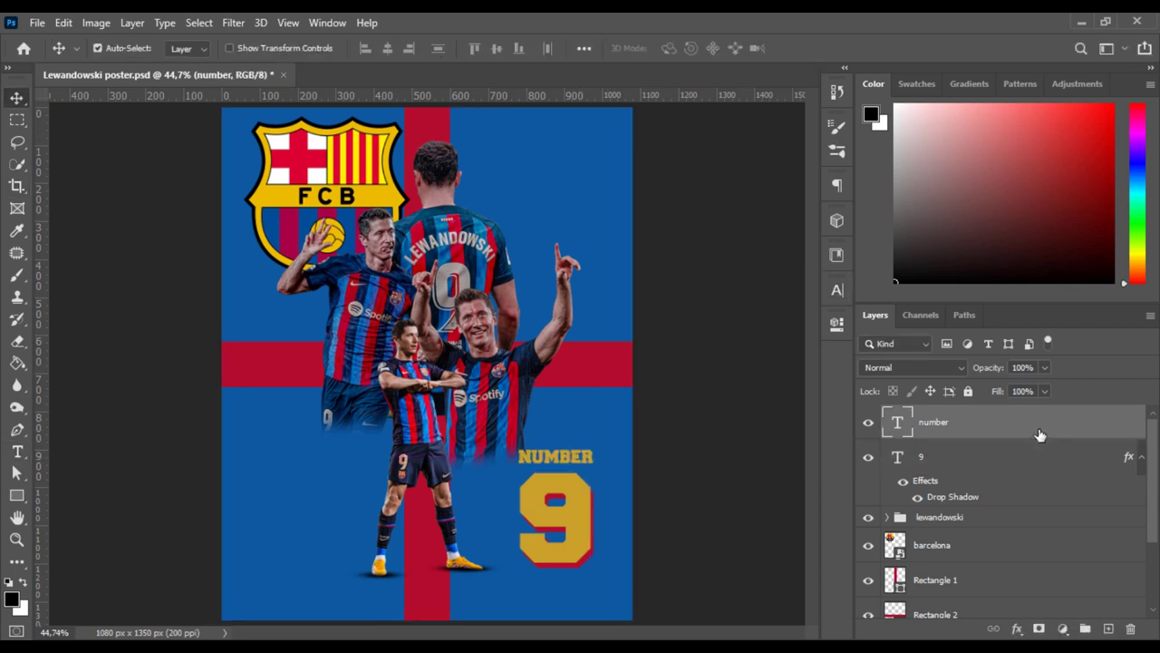
key(shift+Down)
shift+click(1041, 464)
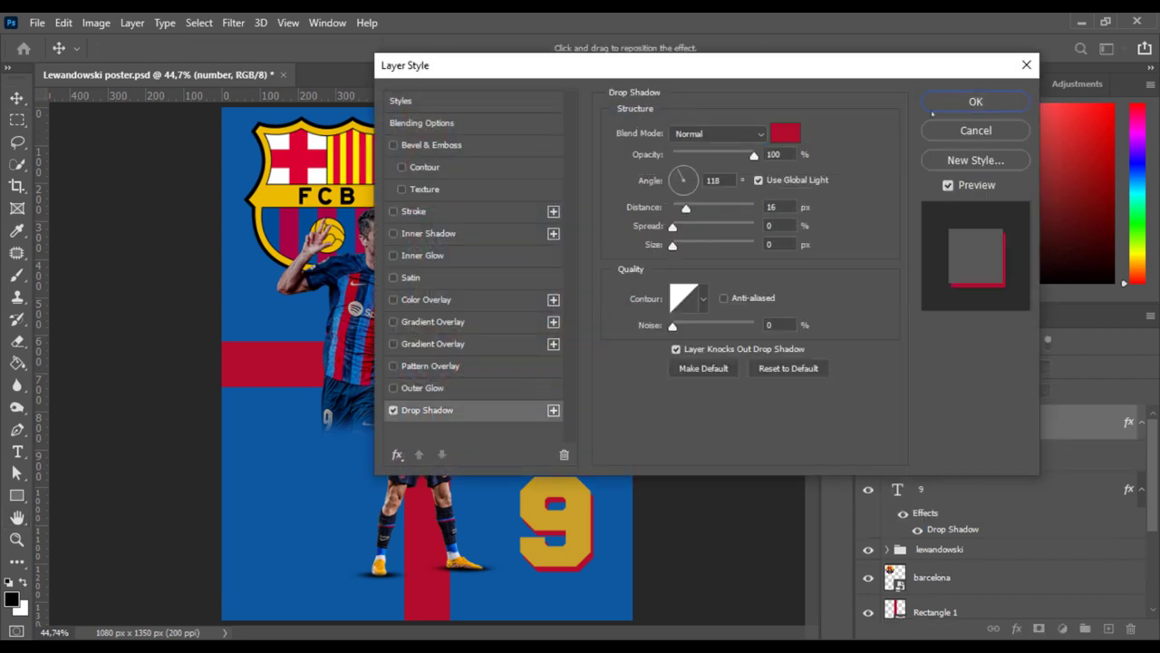
click(975, 101)
double_click(973, 466)
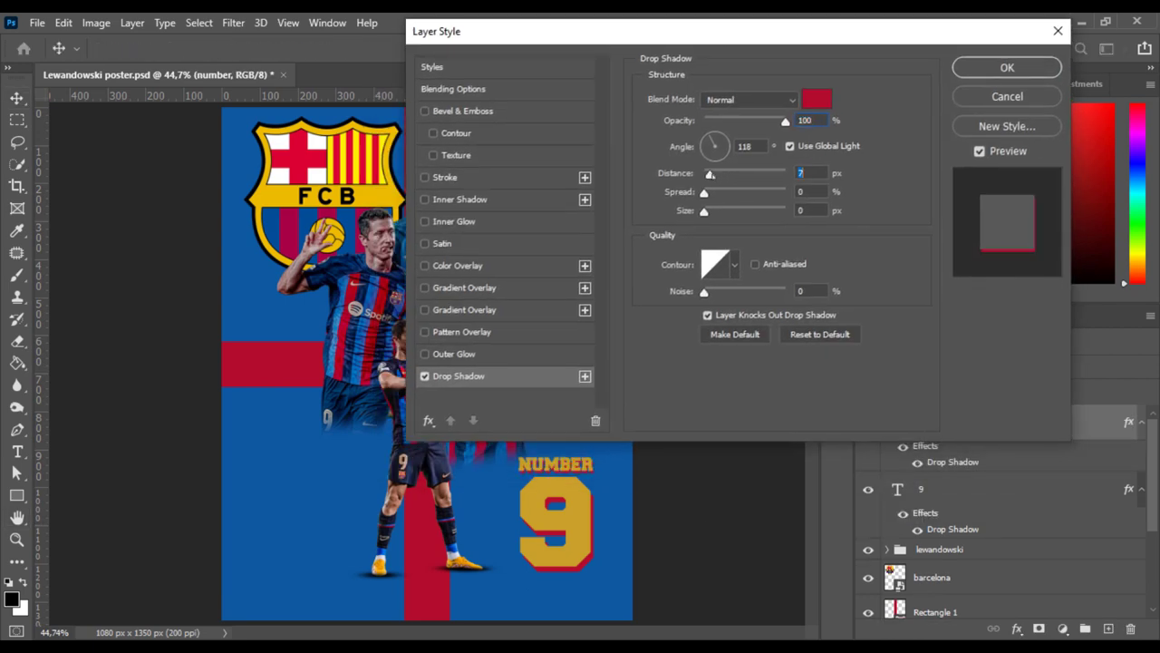
key(Return)
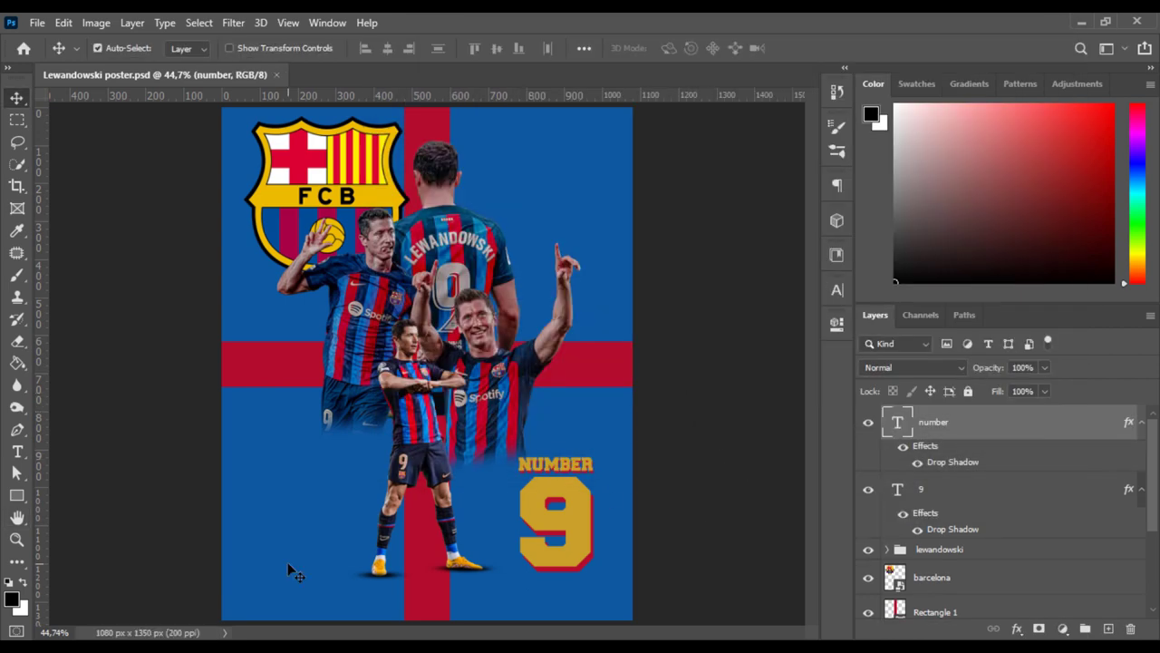
key(ctrl+g)
text(stats)
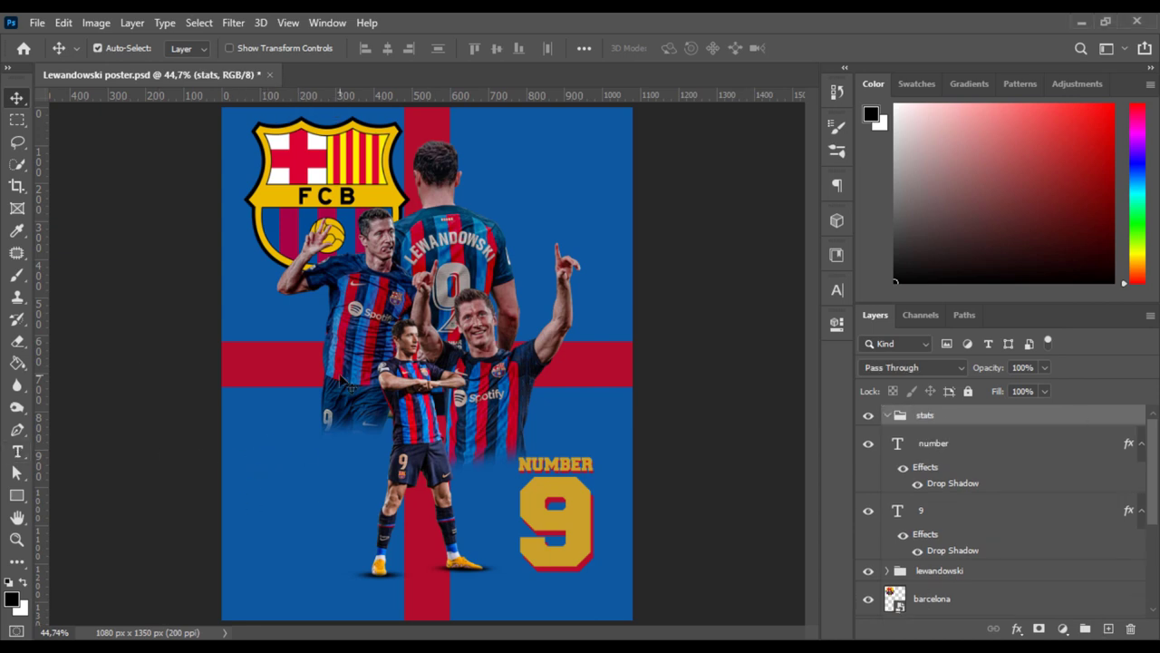
- Add a MATCHES label and a large 46 number at the poster's lower left
key(t)
click(240, 459)
text(matches)
key(ctrl+Return)
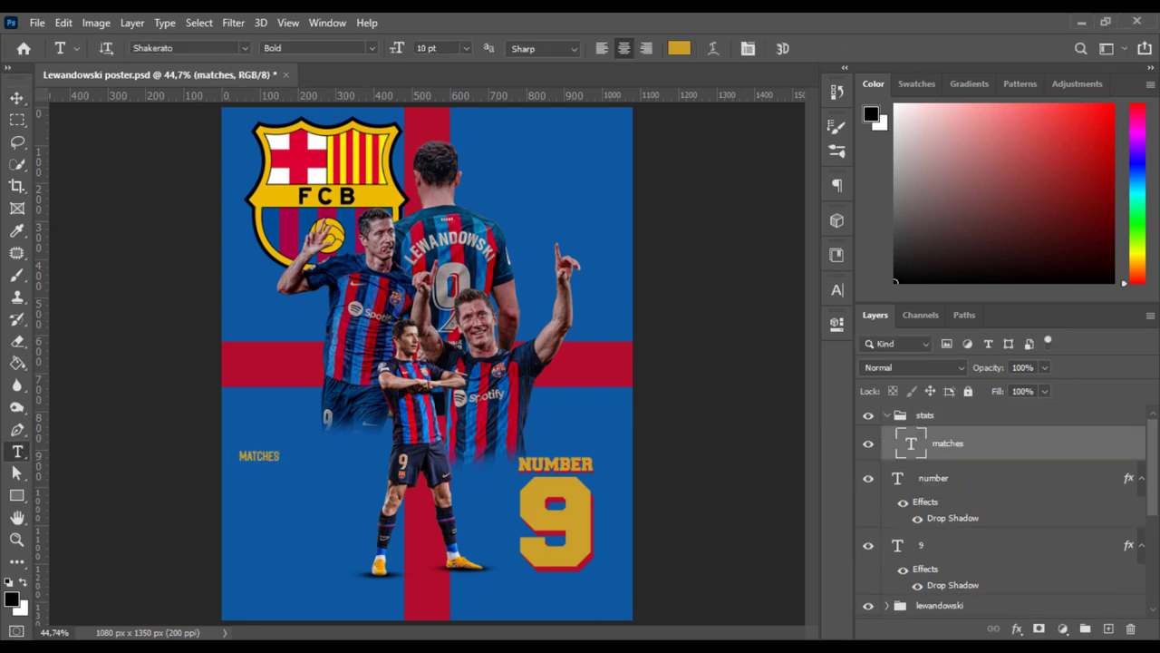
click(260, 504)
text(46)
click(837, 290)
click(675, 335)
text(124)
key(Return)
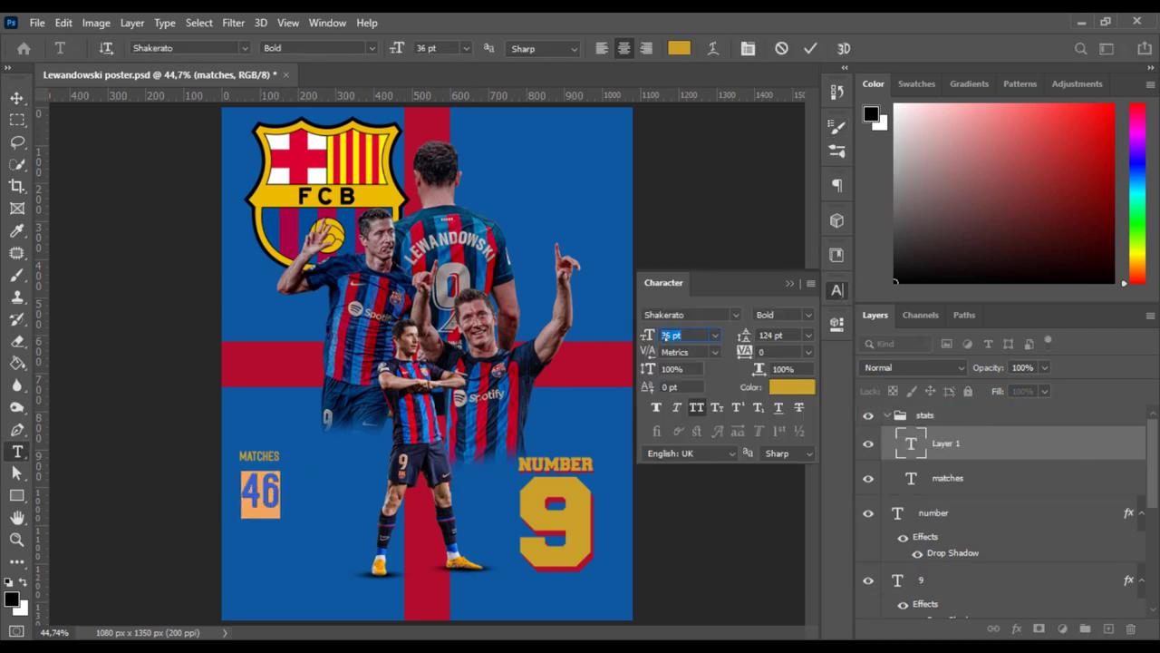
key(ctrl+Return)
- Group MATCHES and 46 as 'matches' and make a copy group named 'goals'
key(v)
click(966, 444)
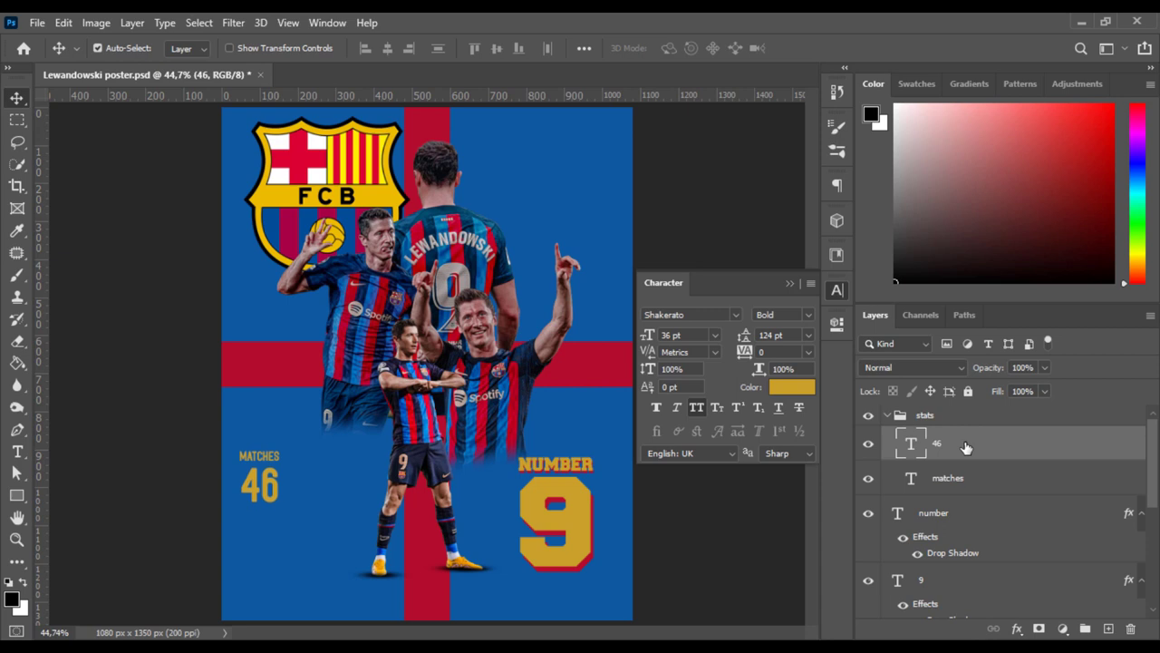
key(ctrl+g)
double_click(946, 438)
text(matches)
key(Return)
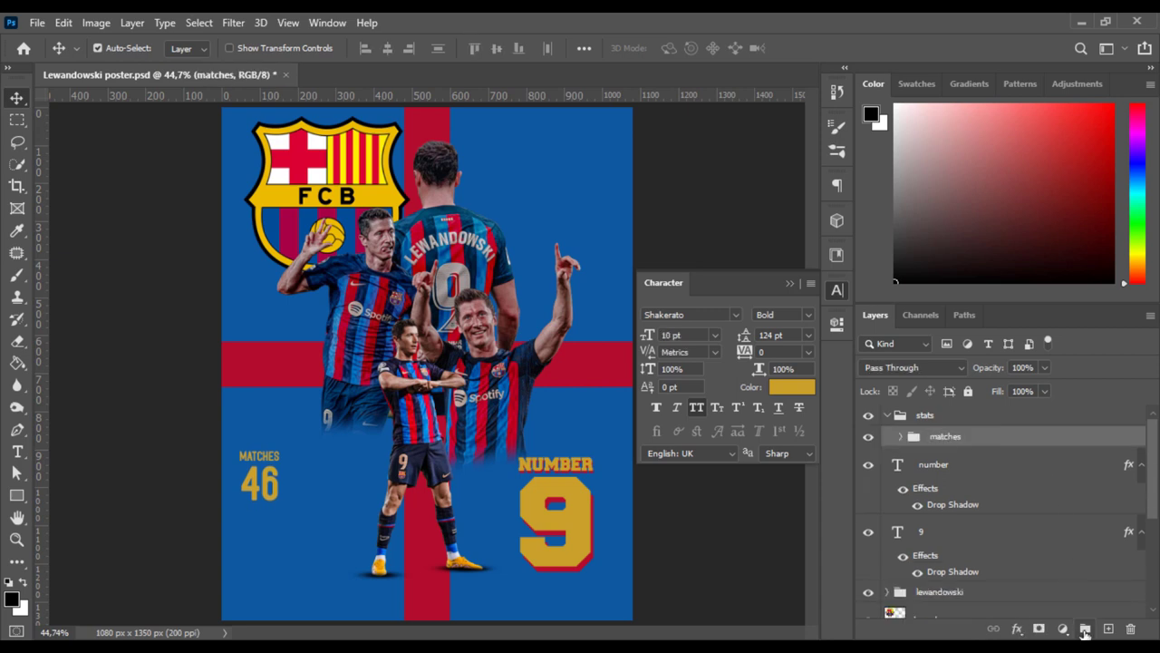
key(ctrl+g)
double_click(946, 436)
text(als)
key(Return)
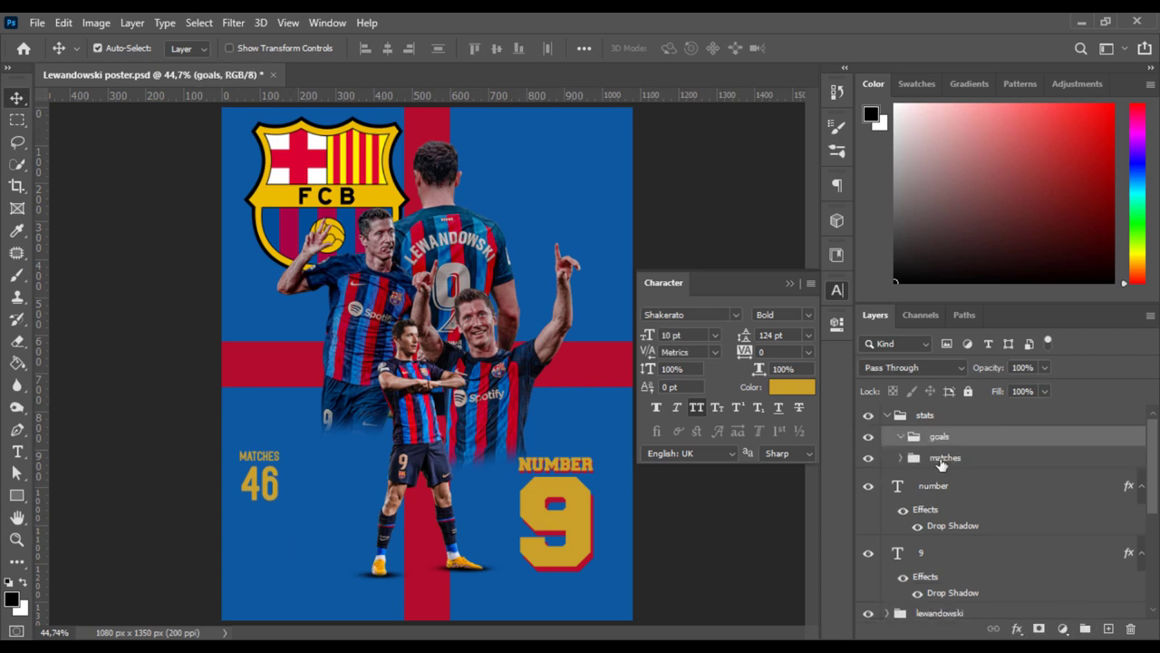
- Place the goals copy below MATCHES 46 and change it to read GOALS 33
click(900, 457)
click(972, 535)
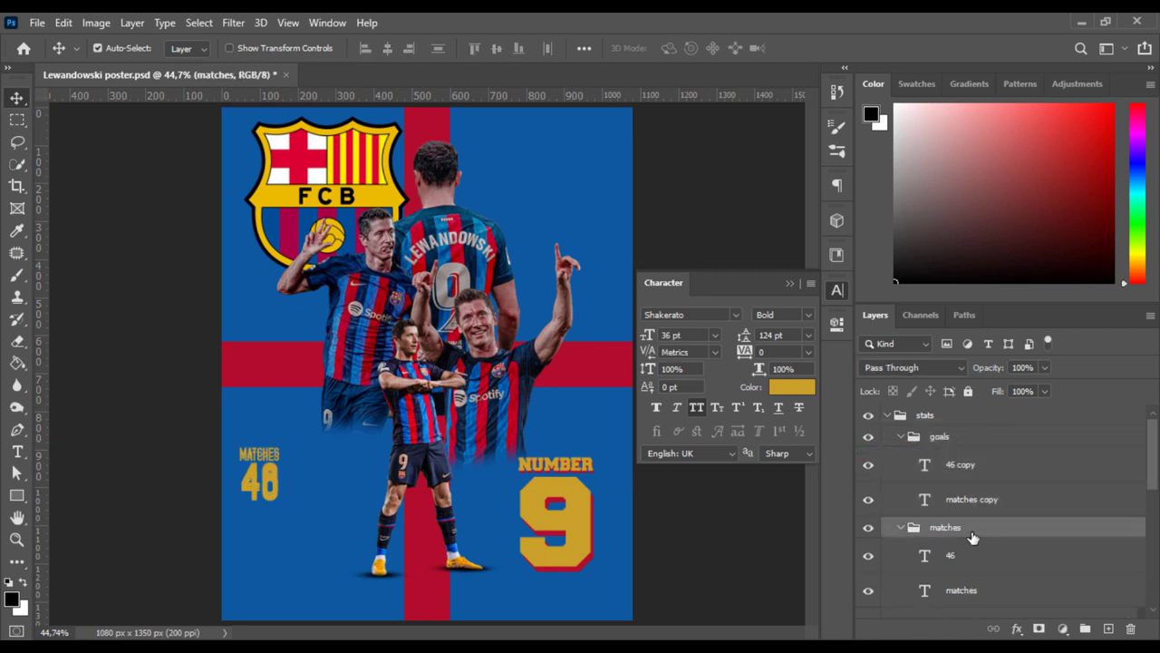
key(shift+Up)
key(shift+Up)
key(shift+Up)
key(shift+Up)
key(shift+Up)
key(shift+Up)
click(951, 437)
key(shift+Down)
key(shift+Down)
key(shift+Down)
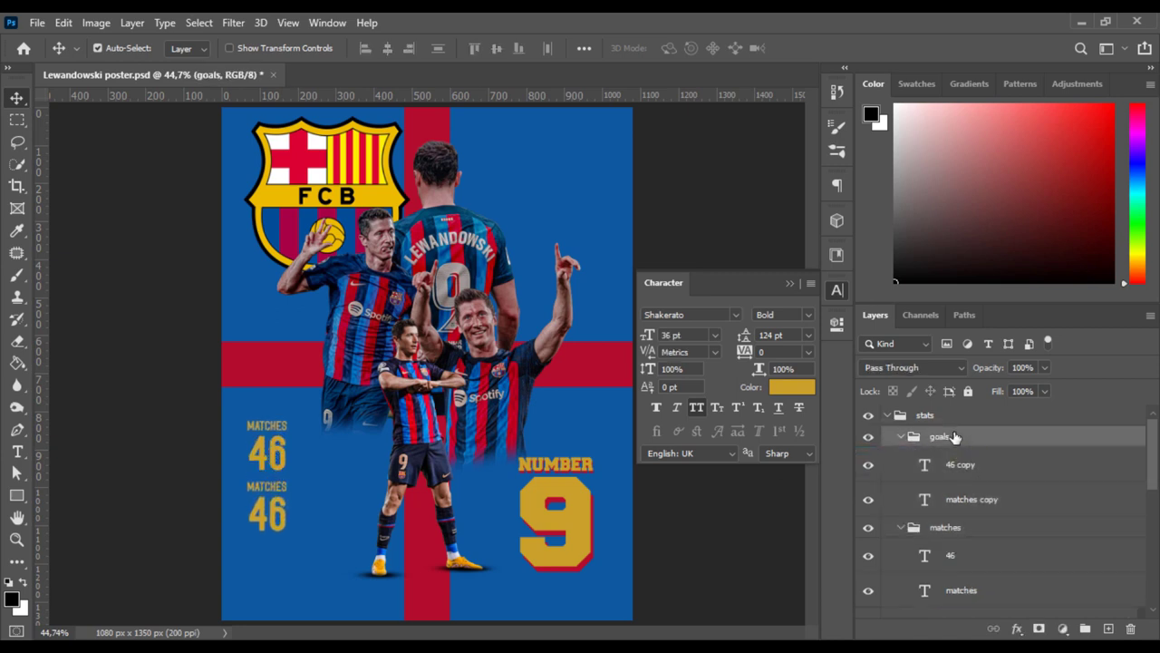
double_click(924, 500)
text(GOALS)
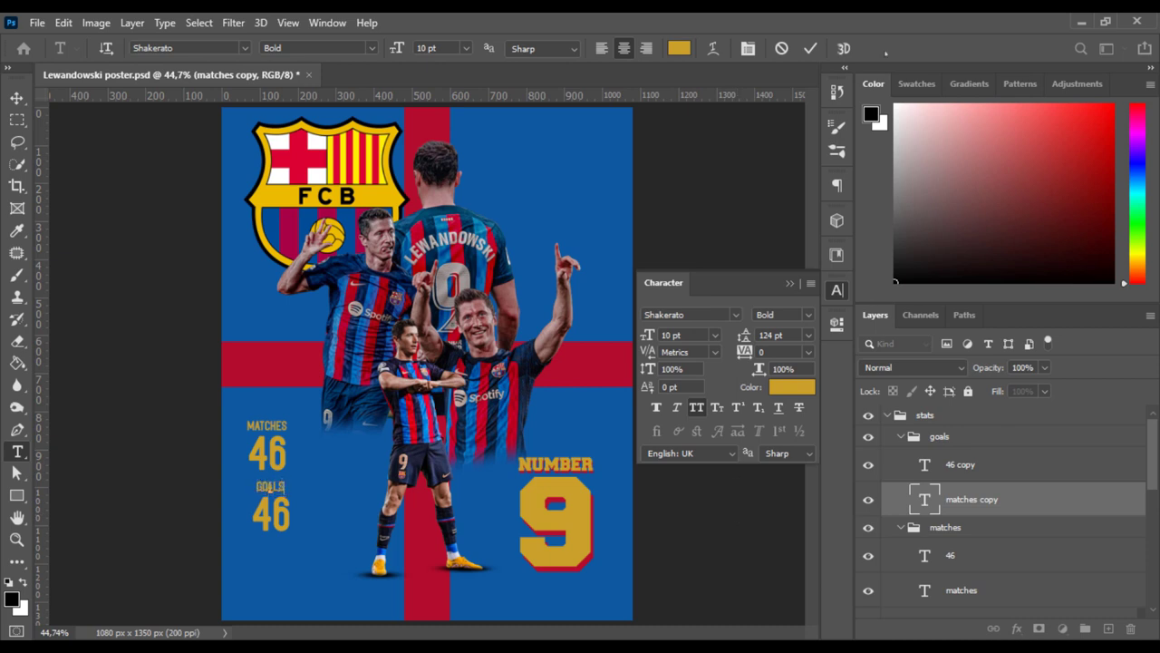
key(ctrl+Return)
double_click(924, 464)
text(33)
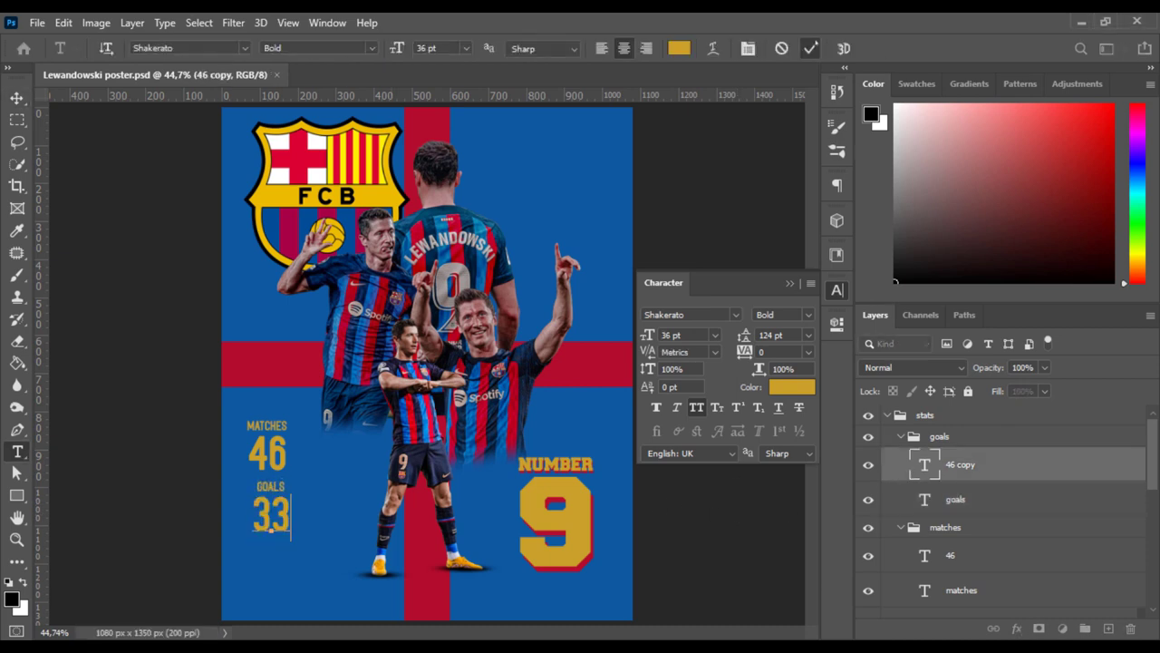
click(930, 438)
- Duplicate the goals group as 'assists' reading ASSISTS 8, then centre the three stat groups
key(ctrl+j)
key(shift+Down)
key(shift+Down)
key(shift+Down)
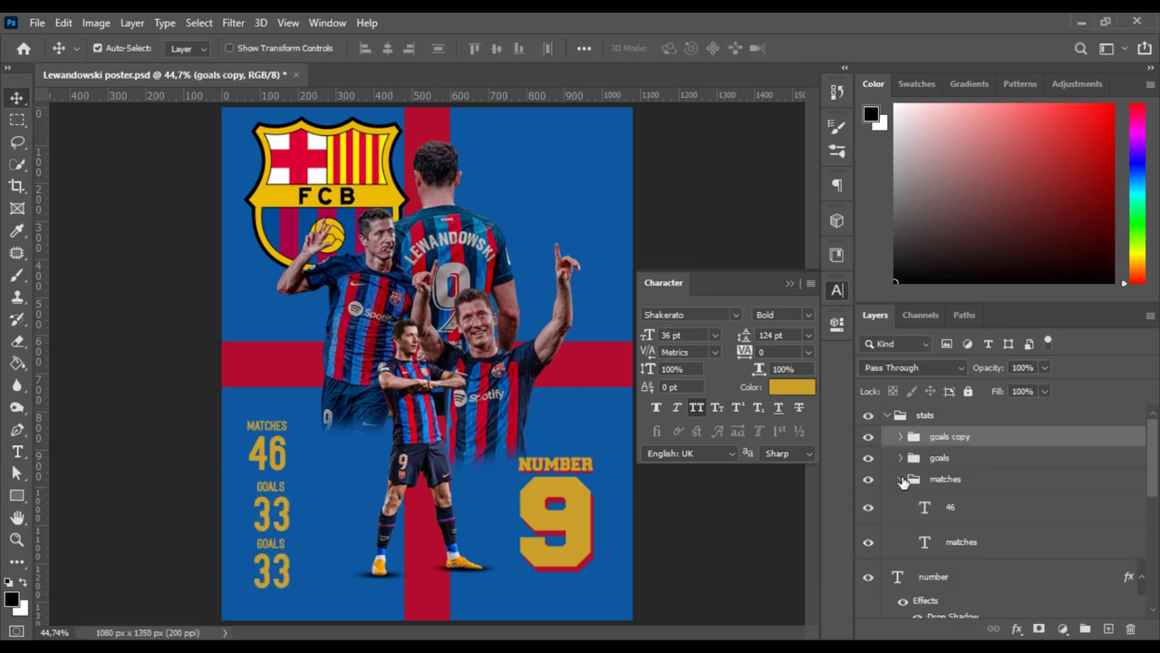
click(904, 481)
double_click(949, 436)
text(assists)
click(900, 436)
double_click(925, 500)
text(AS)
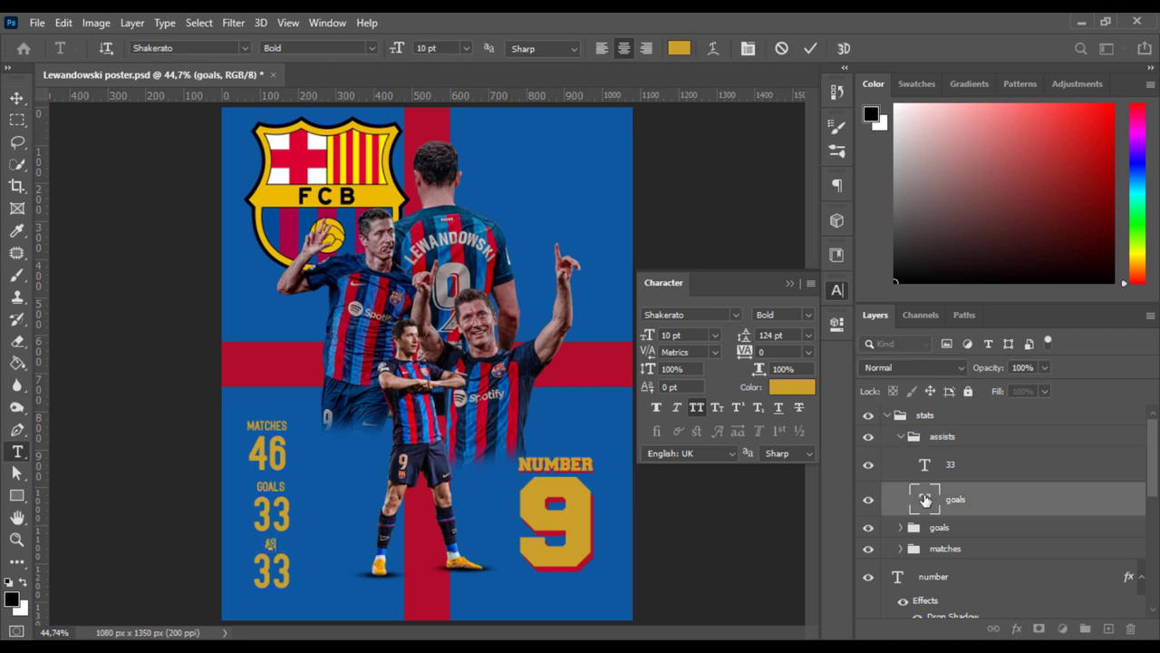
text(SISTS)
double_click(924, 465)
text(8)
click(809, 48)
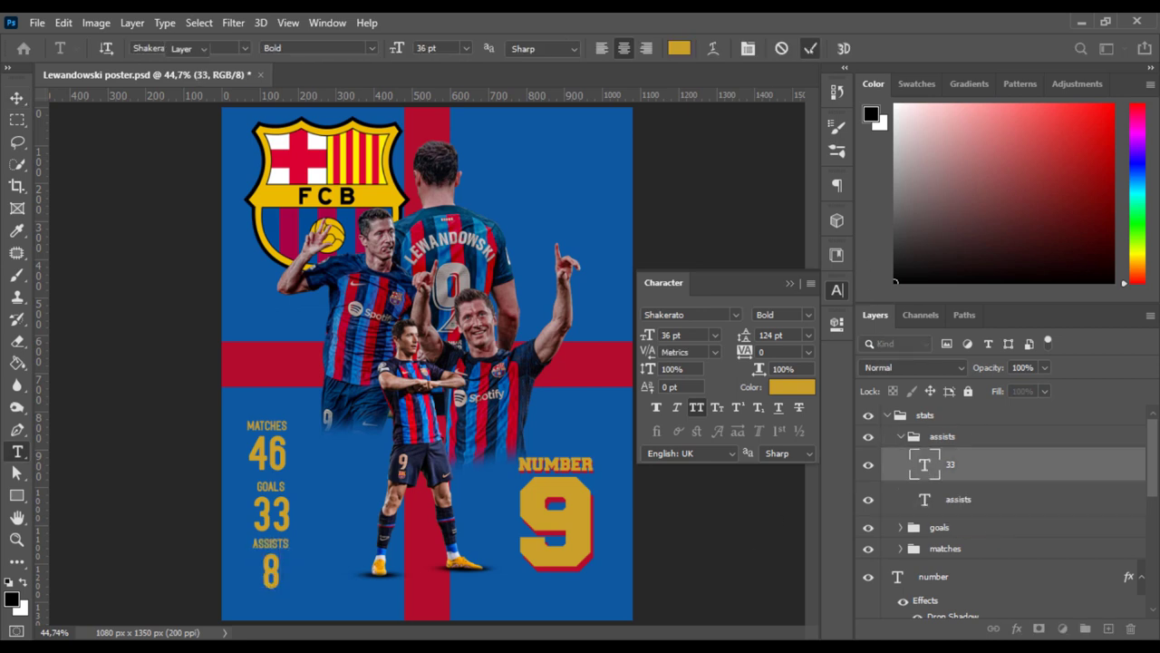
key(v)
click(388, 49)
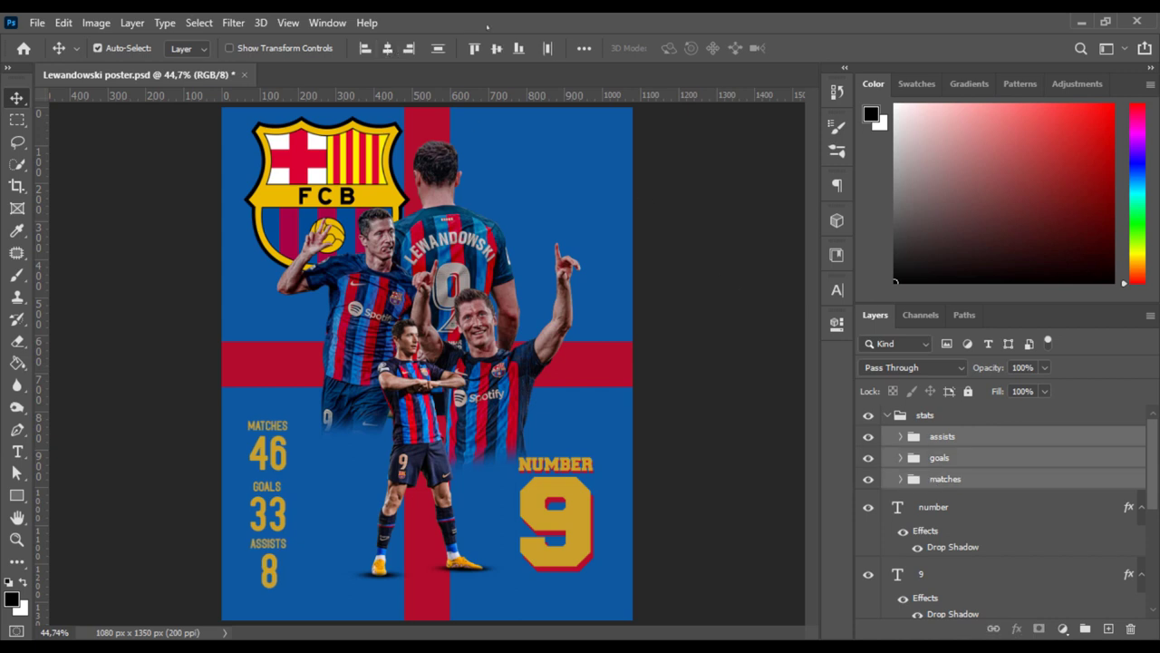
- Distribute the stat groups evenly and nudge the stats column slightly right
click(438, 48)
key(shift+Right)
key(shift+Right)
key(shift+Right)
key(shift+Right)
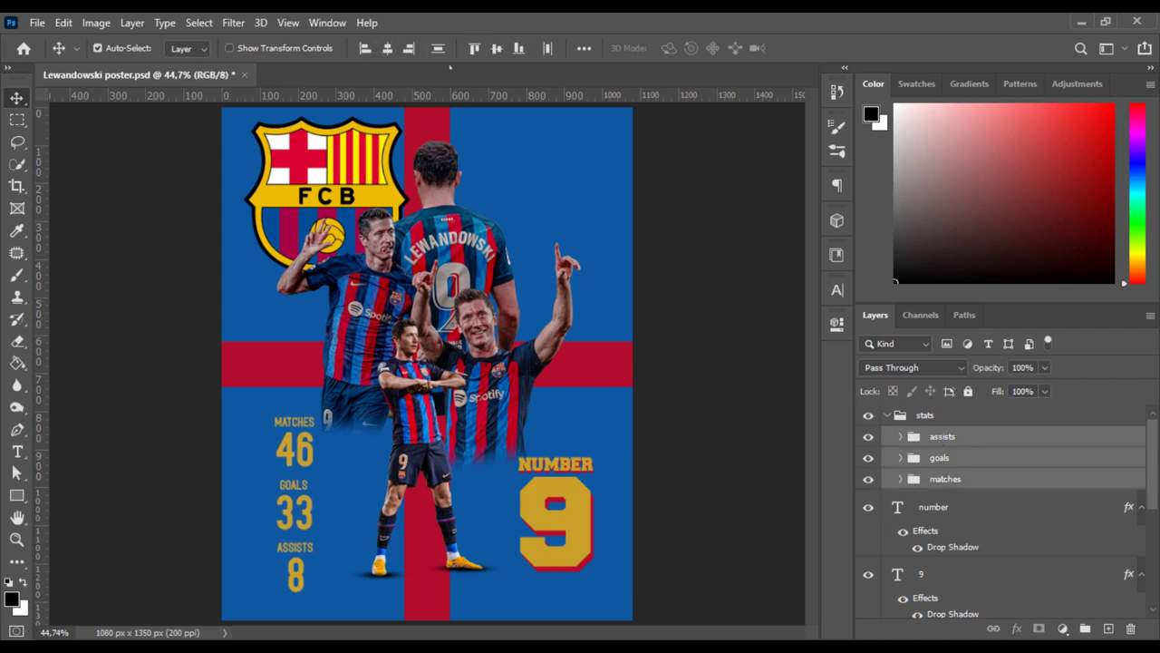
key(shift+Right)
key(shift+Right)
key(shift+Right)
click(801, 435)
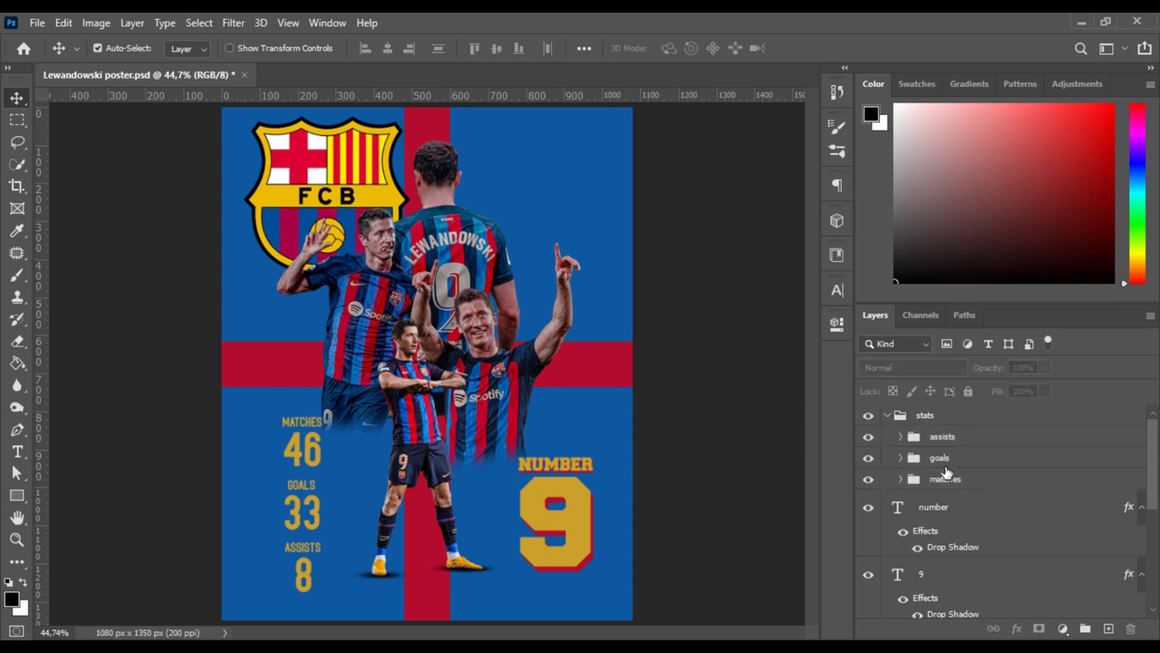
click(943, 436)
- Add a vertical 22/23 season label at the left edge, 21 pt with 24 pt leading
key(t)
click(251, 489)
text(2)
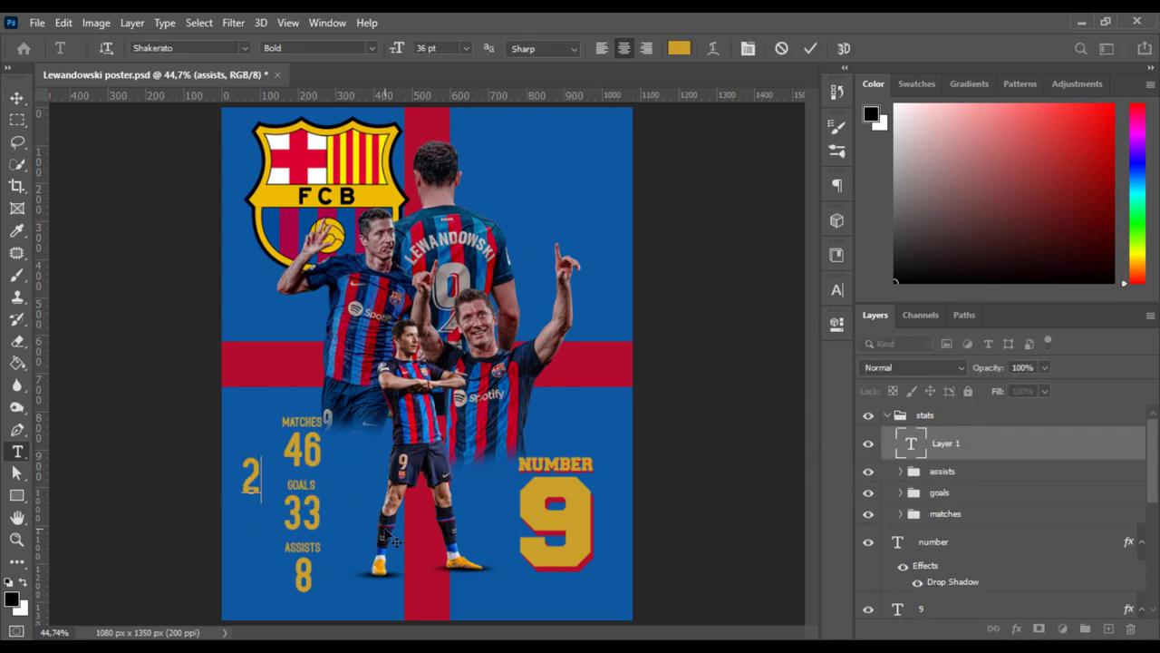
key(ctrl+a)
click(836, 290)
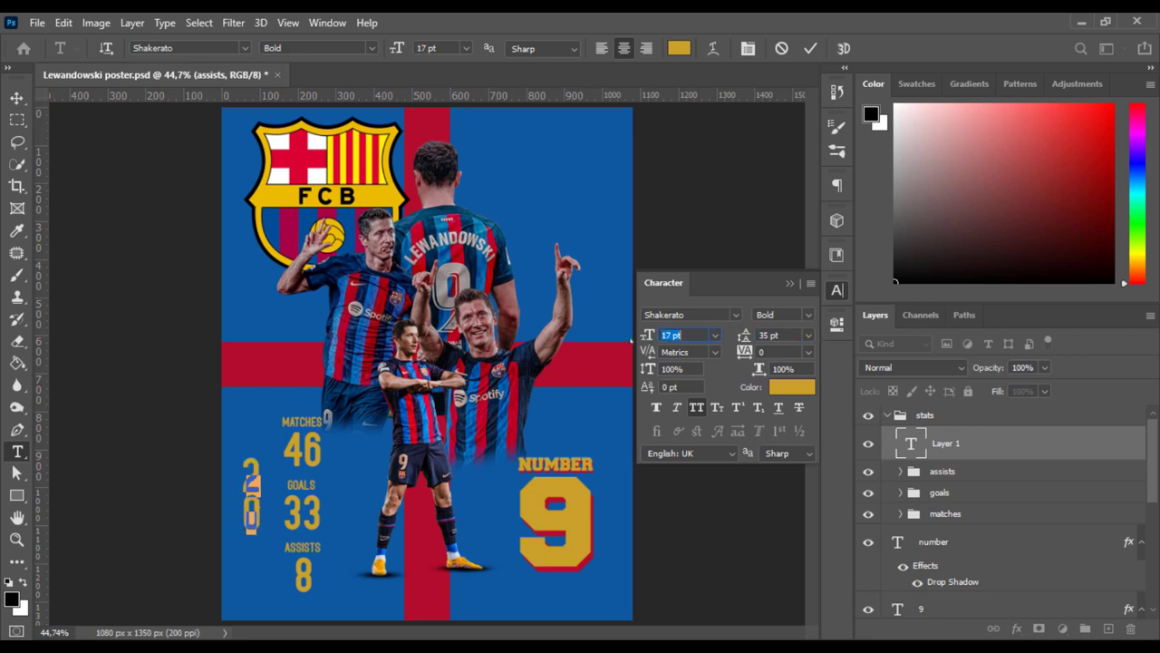
drag(745, 335, 734, 336)
key(Return)
text(2)
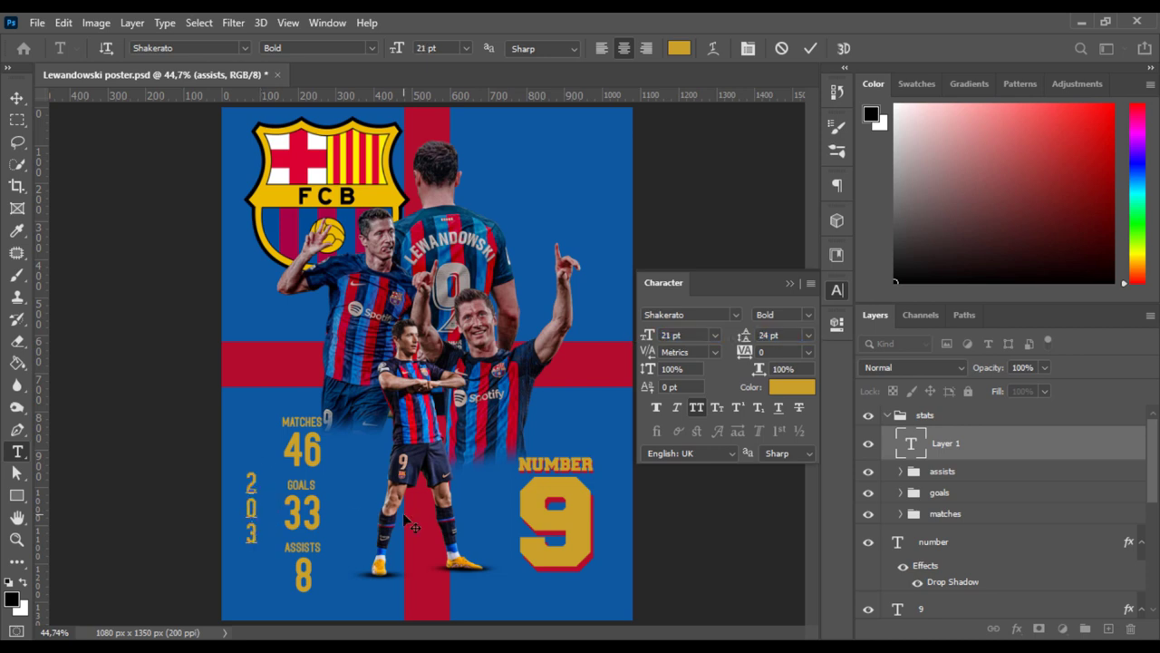
text(2)
text(/23)
key(BackSpace)
key(BackSpace)
key(BackSpace)
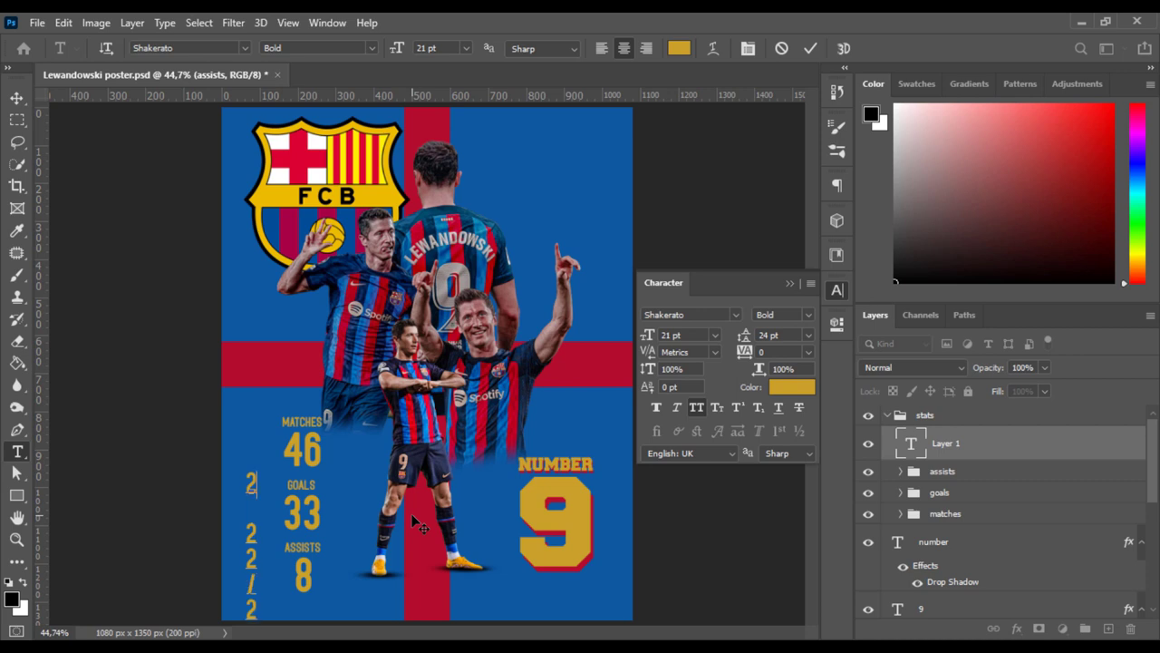
click(810, 48)
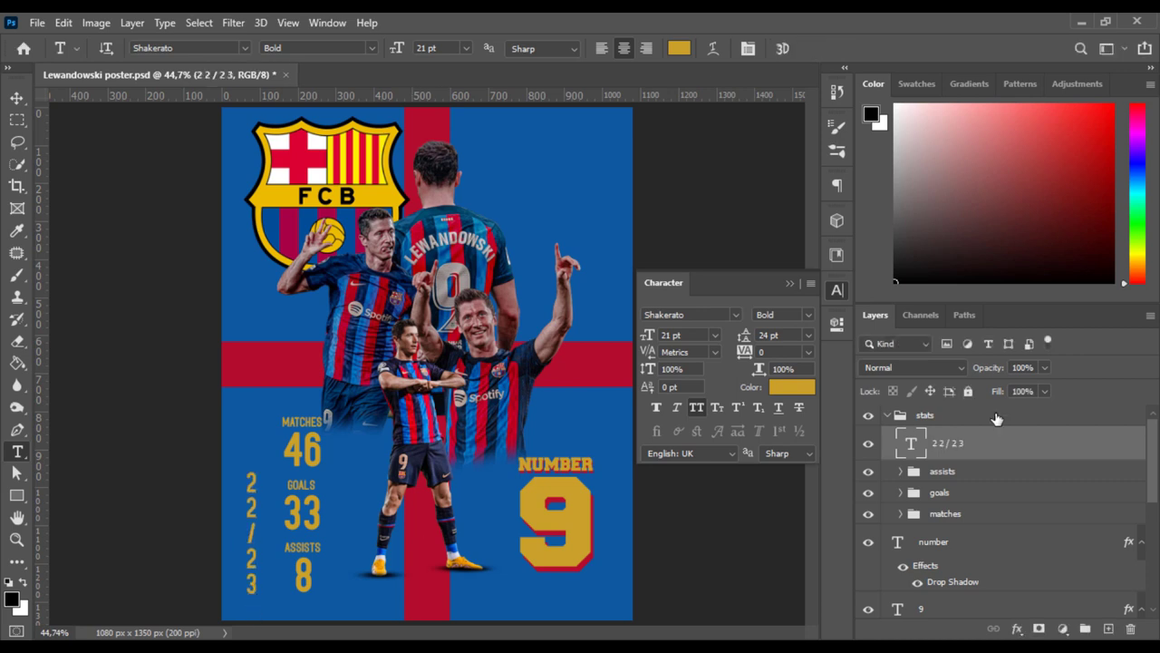
- Move the 22/23 layer above the stats group in the layer stack
drag(960, 443, 958, 405)
key(v)
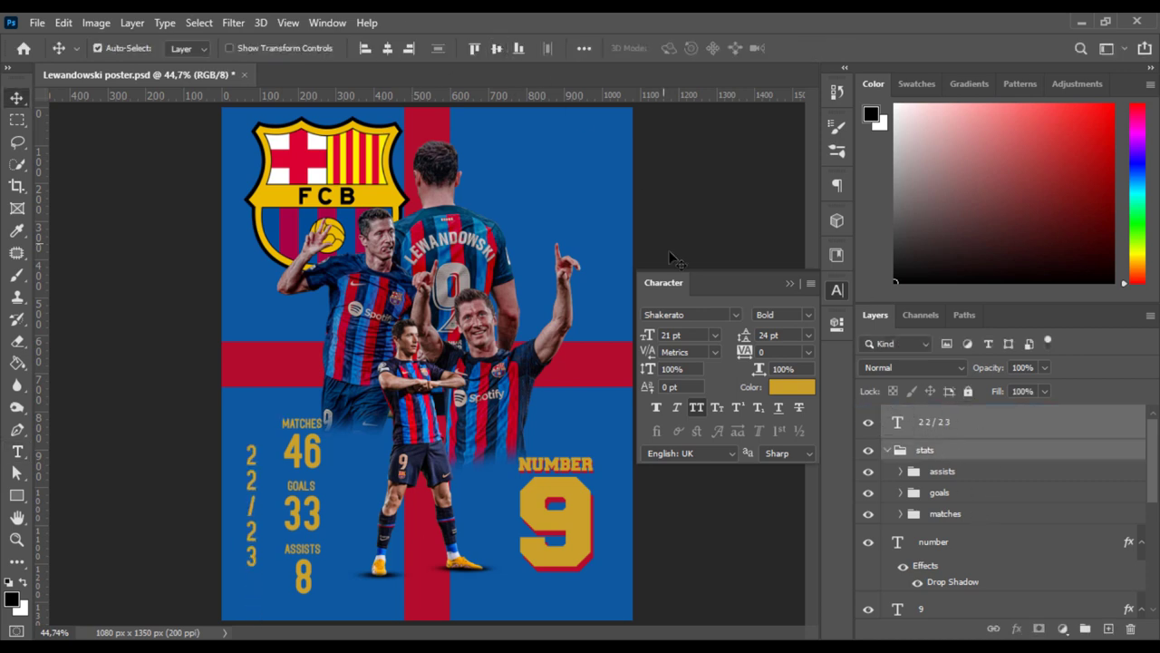
click(836, 290)
click(1027, 417)
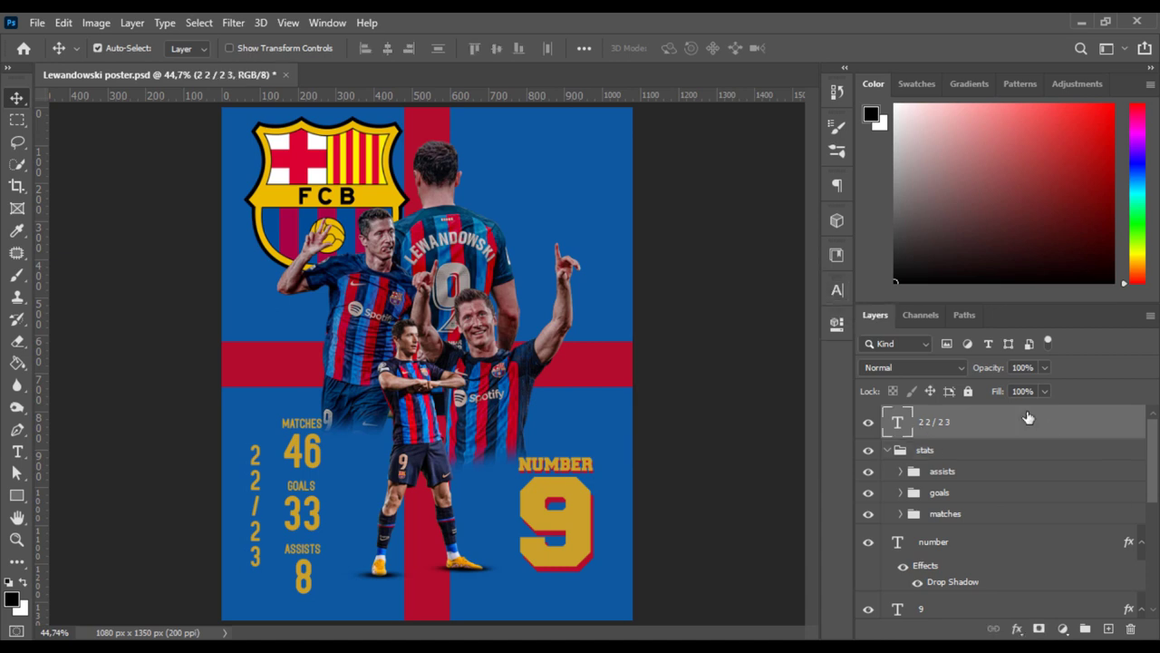
click(1027, 450)
shift+click(935, 424)
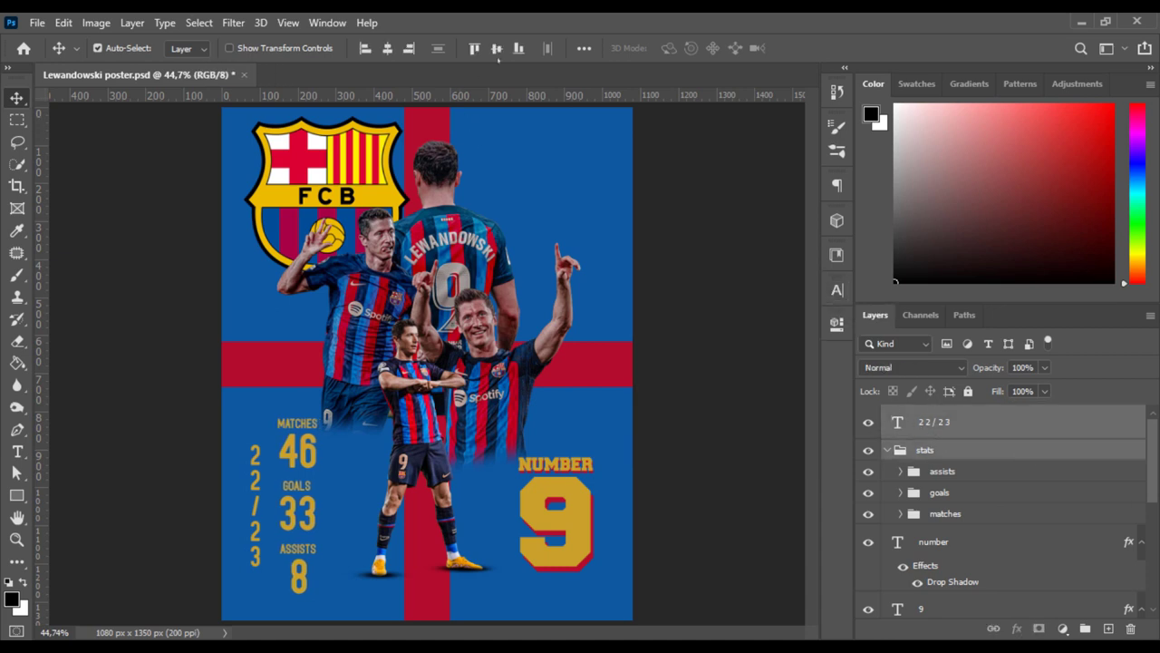
click(967, 422)
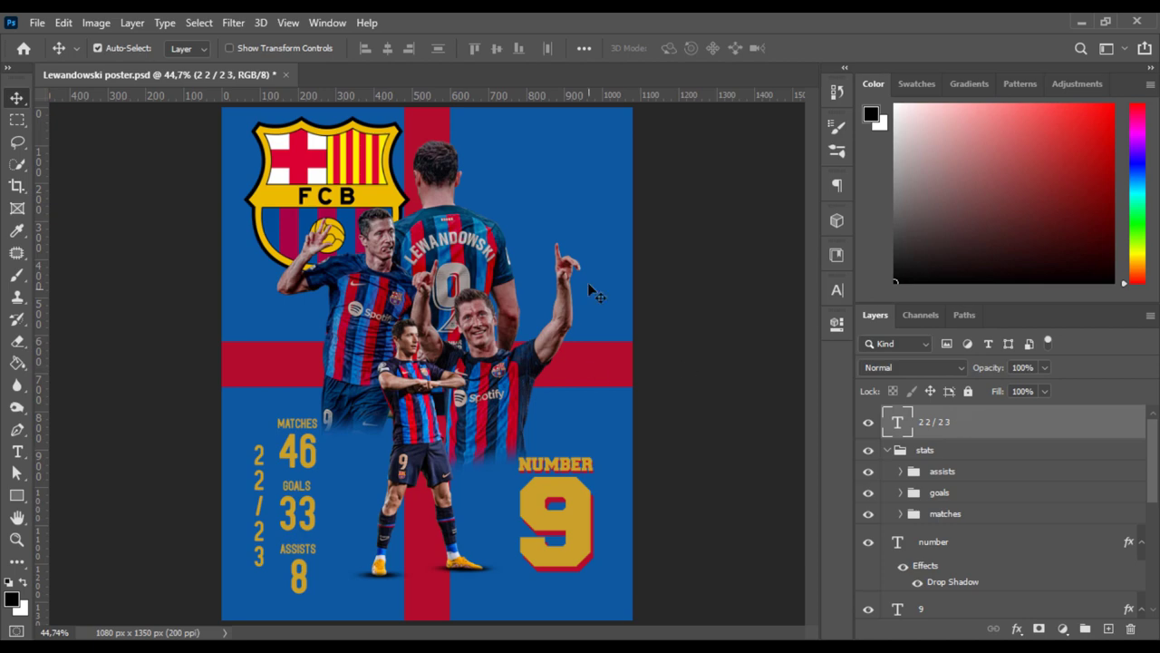
- Darken the background fill to a deeper blue and check the red cross bar colours
click(855, 370)
click(867, 329)
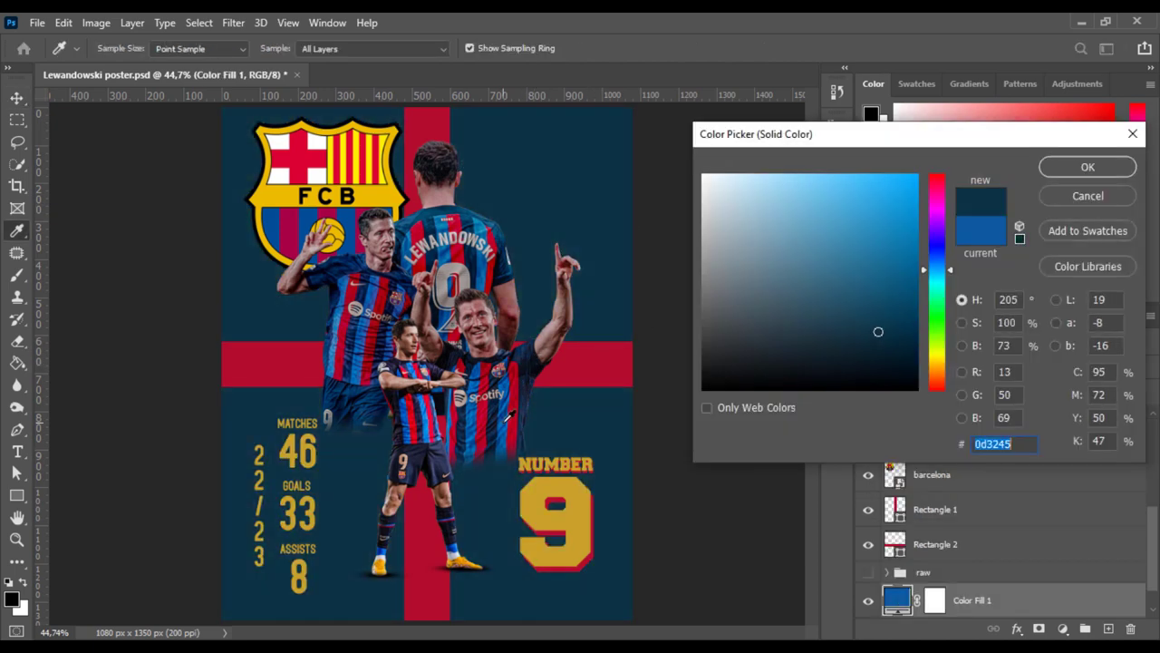
click(510, 414)
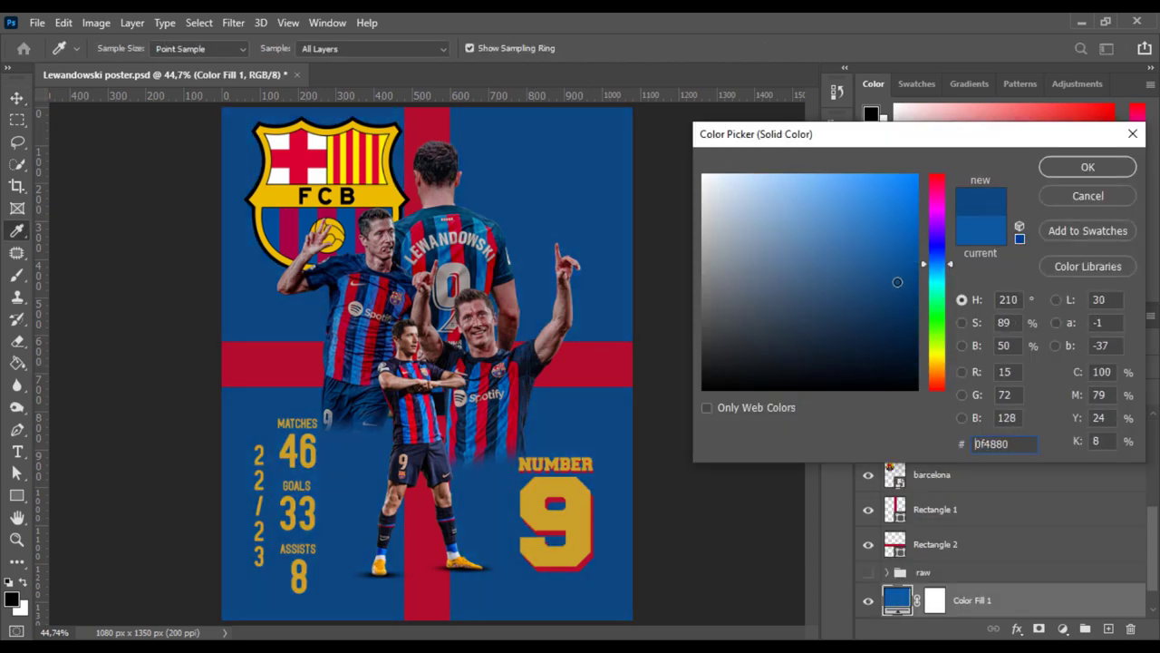
drag(898, 282, 913, 307)
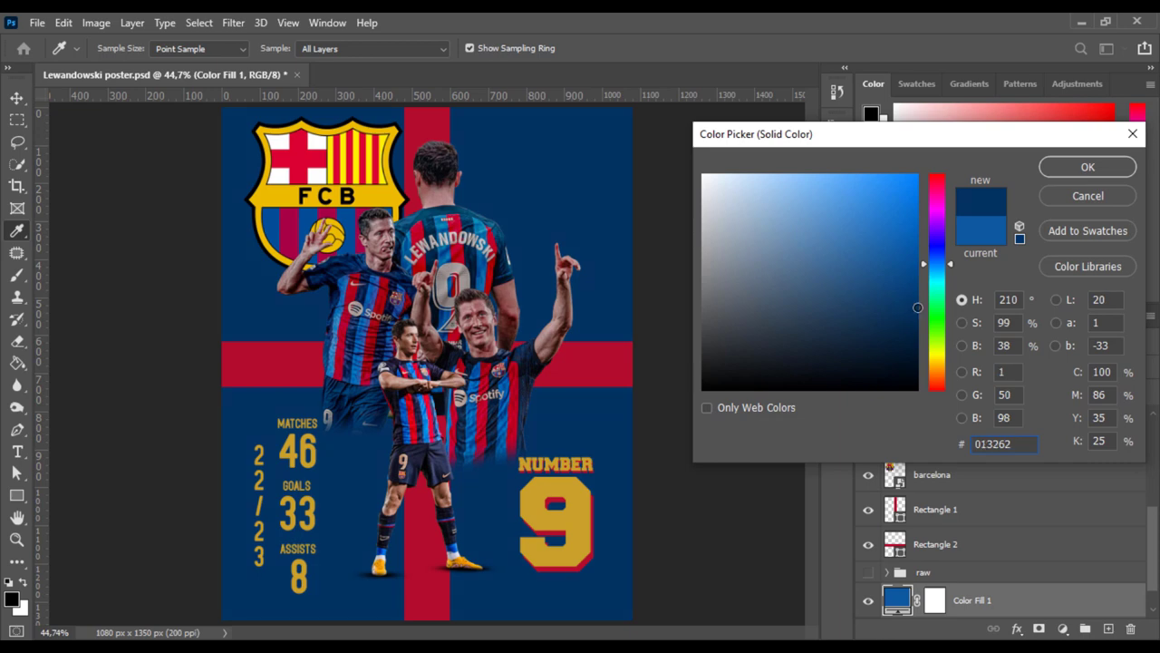
click(1088, 167)
double_click(894, 509)
click(975, 443)
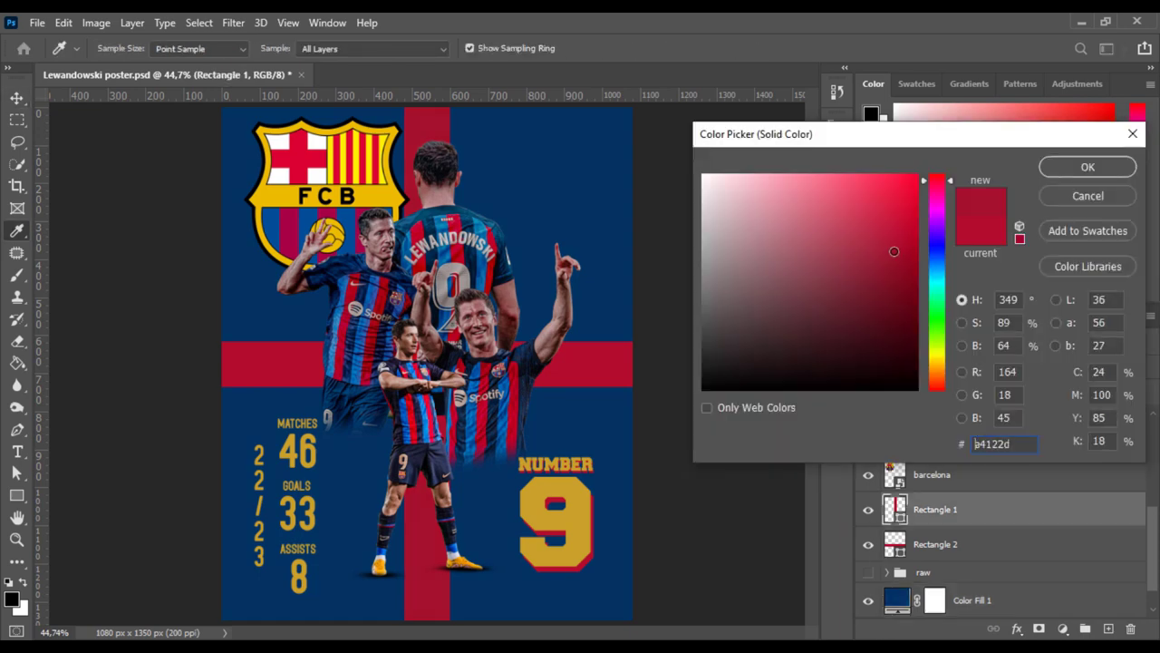
click(1088, 166)
double_click(894, 544)
click(1087, 167)
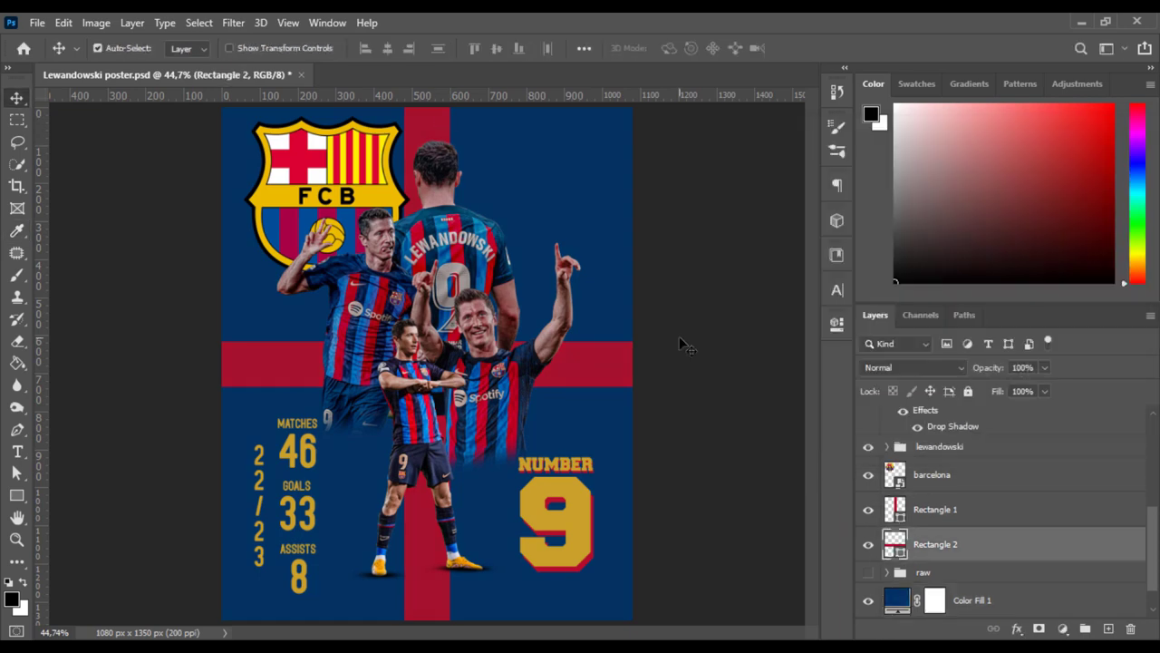
- Look up the number layer's drop shadow colour, the deep red a4132e
click(622, 520)
double_click(953, 462)
click(818, 100)
click(1088, 167)
click(1028, 67)
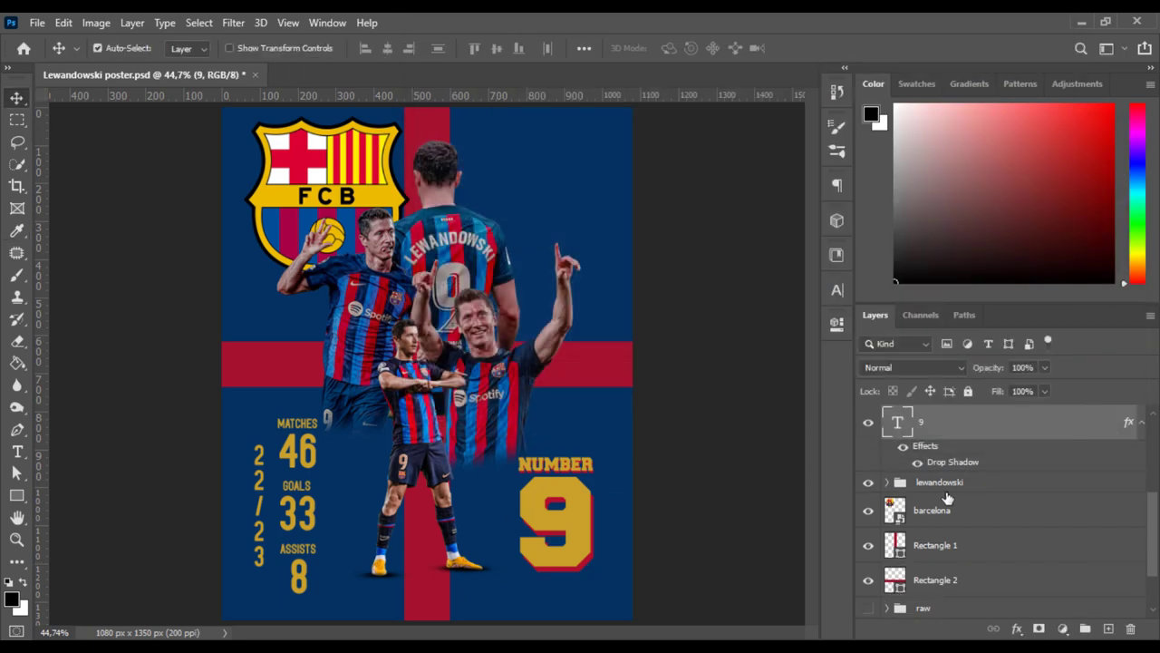
scroll(947, 498, up, 2)
double_click(953, 458)
click(816, 100)
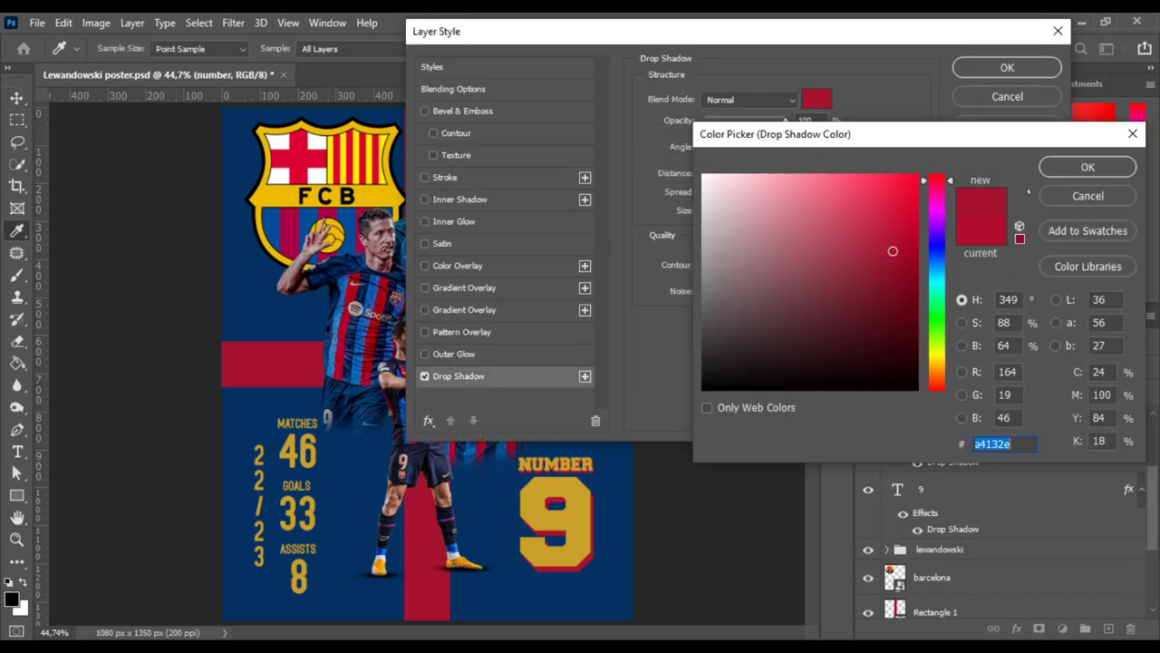
key(Return)
key(Return)
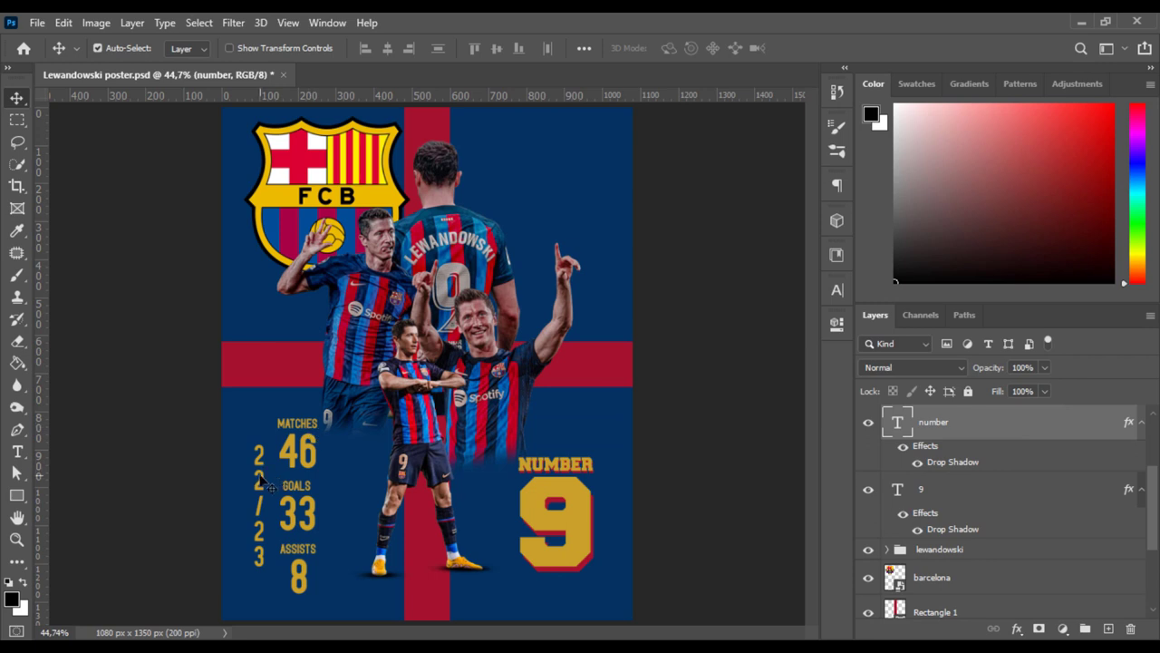
- Recolour the 2 2 / 2 3 season text to crimson a4132e
double_click(262, 483)
click(679, 48)
click(623, 359)
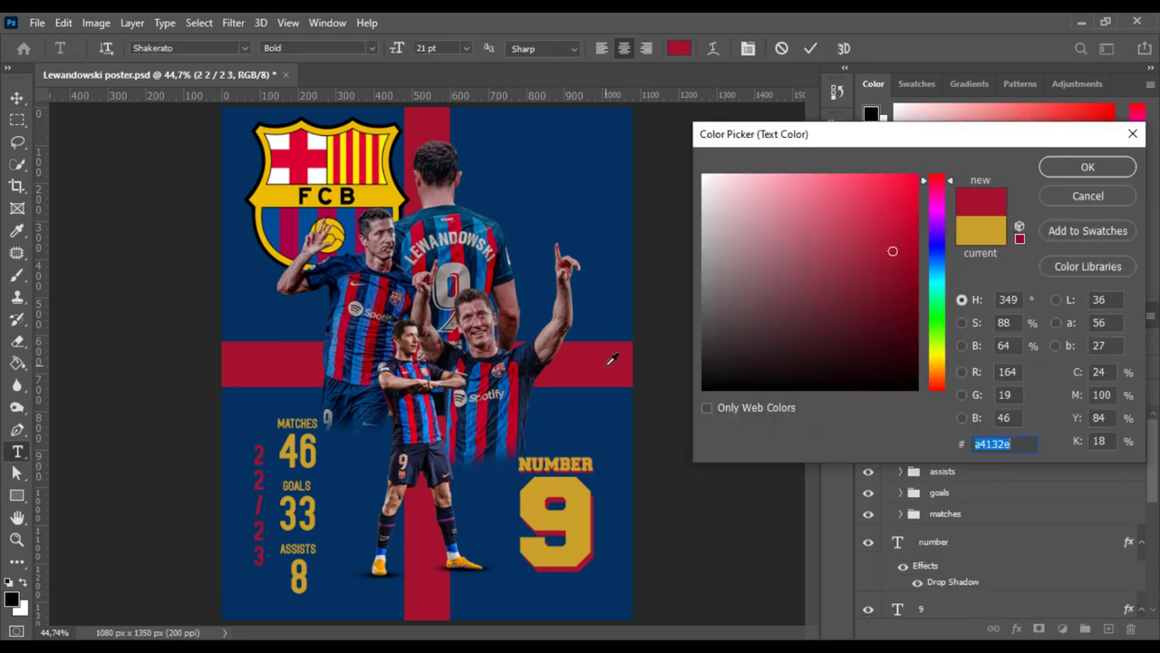
key(Return)
key(ctrl+Return)
key(v)
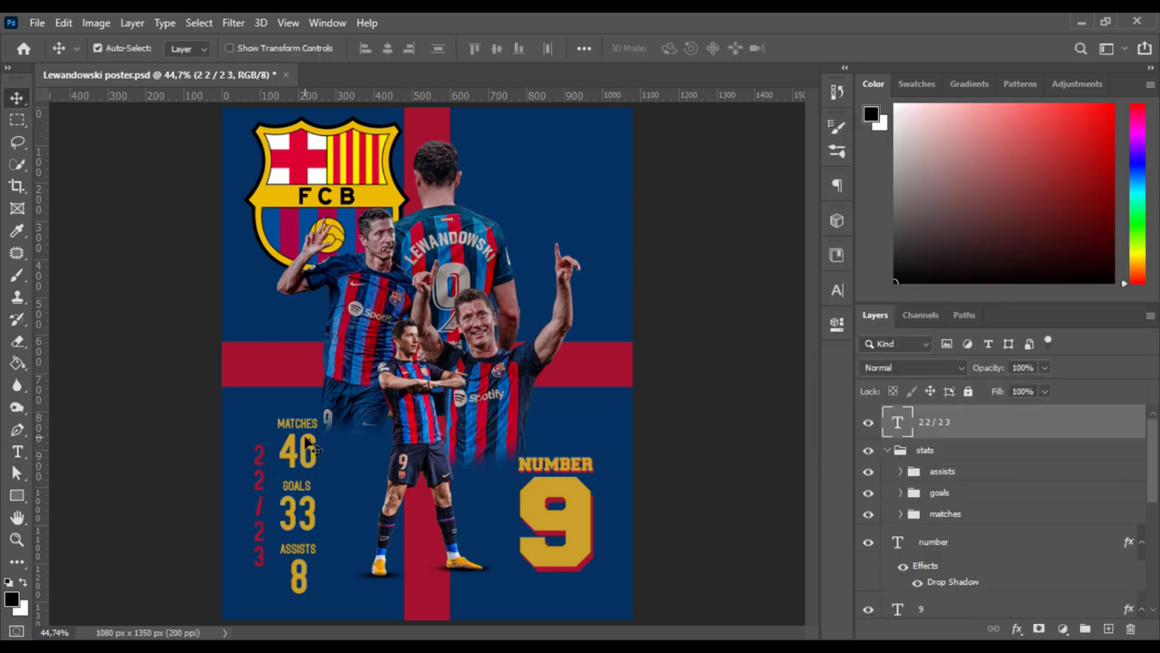
click(509, 223)
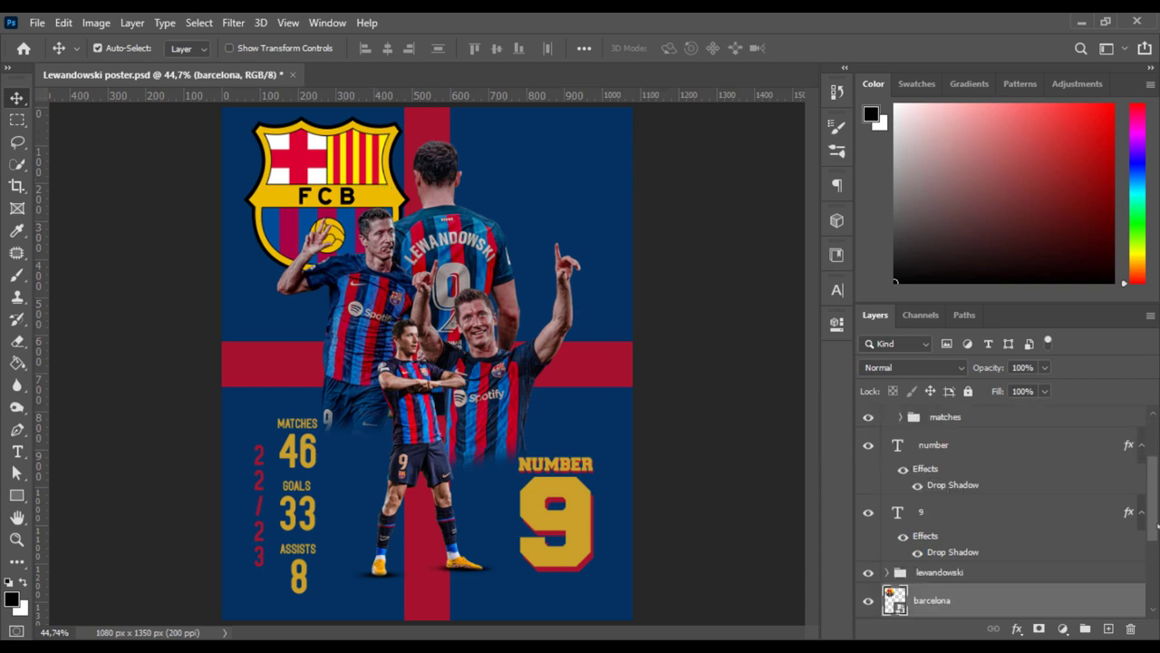
- Scale the FCB crest down to about 190×193 px
key(ctrl+t)
drag(407, 273, 302, 188)
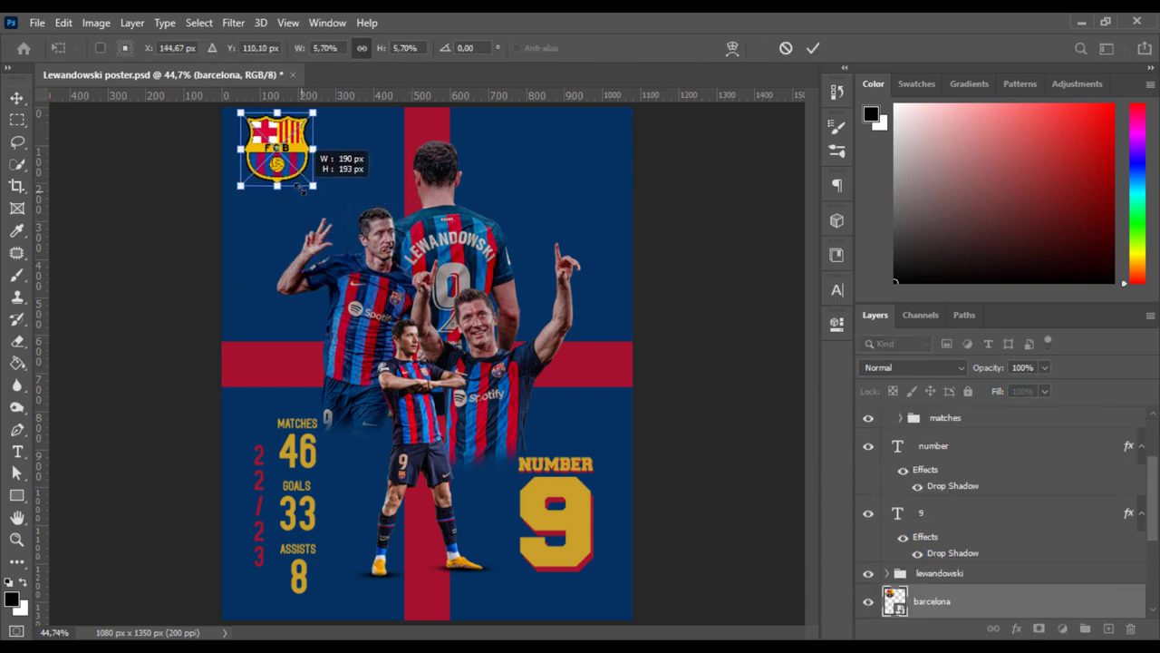
key(Return)
- Add an F.C BARCELONA title beside the crest
key(t)
click(341, 159)
text(F.C)
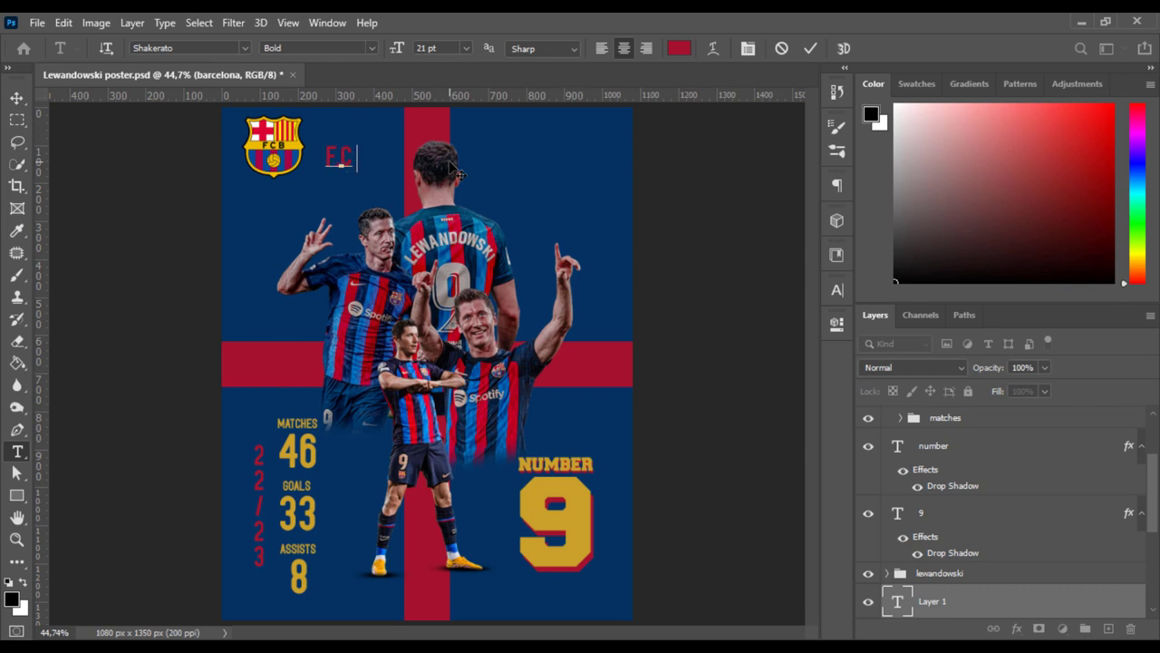
text(Barcelona)
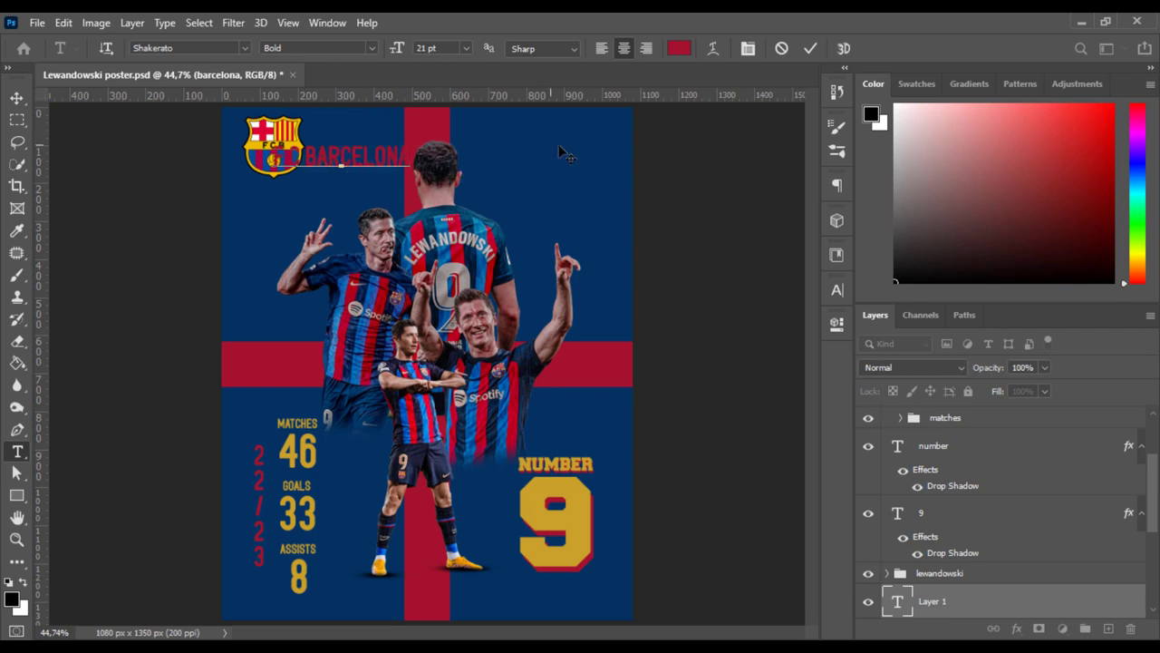
click(810, 48)
scroll(981, 459, down, 3)
click(981, 460)
- Set the F.C BARCELONA title font to Freshman
key(v)
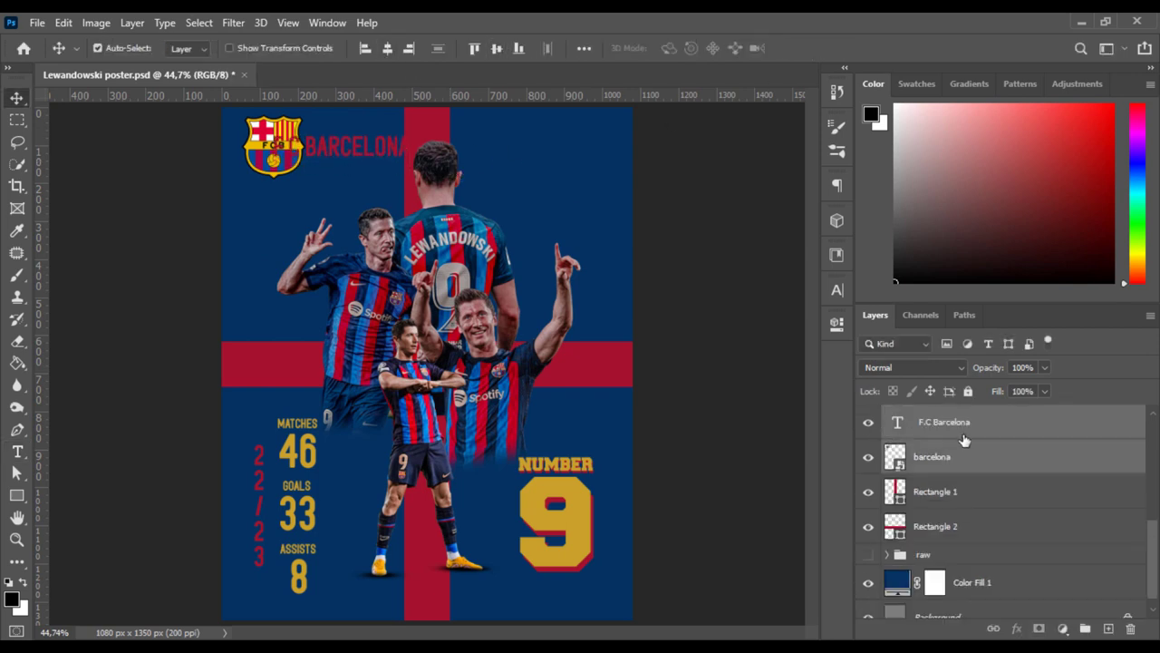
click(896, 431)
text(Fr)
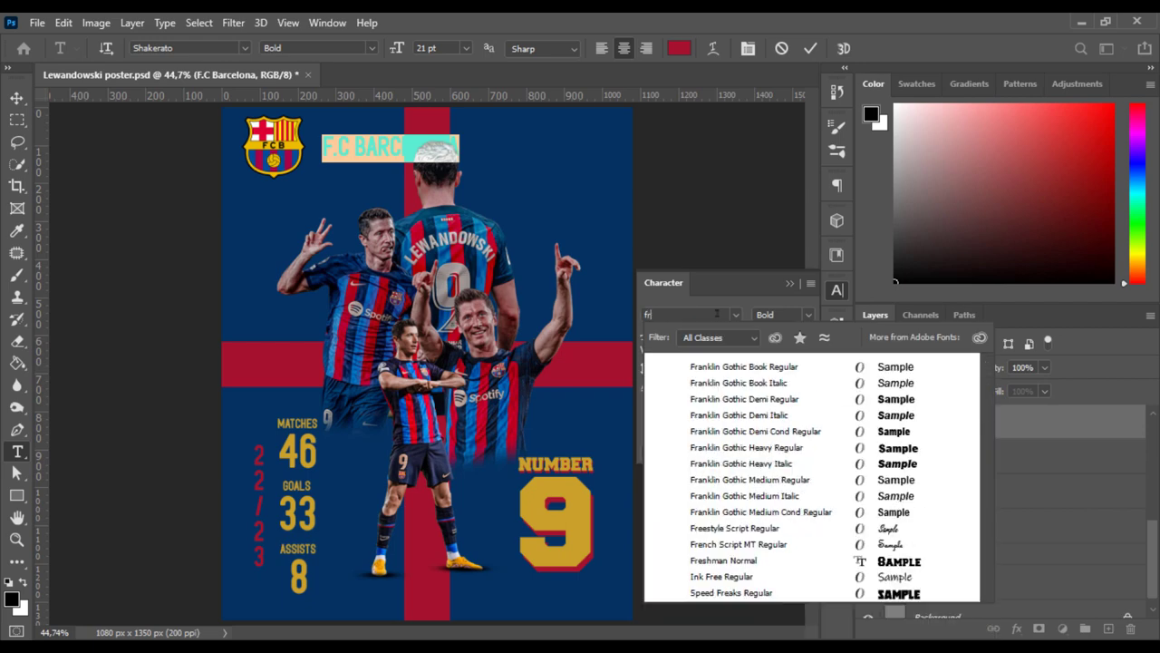
text(eshman)
key(Return)
click(792, 386)
click(576, 518)
key(Return)
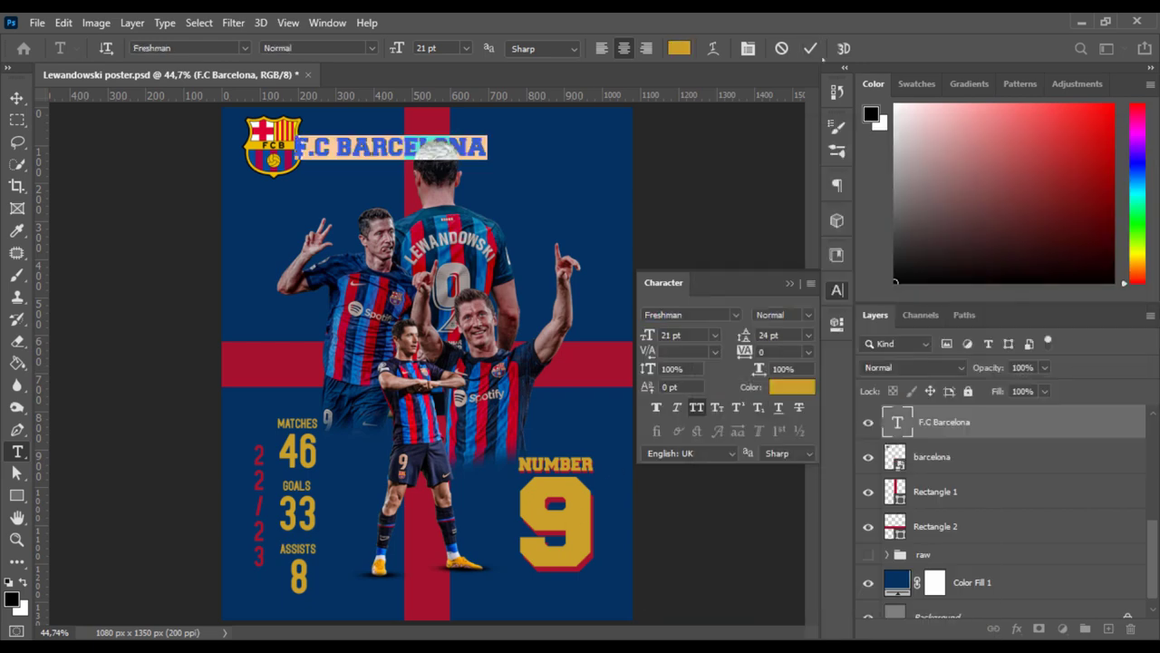
key(ctrl+Return)
key(v)
- Move the title up to the poster's top, next to the crest
drag(389, 145, 422, 131)
key(shift+Right)
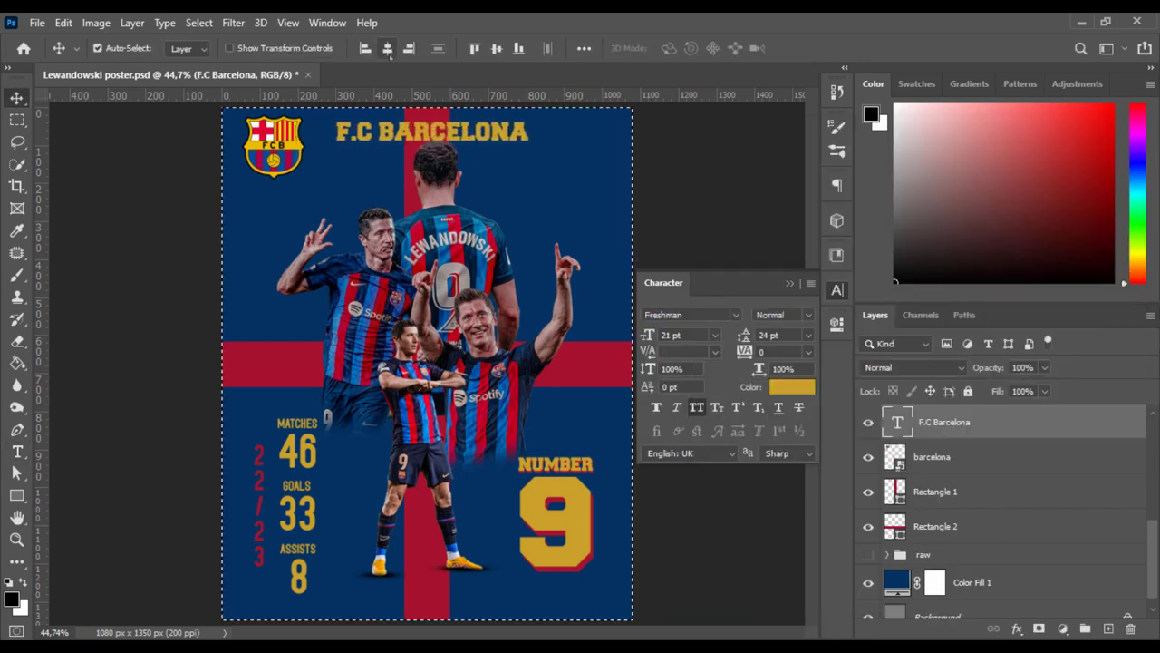
key(shift+Up)
key(Right)
key(Right)
key(Right)
drag(481, 136, 430, 136)
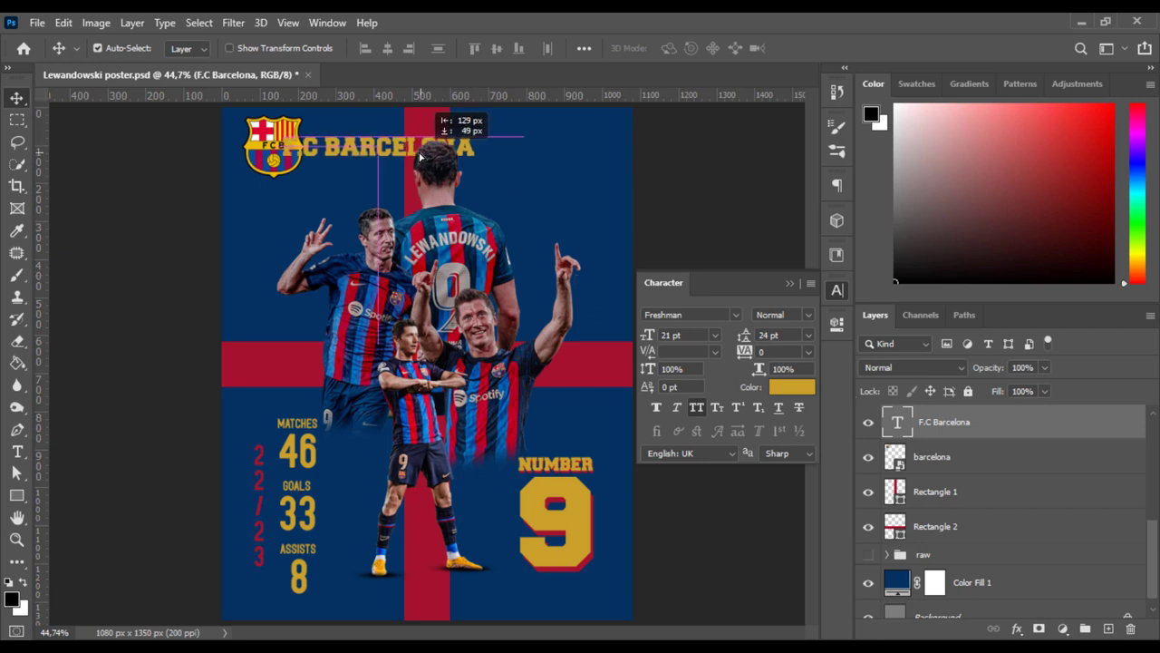
- Resize the title to 15 pt and align its top edge with the crest
double_click(898, 422)
drag(648, 335, 638, 334)
key(ctrl+Return)
key(v)
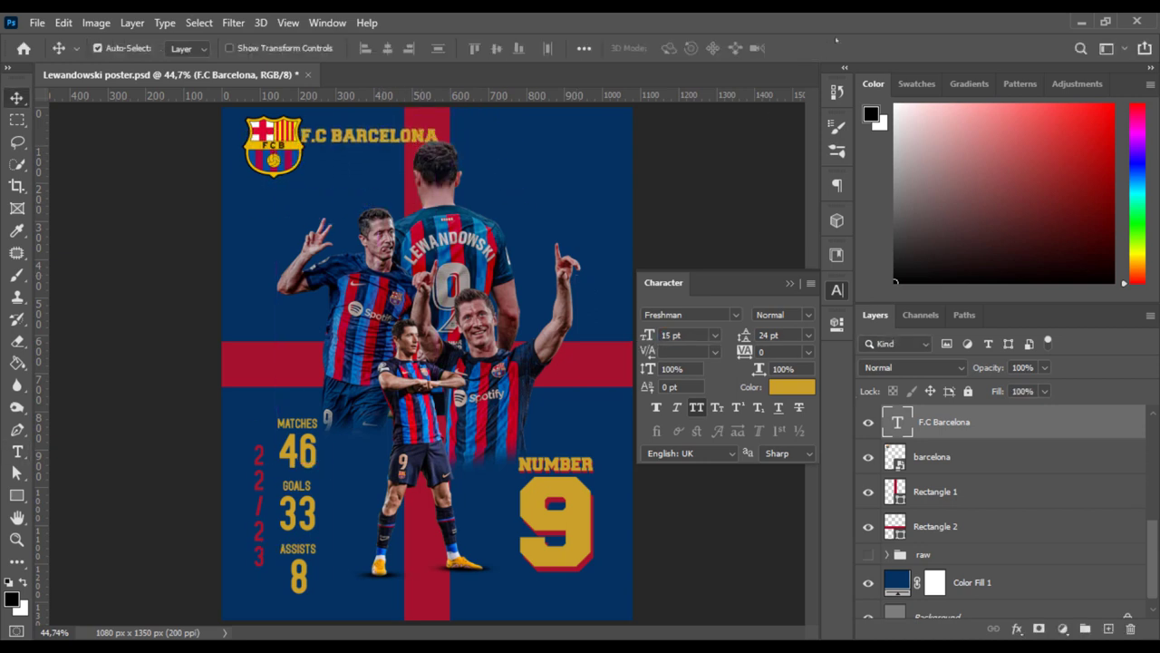
key(shift+Up)
key(shift+Up)
key(shift+Up)
shift+click(943, 455)
click(473, 48)
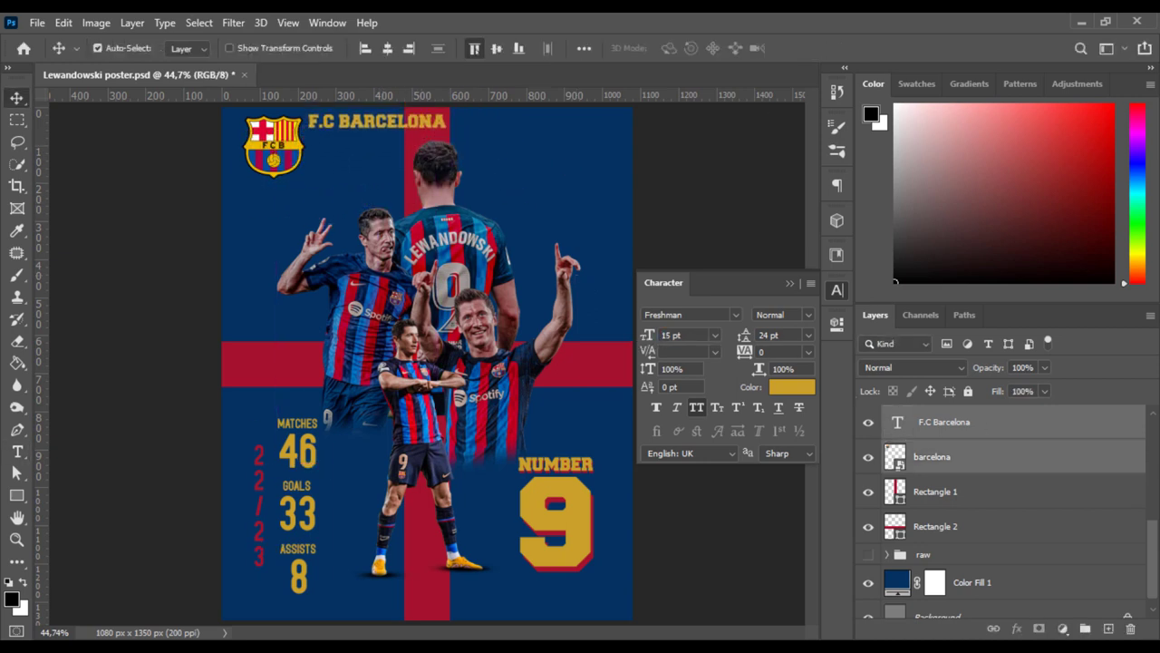
click(939, 458)
click(985, 433)
key(Down)
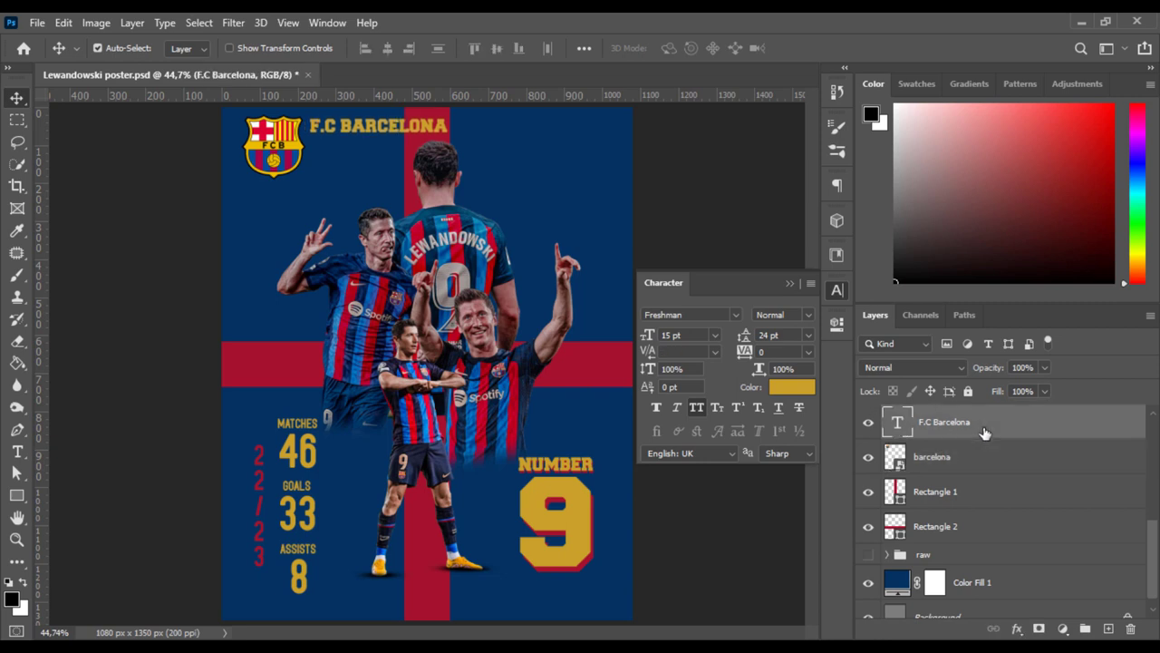
- Recolour the title text near-white #e7eff6
double_click(898, 428)
click(791, 387)
click(741, 181)
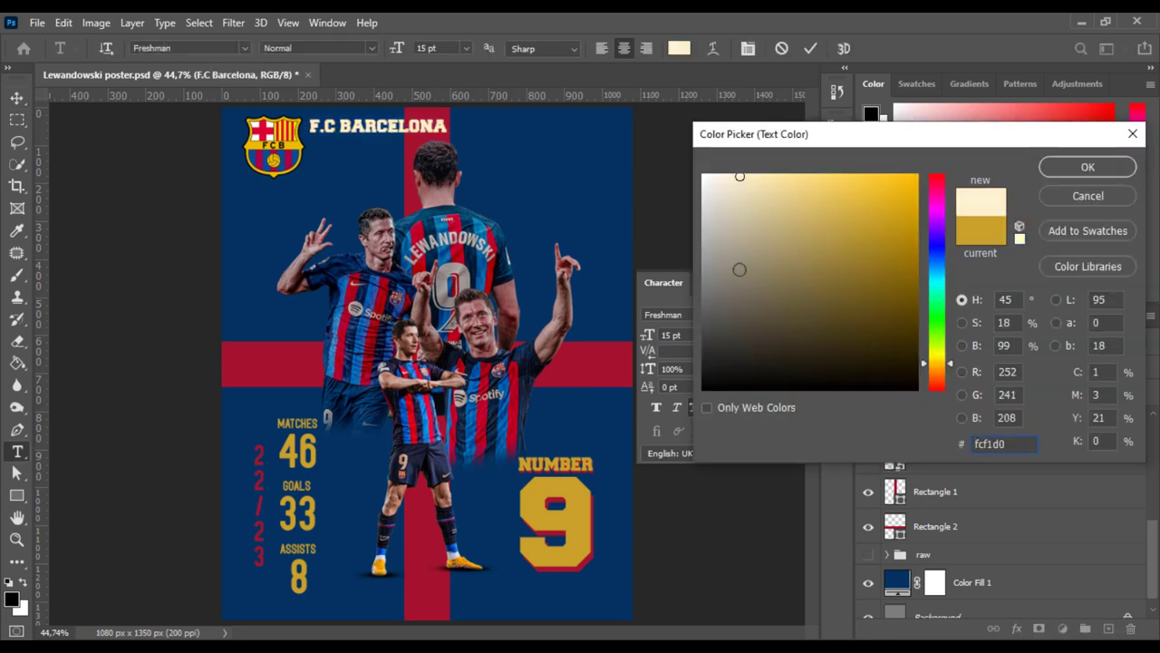
click(728, 189)
double_click(988, 443)
text(e7eff6)
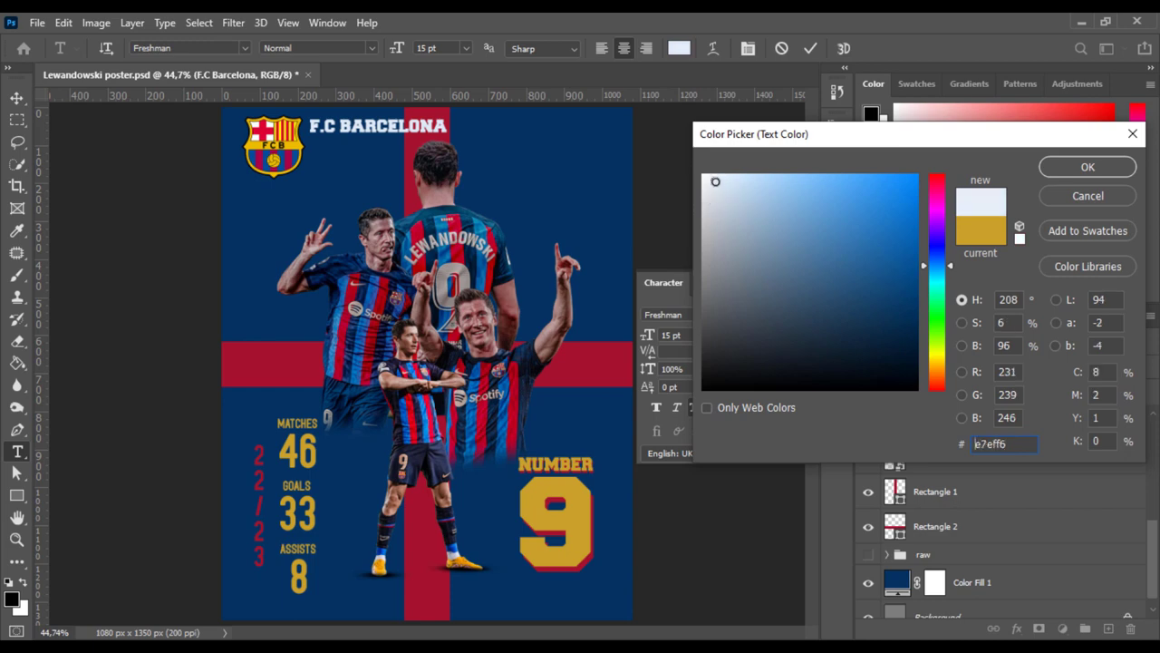
key(Return)
key(ctrl+Return)
key(v)
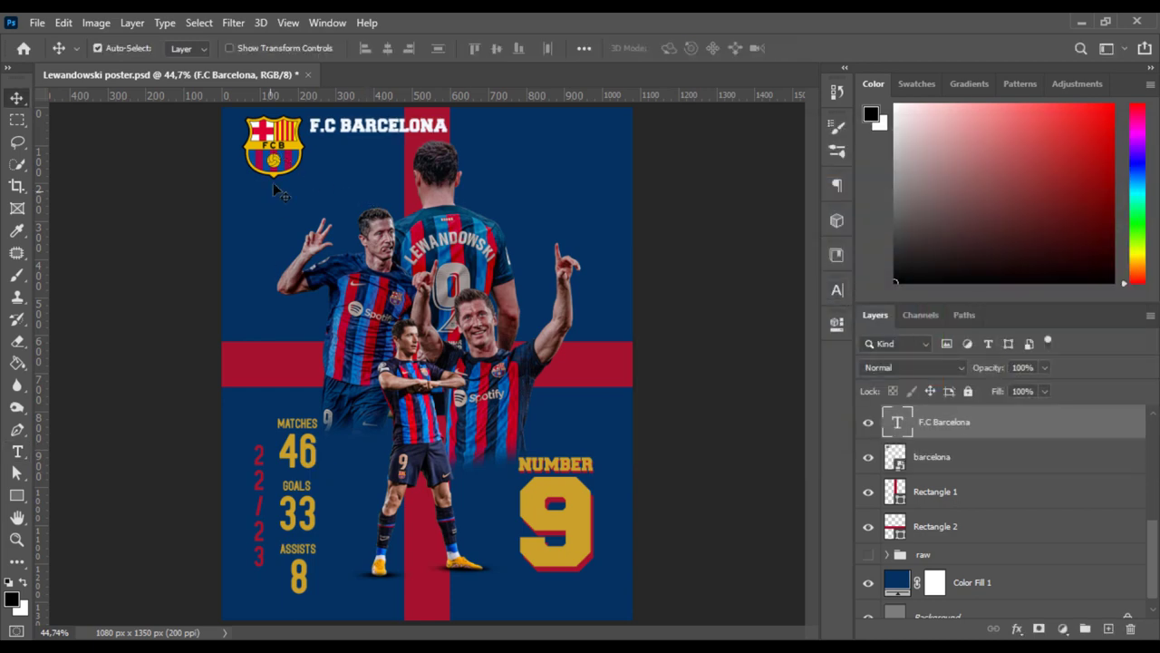
- Add drop shadows to the 46 matches count and its MATCHES label
click(313, 453)
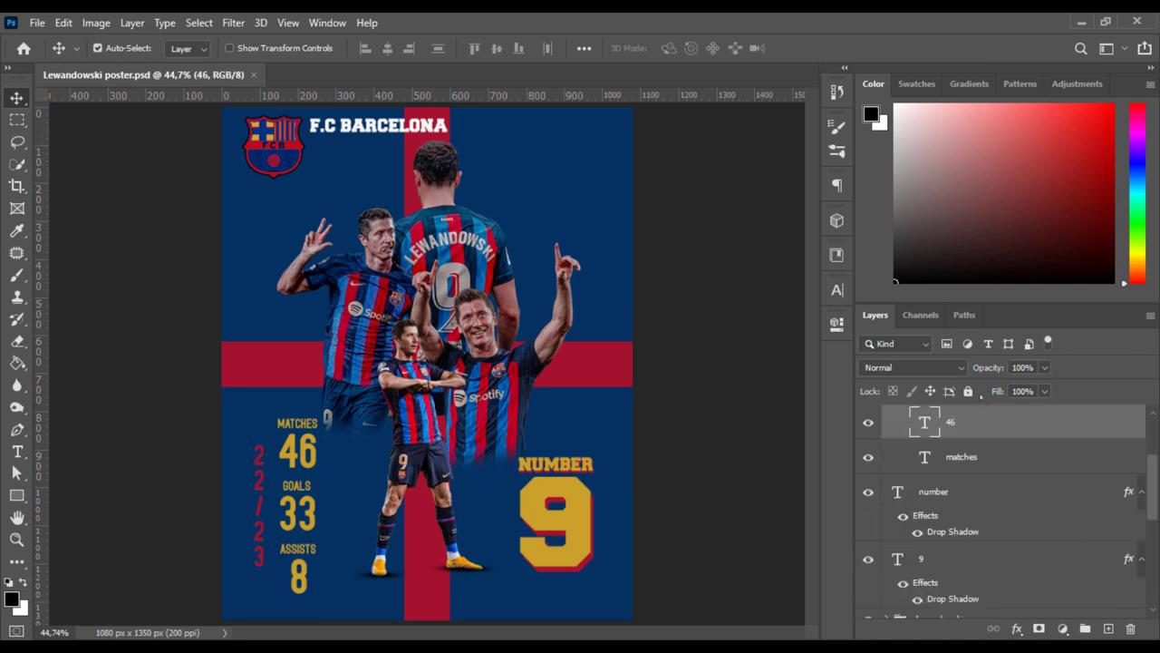
double_click(981, 422)
key(Return)
drag(986, 465, 1042, 494)
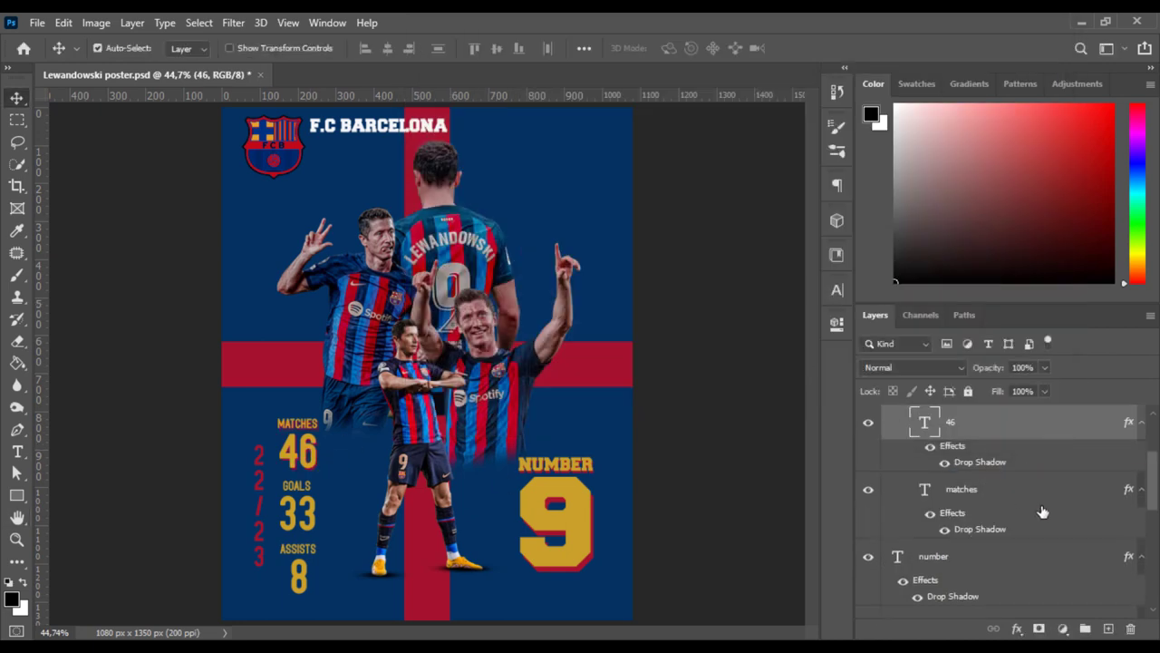
double_click(982, 535)
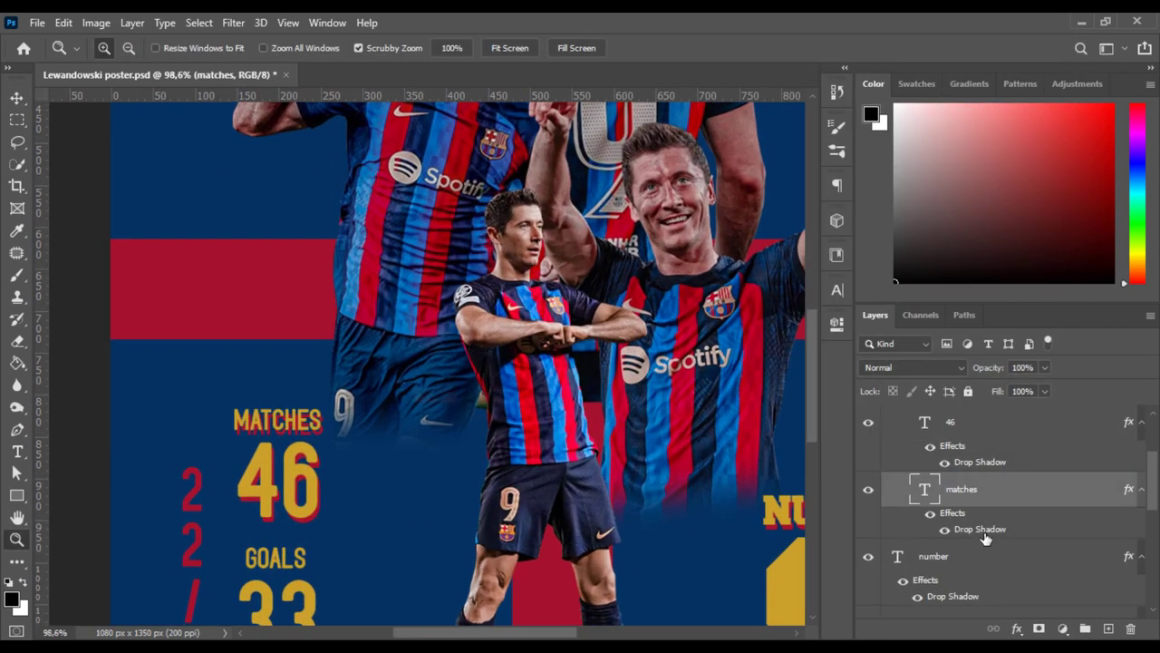
double_click(985, 535)
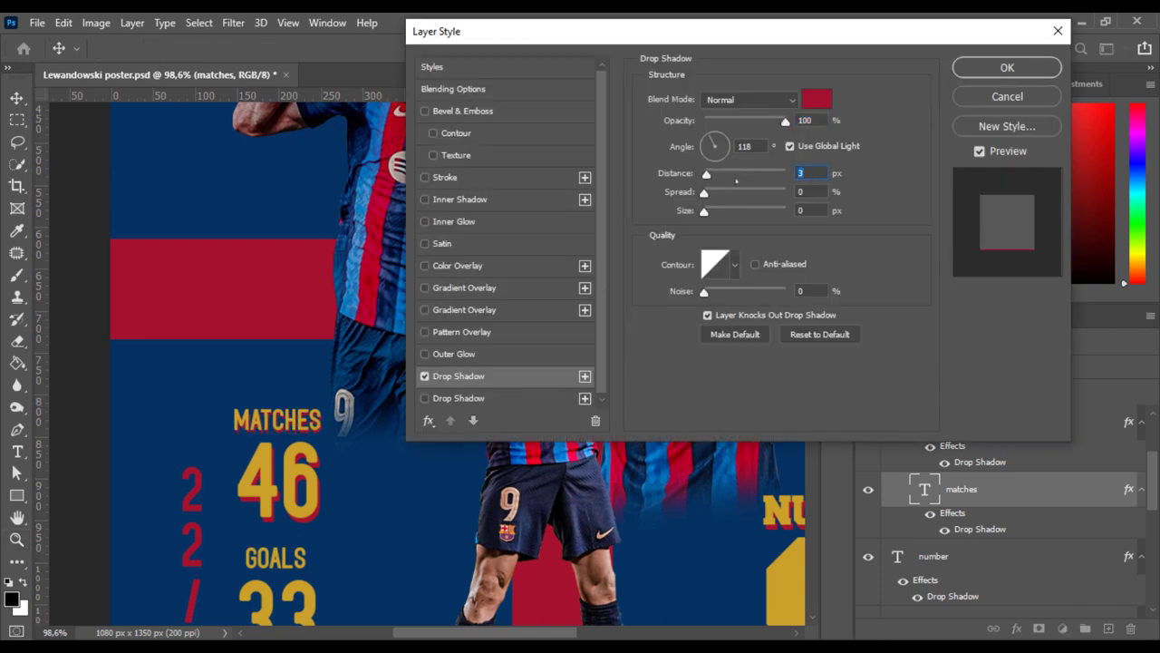
key(Return)
- Expand the goals group and select the matches group in the Layers panel
scroll(968, 500, down, 1)
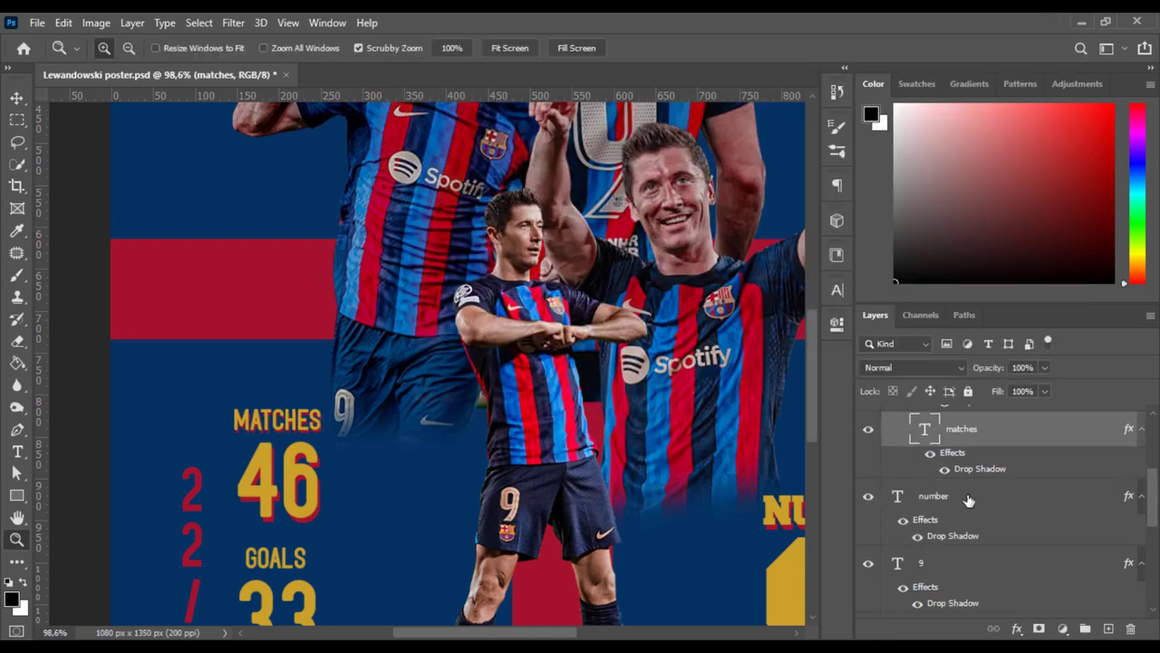
mouse_move(1146, 522)
mouse_down()
mouse_move(1156, 474)
mouse_move(1156, 515)
mouse_up()
click(904, 451)
scroll(960, 553, up, 3)
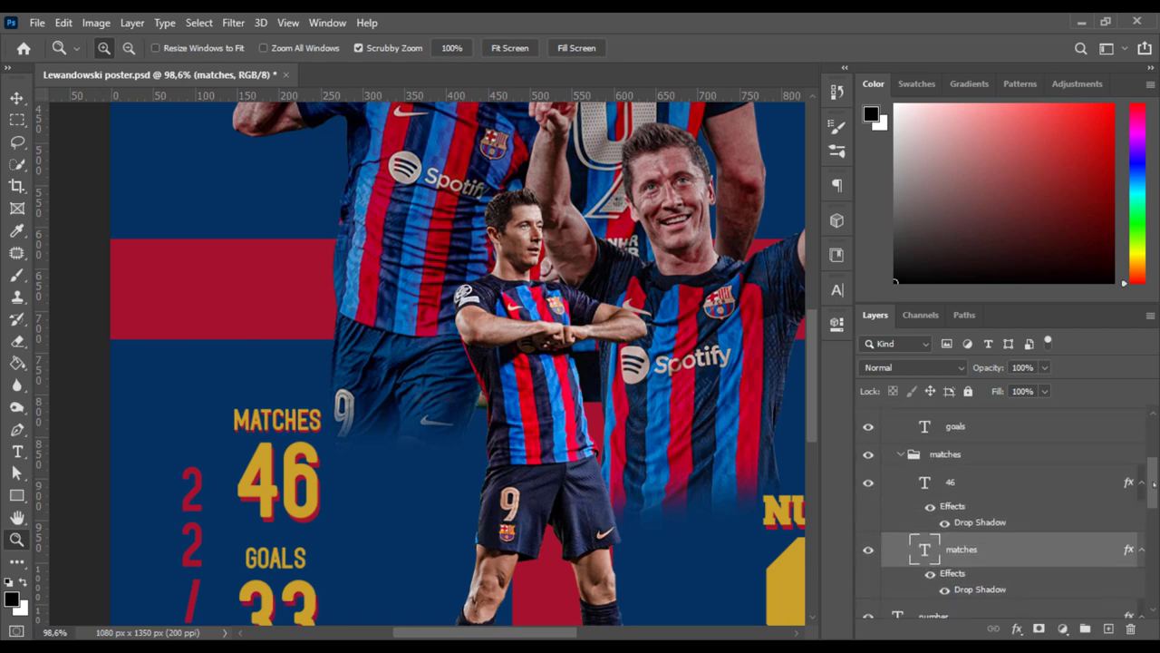
scroll(968, 560, up, 2)
scroll(971, 492, down, 2)
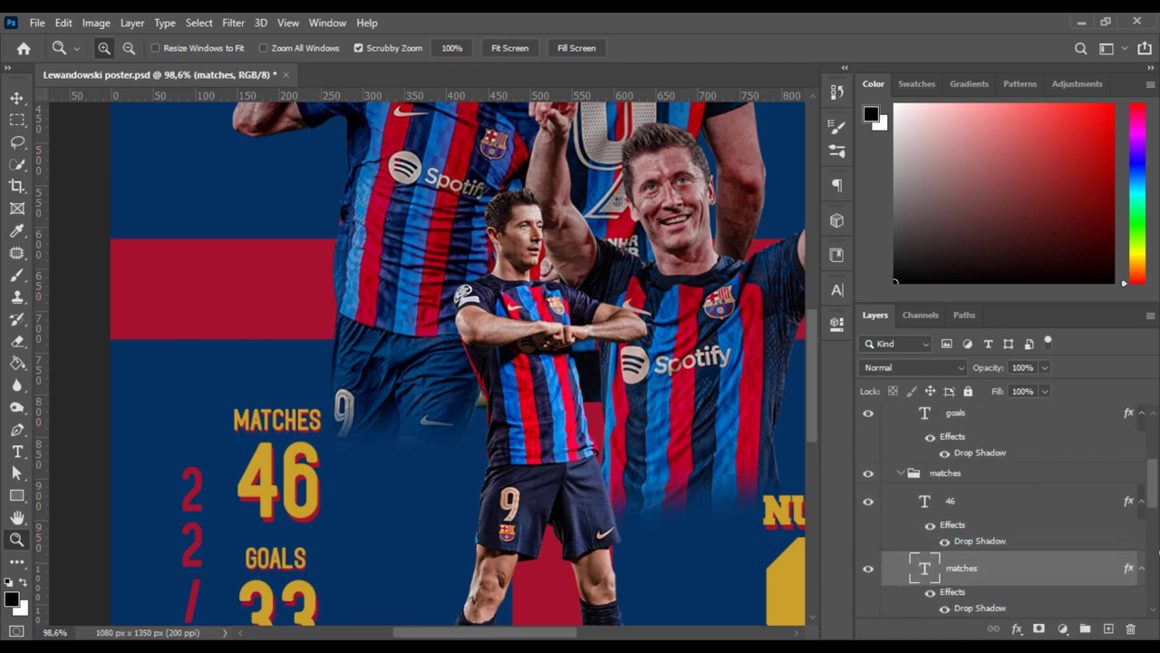
click(974, 490)
- Collapse the goals and stats groups and fit the whole poster in the window
scroll(1012, 498, up, 5)
scroll(1012, 497, down, 2)
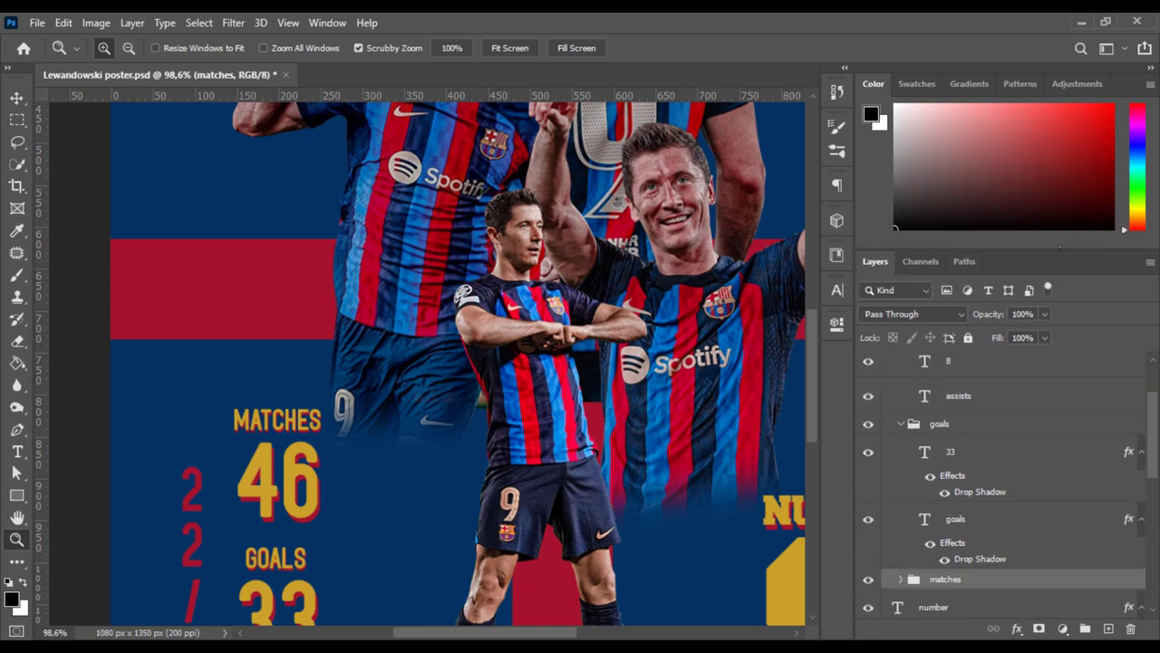
scroll(992, 535, down, 1)
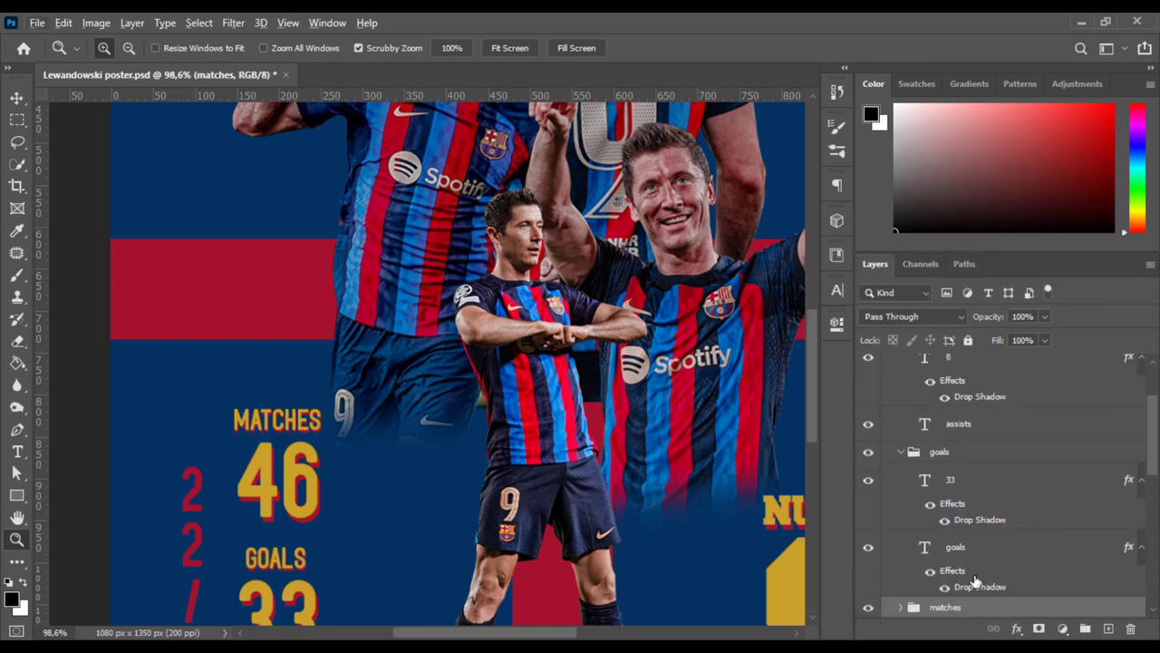
click(900, 451)
scroll(970, 453, up, 2)
click(887, 364)
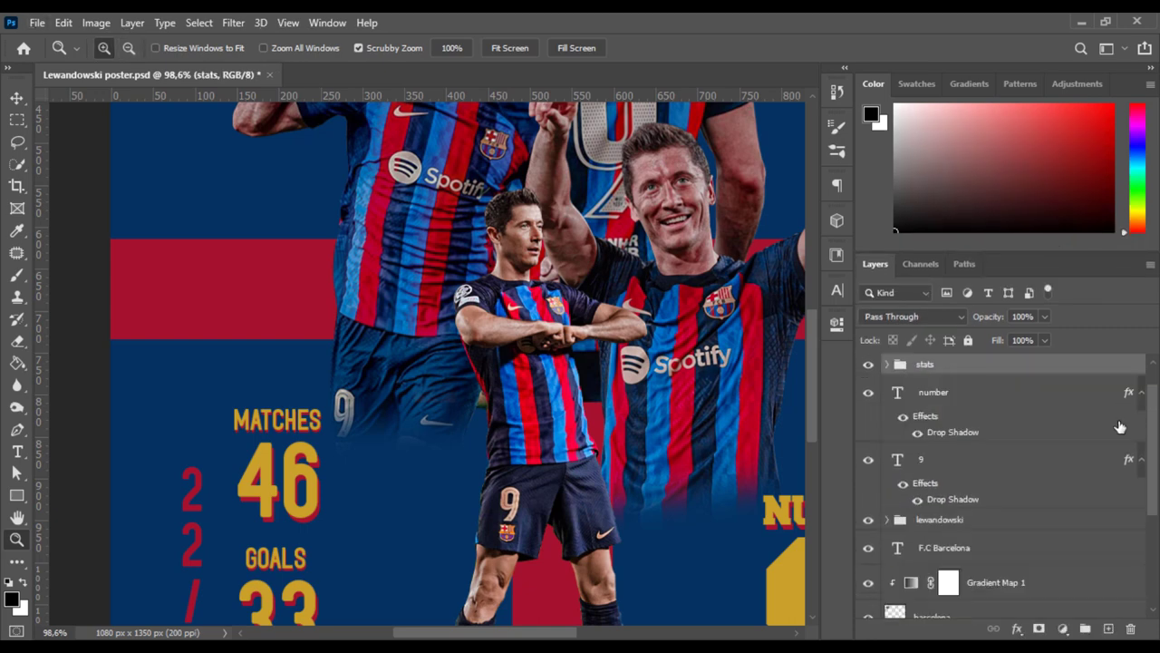
key(ctrl+0)
scroll(1155, 443, up, 1)
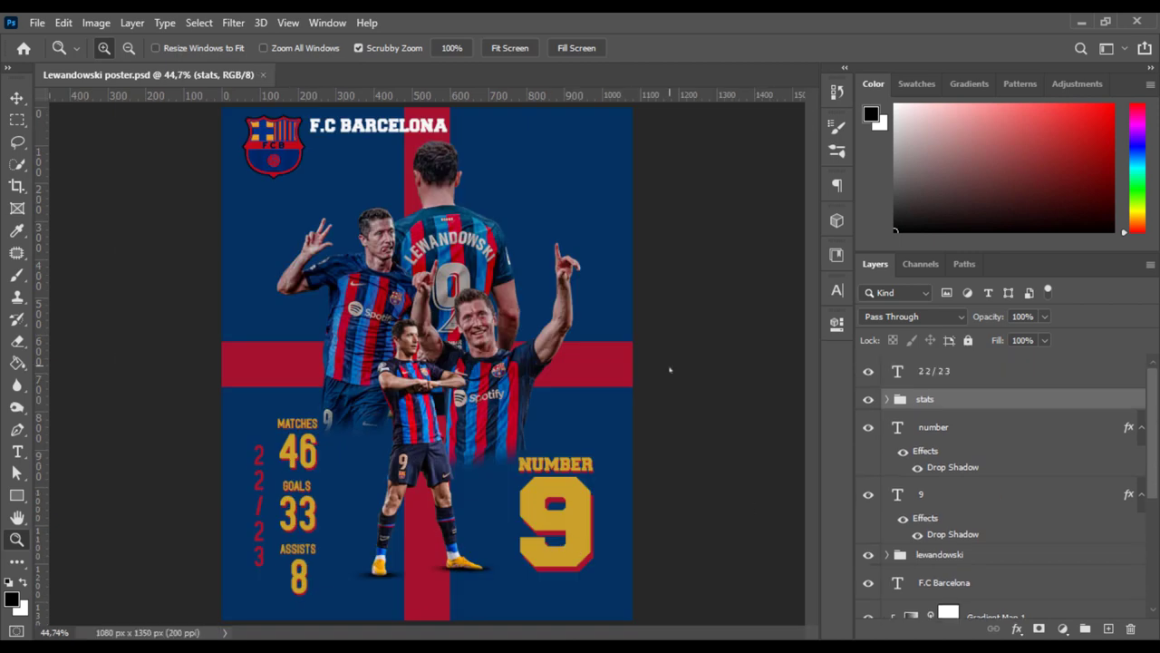
- Check the title text colour and the crest gradient map's red stop, leaving both unchanged
key(ctrl+plus)
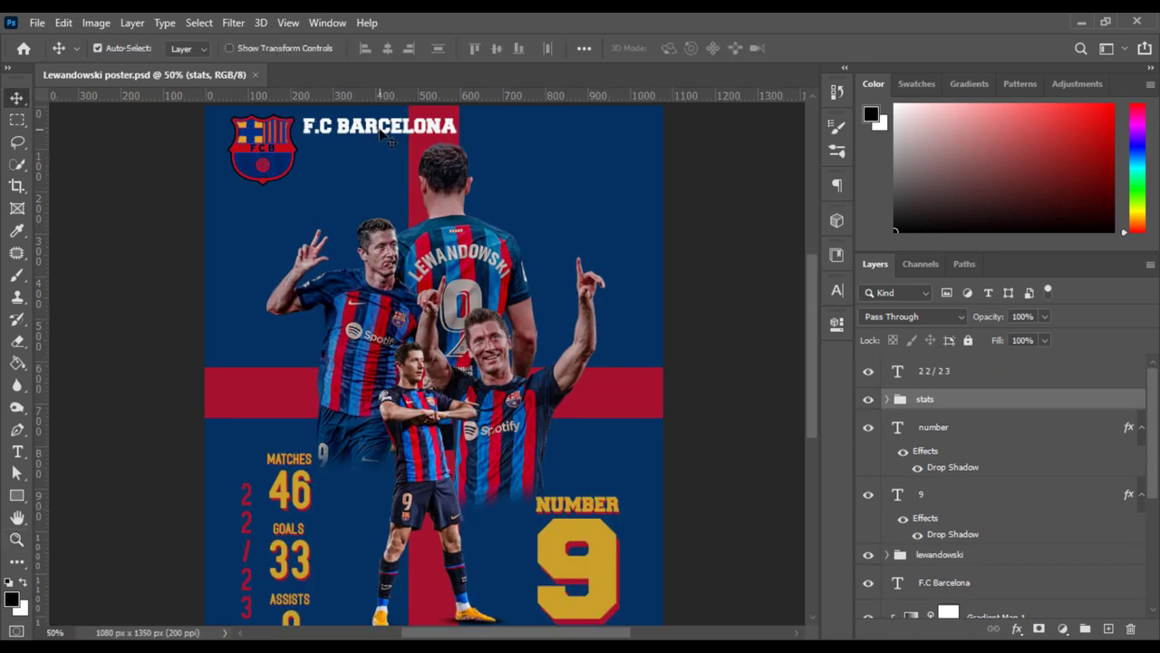
double_click(897, 582)
click(679, 48)
key(Return)
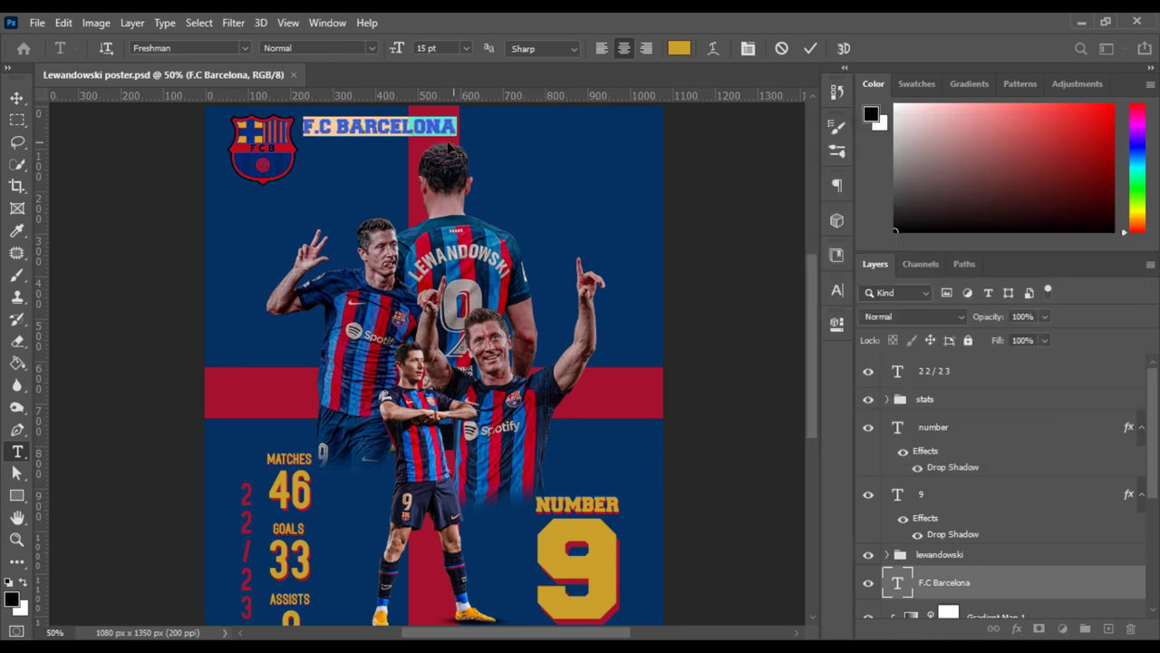
click(996, 558)
double_click(911, 559)
click(632, 379)
double_click(961, 415)
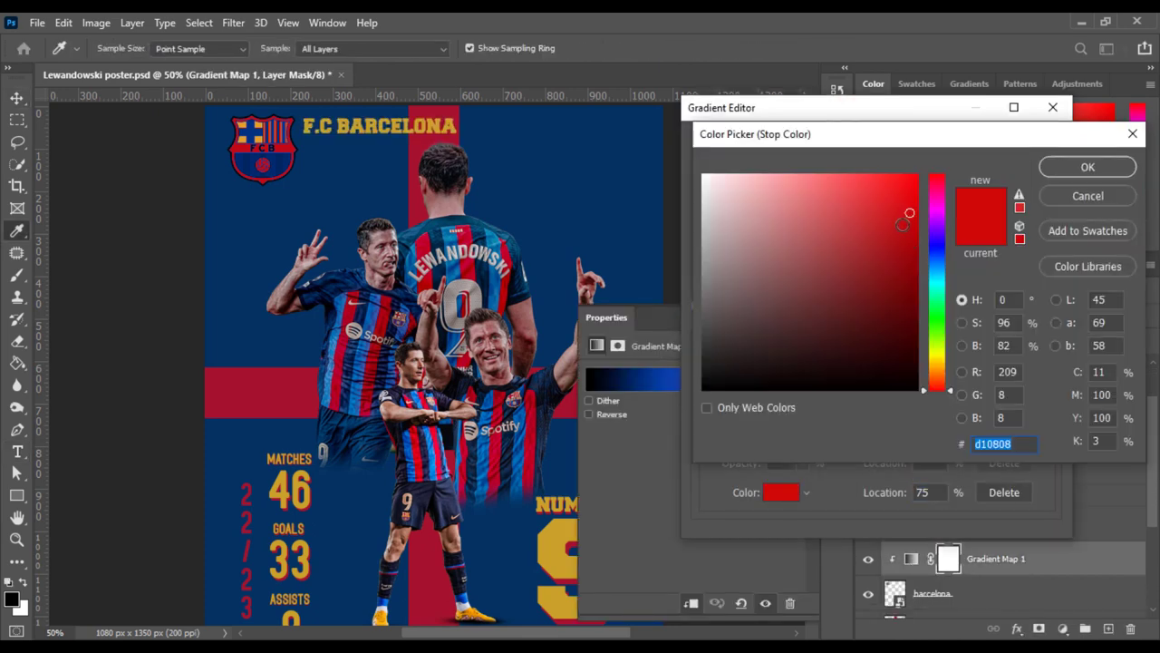
click(888, 223)
key(Return)
key(Return)
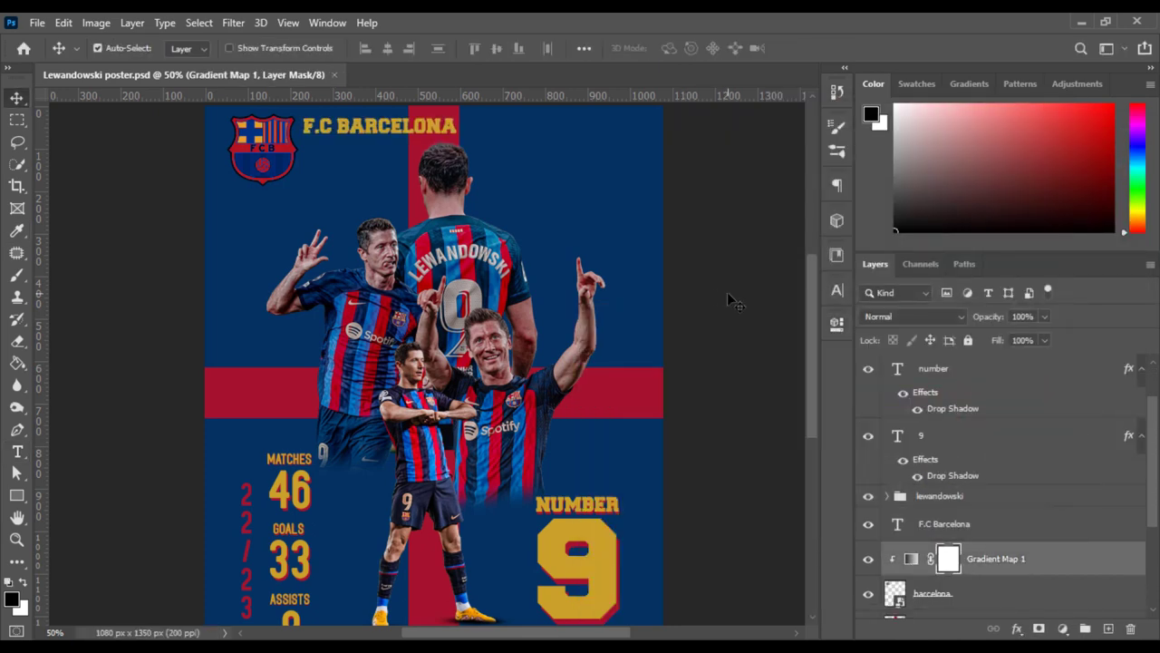
- Scale the crest down and delete its Gradient Map 1 adjustment
key(ctrl+0)
click(933, 593)
key(ctrl+t)
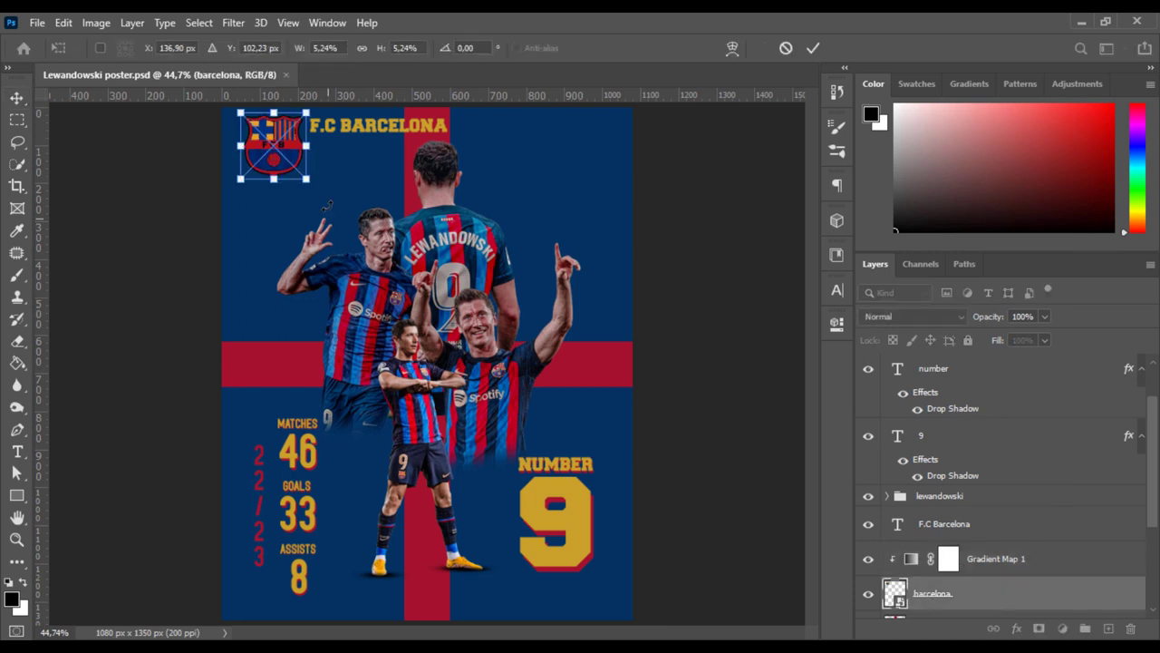
drag(311, 184, 281, 154)
key(Return)
drag(948, 558, 1133, 629)
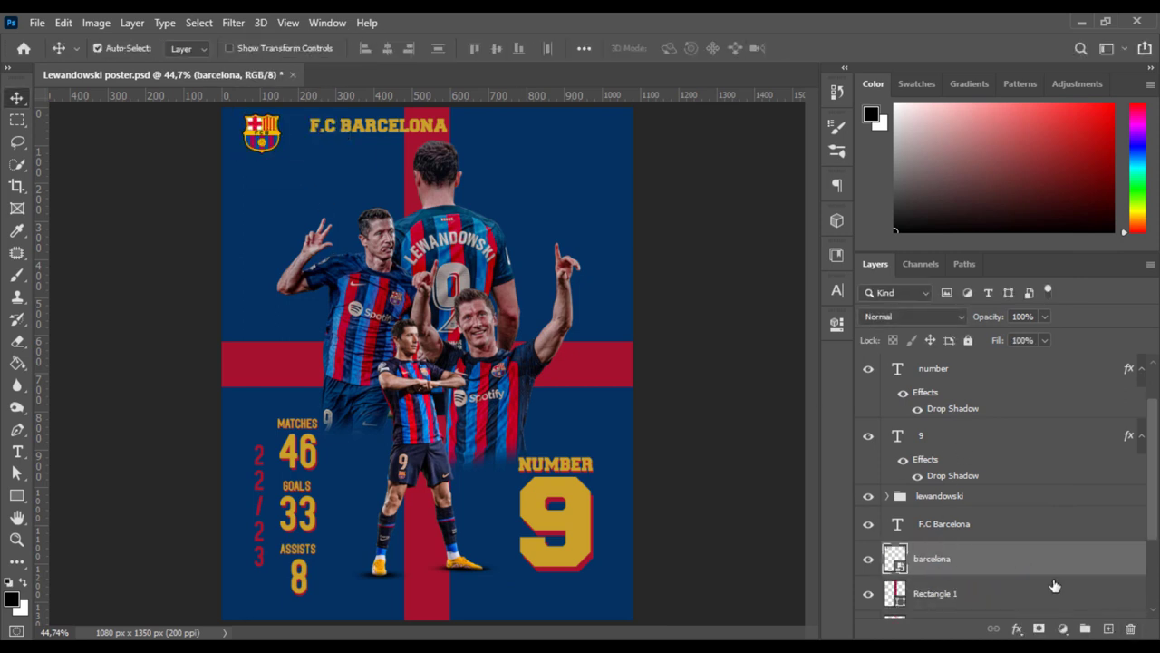
- Nudge the F.C Barcelona title left and down beside the crest
click(971, 534)
key(shift+Left)
key(shift+Left)
key(shift+Left)
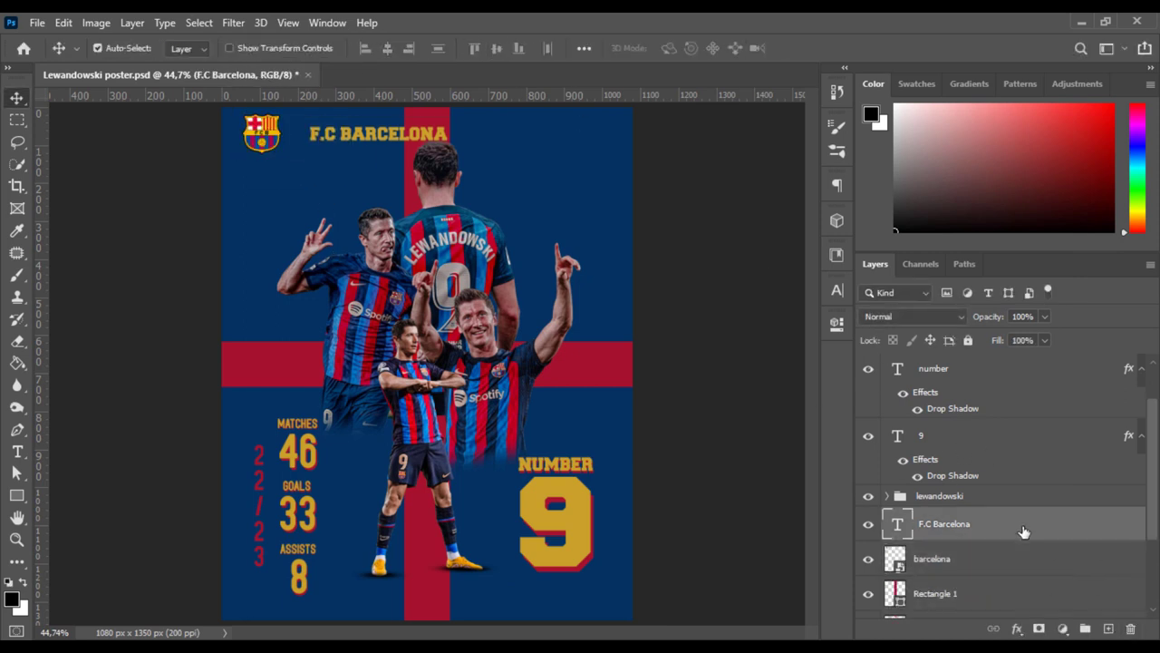
key(shift+Down)
key(Down)
key(Down)
key(Down)
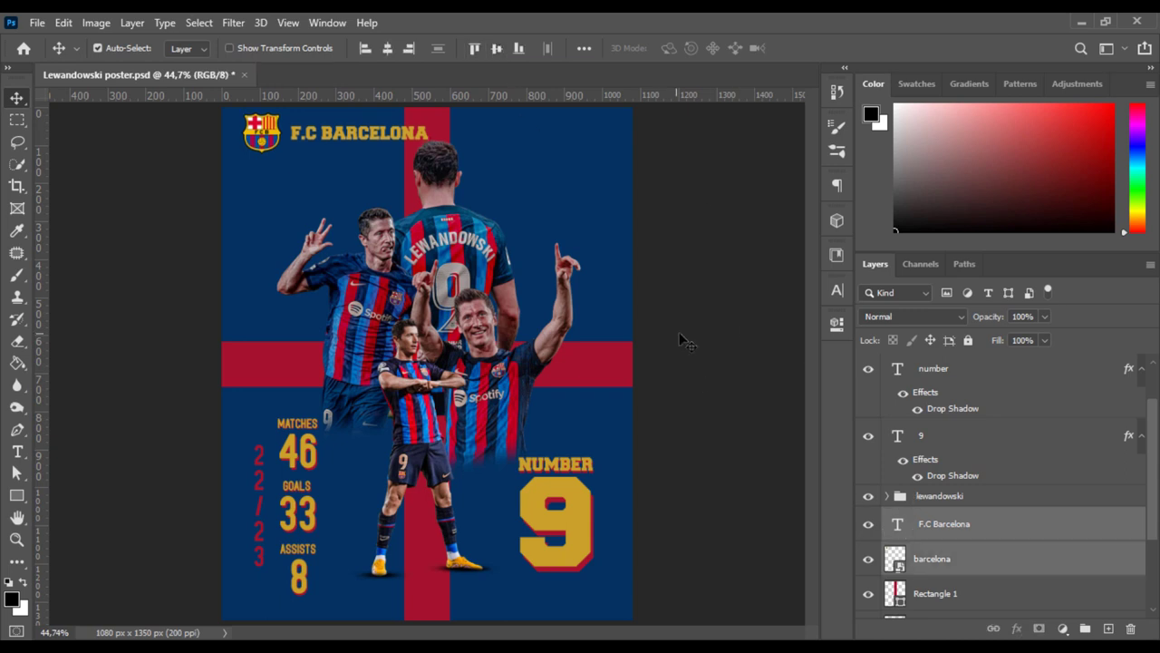
- Type the player's name as a new text layer under the header
click(679, 331)
scroll(909, 536, up, 3)
click(959, 371)
key(t)
click(327, 182)
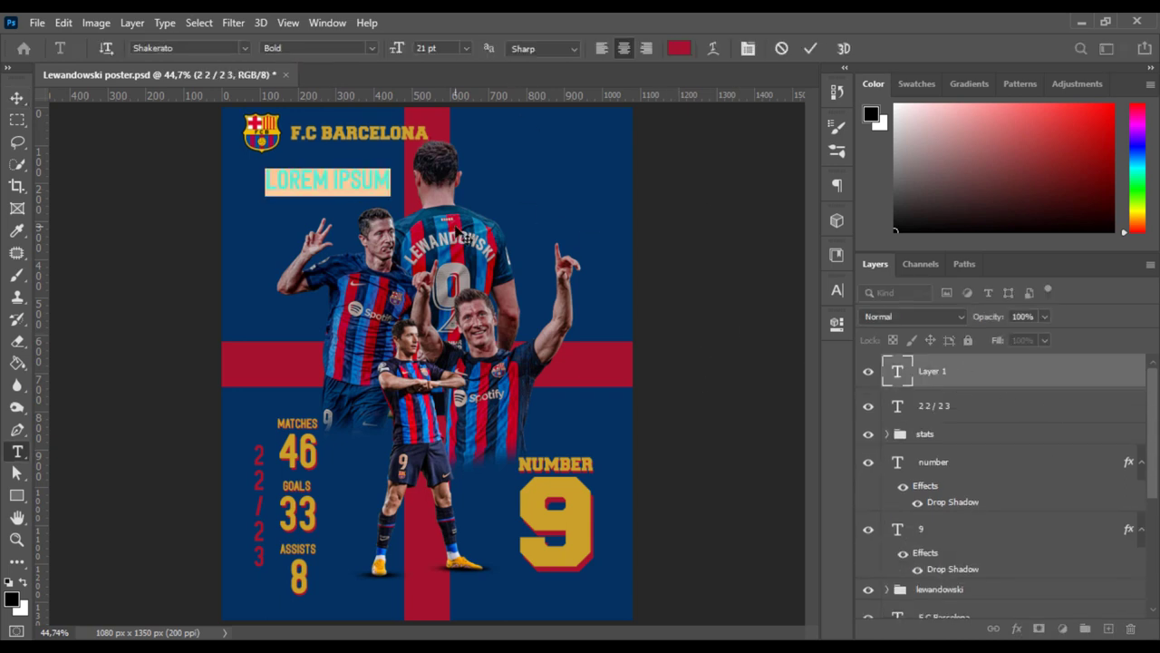
text(OBERT WANDOWSKI)
- Style the name in Freshman at 40 pt with wider line spacing
key(ctrl+a)
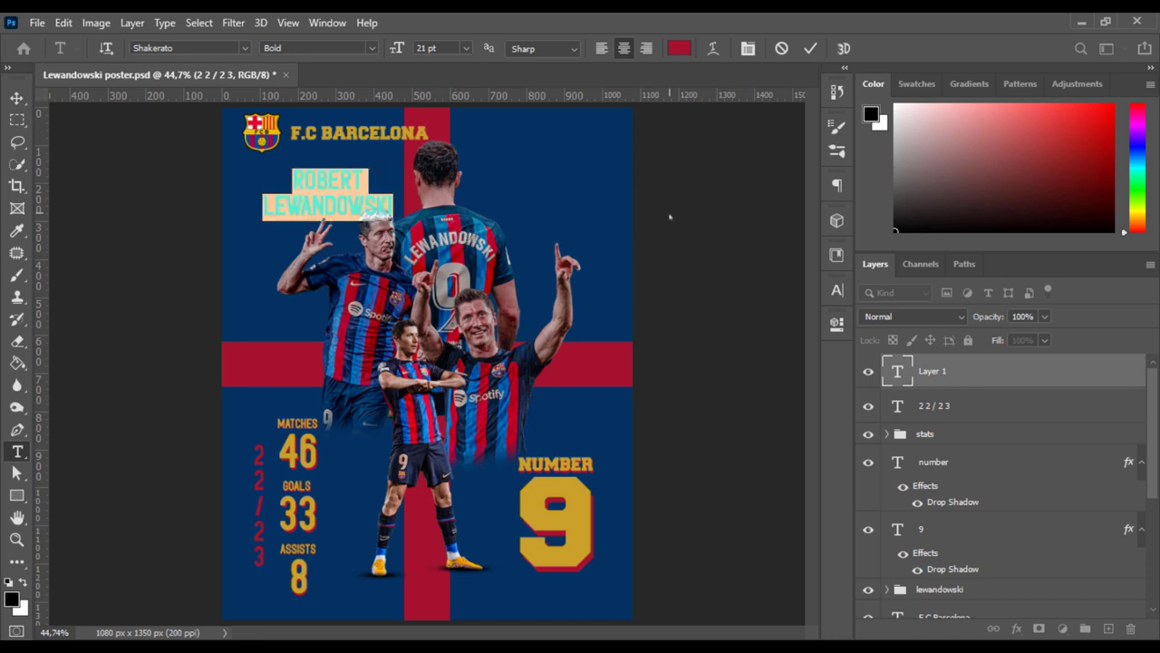
click(836, 290)
click(735, 314)
click(725, 381)
drag(743, 336, 771, 335)
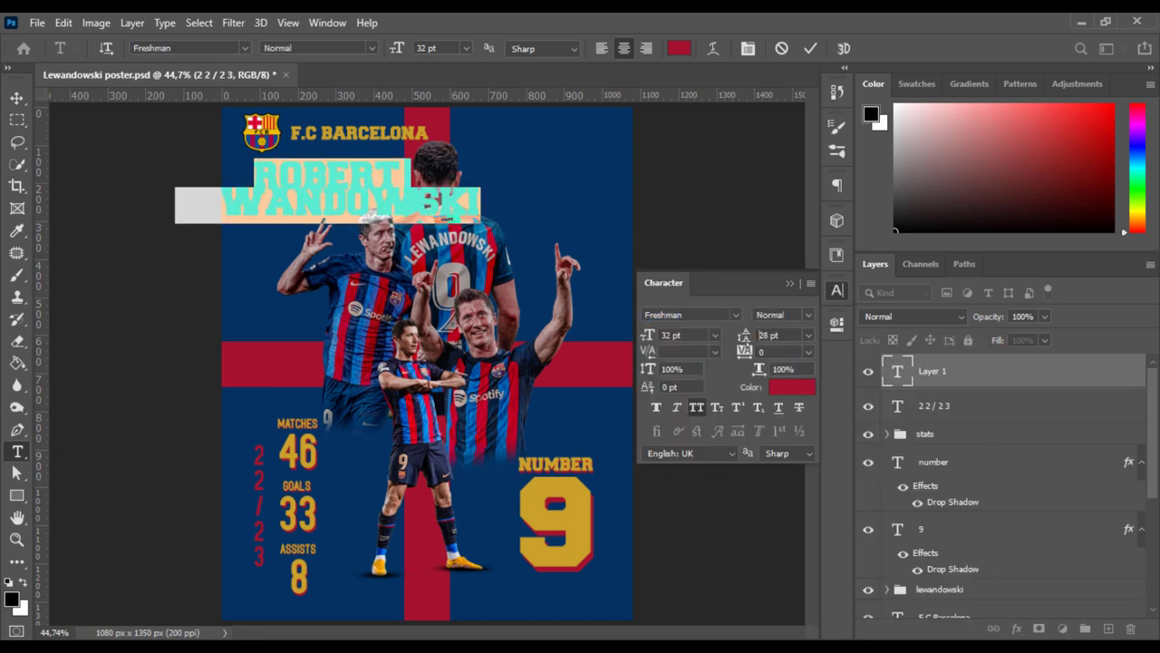
drag(647, 335, 774, 335)
click(811, 48)
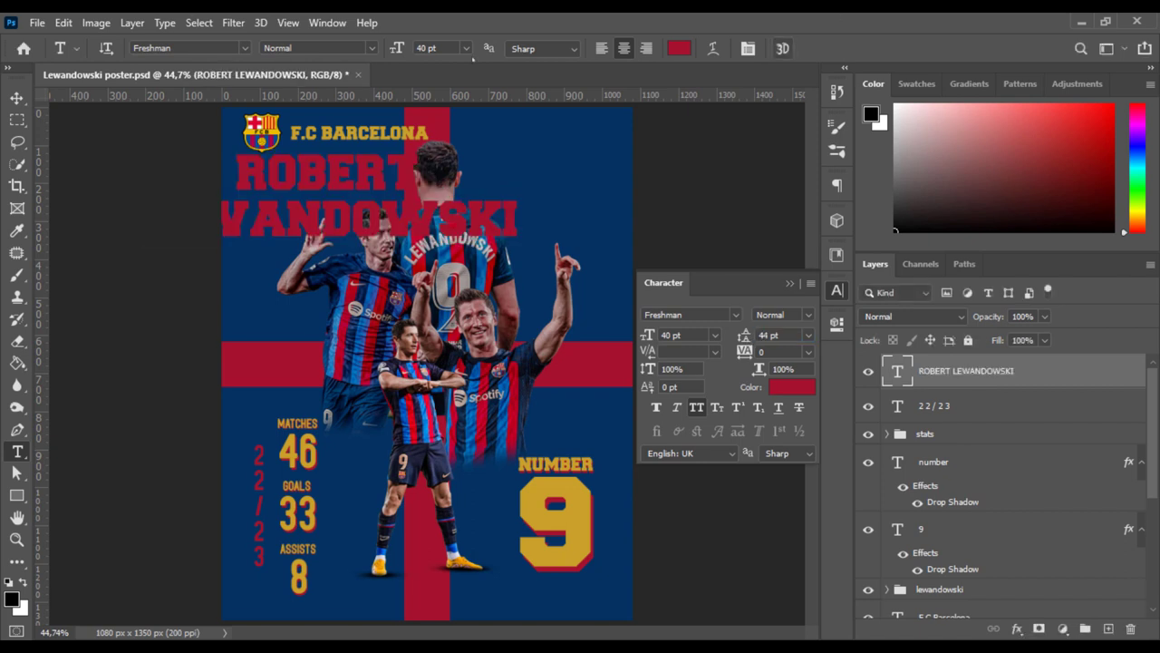
- Move the name title layer below the player cutouts group
key(v)
click(836, 290)
click(98, 48)
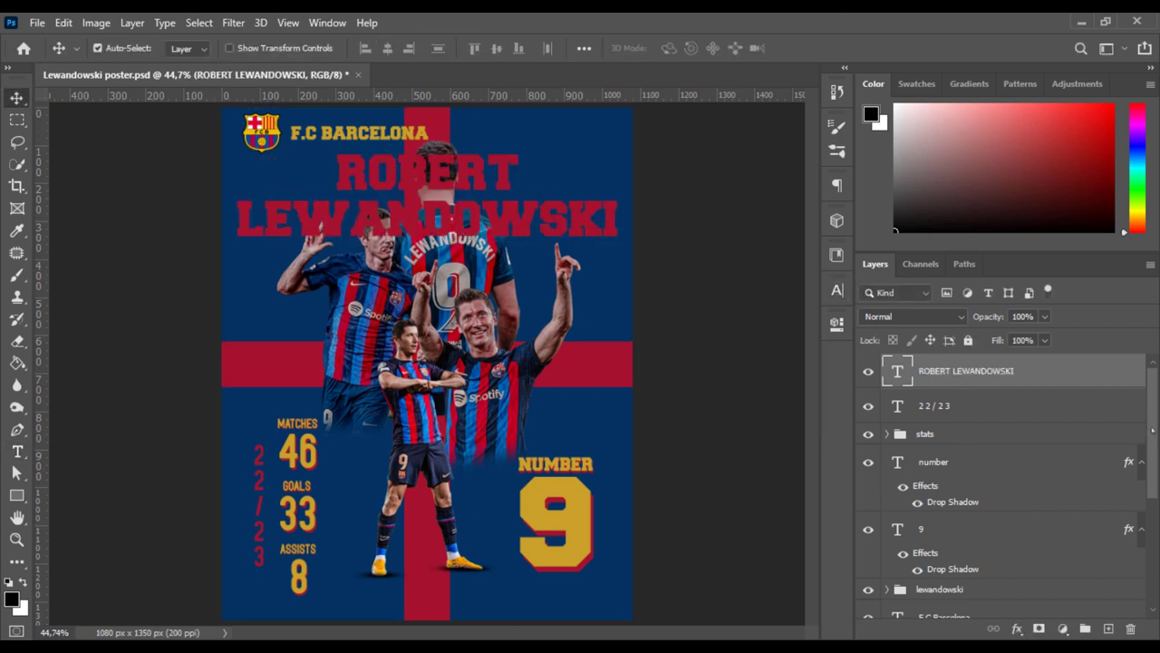
drag(981, 374, 978, 585)
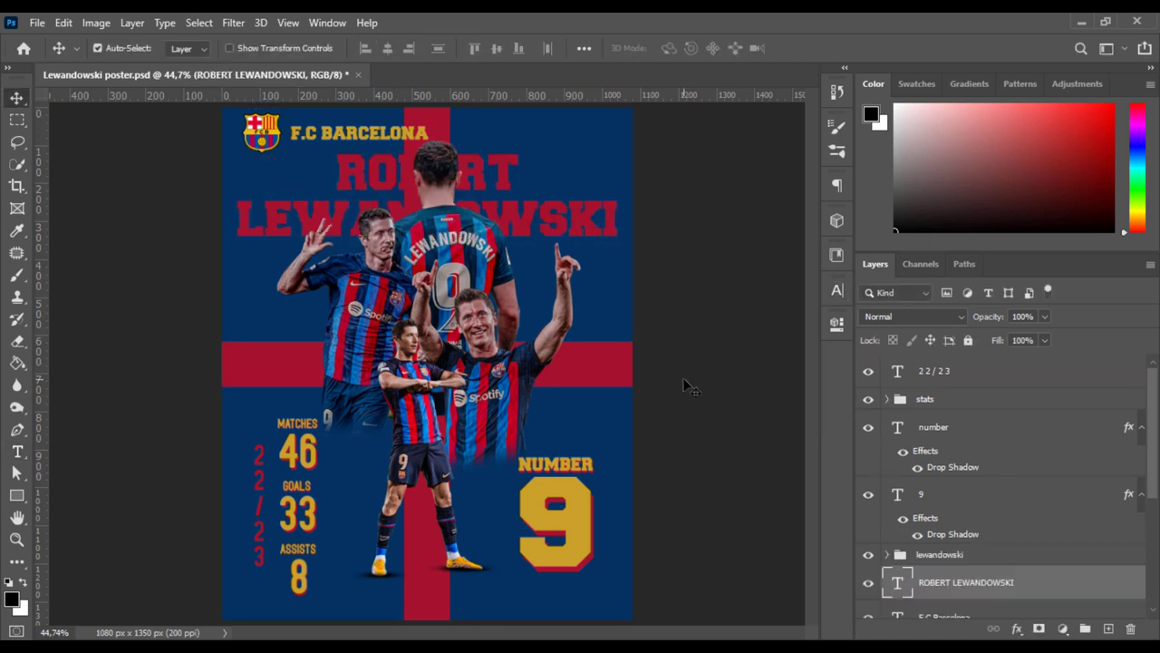
- Recolour the name title cream #e5dec8, undoing an accidental duplicate layer
double_click(892, 584)
click(679, 48)
click(717, 202)
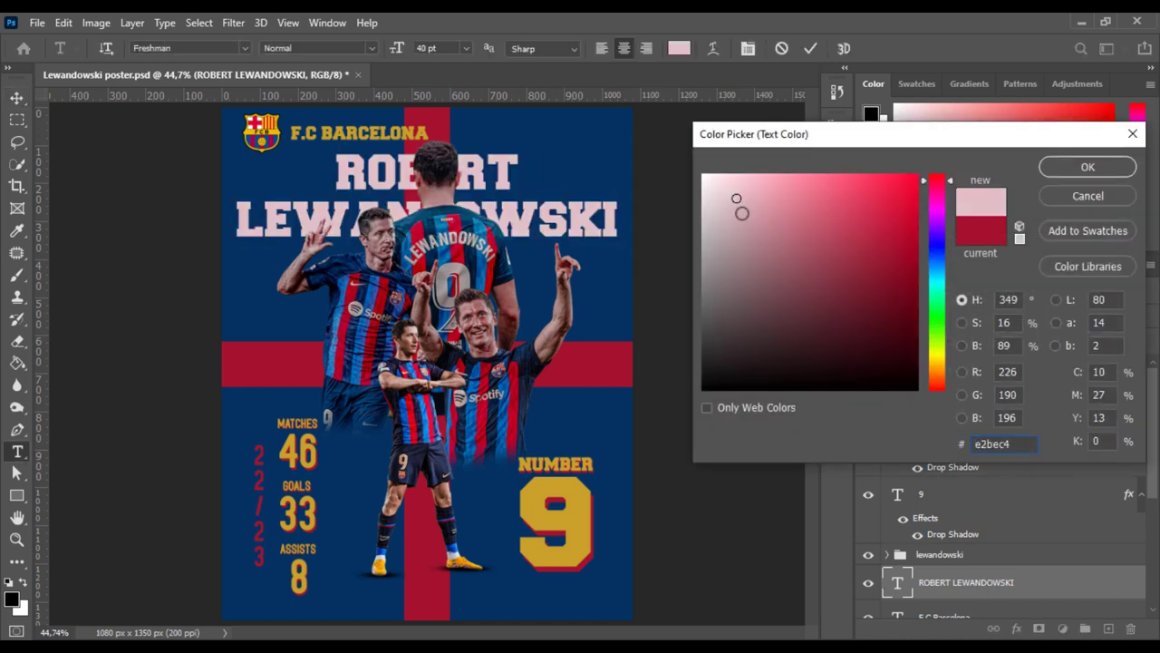
text(c8a129e6dcc8)
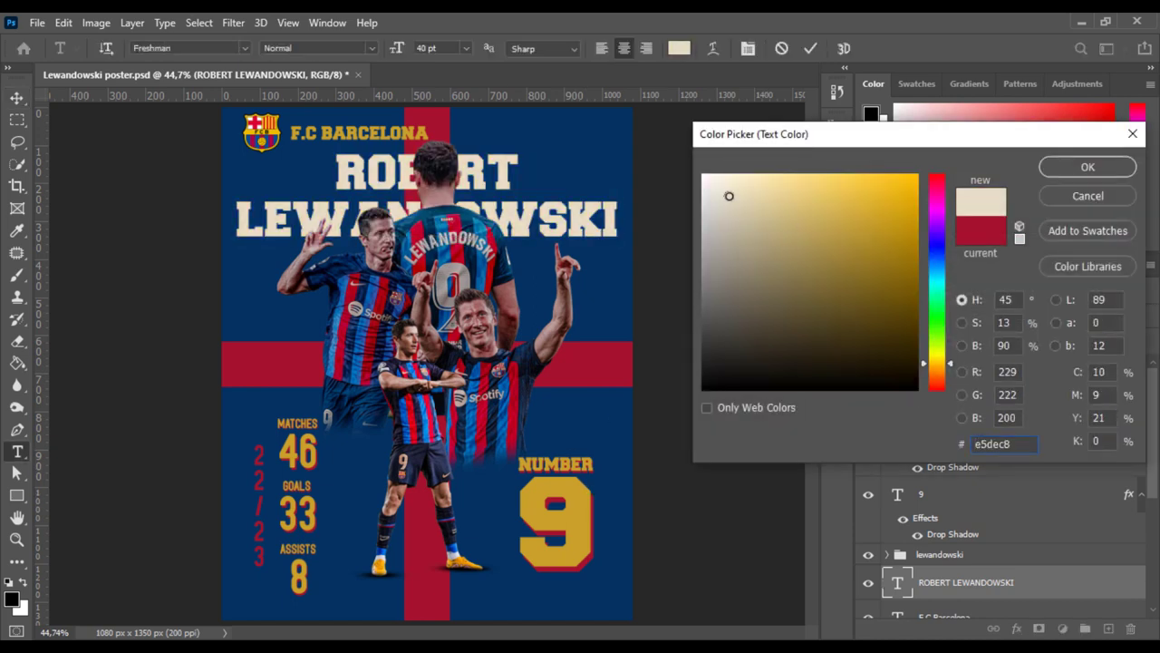
key(Return)
key(ctrl+Return)
key(v)
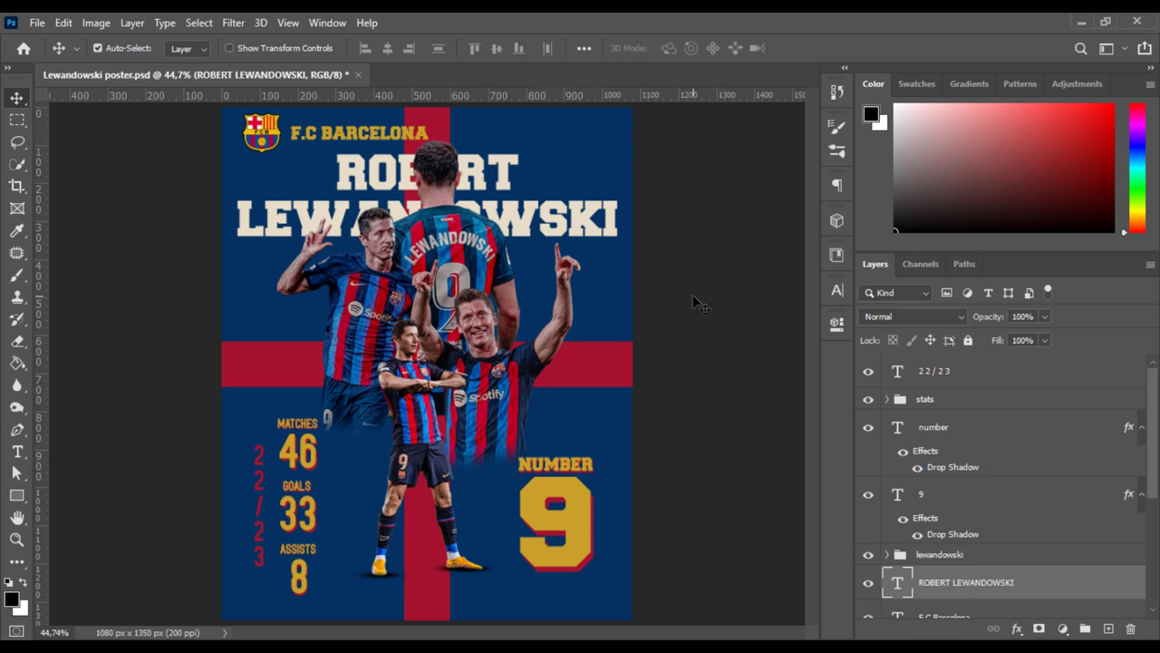
mouse_move(969, 585)
mouse_down()
mouse_move(997, 550)
mouse_move(1051, 548)
mouse_up()
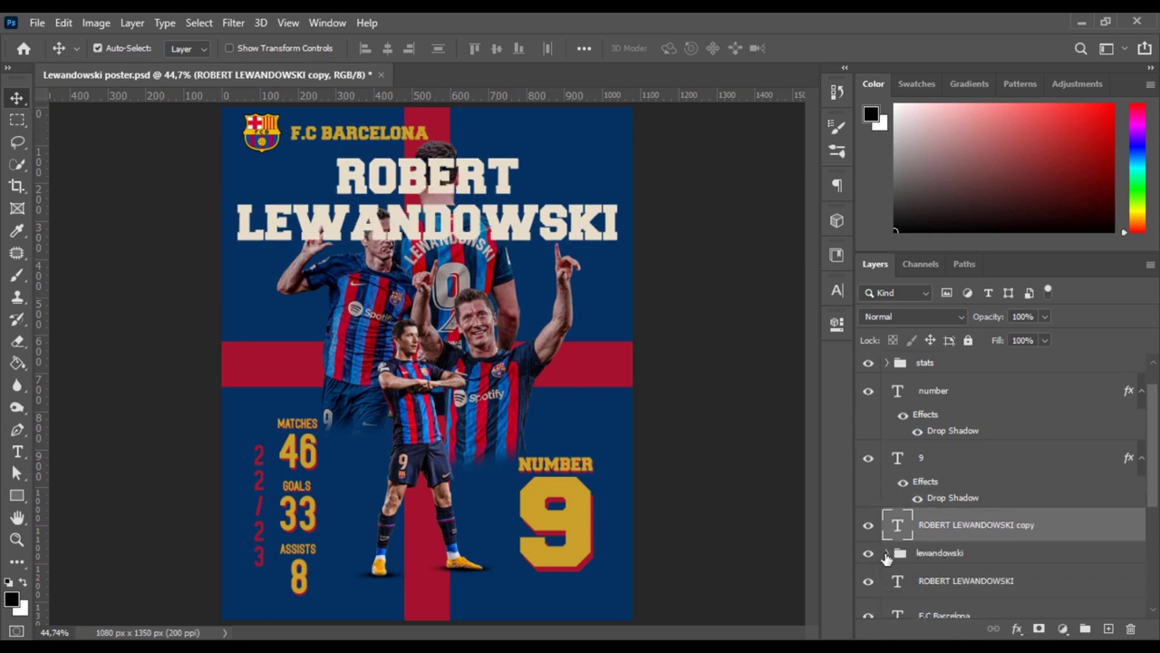
click(925, 554)
key(ctrl+z)
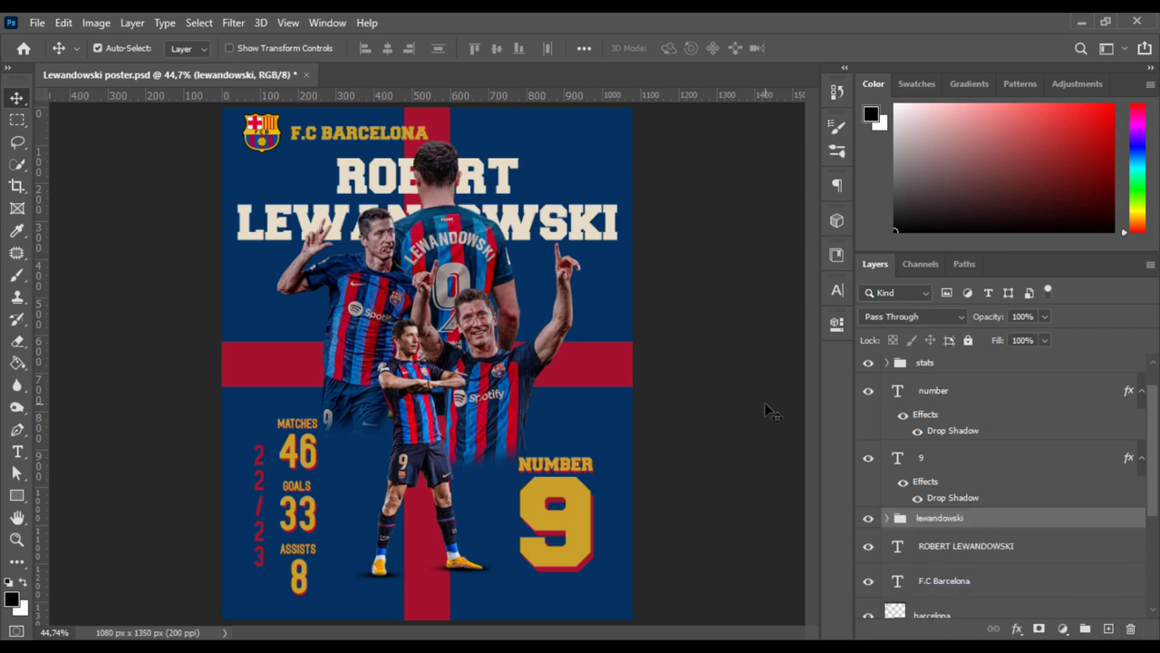
- Add a layer mask to the horizontal red bar and set a grunge brush to 85 px
click(624, 374)
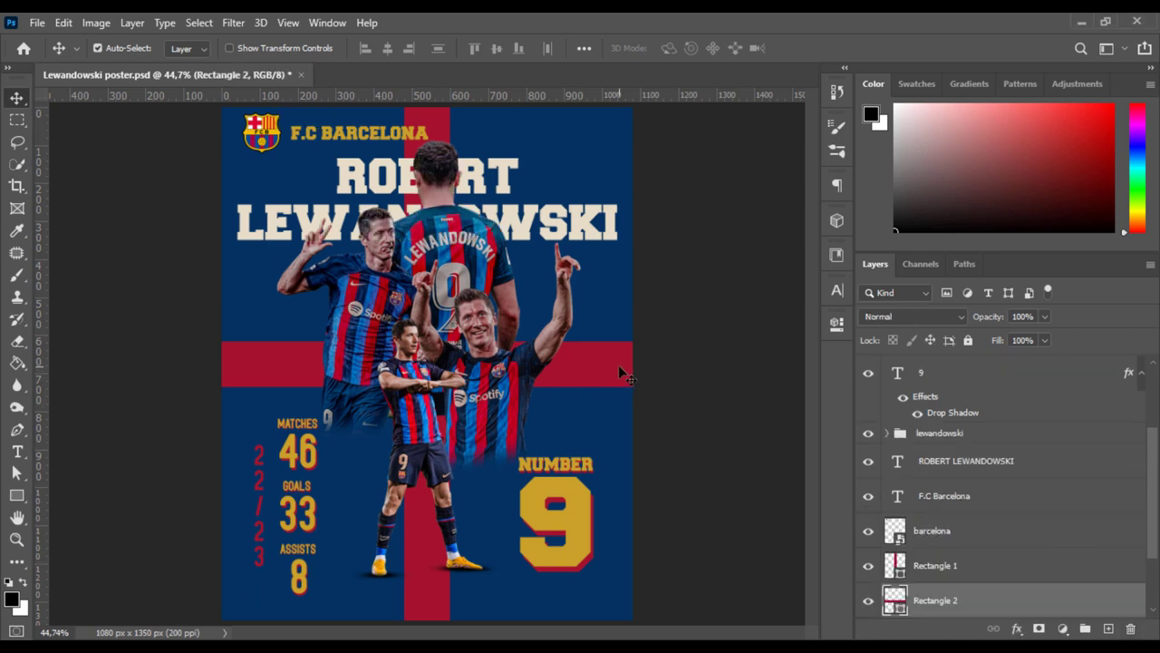
click(1045, 634)
key(b)
right_click(288, 289)
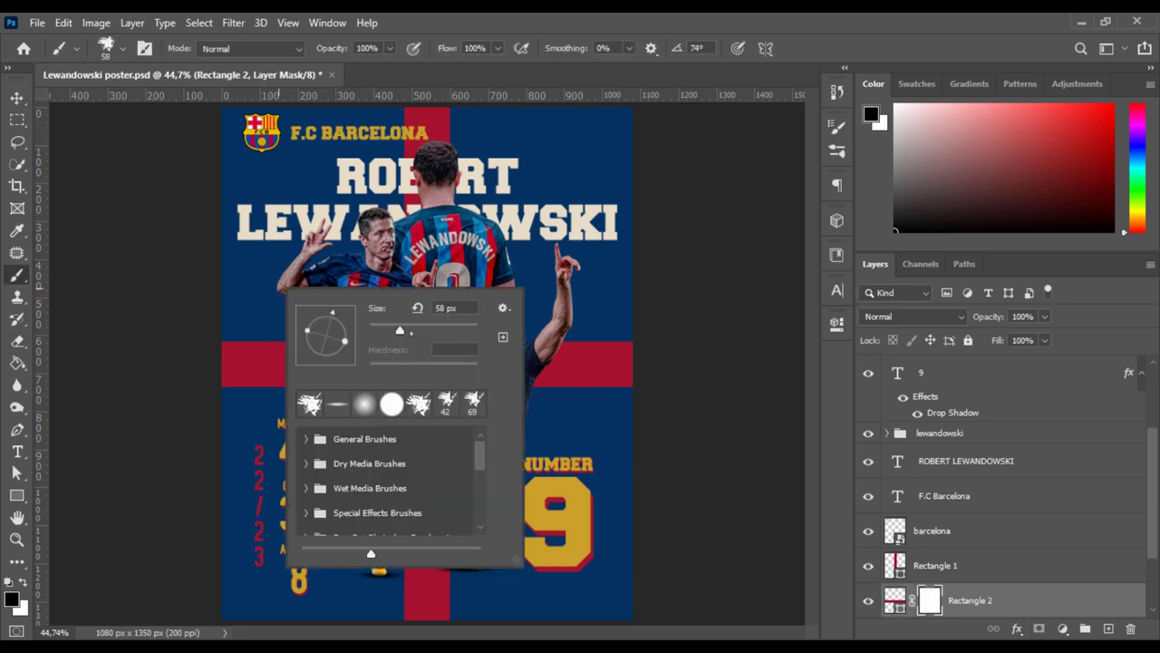
text(85)
key(Return)
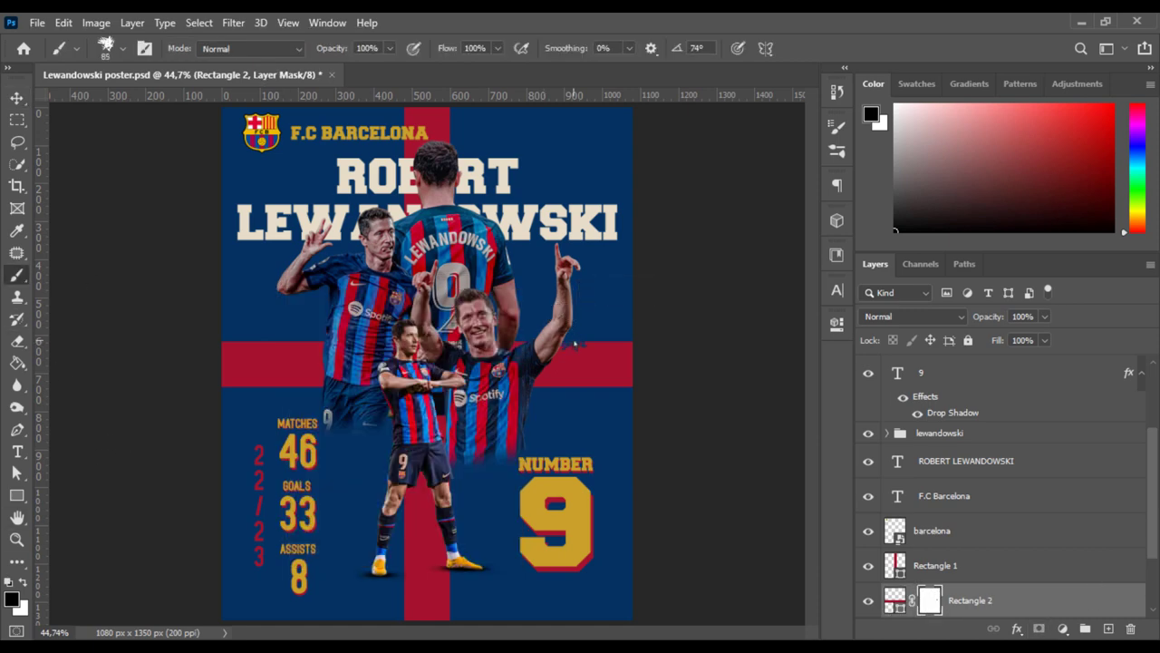
- Stamp grunge texture in black along the bar's edges on its mask
click(277, 336)
click(217, 382)
click(289, 389)
click(356, 335)
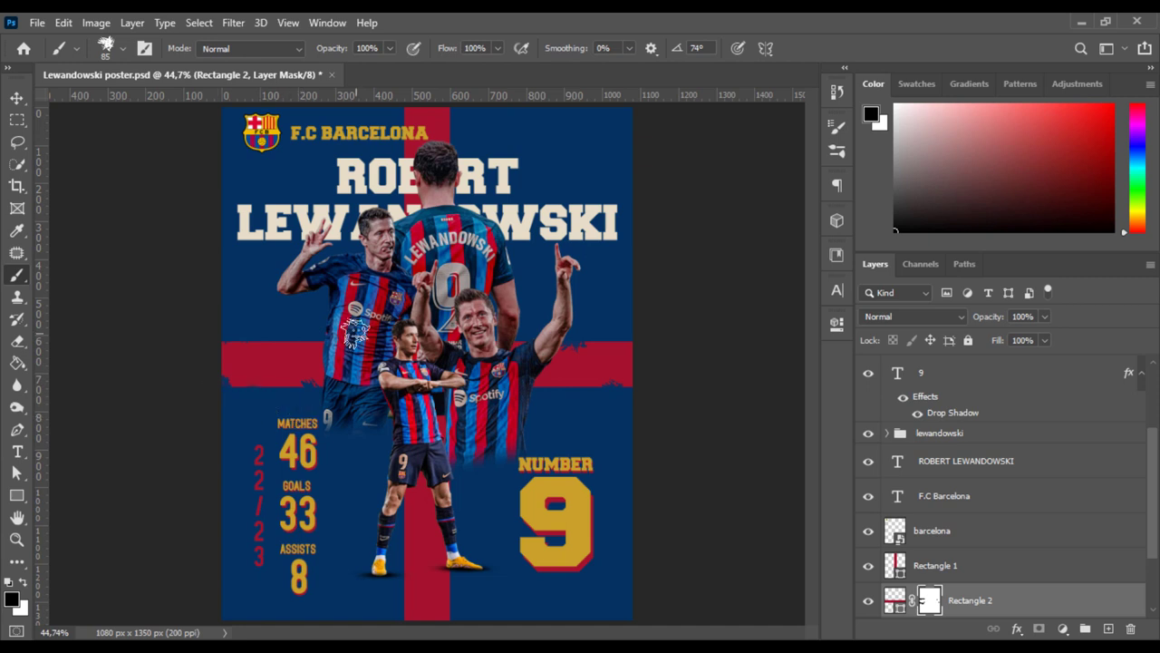
click(579, 332)
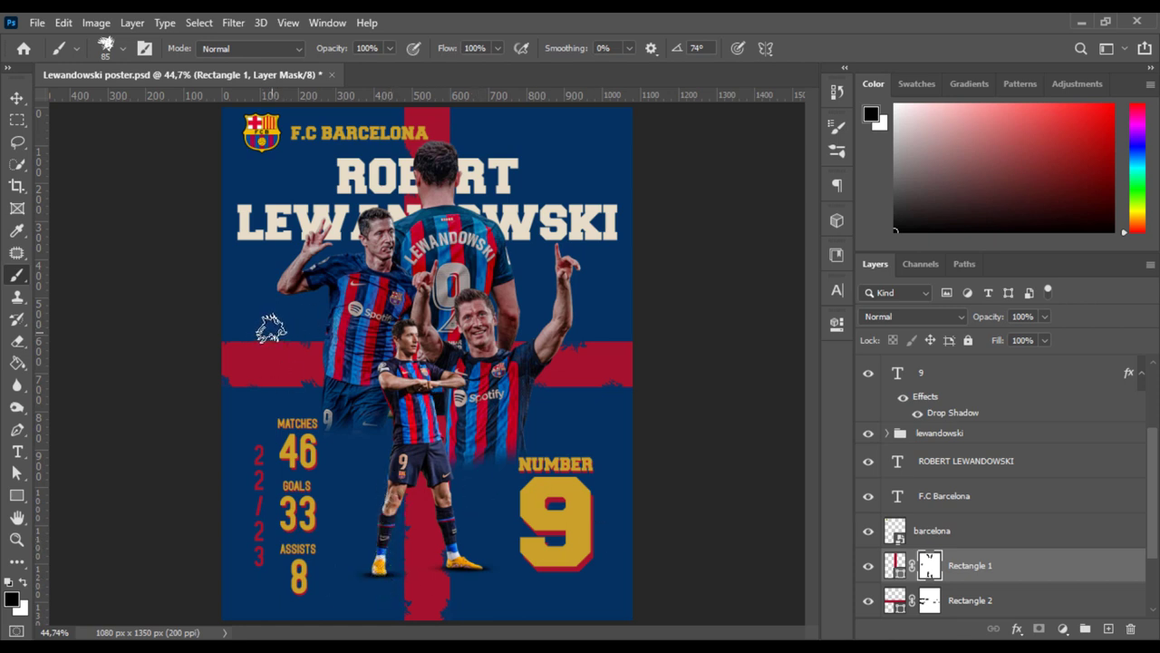
click(932, 600)
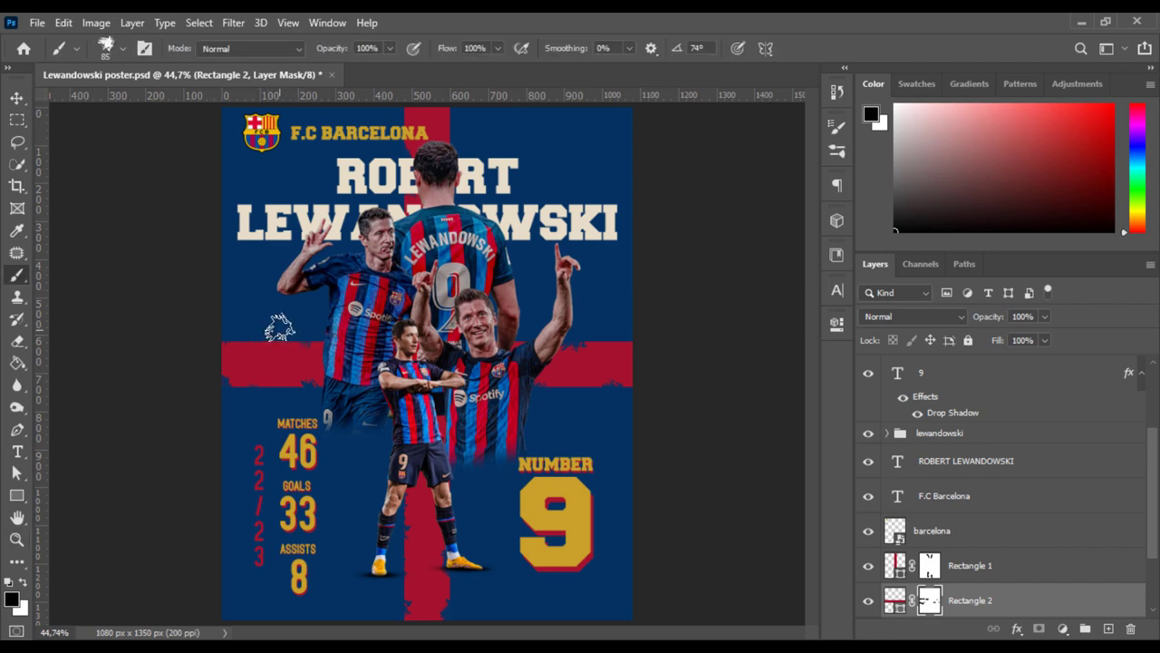
right_click(296, 317)
click(279, 333)
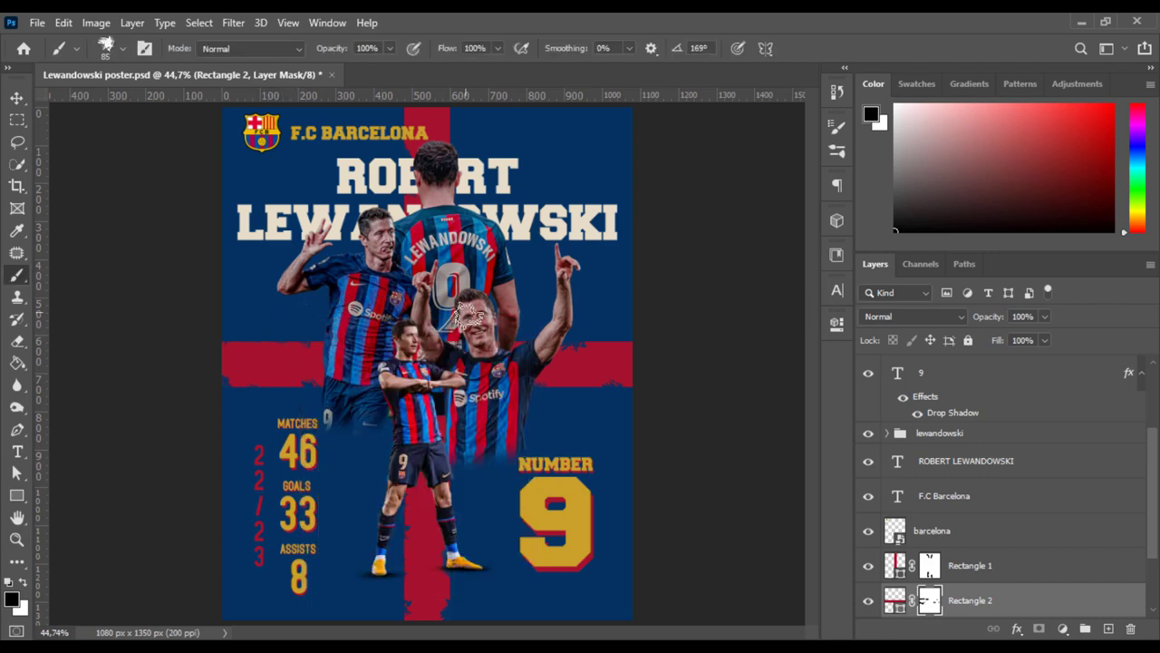
key(v)
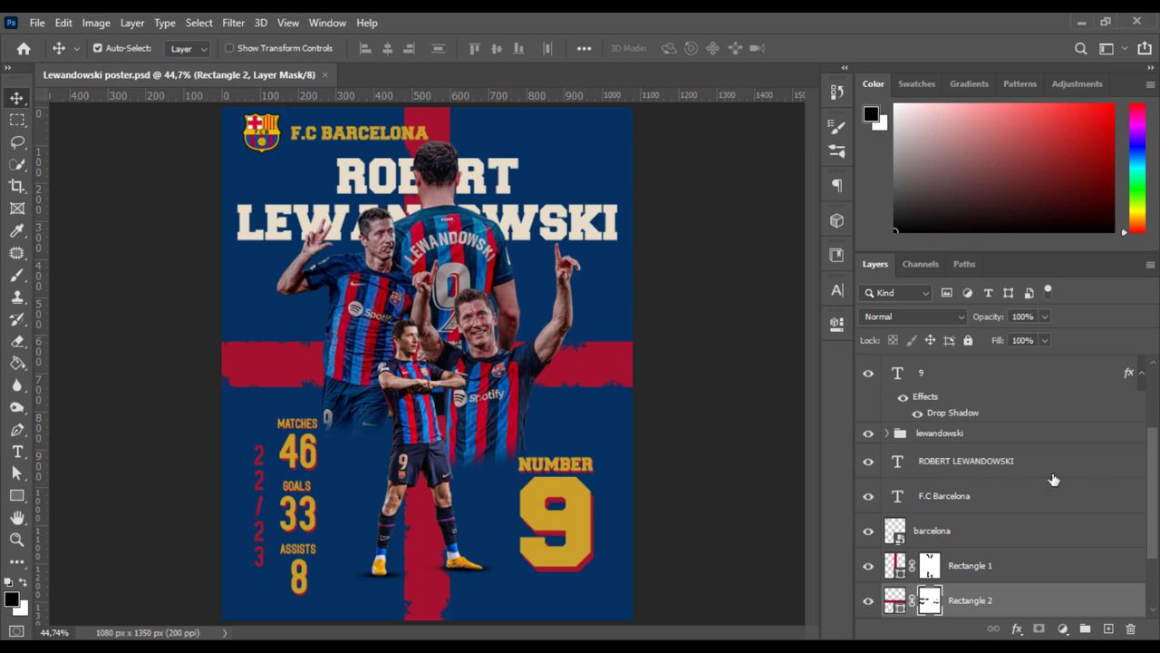
- Move the ROBERT LEWANDOWSKI title up to the top right
double_click(897, 460)
key(ctrl+t)
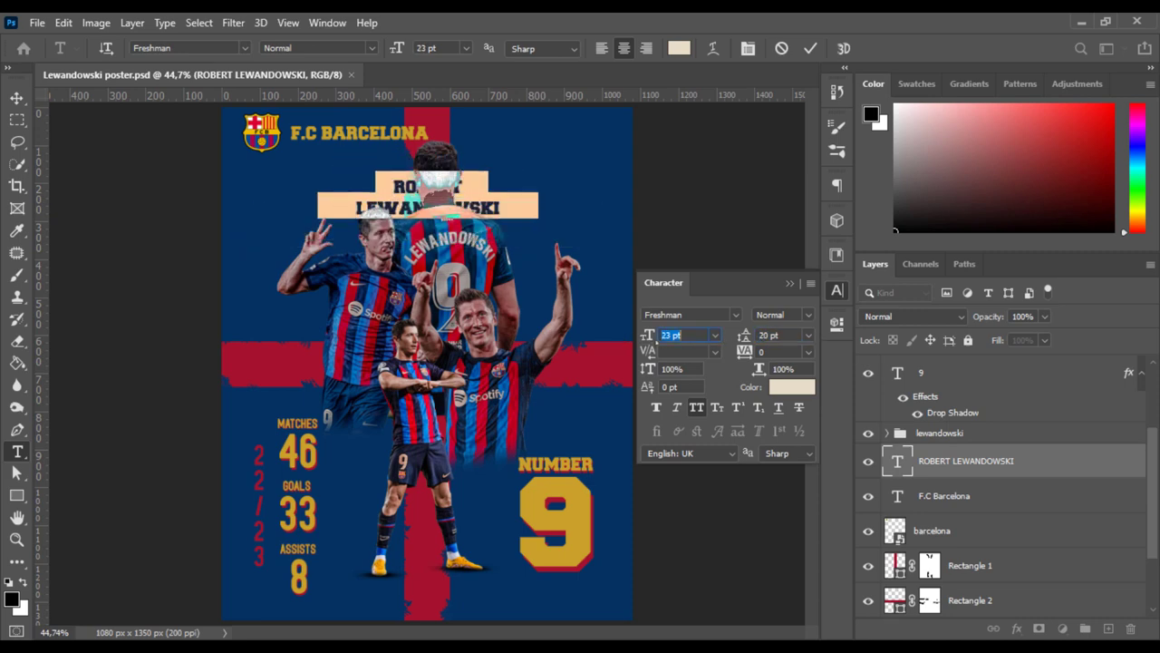
key(Return)
key(ctrl+t)
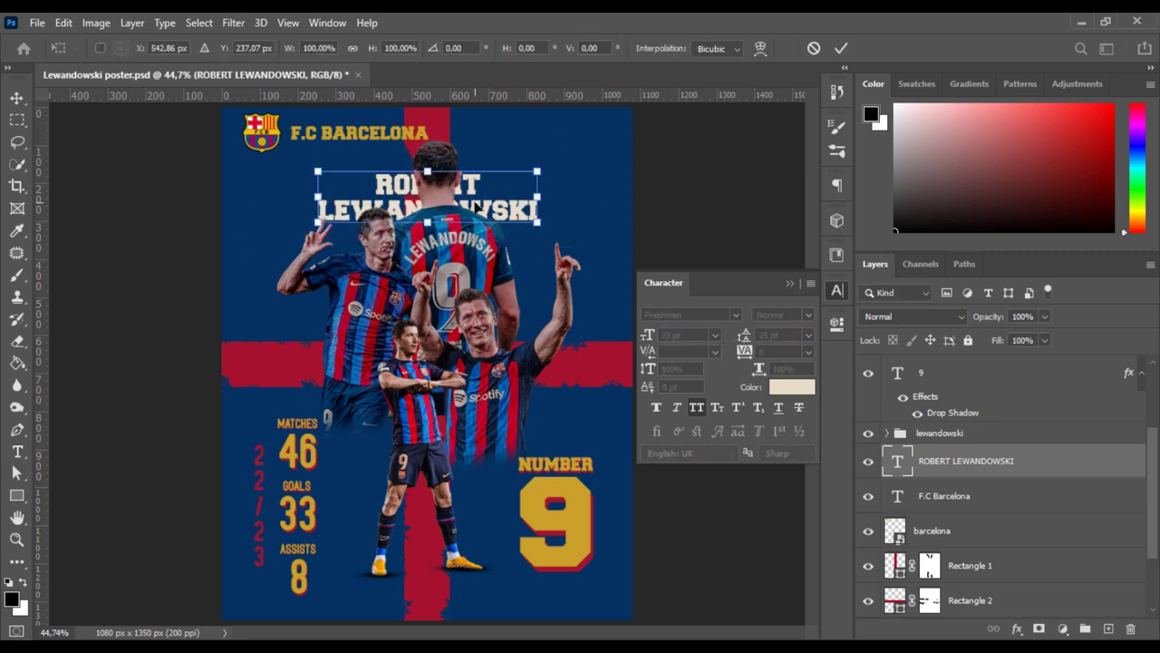
drag(475, 207, 584, 176)
click(841, 48)
- Set the title to 17 pt with 20 pt leading and nudge it upward
double_click(897, 461)
click(671, 334)
text(17)
key(Return)
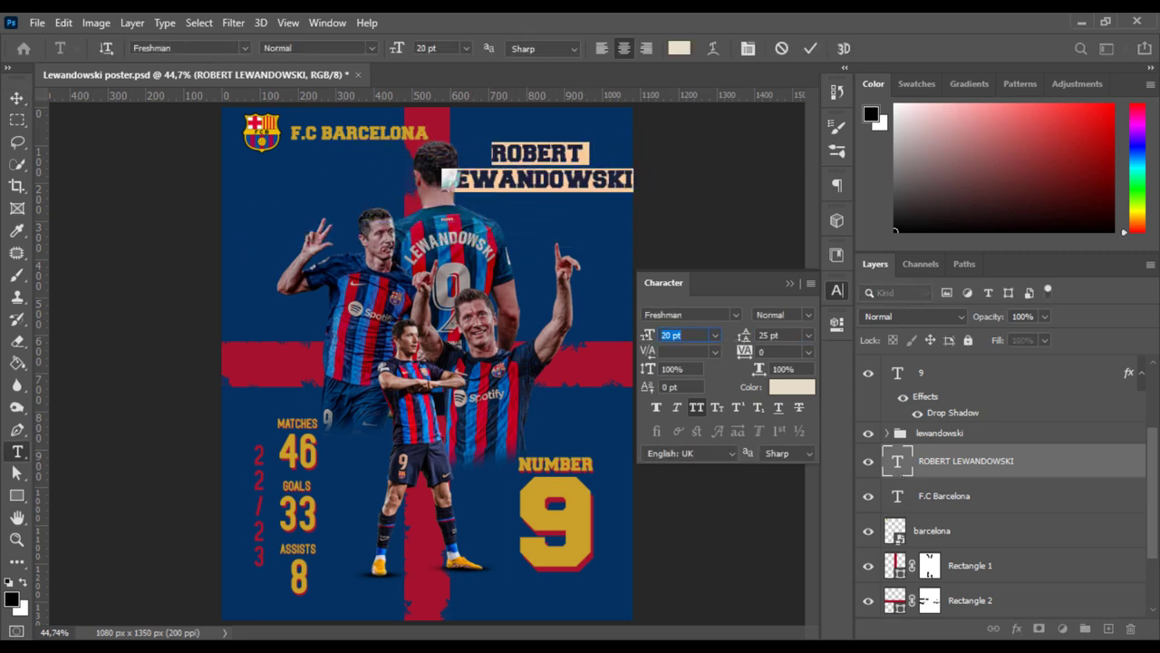
click(771, 335)
text(20)
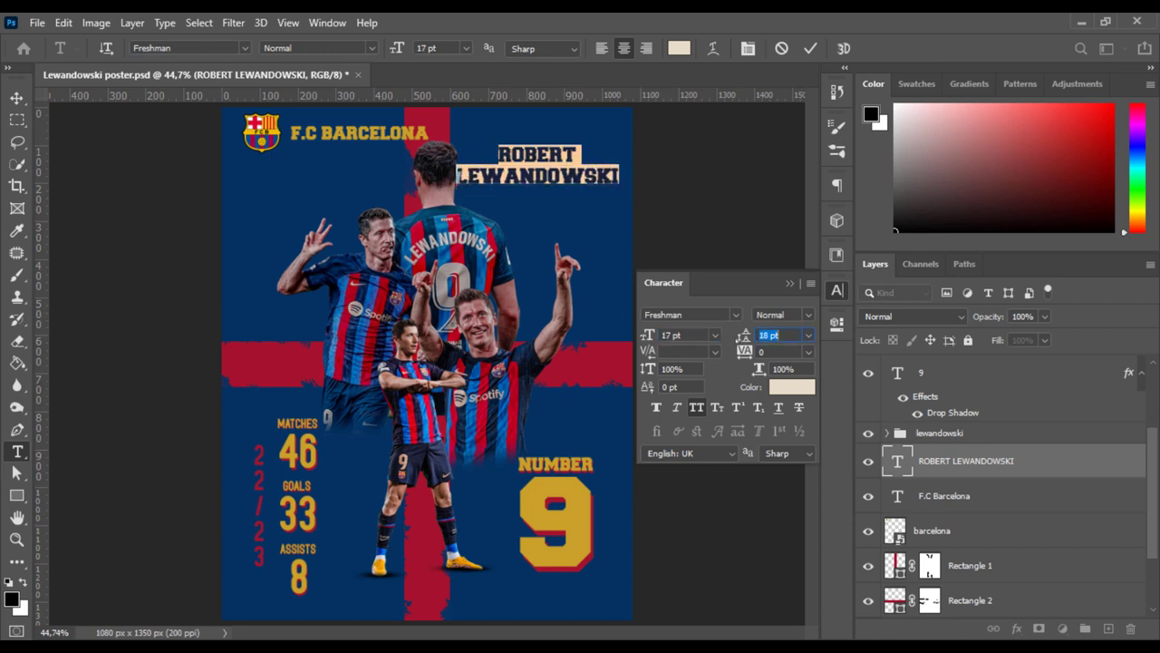
key(Return)
click(811, 48)
key(shift+Up)
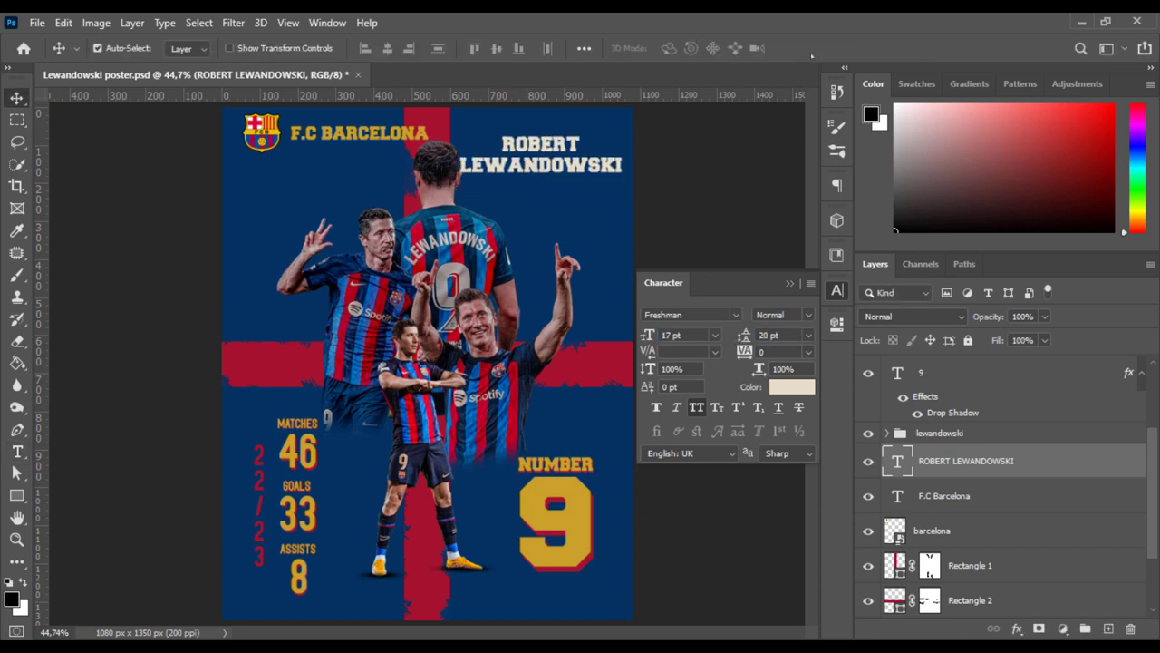
key(shift+Up)
key(shift+Up)
key(shift+Up)
- Reduce the title font size to 16 pt
click(838, 290)
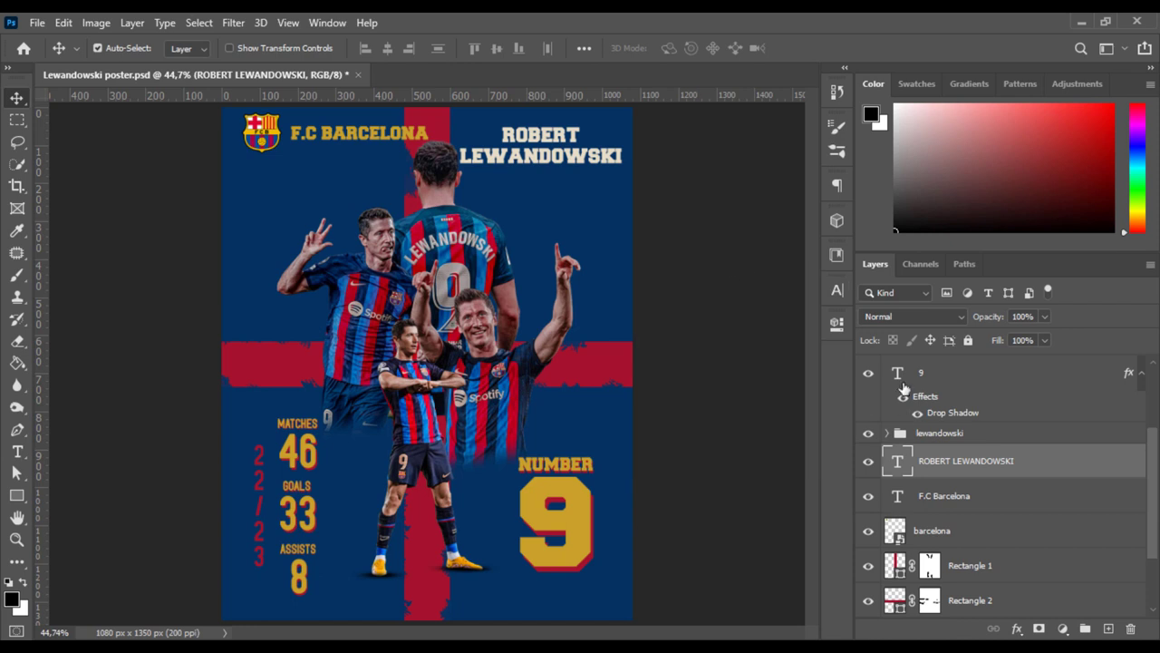
double_click(897, 461)
click(837, 290)
click(675, 334)
text(16)
key(Return)
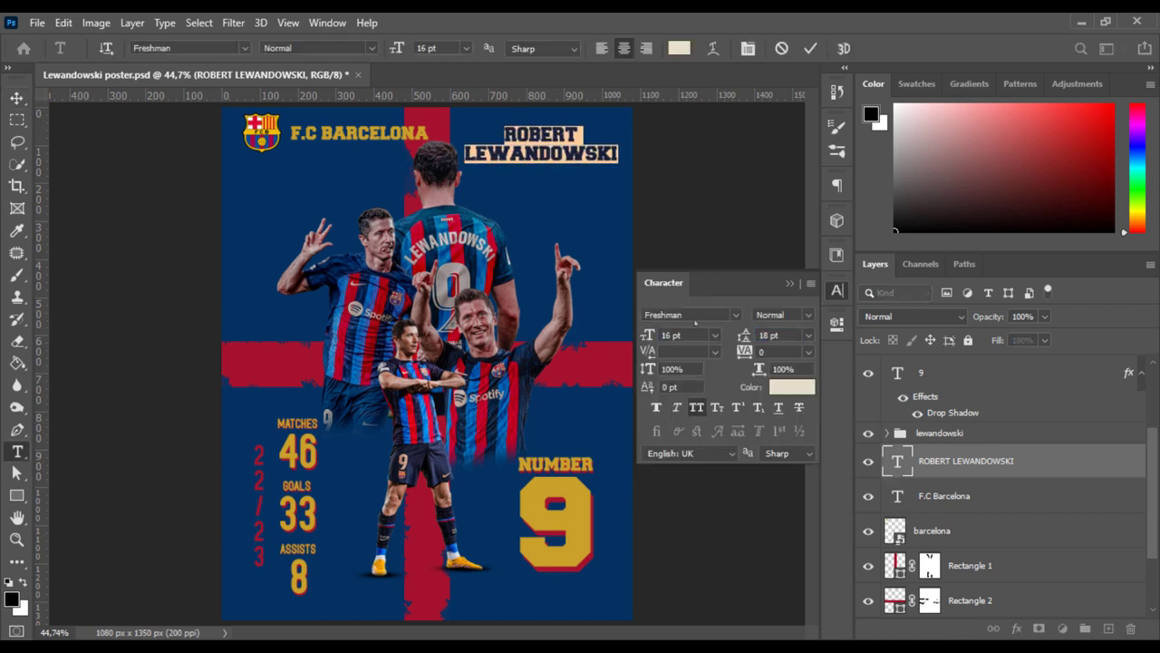
click(811, 48)
- Add a CF text layer and a POSITION text line under LEWANDOWSKI
key(t)
click(516, 215)
text(CF)
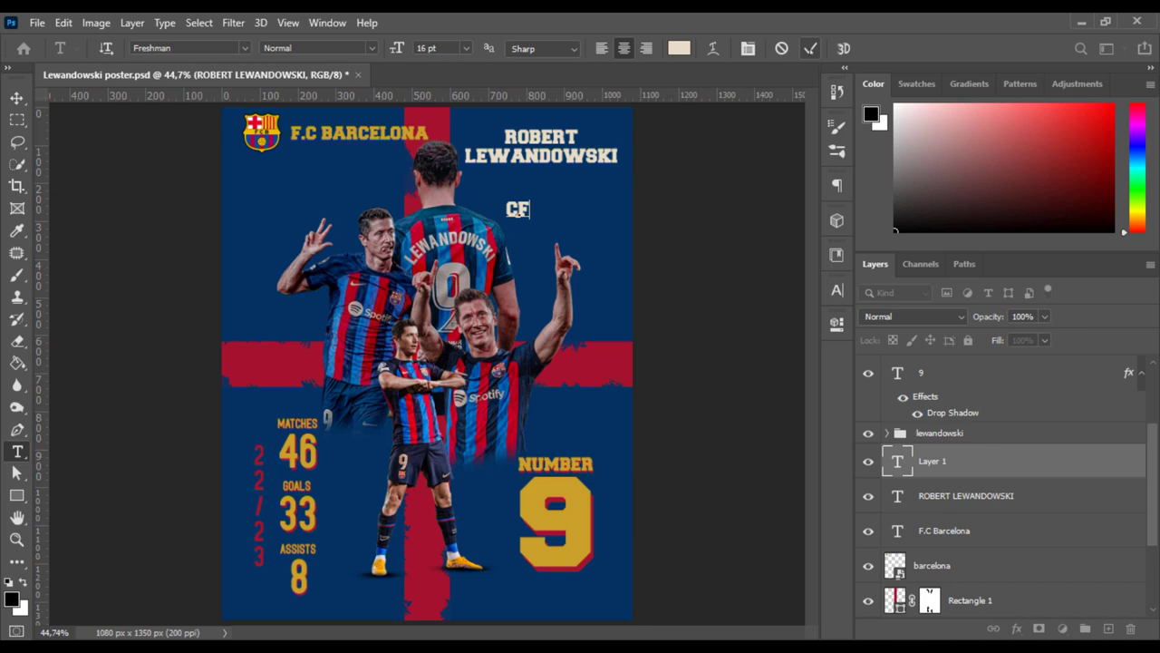
click(810, 48)
click(522, 178)
text(PO)
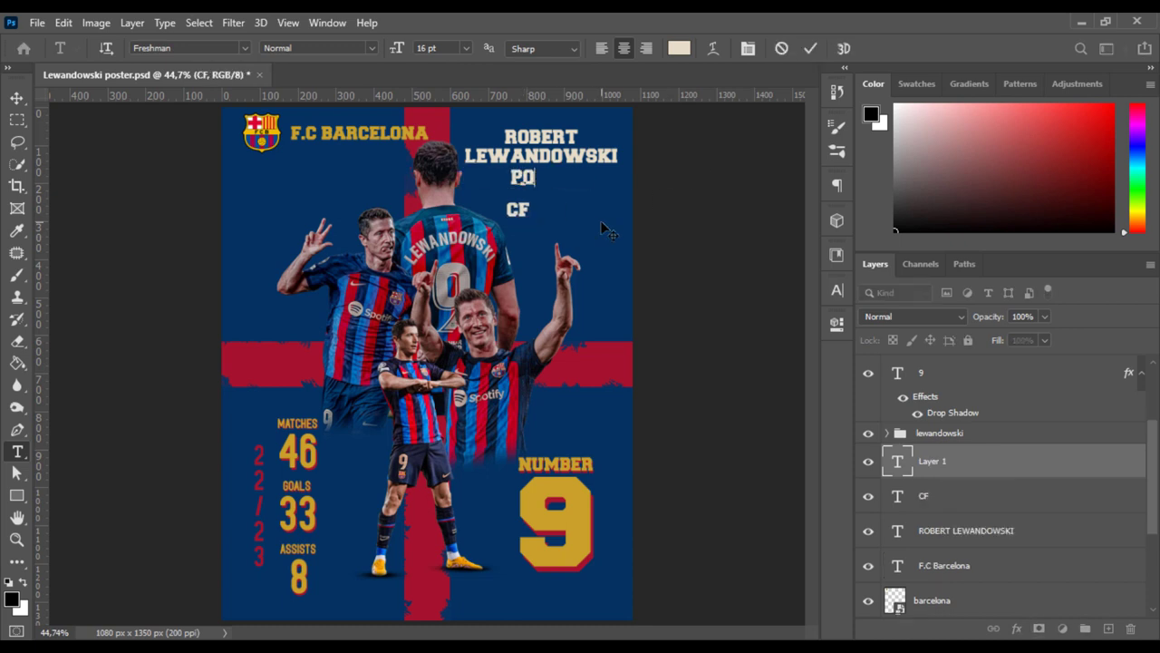
text(SITION)
- Set the POSITION text to 11 pt and commit its placement
key(ctrl+a)
key(ctrl+t)
text(11)
key(Return)
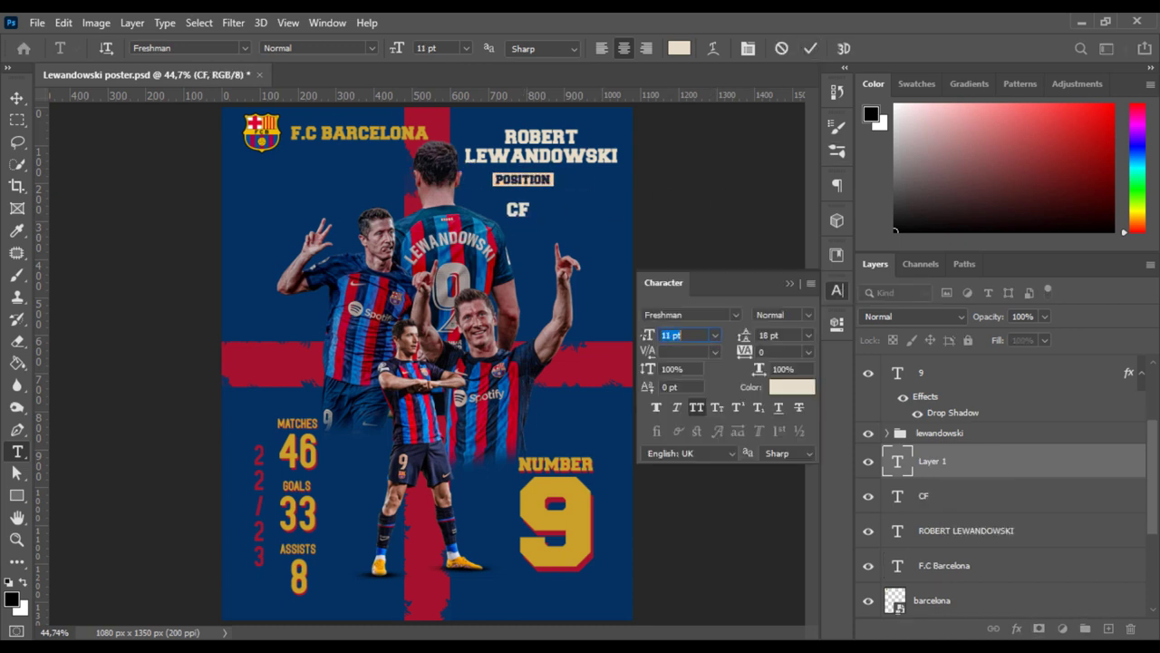
key(ctrl+Return)
key(ctrl+t)
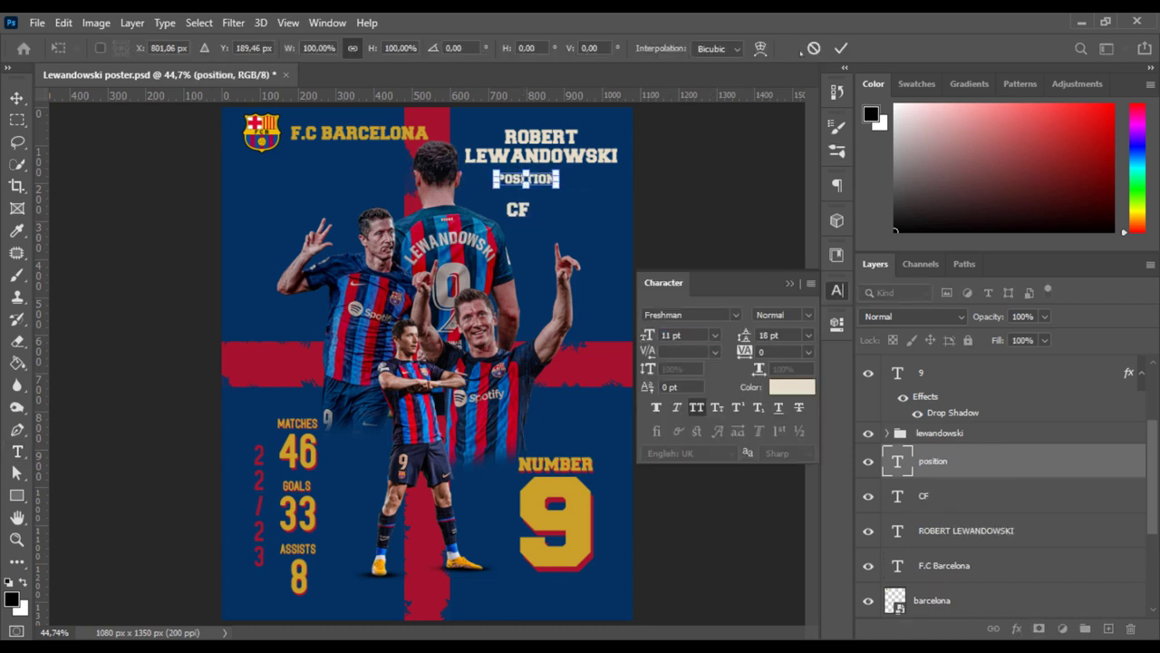
key(Return)
- Enlarge the CF text to 41 pt and move it down beneath POSITION
click(951, 494)
drag(647, 334, 671, 335)
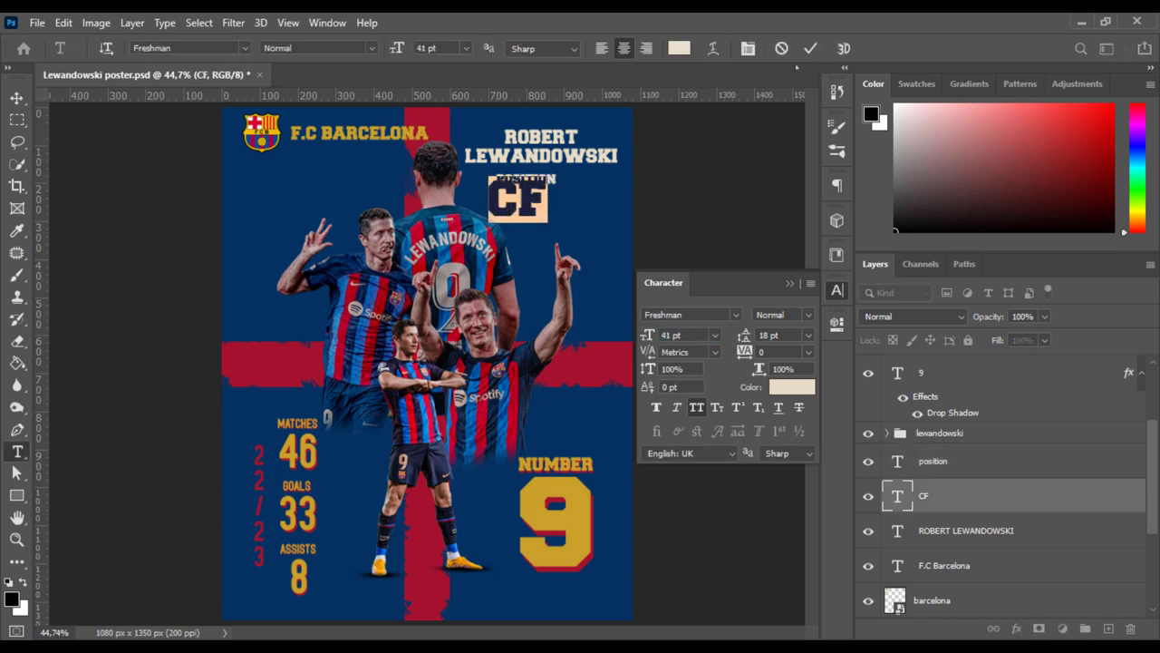
key(ctrl+t)
key(shift+Down)
key(shift+Down)
key(shift+Down)
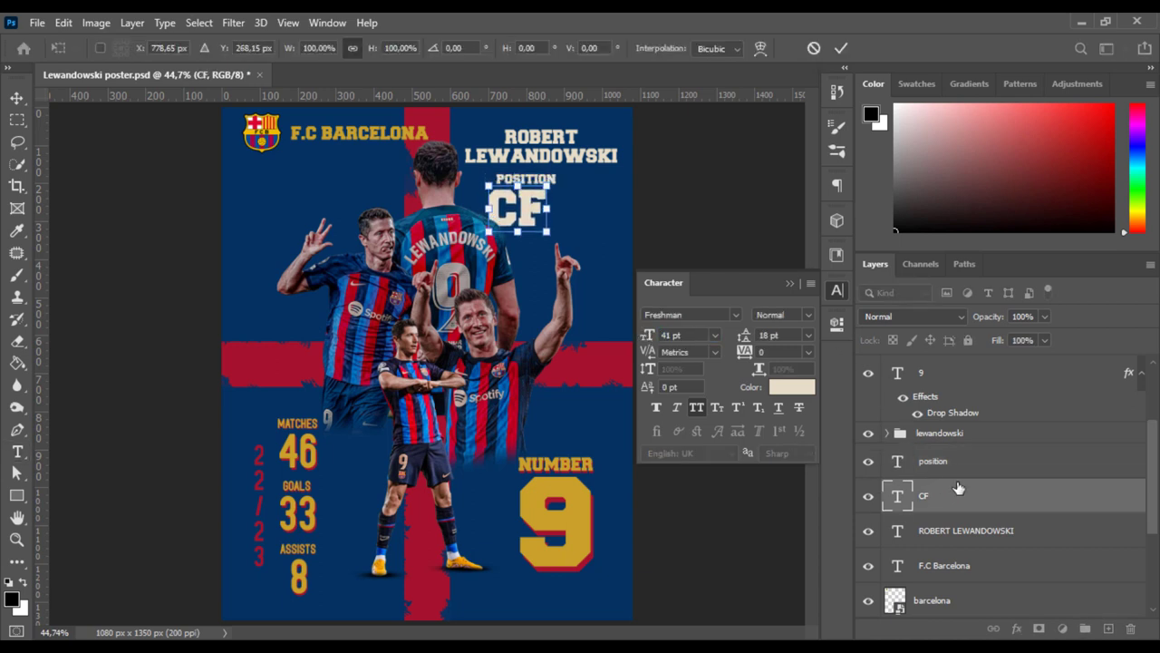
key(Return)
shift+click(958, 461)
- Centre POSITION and CF on each other and group them as 'position'
key(v)
click(387, 48)
double_click(897, 495)
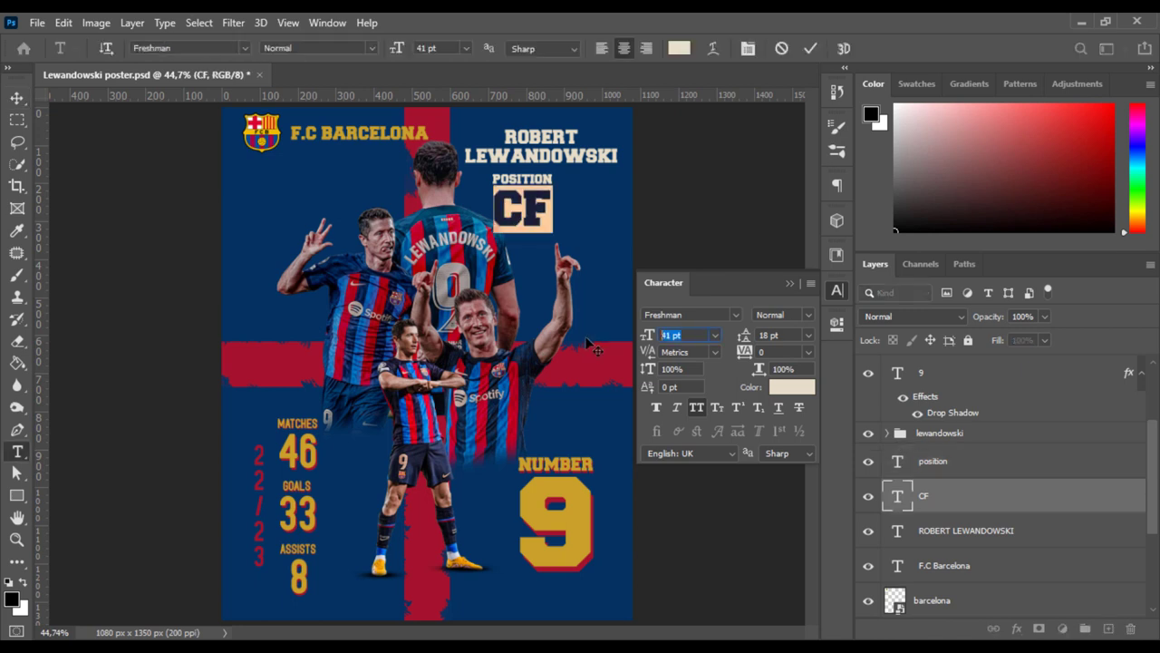
key(Escape)
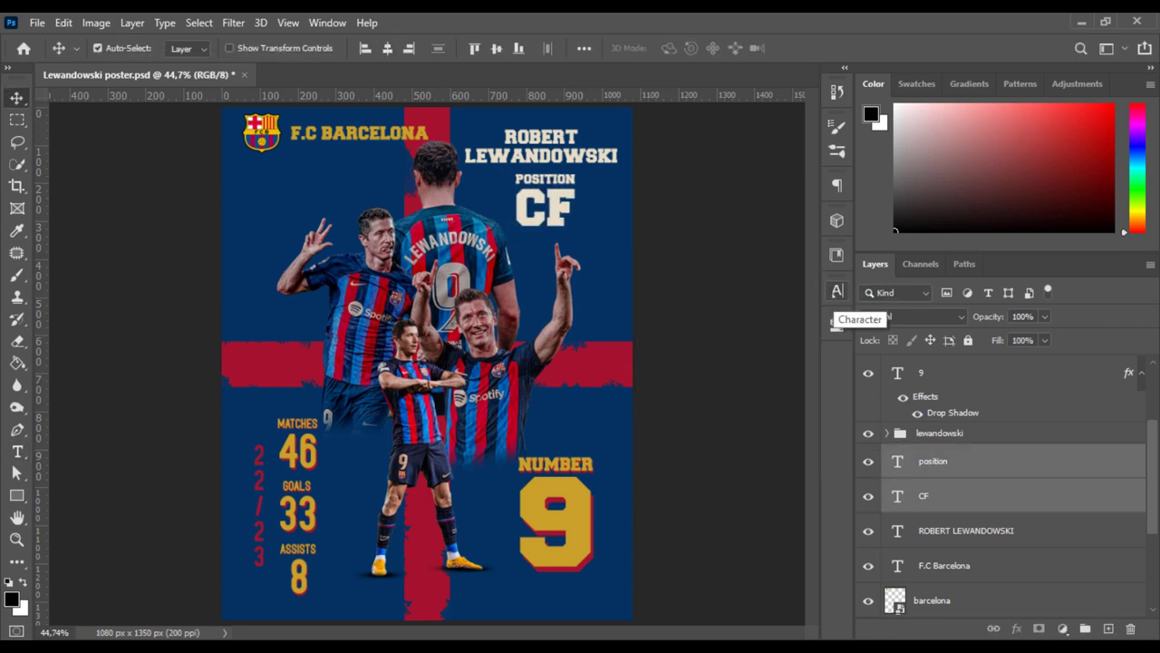
key(ctrl+g)
key(Return)
click(994, 480)
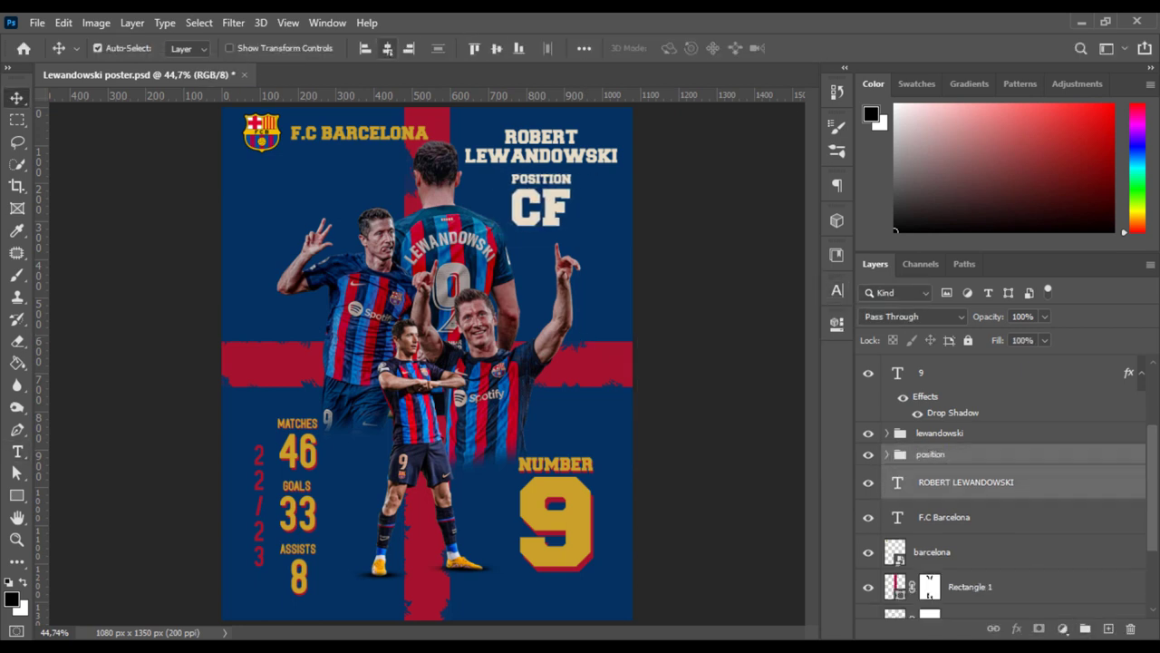
click(999, 459)
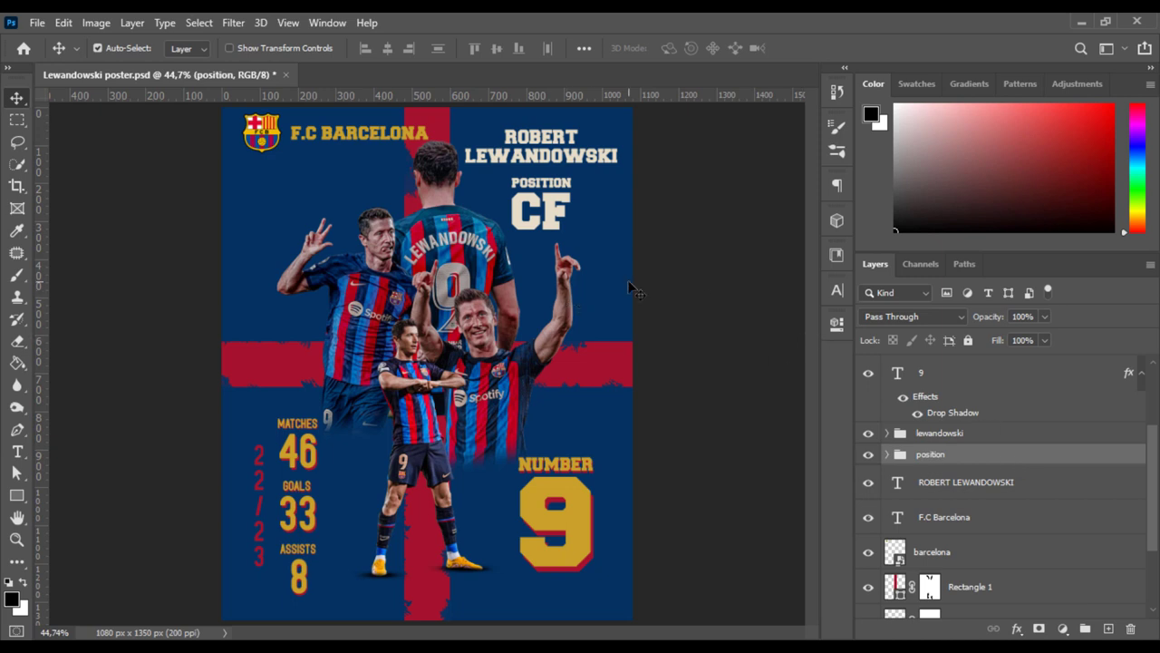
- Colour the CF text gold
double_click(542, 210)
click(680, 48)
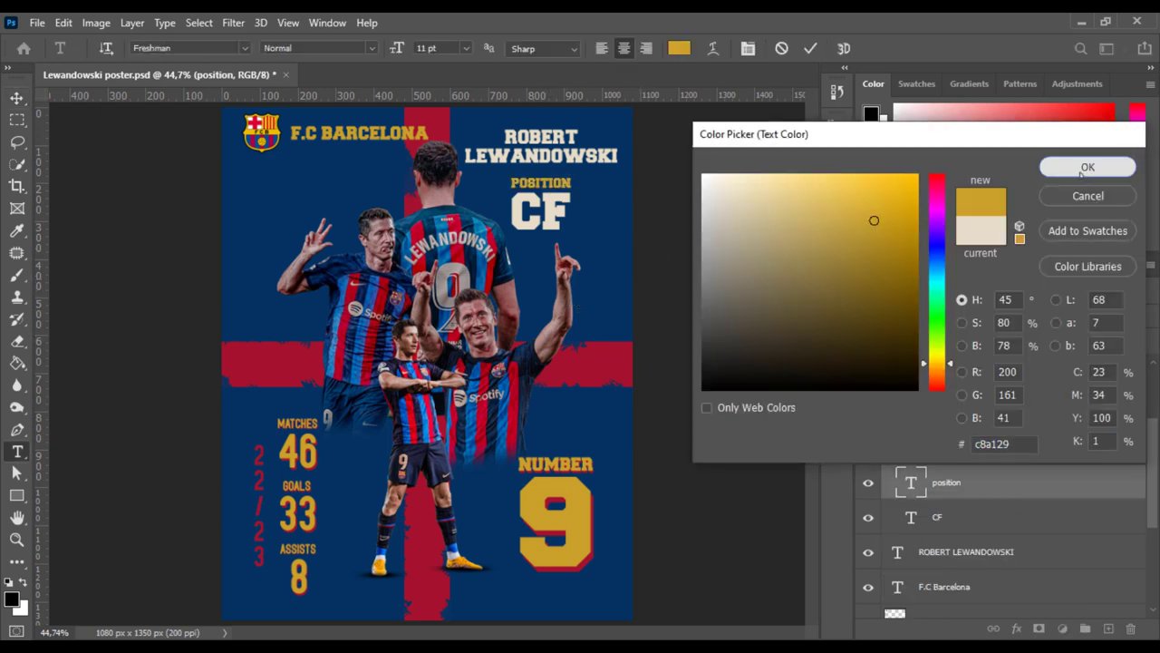
key(Escape)
click(685, 48)
click(555, 517)
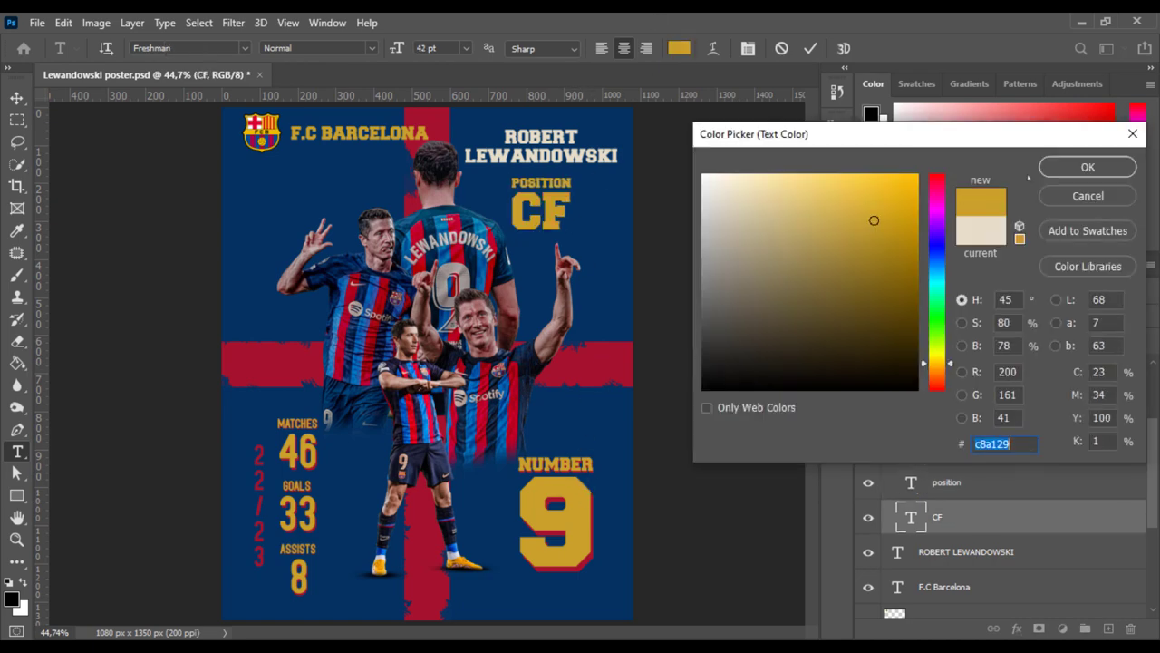
- Colour the POSITION text red
click(1087, 163)
double_click(542, 183)
click(678, 48)
click(1087, 163)
key(ctrl+Return)
key(v)
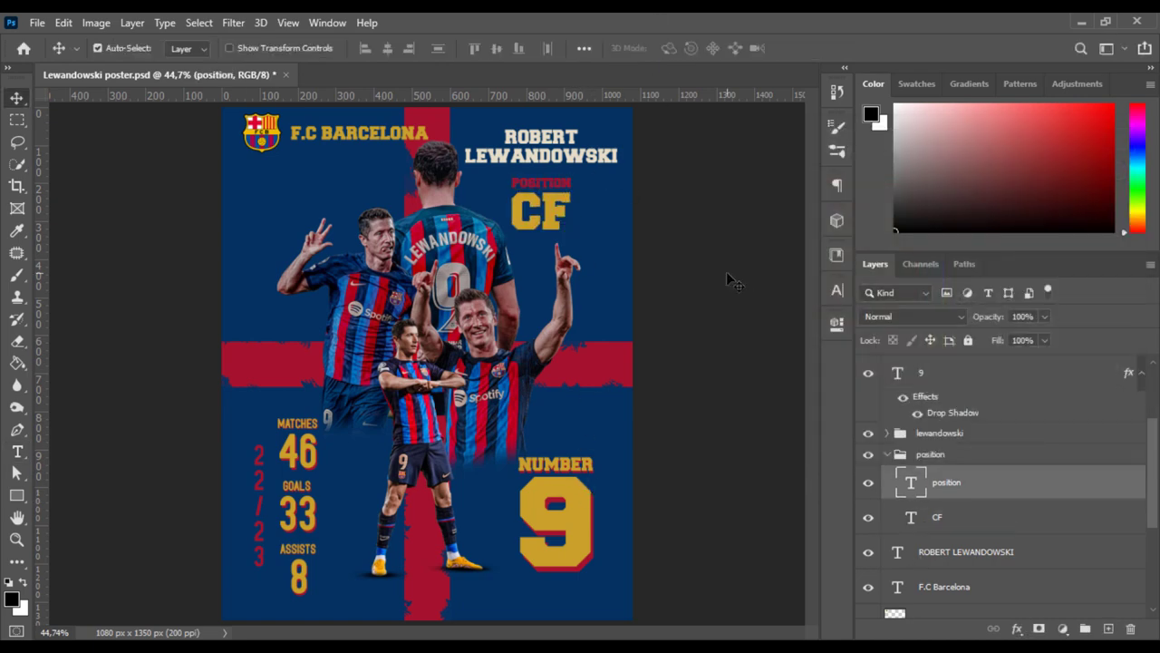
click(566, 382)
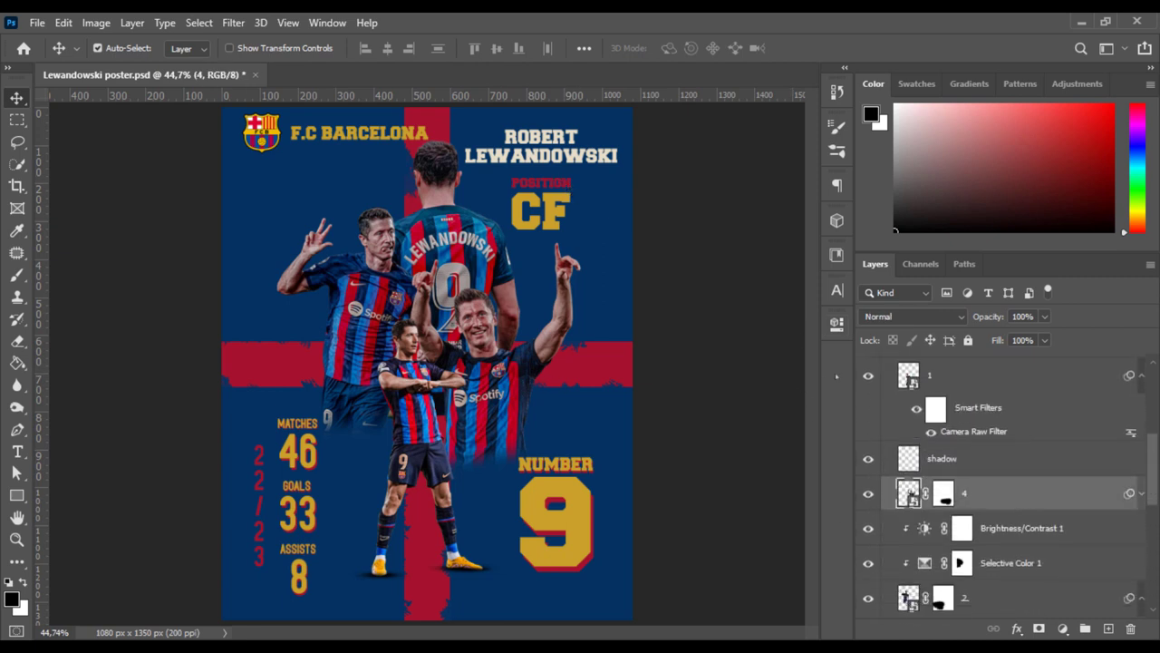
- Add an Exposure adjustment of -0.78 above layer 4 and invert its mask to black
click(1072, 628)
click(1063, 419)
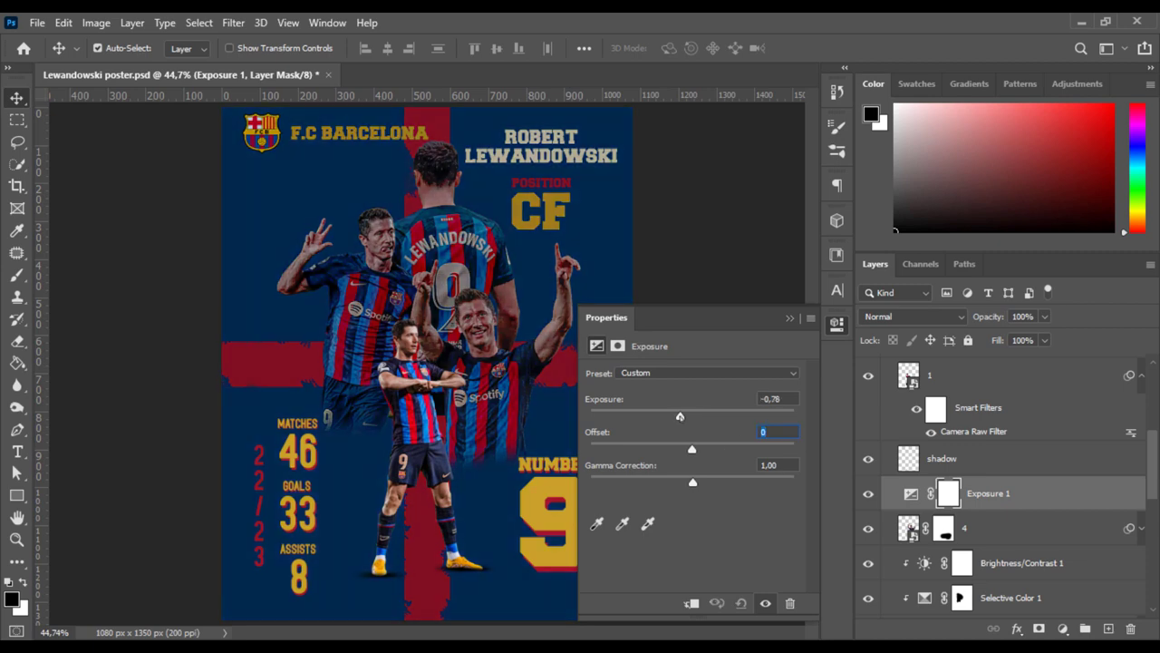
click(836, 322)
key(ctrl+i)
- Zoom in on the players and prepare a white brush on the Exposure 1 mask
key(z)
click(405, 399)
key(b)
key(x)
right_click(440, 339)
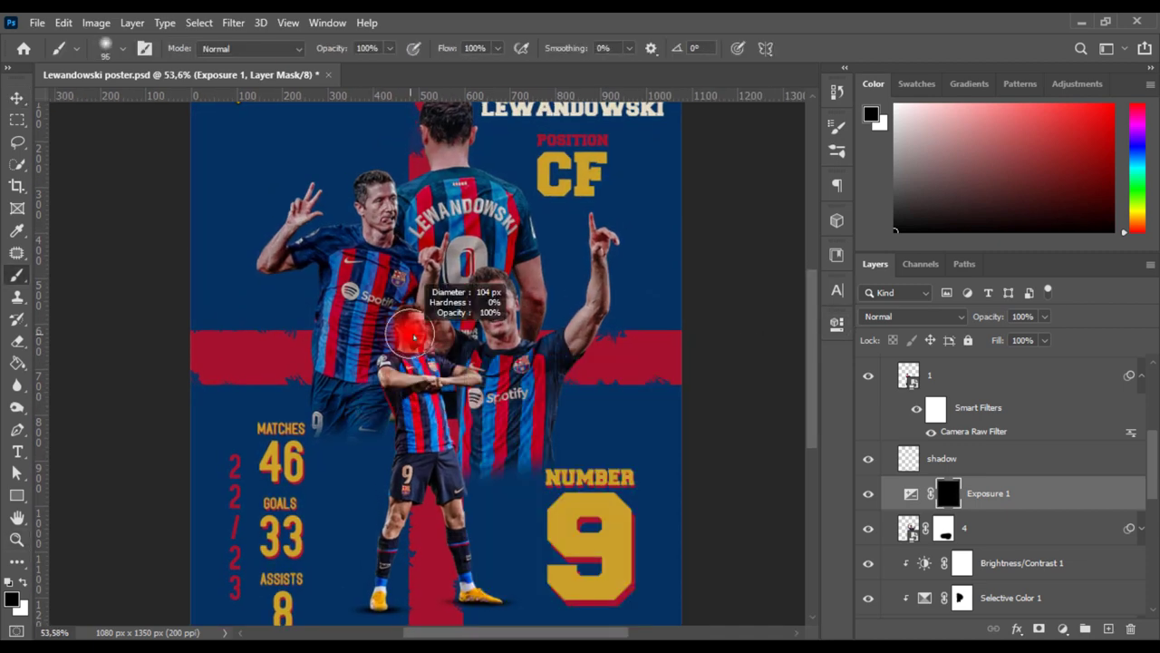
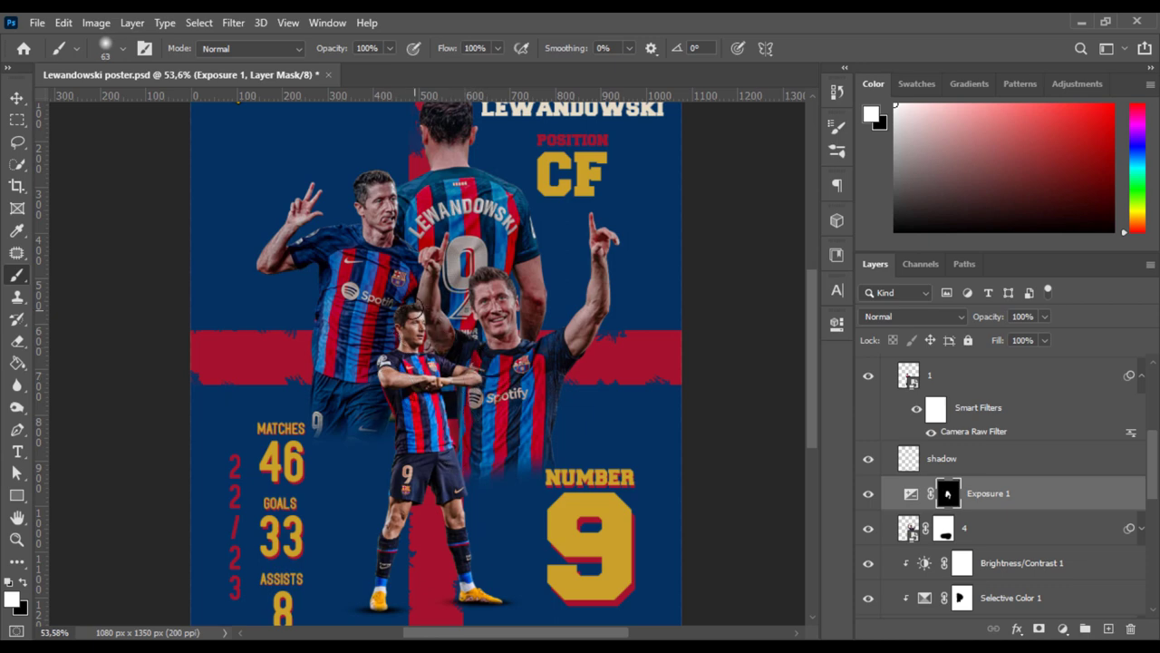
- Refine the Exposure 1 highlight mask in black and white, then save the poster
key(x)
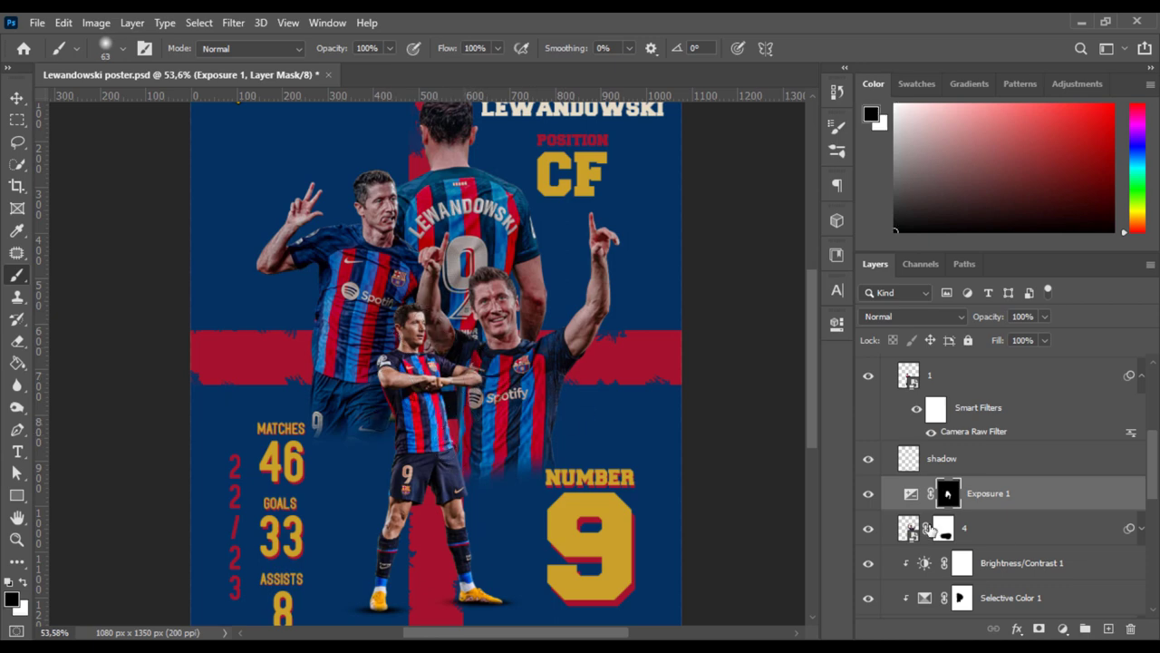
key(x)
scroll(384, 371, down, 1)
scroll(384, 371, down, 1)
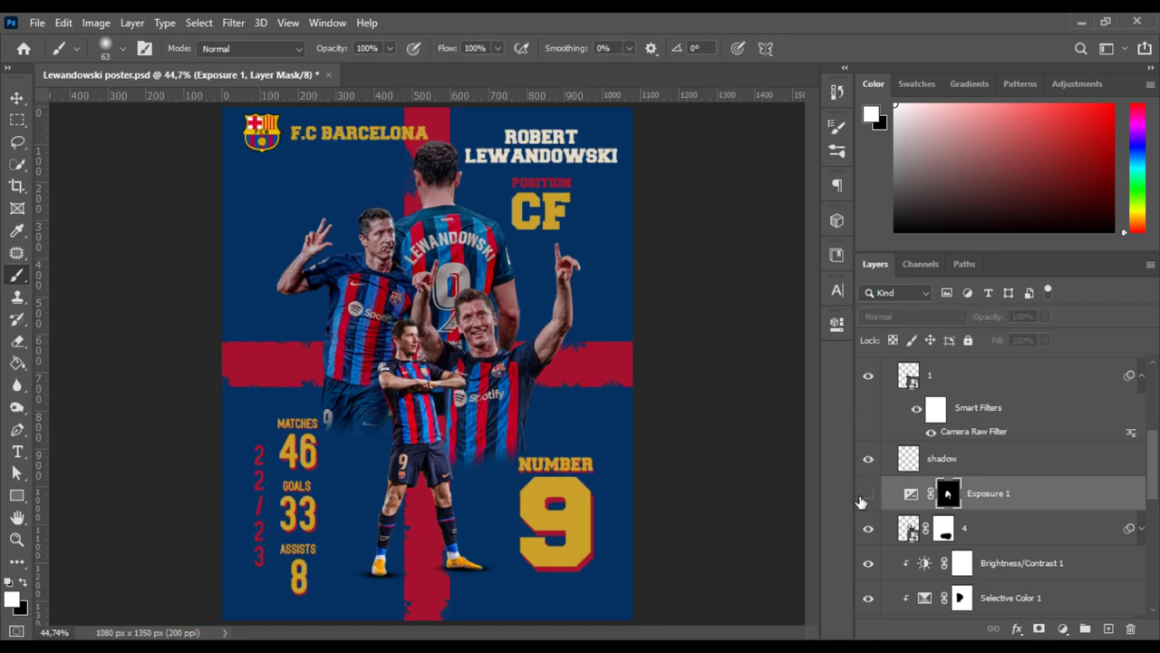
key(x)
key(x)
key(x)
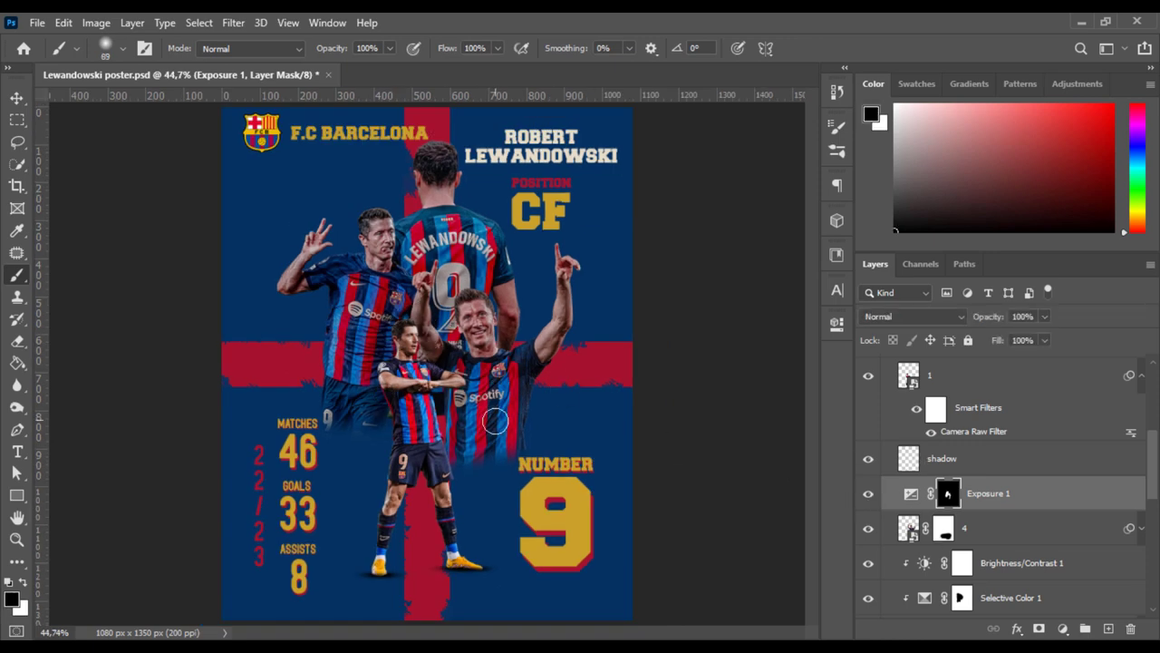
key(x)
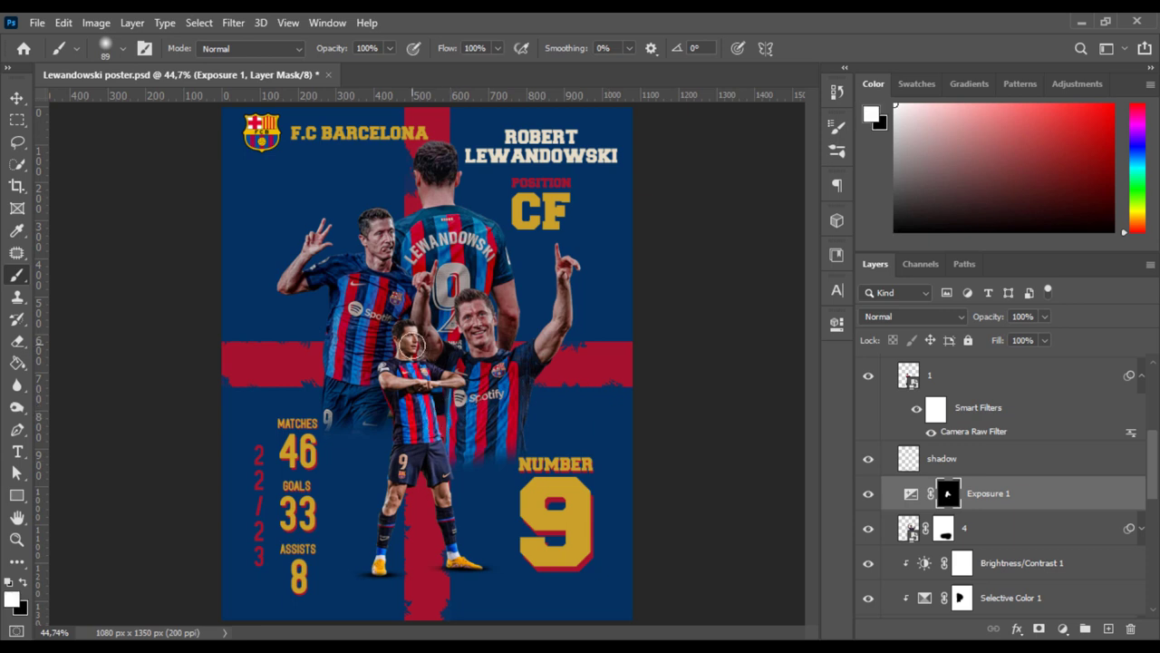
key(x)
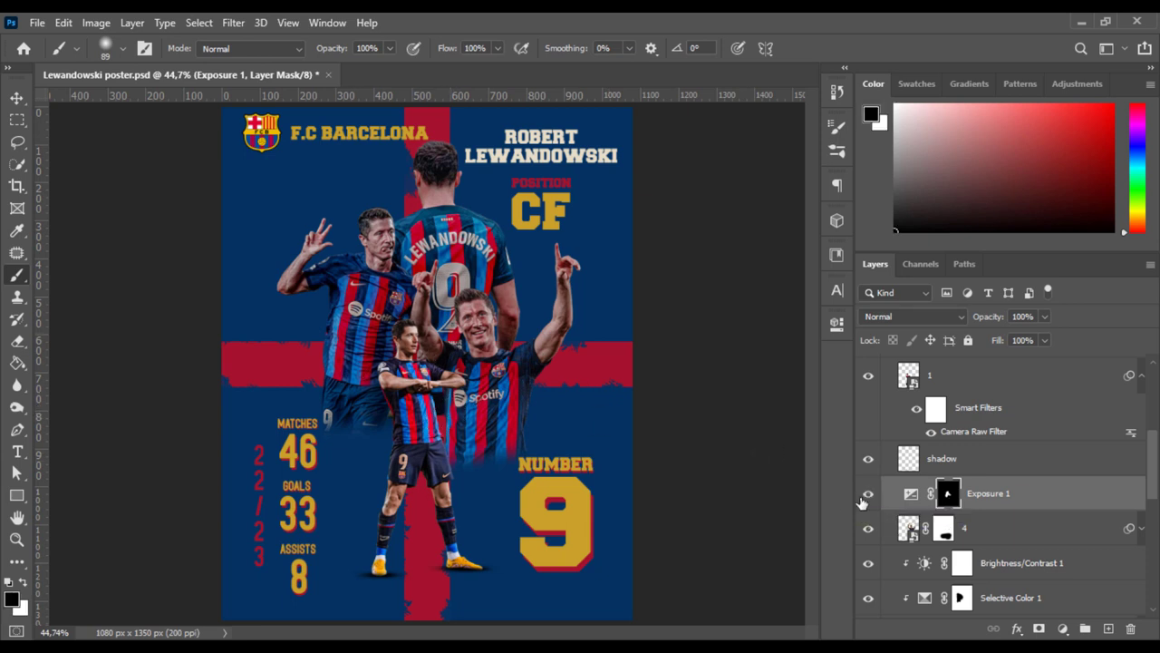
key(ctrl+s)
- Select the layer 3 mask in the Layers panel
key(v)
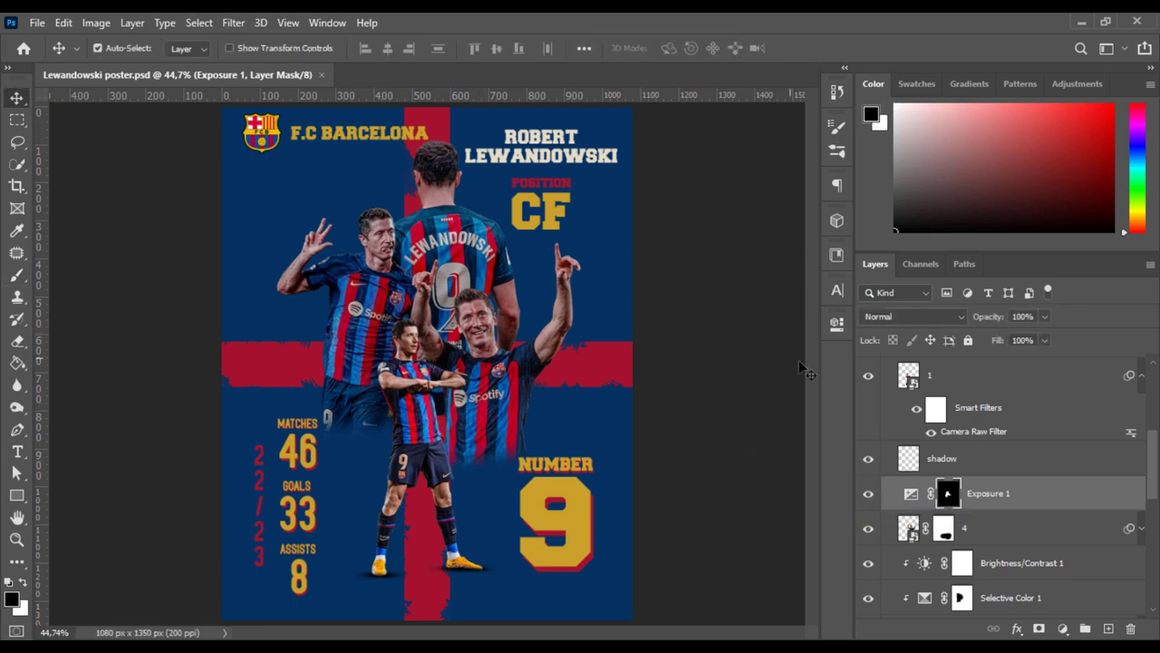
scroll(919, 469, down, 5)
click(943, 513)
key(b)
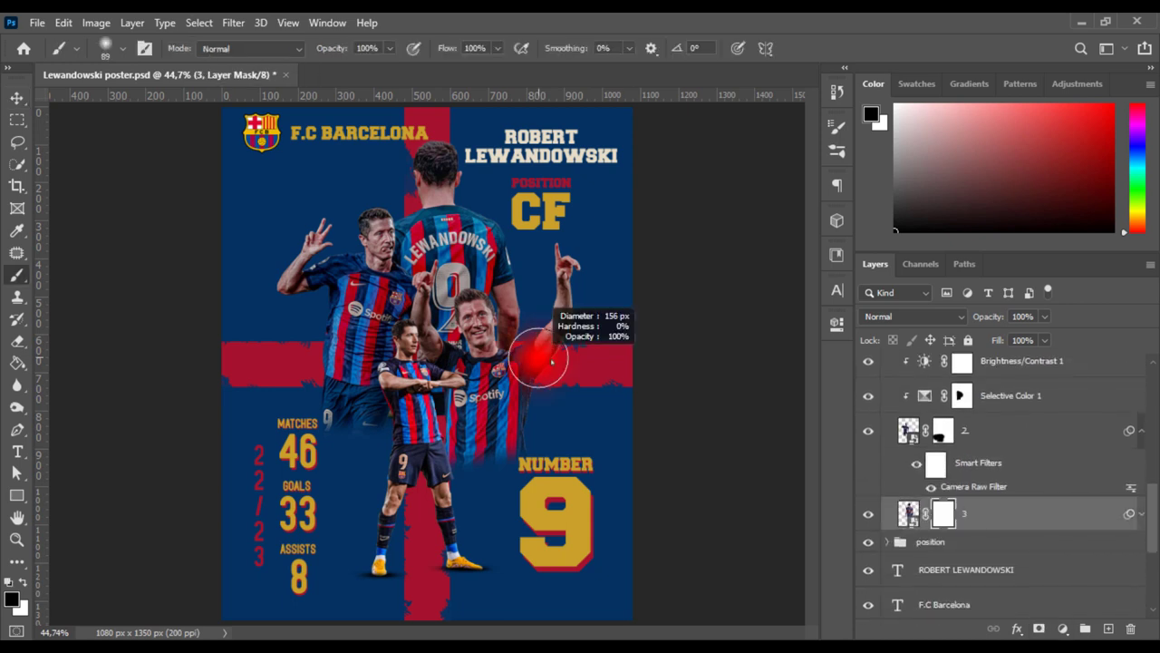
key(v)
- Collapse the lewandowski group and select the barcelona layer
scroll(1126, 550, up, 3)
scroll(1126, 550, up, 3)
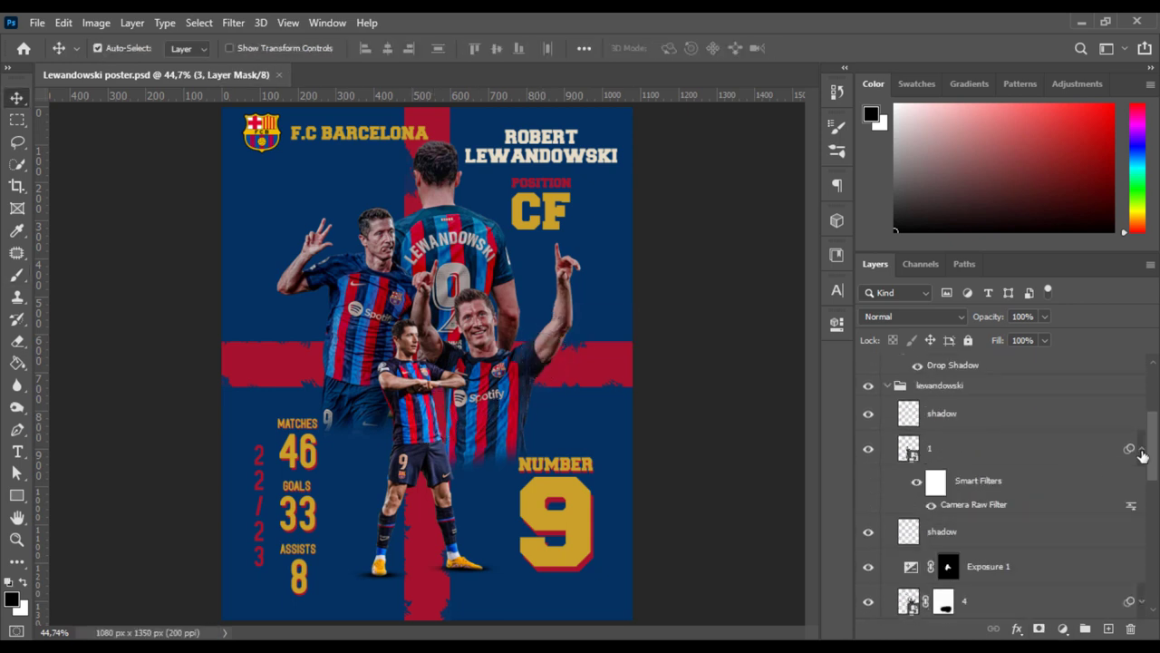
click(886, 385)
click(982, 407)
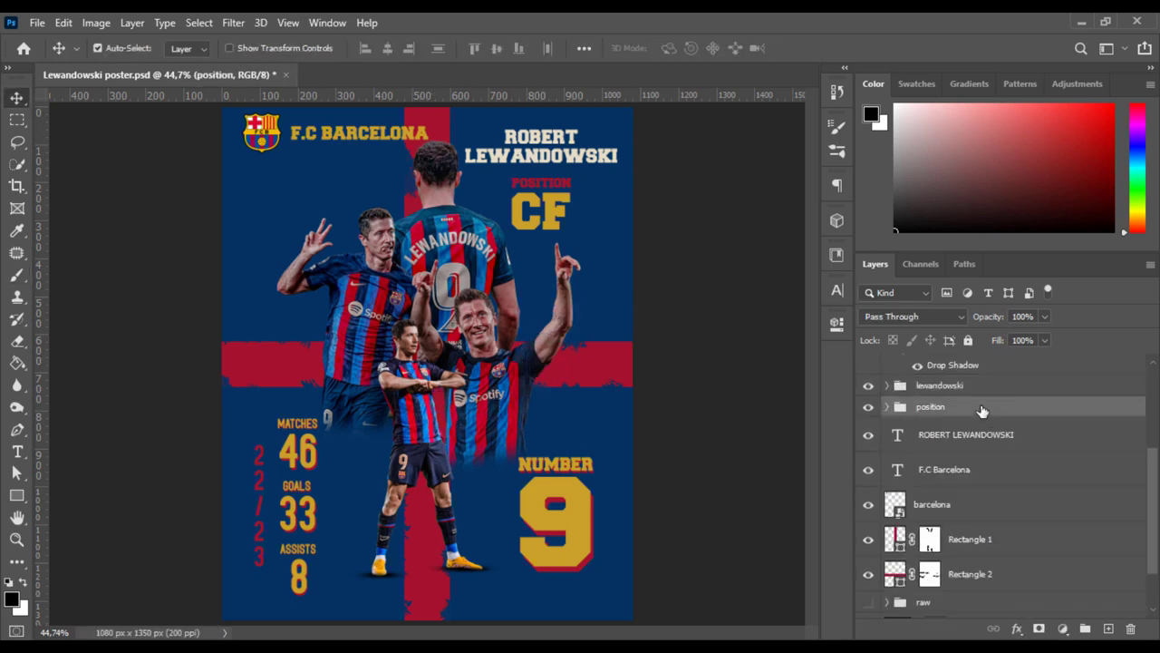
click(946, 438)
click(948, 504)
- Create Layer 1 and stamp gold splatter around the players with a splatter brush
click(1016, 547)
key(ctrl+shift+alt+n)
key(b)
right_click(494, 358)
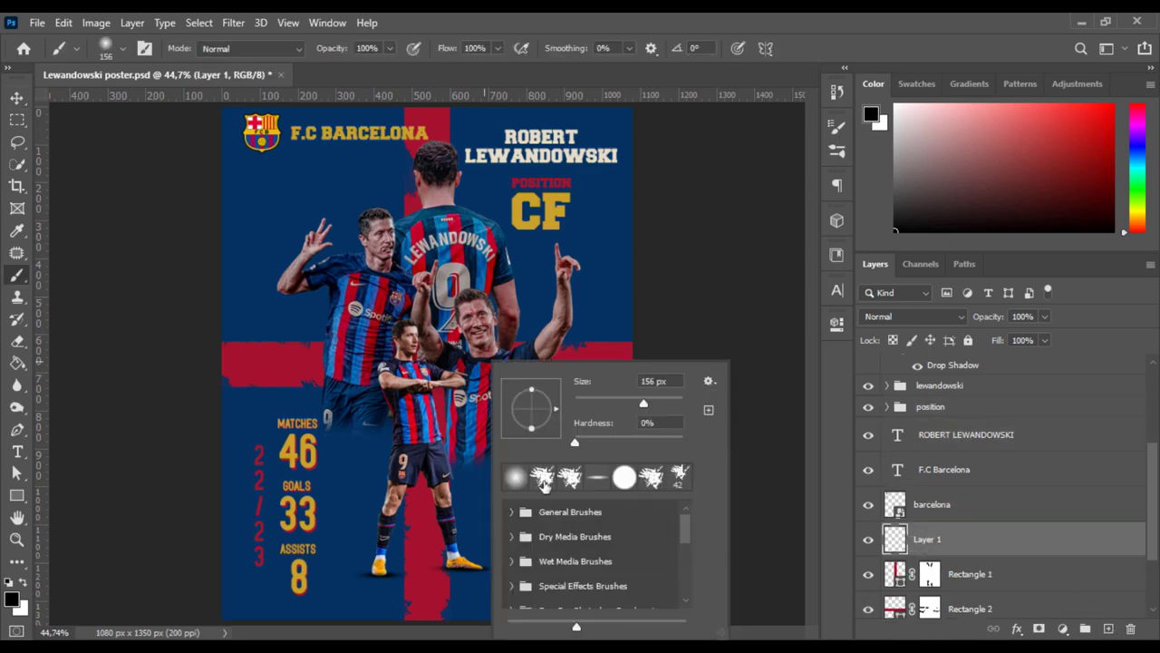
double_click(666, 476)
alt+click(556, 526)
click(327, 308)
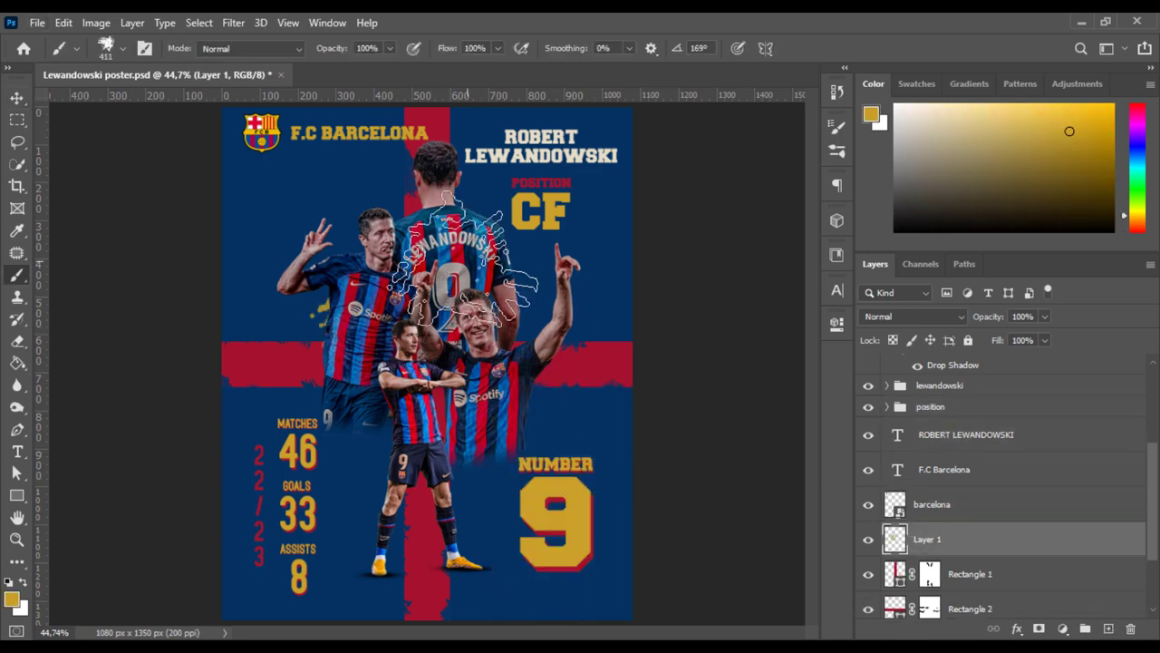
click(494, 218)
click(526, 281)
click(439, 398)
- Move Layer 1 below Rectangle 2 and choose a Dry Media pastel brush
scroll(1048, 513, down, 1)
drag(1049, 513, 1048, 587)
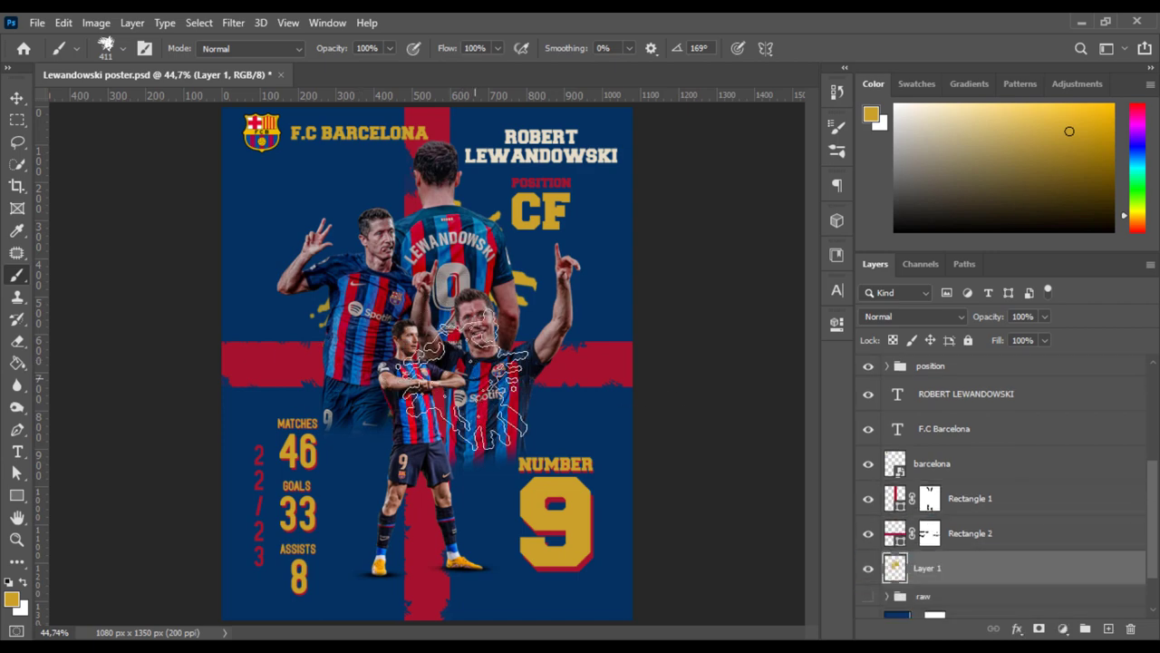
click(580, 498)
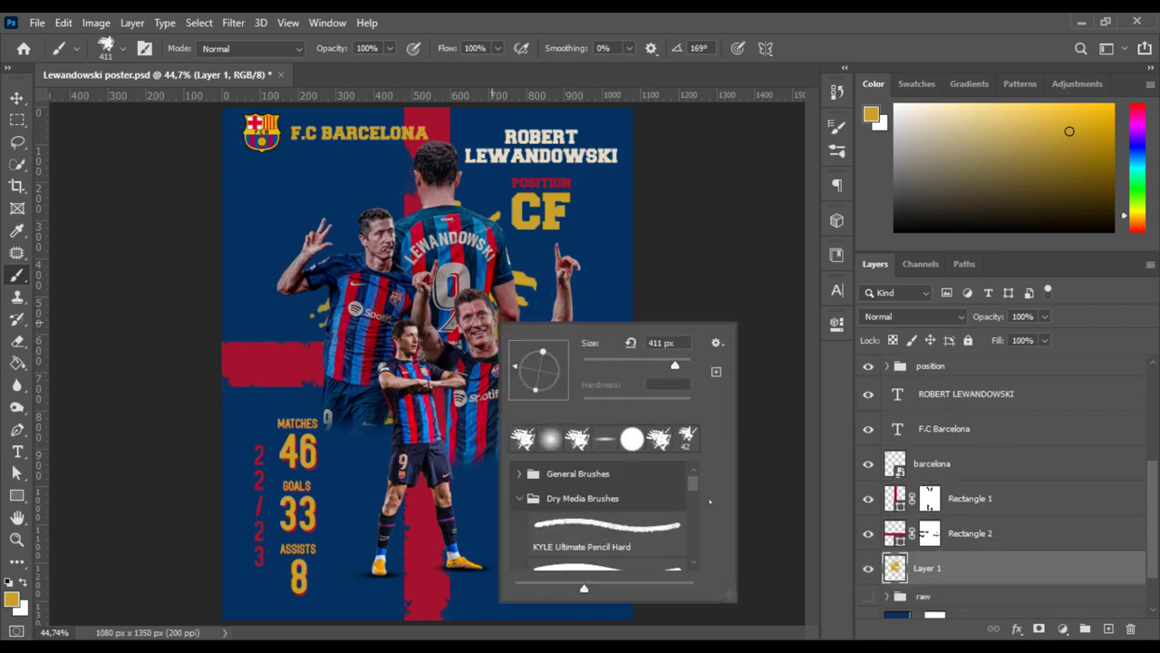
click(607, 527)
scroll(607, 525, down, 3)
click(607, 544)
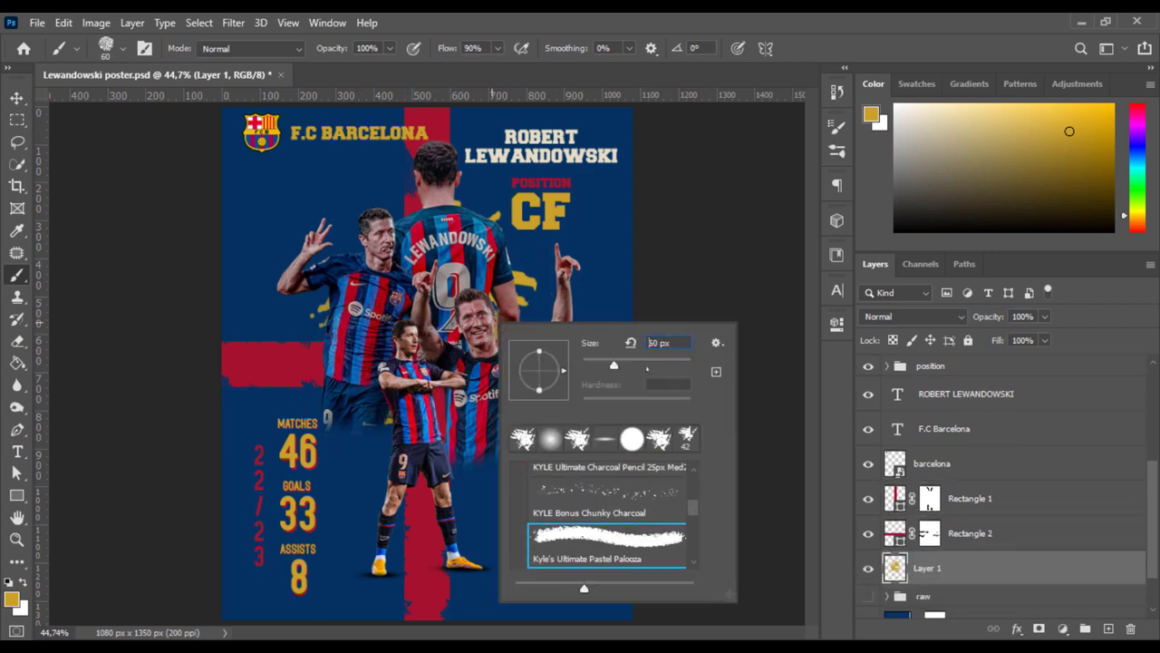
click(375, 263)
- Erase splatter edges with a natural-edge eraser, then create Layer 2 with red paint
key(e)
right_click(584, 353)
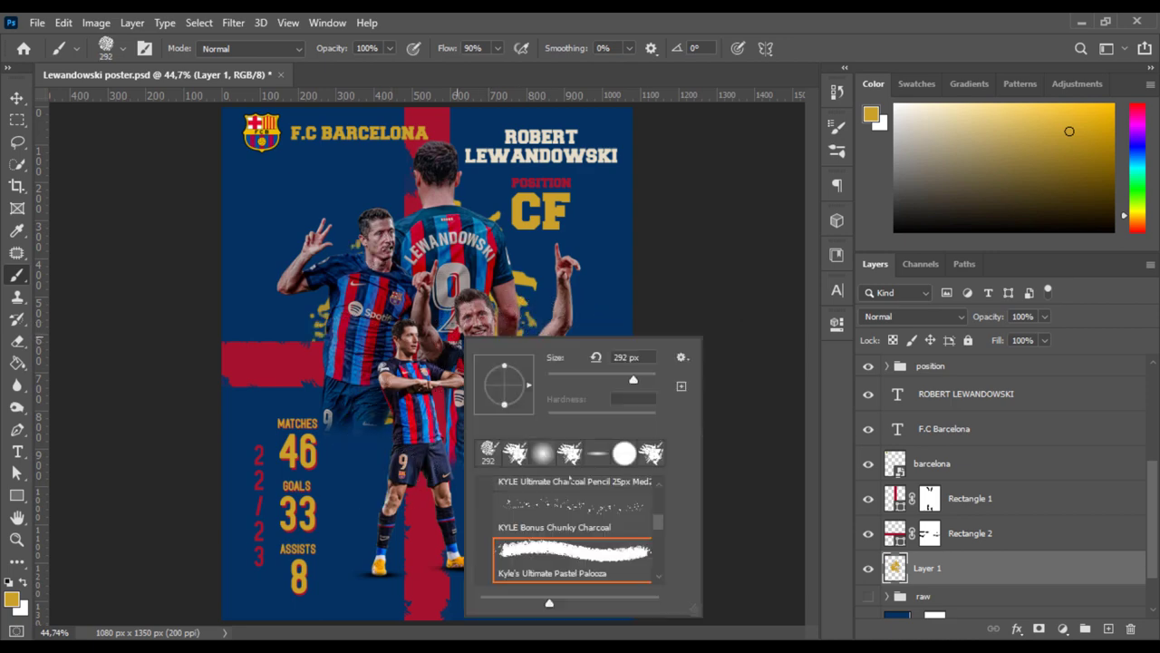
scroll(571, 526, down, 2)
click(571, 517)
key(Return)
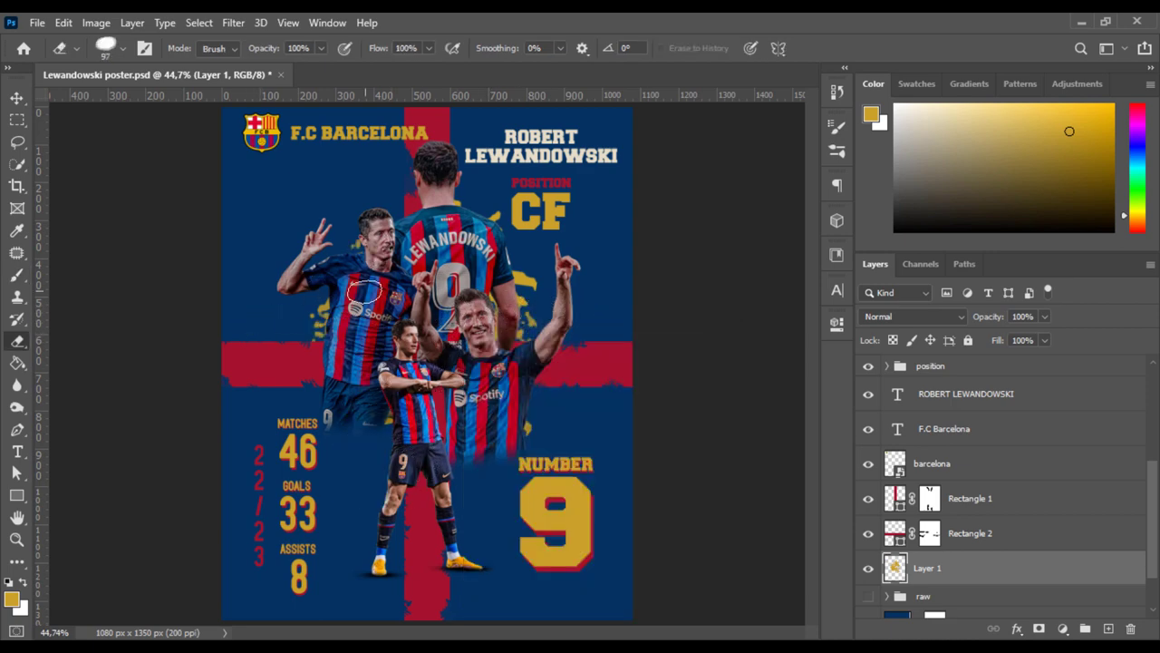
right_click(364, 292)
key(b)
key(Return)
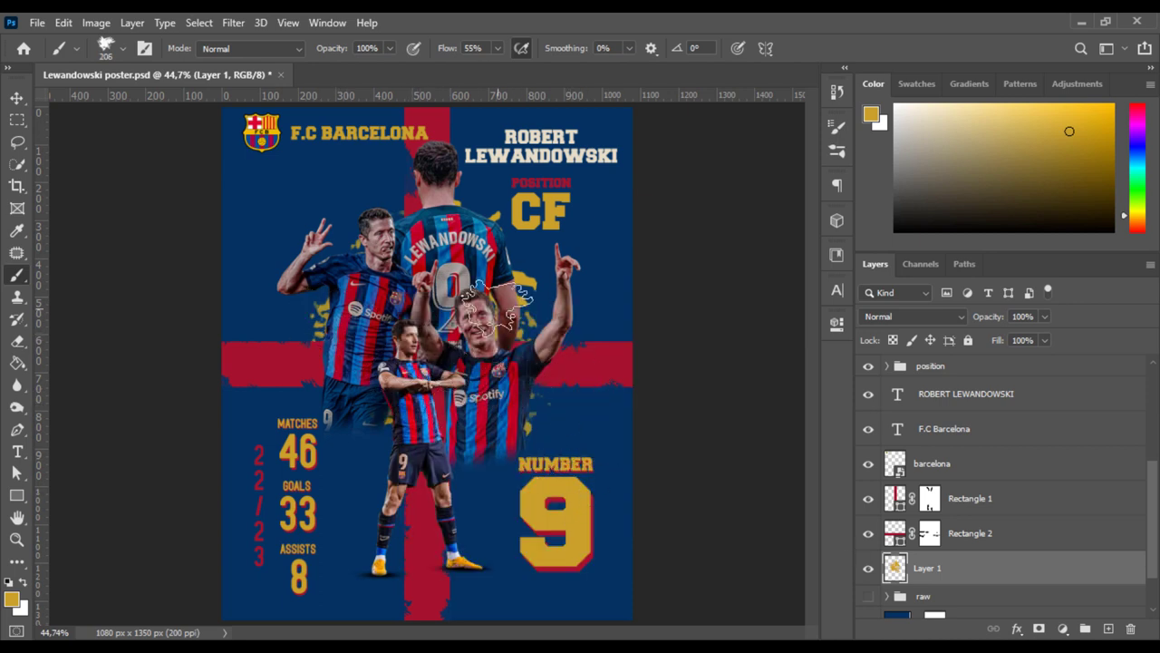
key(ctrl+shift+alt+n)
alt+click(486, 320)
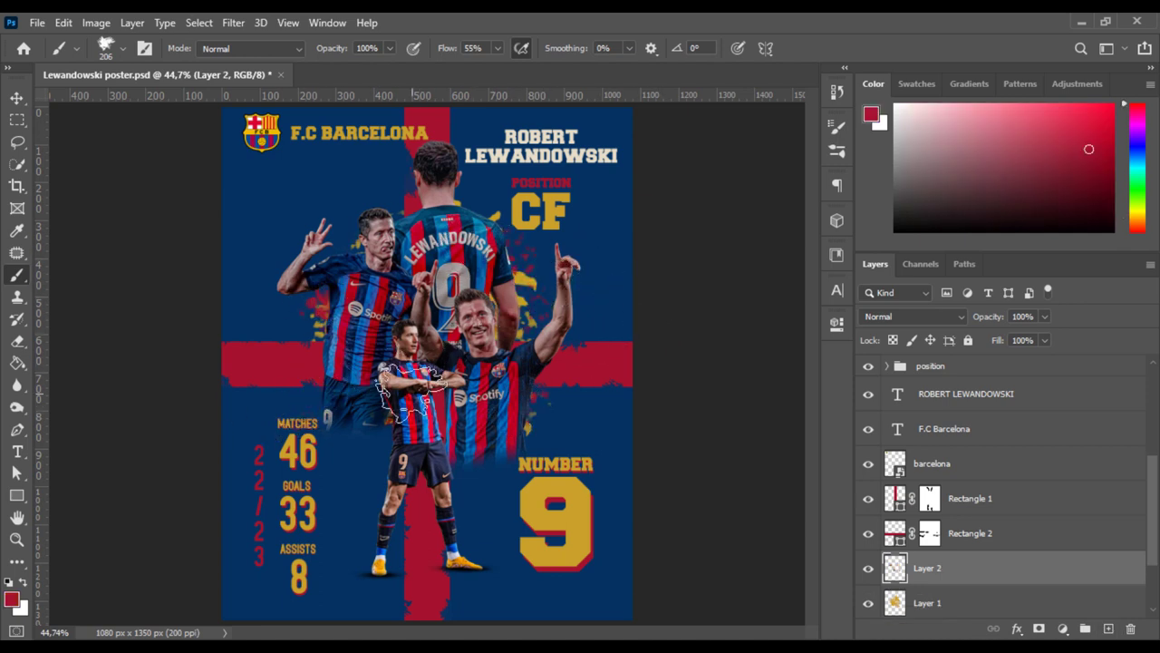
- Choose a chunky charcoal pencil brush from the brush presets
right_click(410, 386)
click(551, 503)
right_click(428, 423)
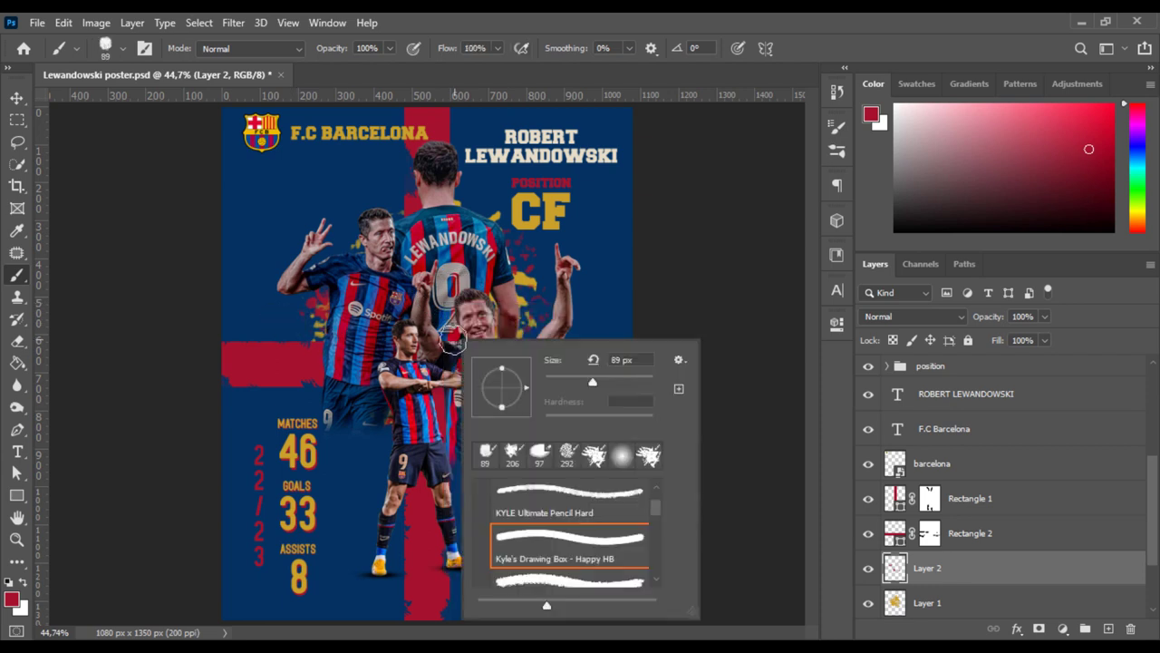
scroll(619, 532, down, 2)
scroll(618, 532, down, 2)
click(569, 498)
scroll(569, 535, down, 1)
click(569, 542)
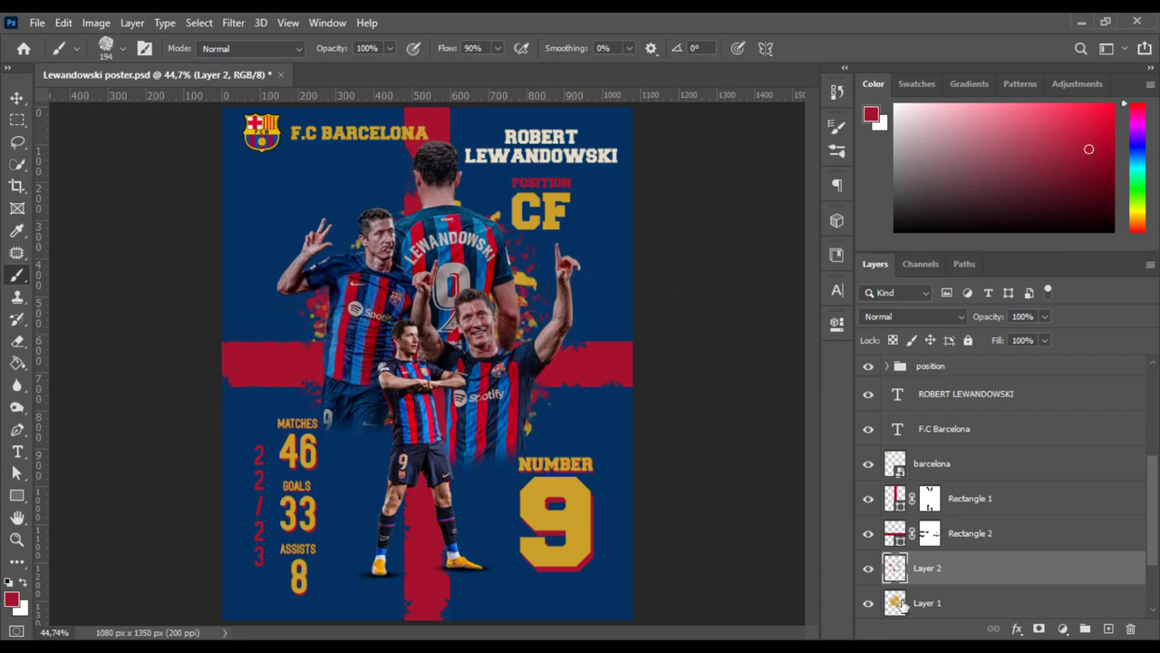
- Add a gold splatter dab on Layer 1, return to red on Layer 2, and save
key(alt+bracketleft)
alt+click(342, 293)
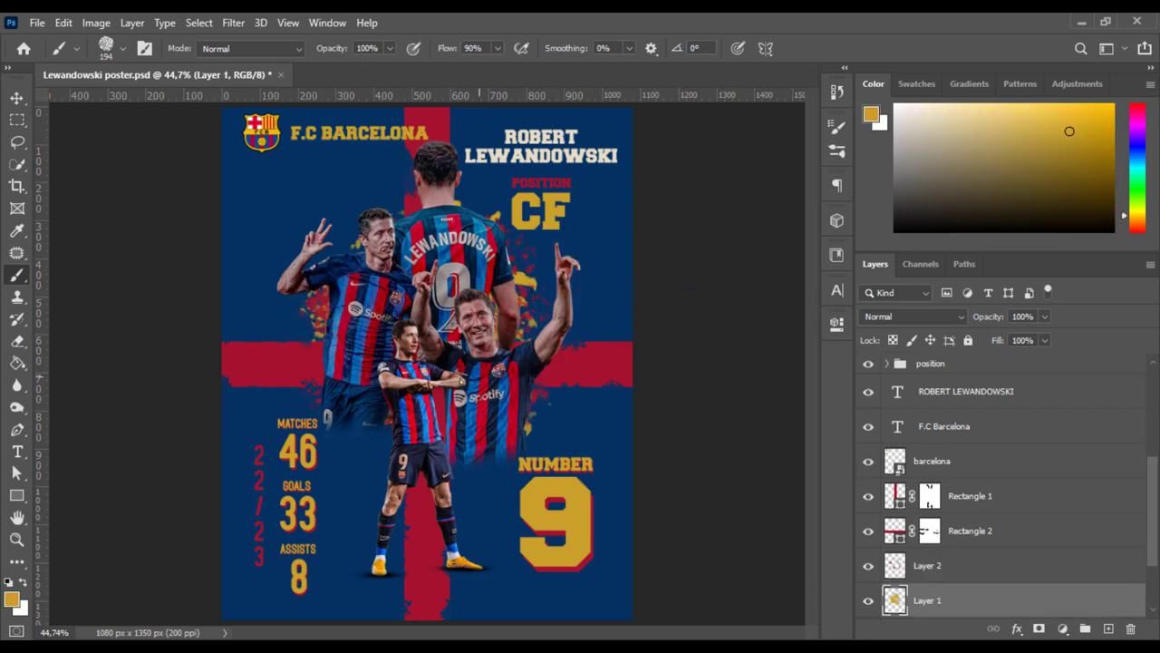
click(577, 379)
click(894, 571)
alt+click(610, 359)
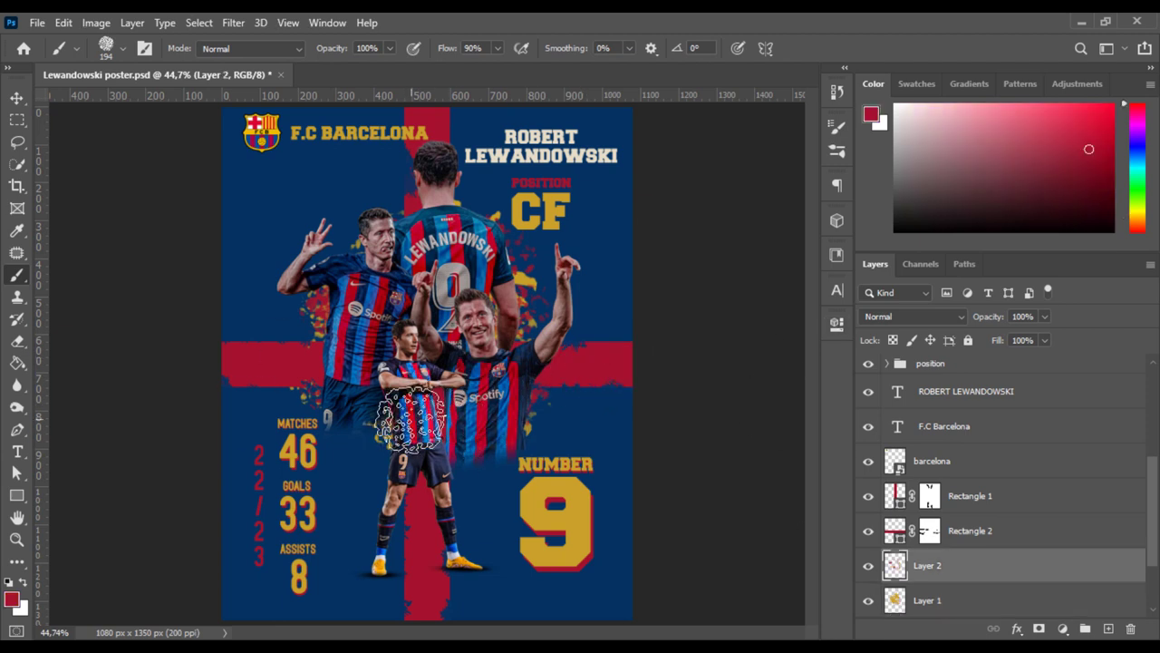
key(ctrl+s)
- Nudge the ROBERT LEWANDOWSKI and position titles up, right and down
key(v)
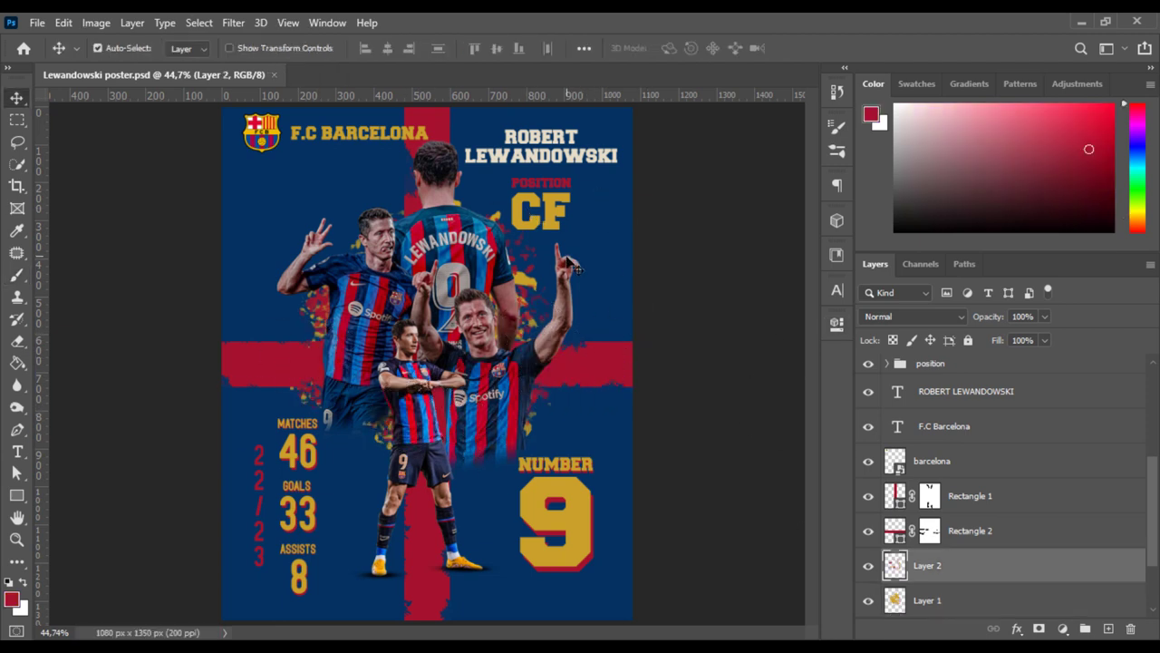
drag(1152, 462, 1154, 366)
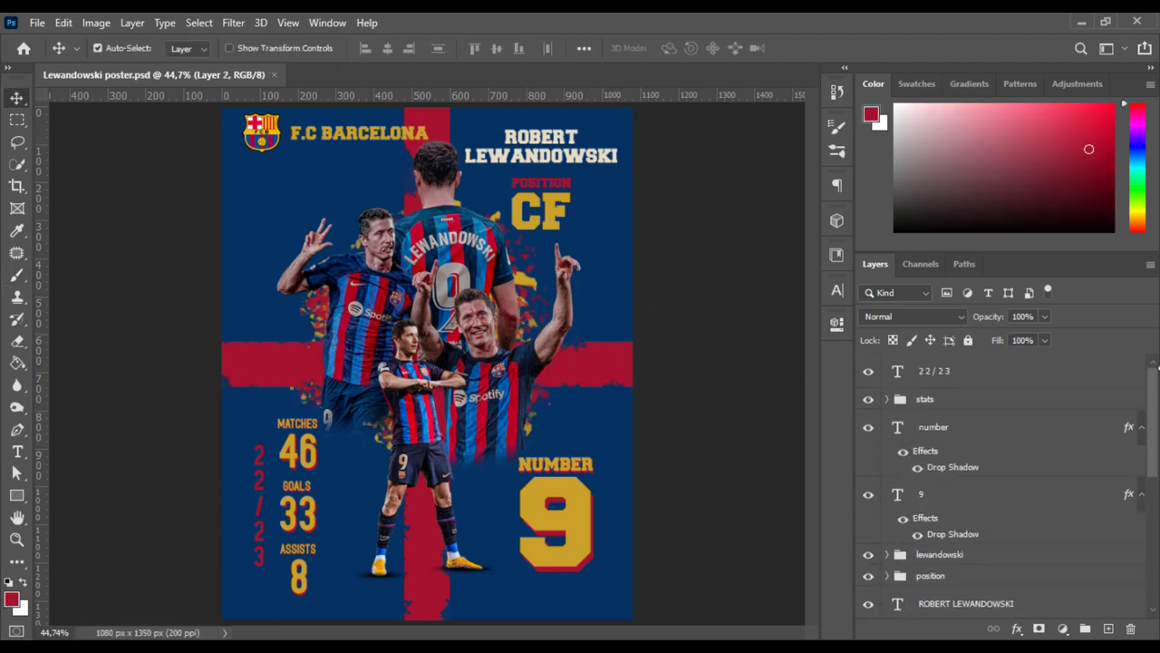
scroll(1146, 470, down, 2)
click(1009, 539)
shift+click(994, 515)
key(shift+Up)
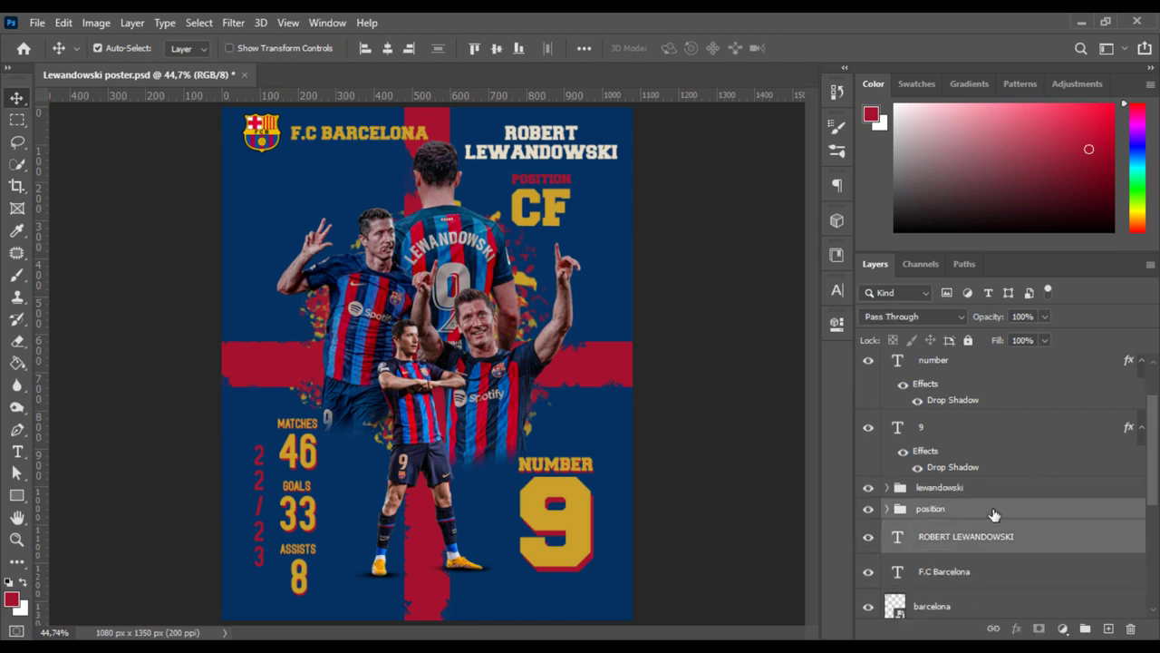
key(Down)
key(Down)
key(Right)
key(Right)
key(Right)
key(Right)
click(766, 339)
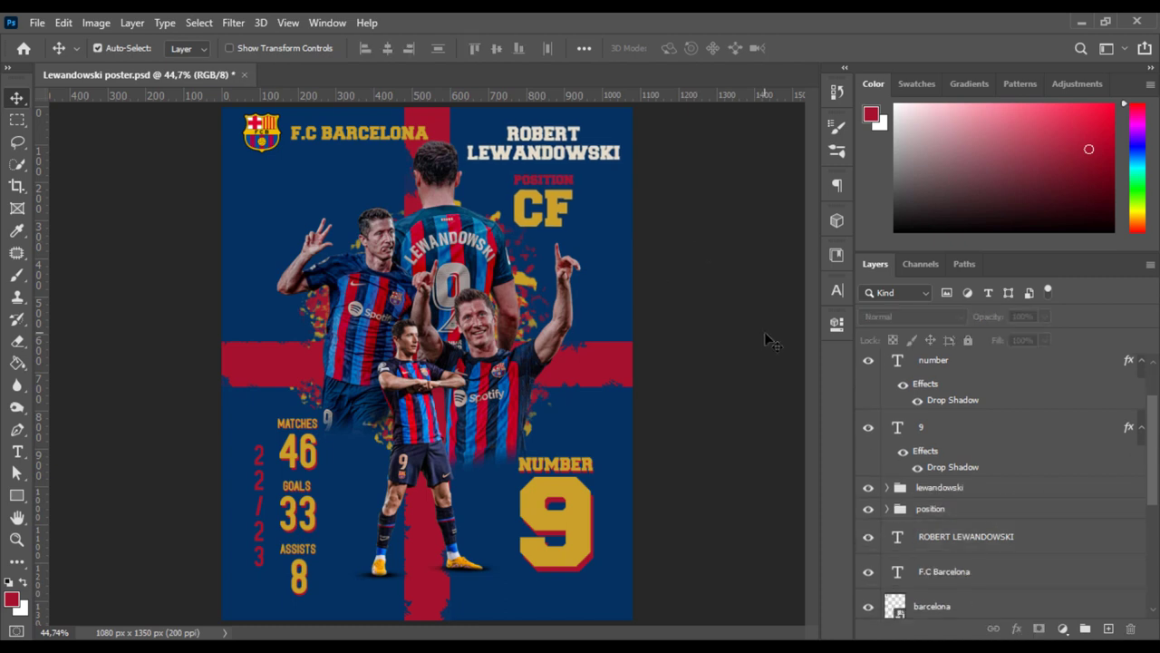
scroll(997, 453, up, 2)
click(934, 371)
- Add a grey layer with 15% monochrome noise blended in Soft Light
click(1108, 628)
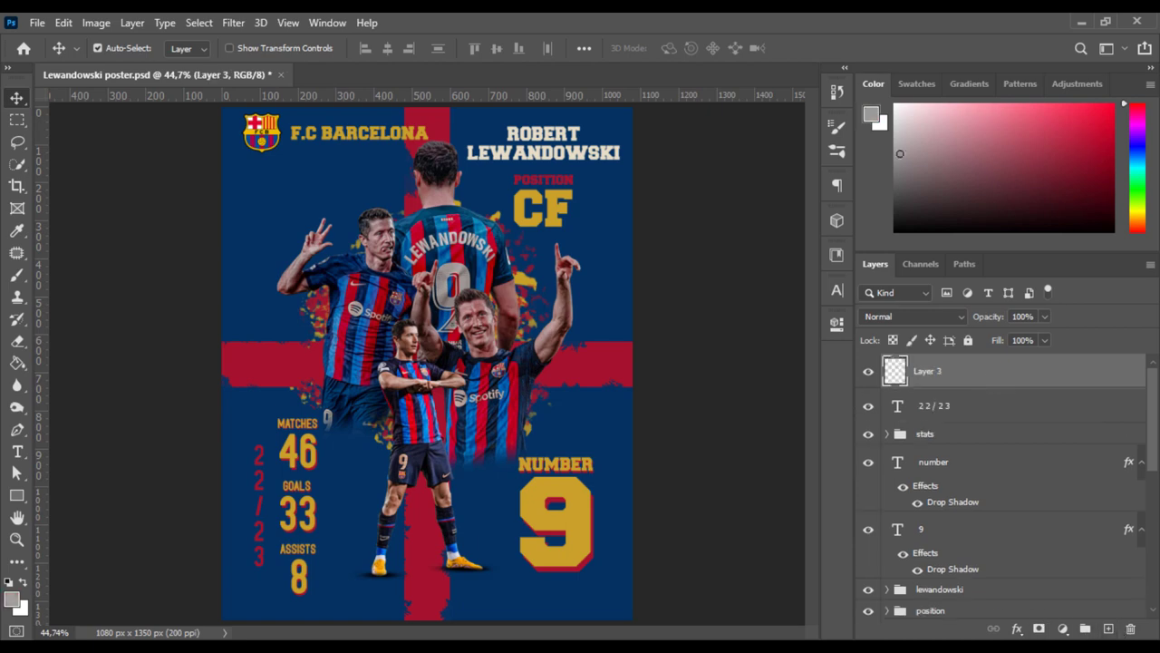
right_click(927, 371)
click(233, 23)
click(246, 262)
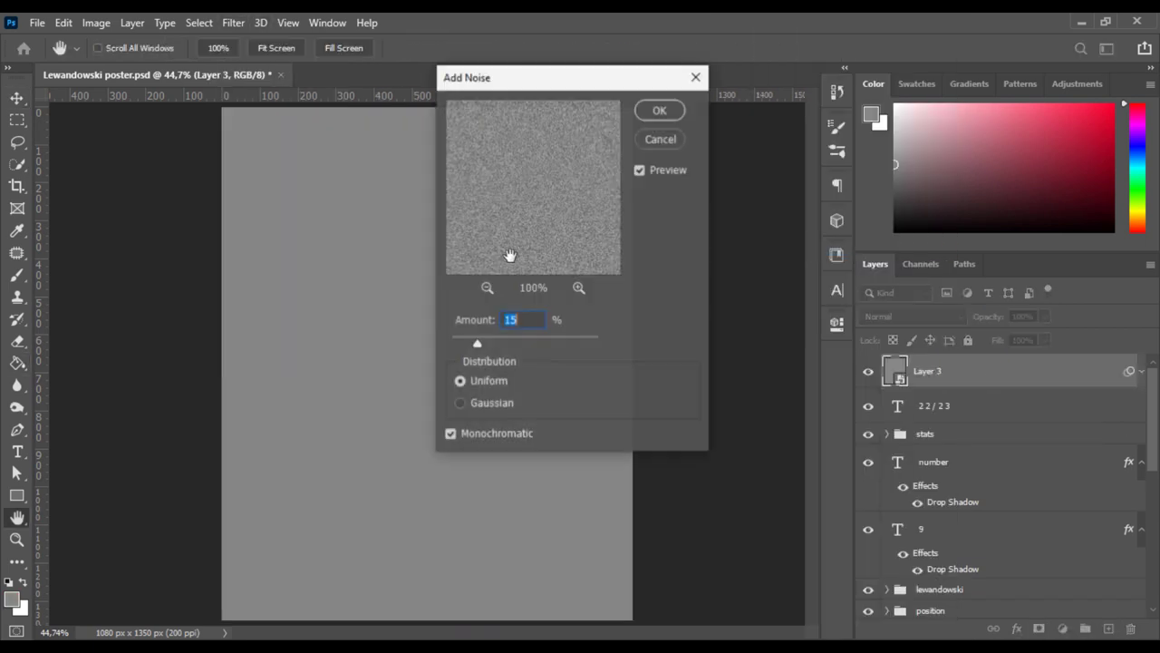
click(658, 108)
click(911, 316)
click(879, 433)
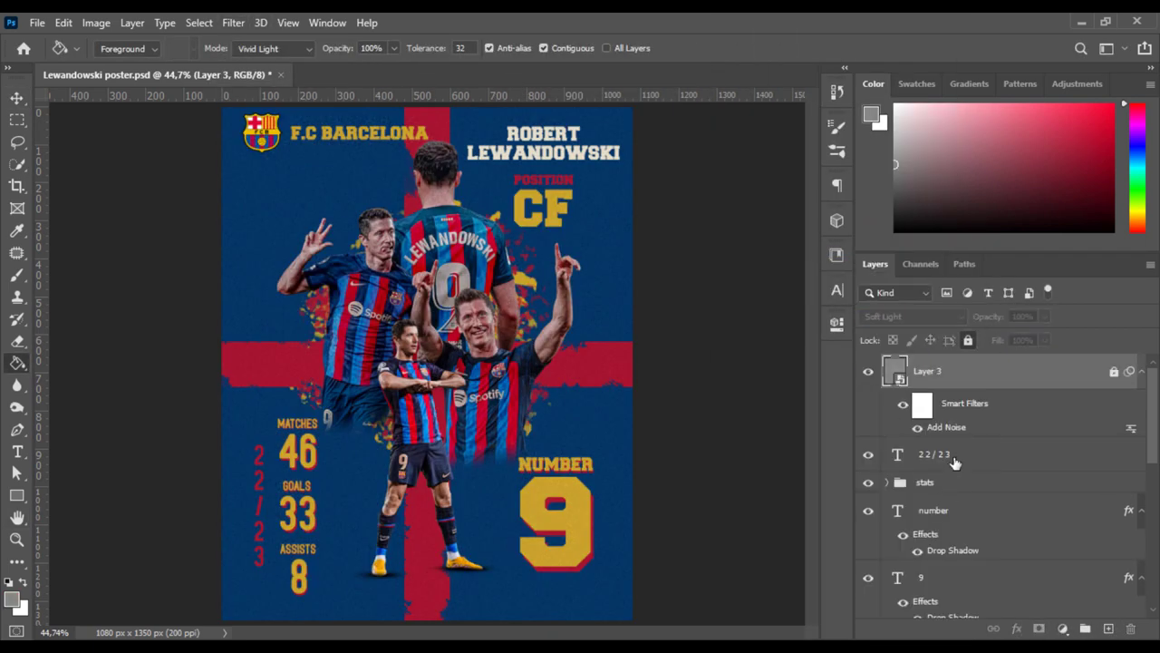
- Place the texture image over the poster, set to Multiply at 50% opacity
drag(601, 366, 632, 363)
key(Return)
click(911, 317)
click(884, 480)
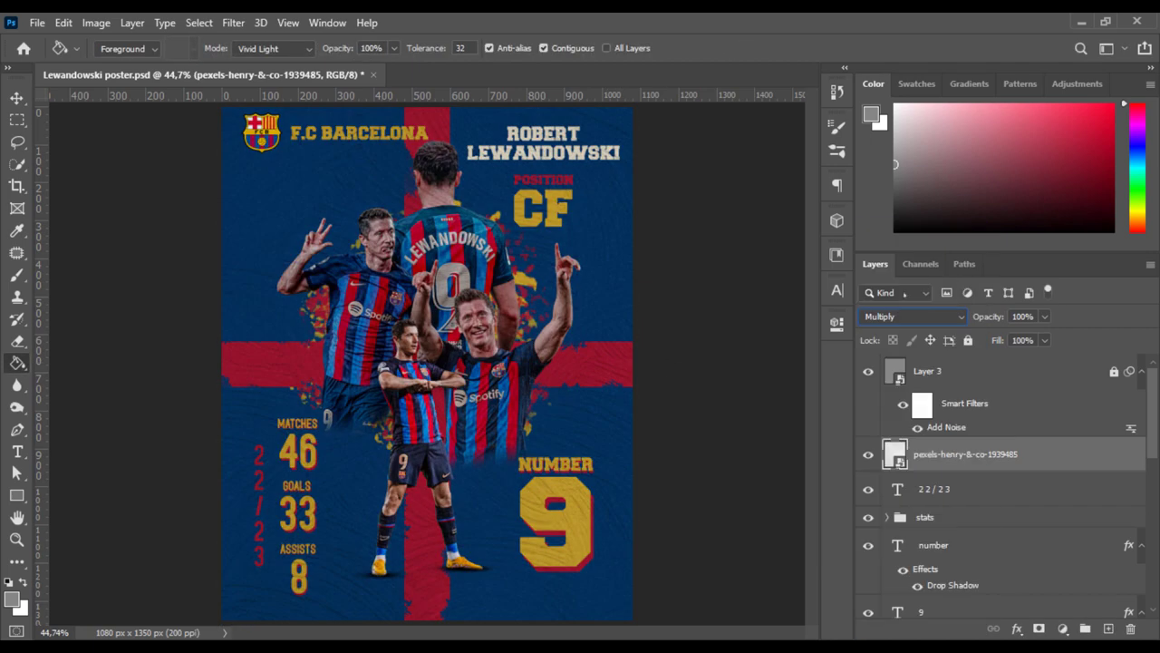
drag(990, 317, 976, 316)
text(50)
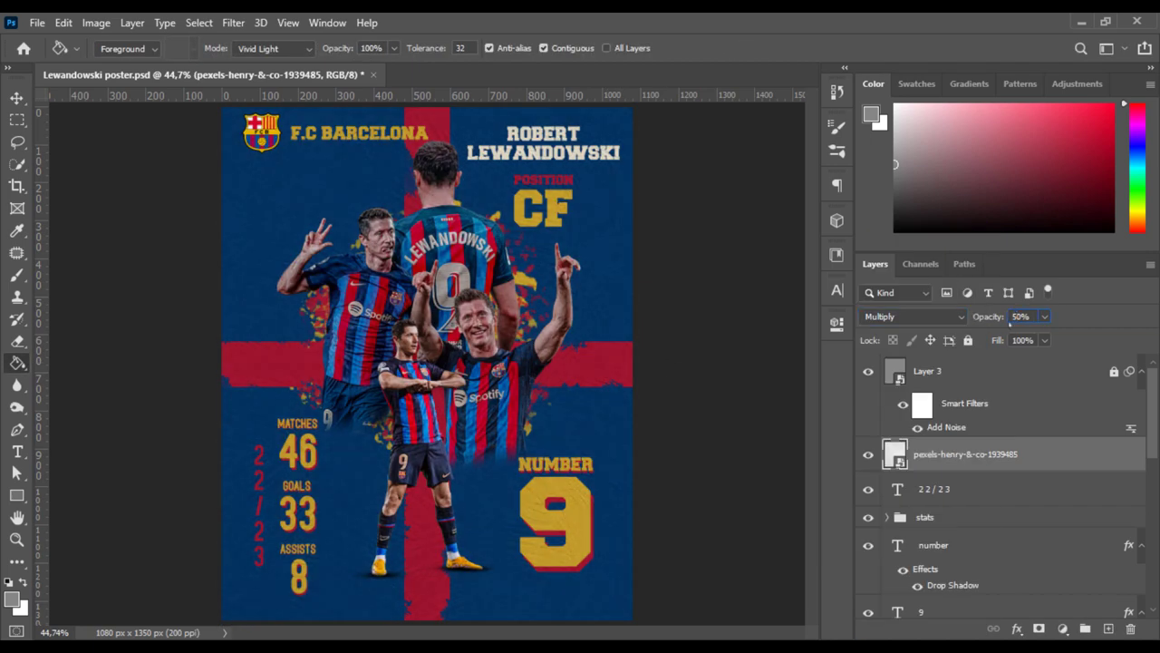
key(Return)
key(v)
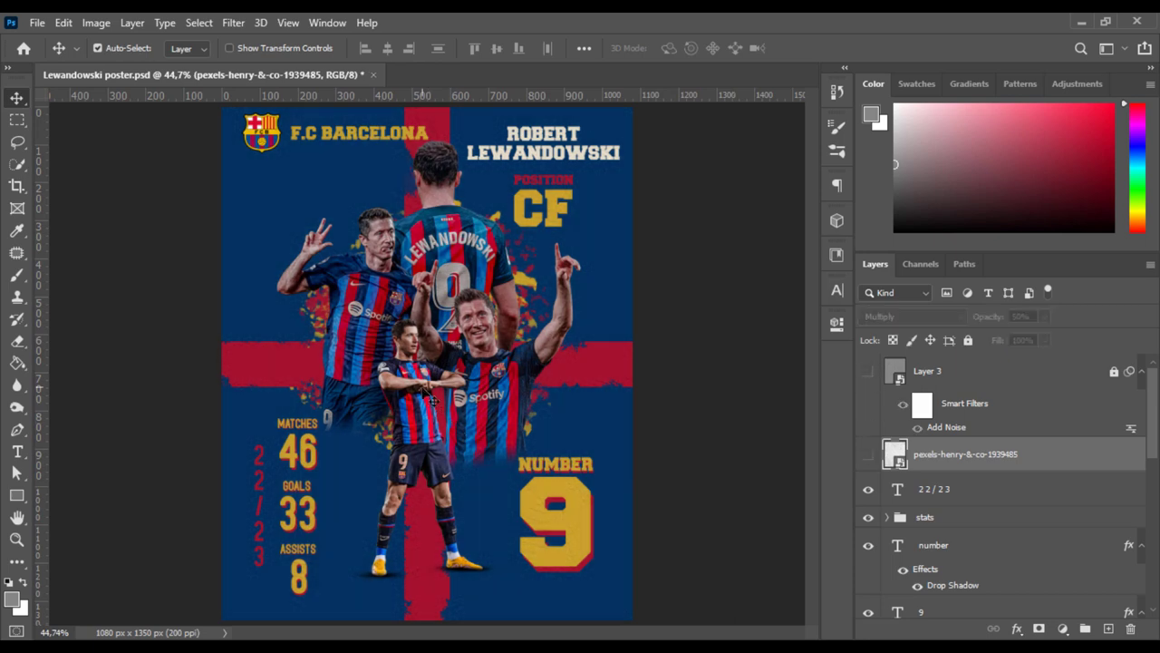
- Add a cream fbf8ec Solid Color fill clipped to the front player
click(1062, 628)
click(1056, 253)
text(fbf8ec)
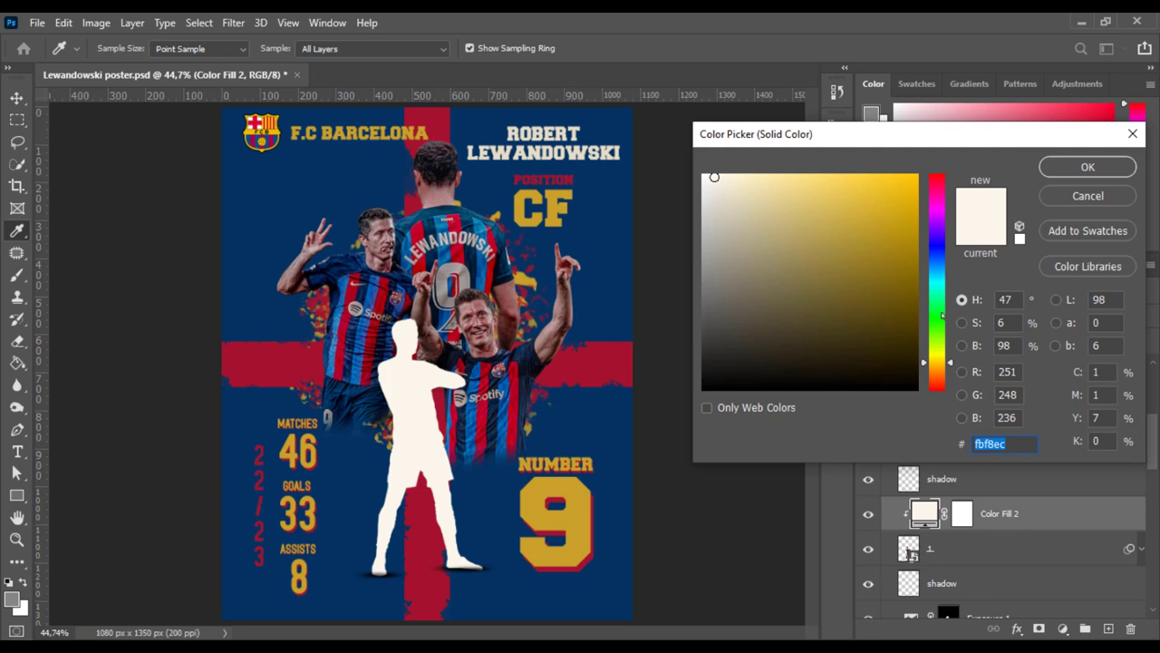
key(Return)
click(906, 317)
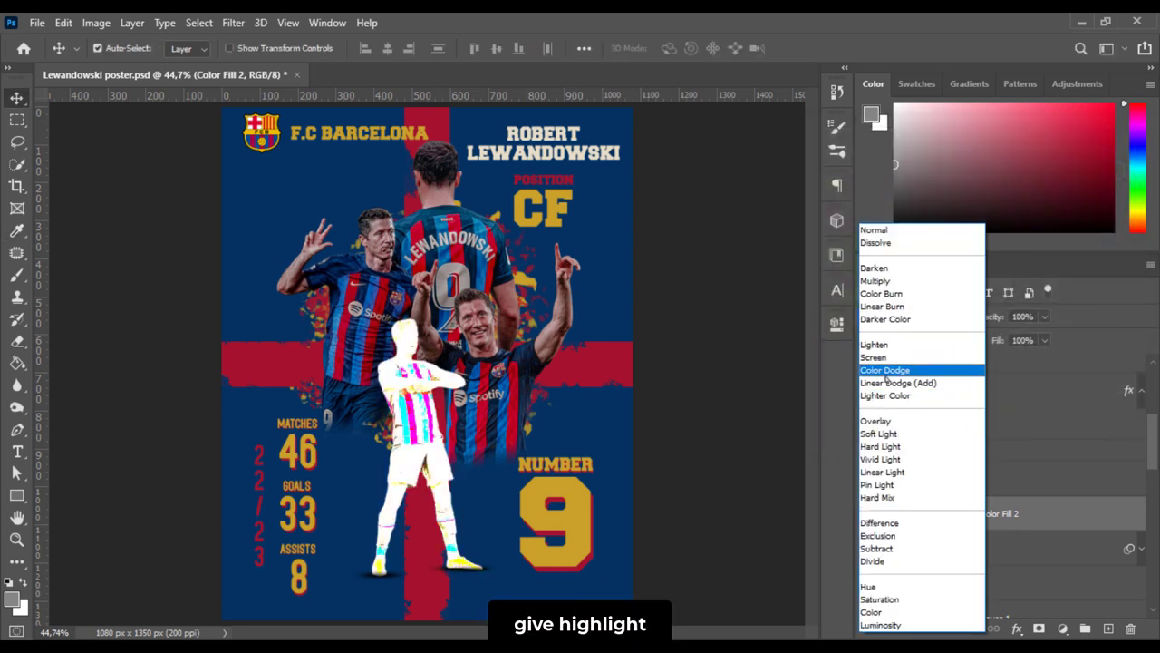
click(885, 369)
- Change the fill to a bright gold blended with Linear Dodge (Add)
double_click(925, 513)
mouse_move(837, 217)
mouse_down()
mouse_move(795, 194)
mouse_move(836, 236)
mouse_up()
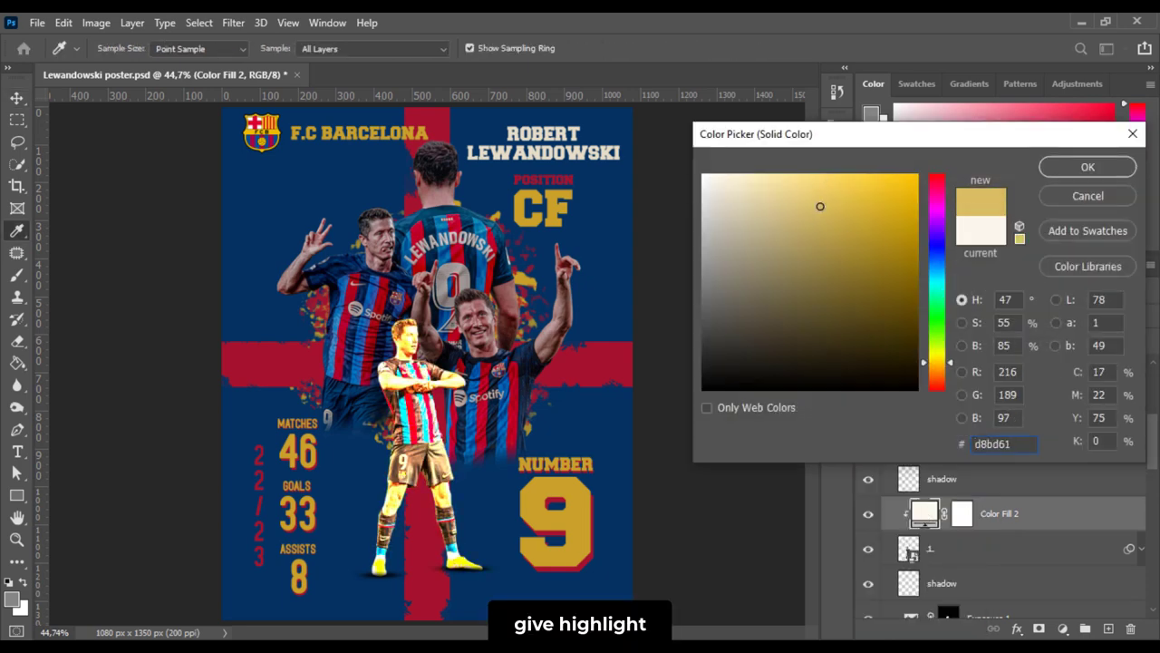
click(1087, 167)
click(907, 316)
click(889, 382)
double_click(936, 513)
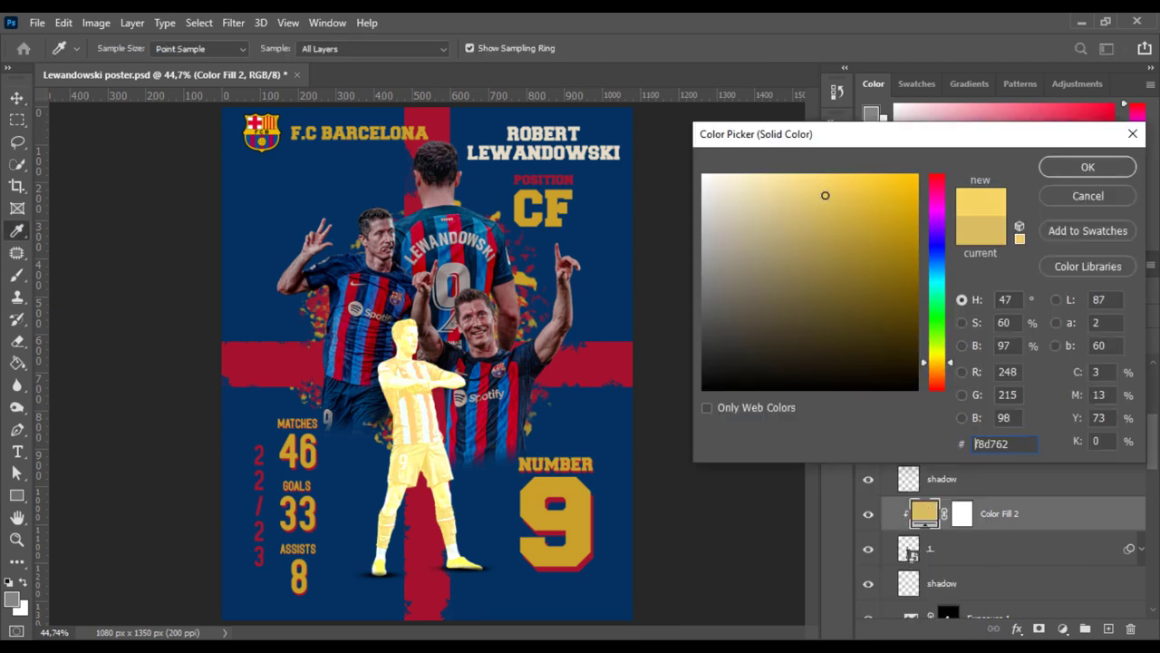
mouse_move(824, 194)
mouse_down()
mouse_move(807, 226)
mouse_move(818, 212)
mouse_up()
click(1088, 164)
- Split the Blend If Underlying slider to limit gold to bright areas, and invert the mask
double_click(1070, 515)
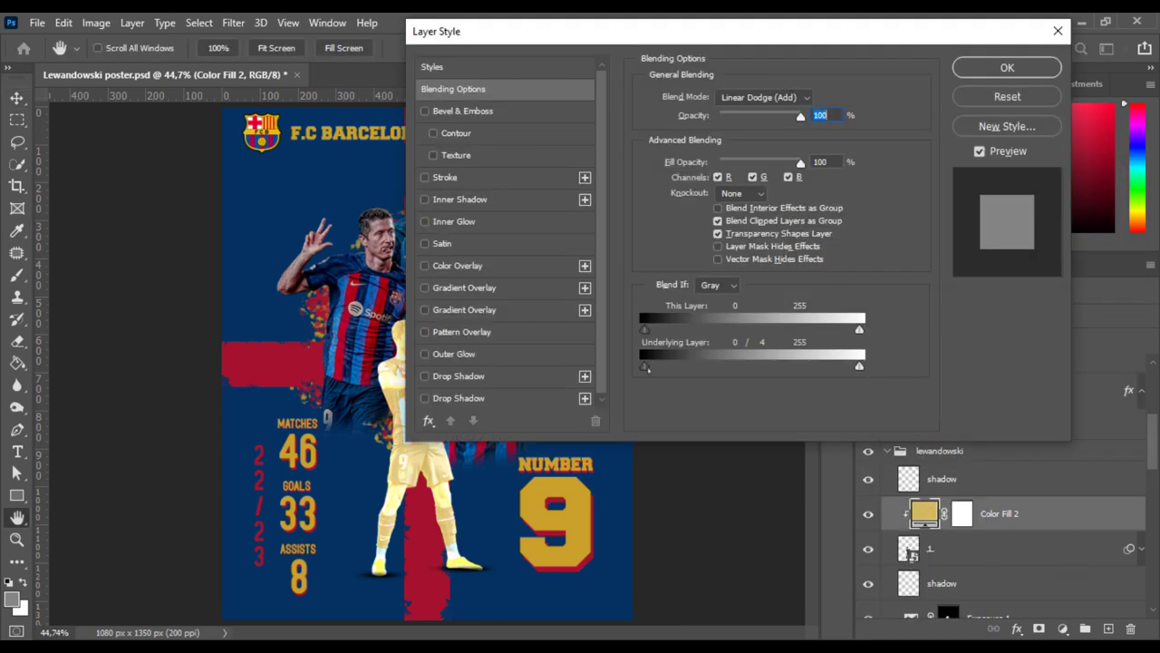
drag(635, 35, 674, 52)
drag(687, 389, 841, 389)
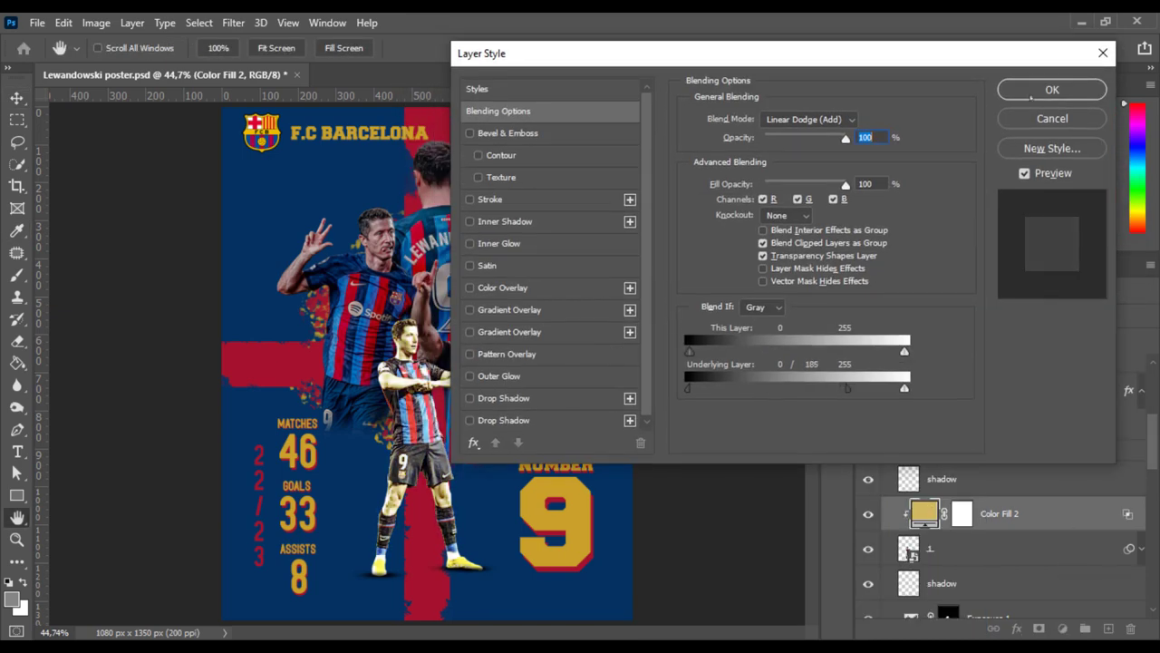
click(1052, 89)
key(ctrl+i)
key(b)
scroll(668, 481, up, 3)
right_click(535, 359)
- Paint white and black on the Color Fill 2 mask along the front player's edges
key(Escape)
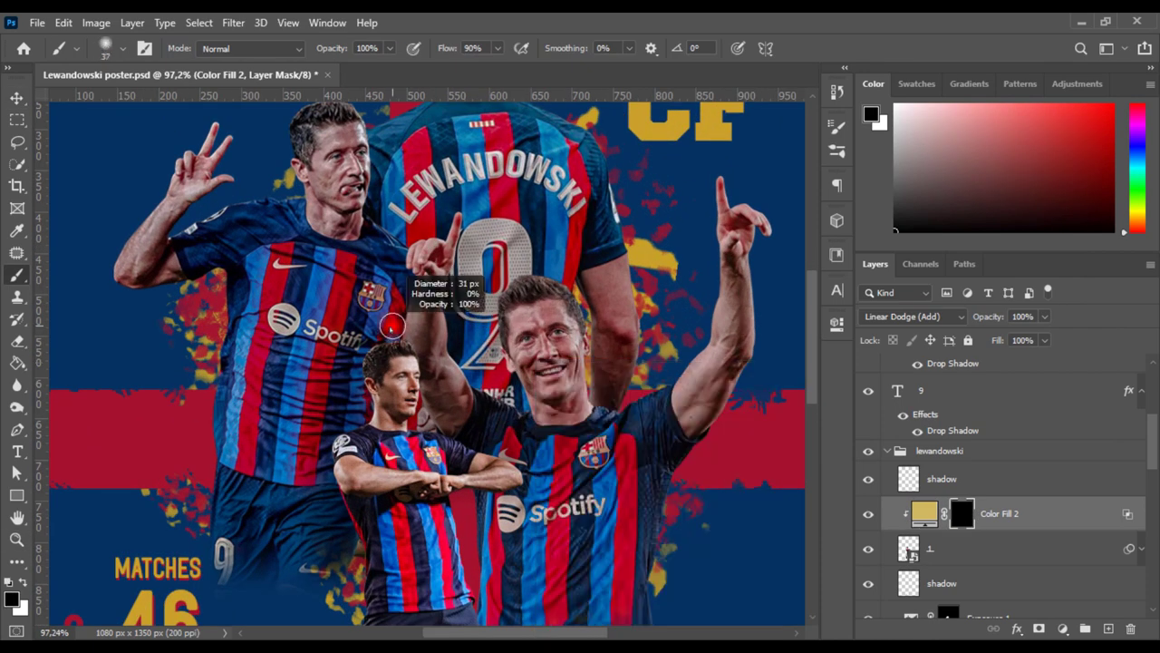
key(x)
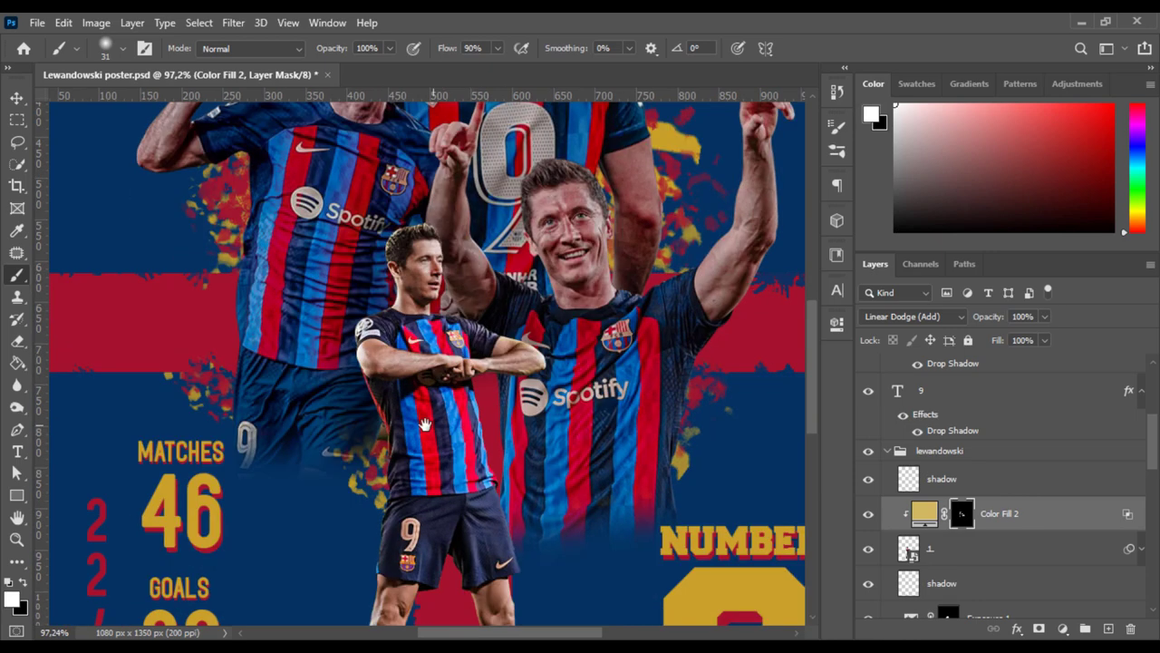
drag(356, 595, 379, 486)
drag(371, 580, 456, 418)
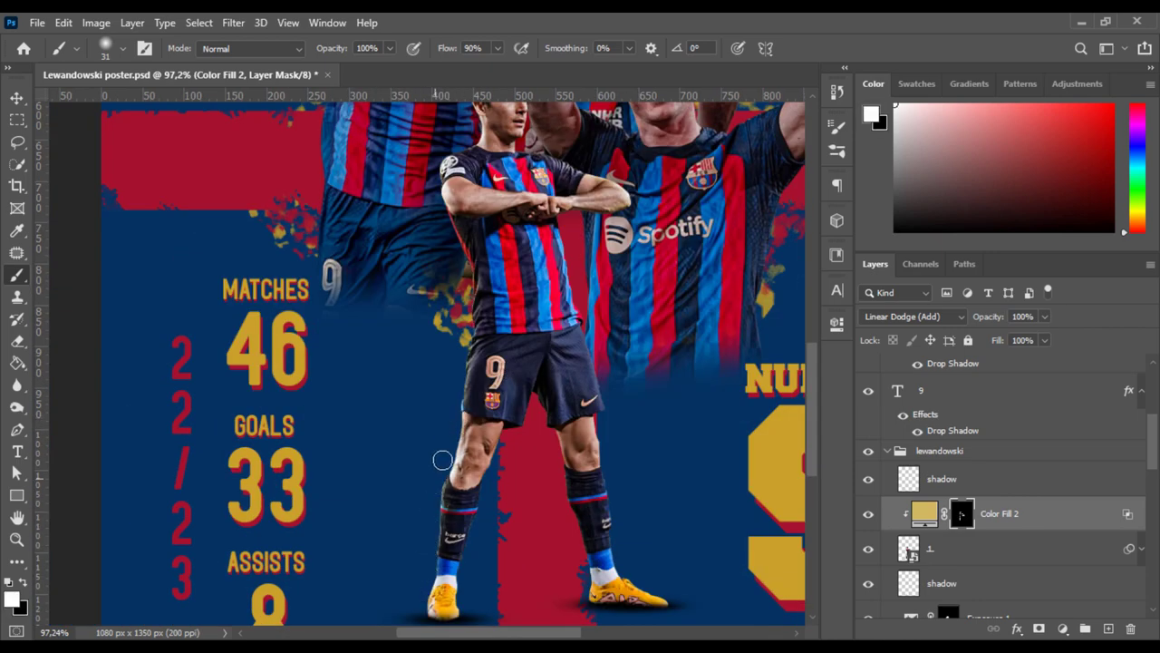
drag(595, 341, 661, 511)
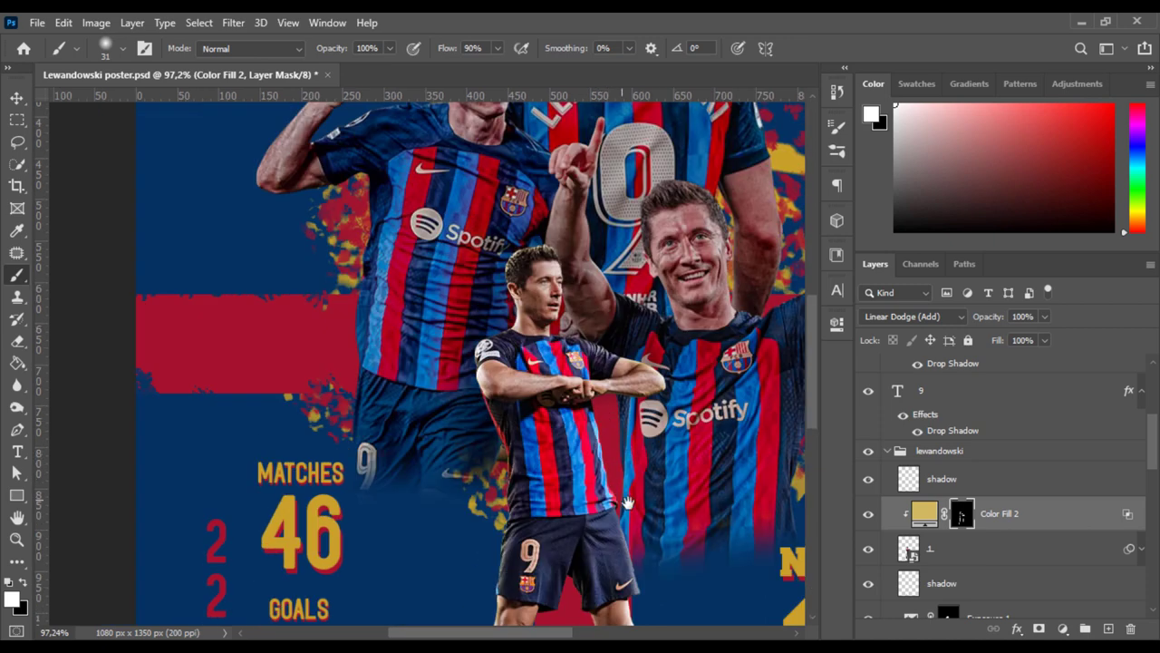
key(x)
drag(589, 426, 548, 533)
key(x)
key(x)
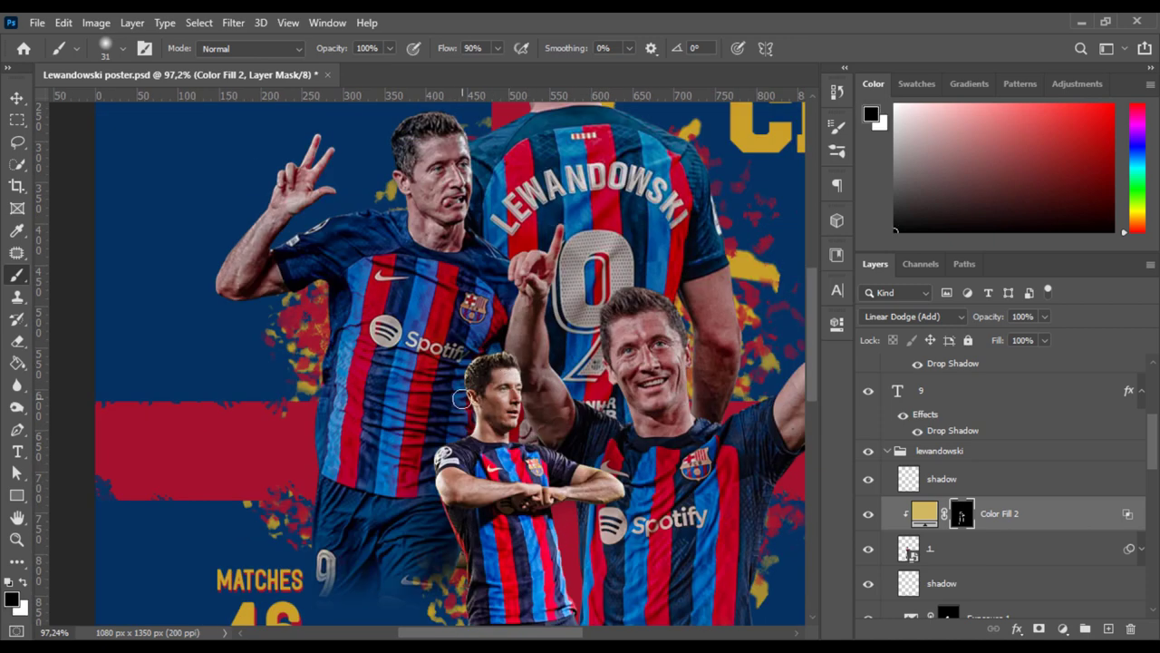
key(x)
key(x)
key(x)
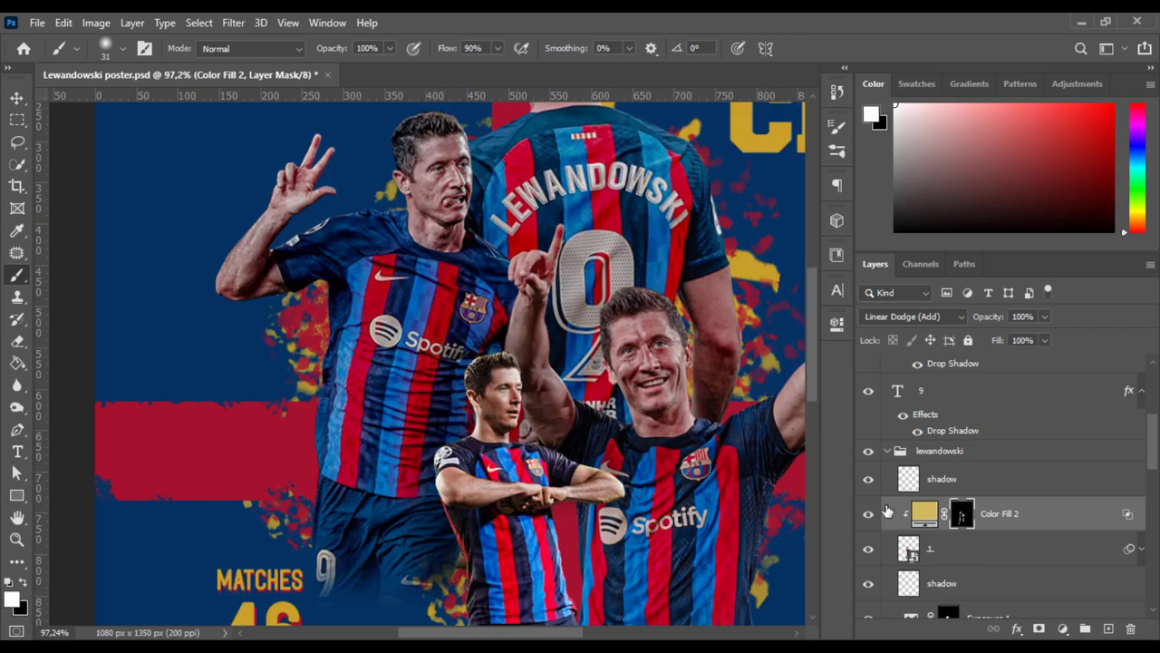
key(x)
key(x)
key(x)
- Fit the poster on screen, then zoom in on the upper players
key(ctrl+0)
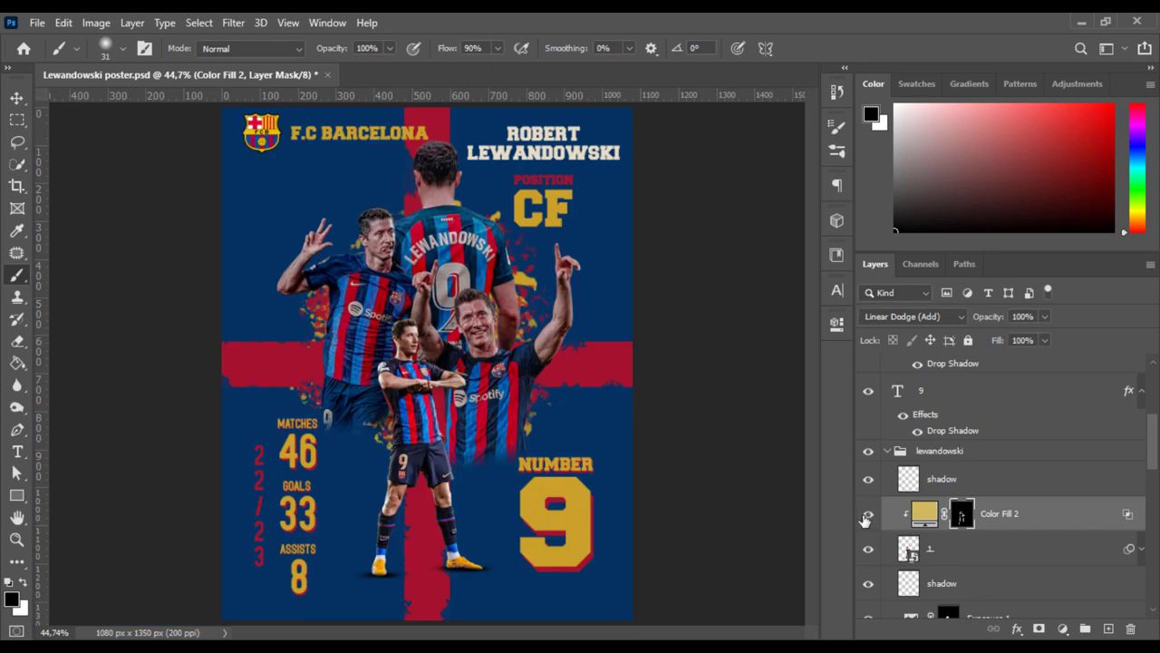
key(z)
drag(385, 181, 435, 182)
- Duplicate the gold Linear Dodge rim-light fill above Brightness/Contrast 1
key(v)
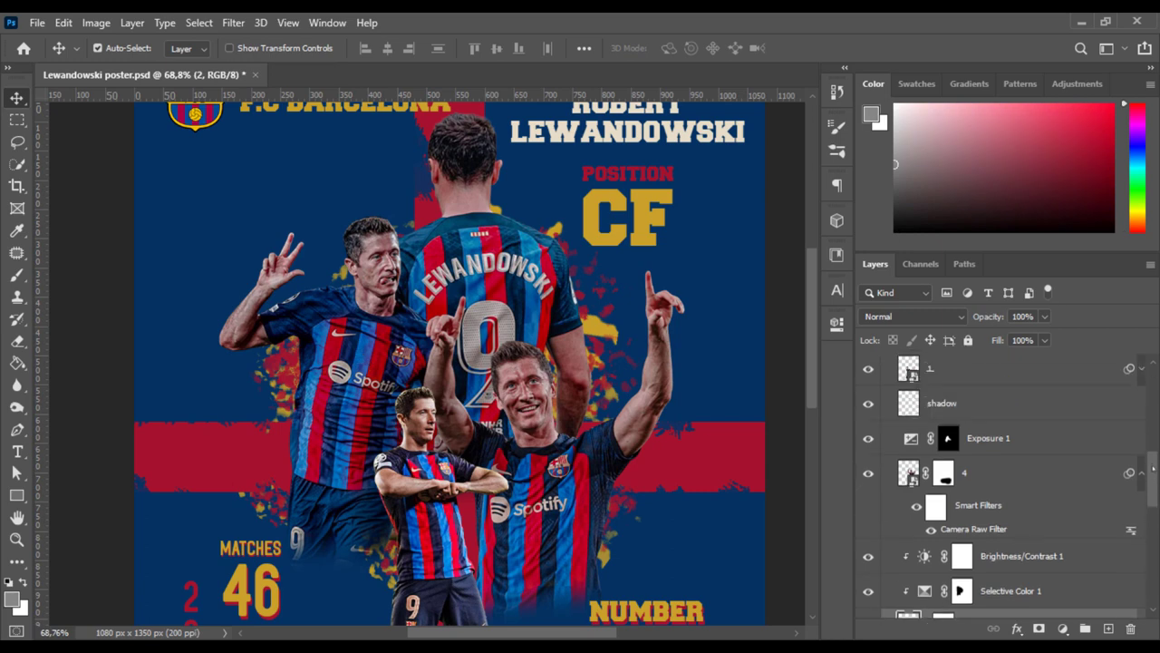
click(924, 401)
drag(925, 373, 925, 467)
right_click(962, 450)
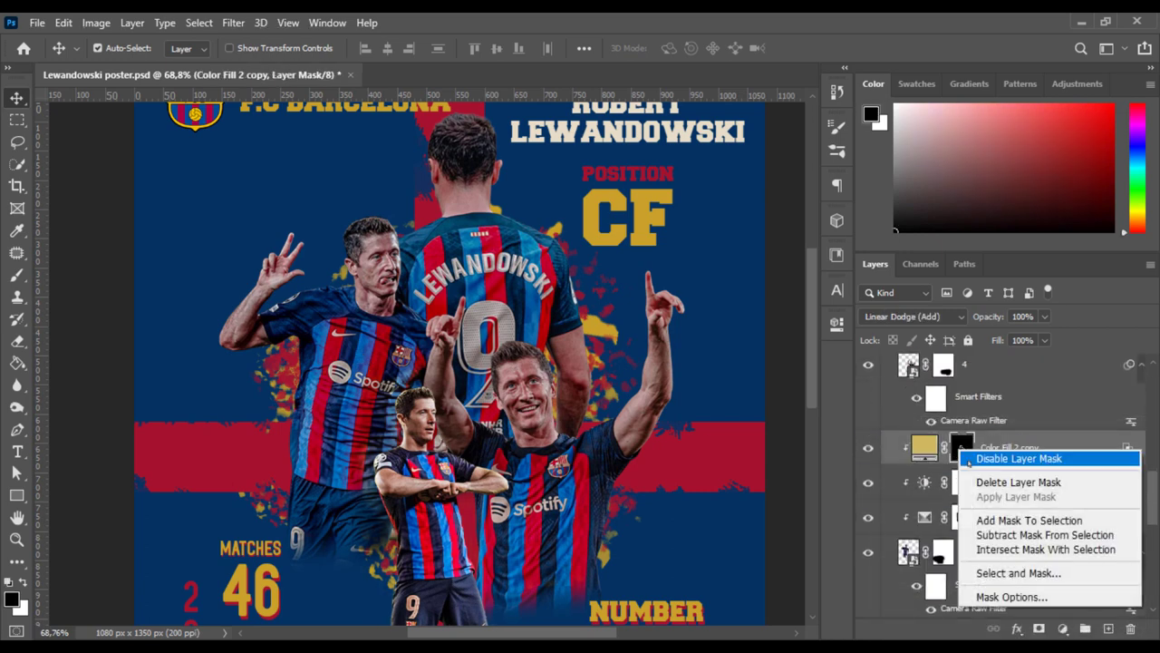
key(Escape)
key(z)
drag(363, 223, 394, 223)
- Paint the copy's mask white and black to reveal highlights on the upper-left player
key(b)
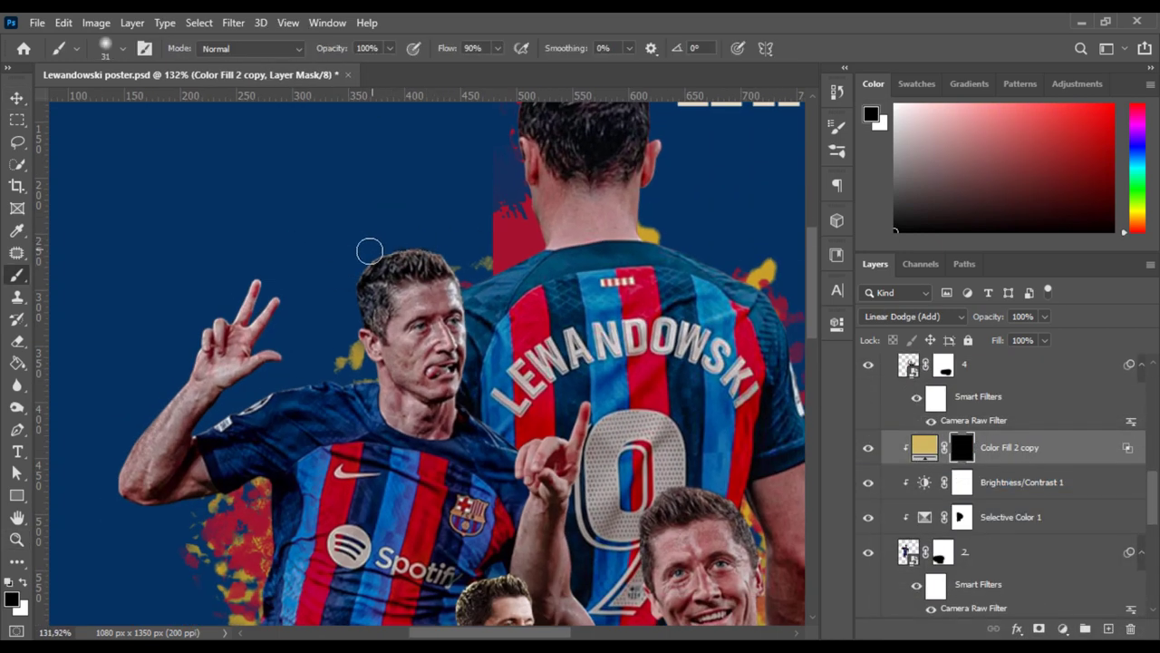
key(x)
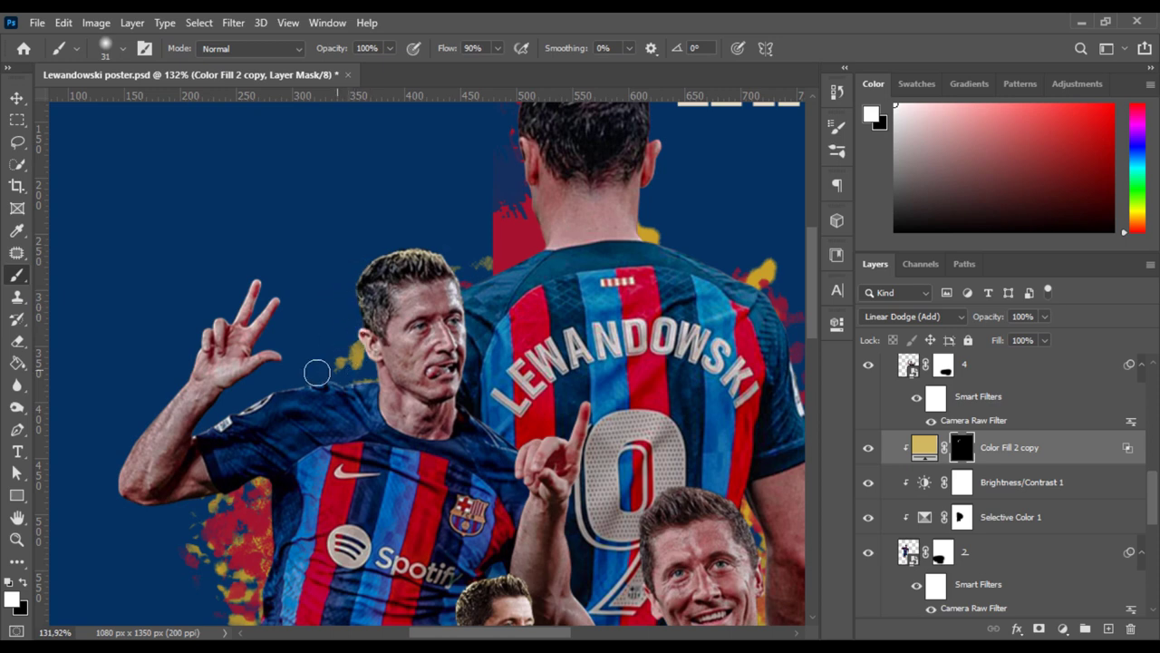
key(x)
key(x)
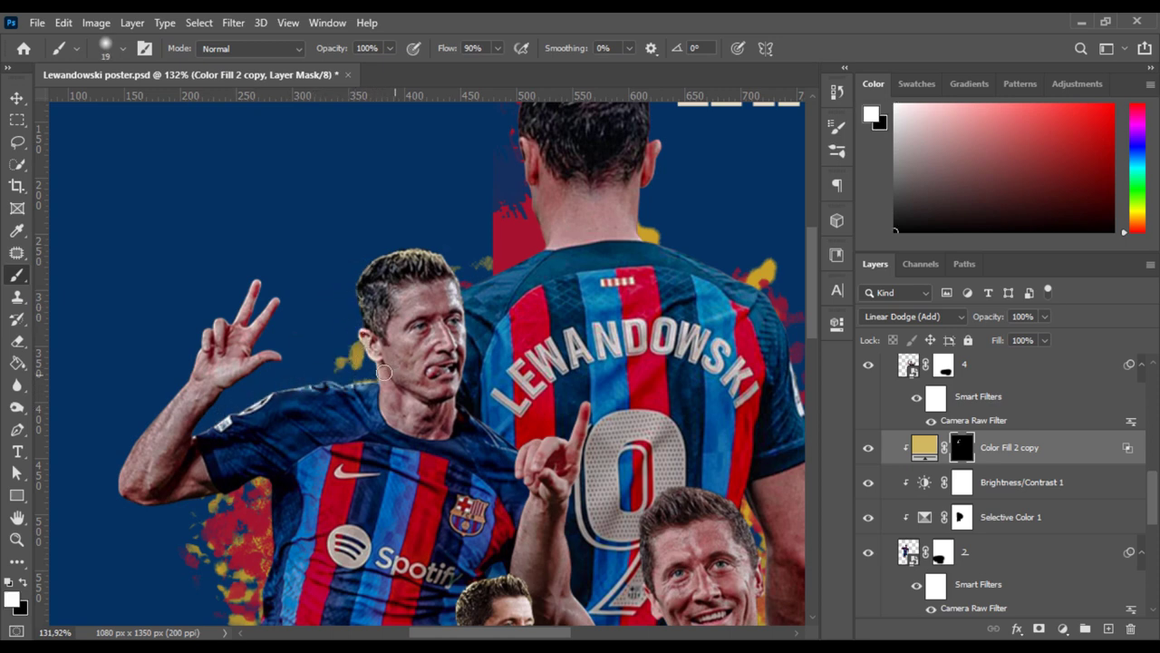
key(x)
key(x)
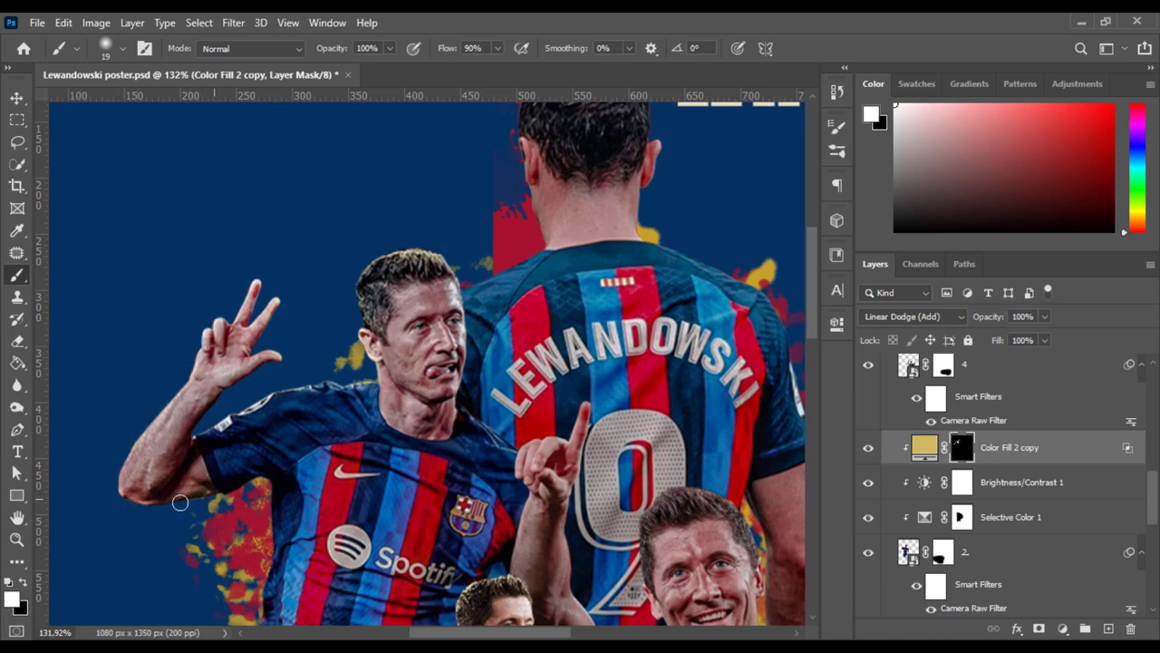
key(x)
key(x)
key(x)
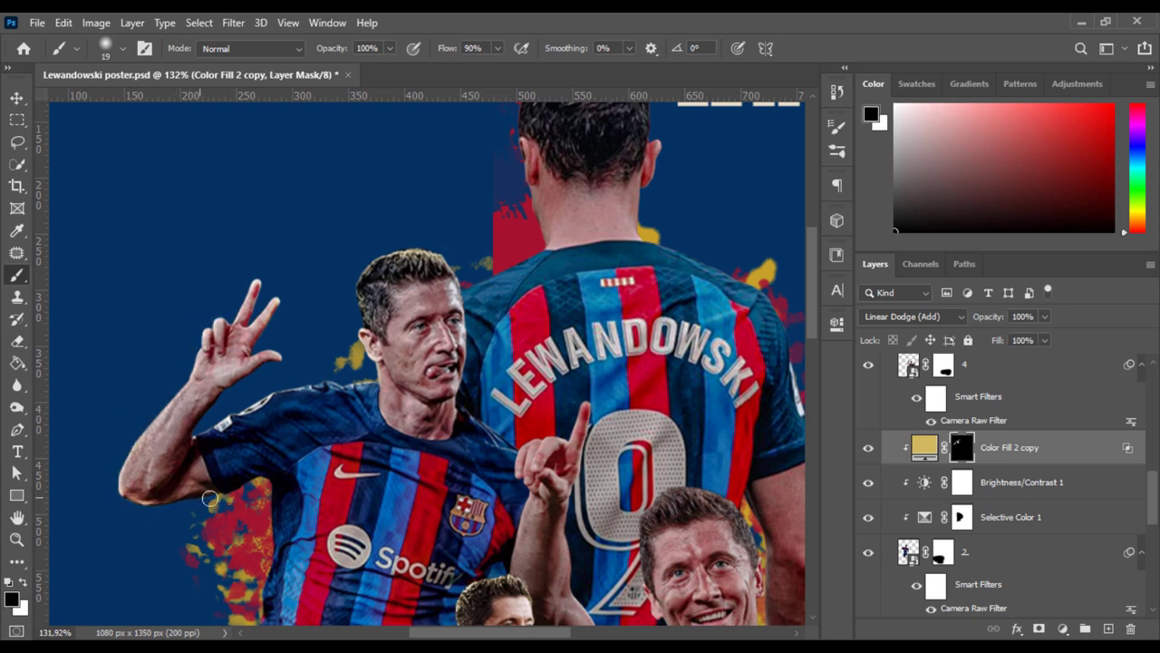
key(x)
key(x)
key(x)
key(x)
key(x)
key(x)
- Refine the mask along the left player's torso, hiding stray highlight in black
drag(326, 535, 399, 307)
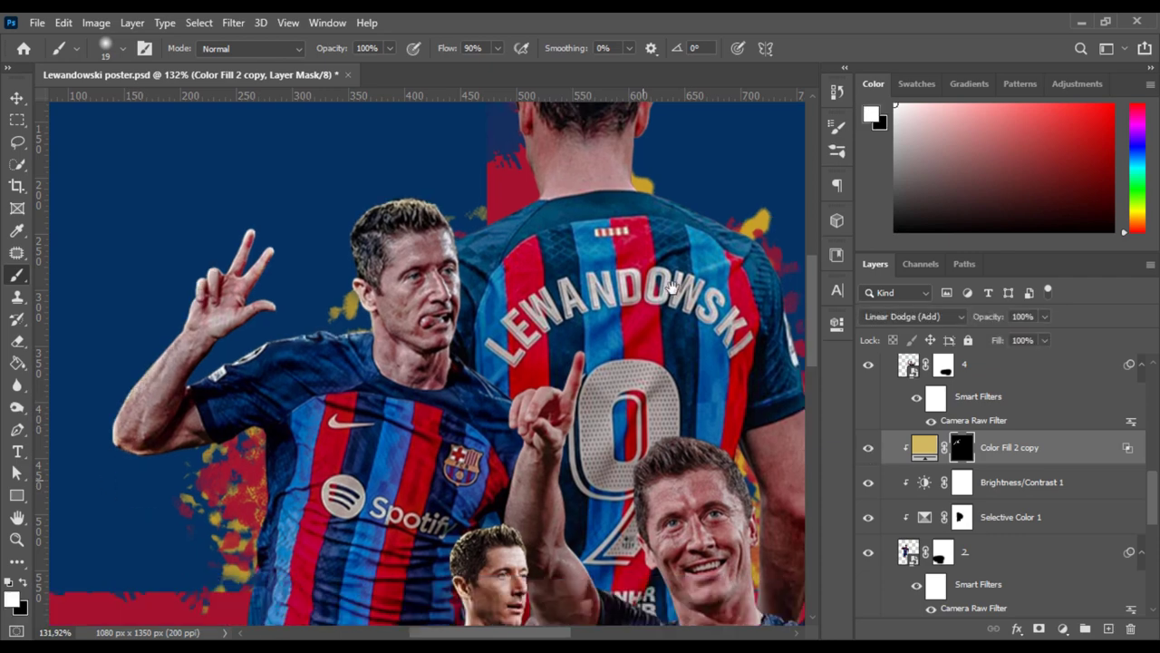
right_click(399, 306)
key(Escape)
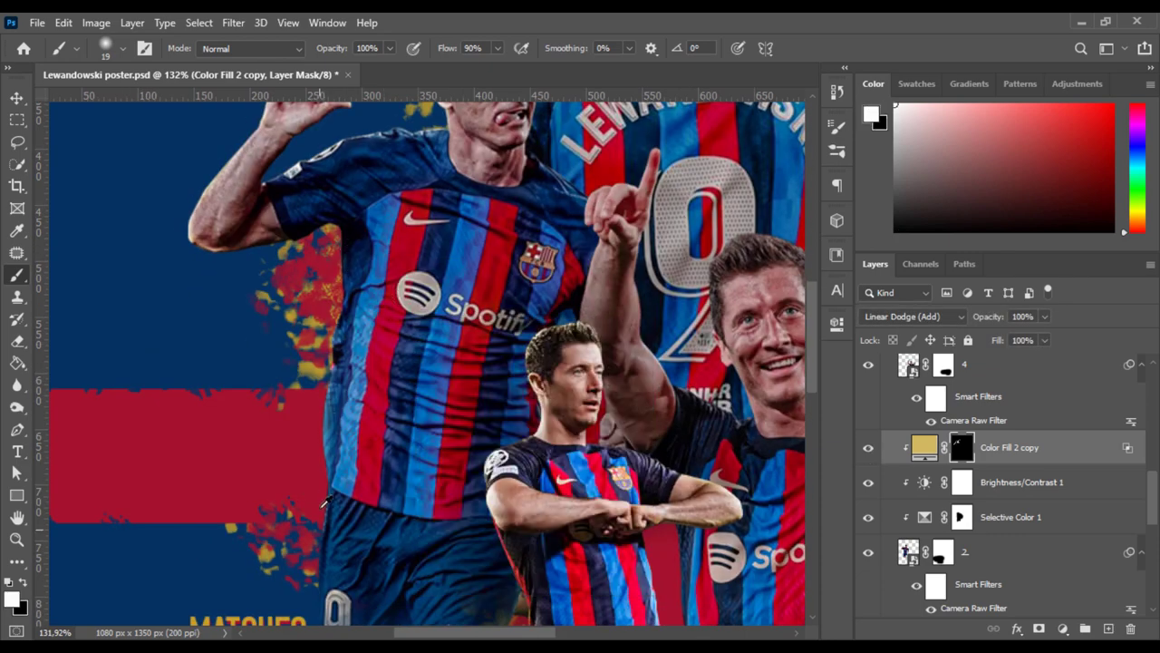
drag(326, 499, 381, 372)
scroll(390, 355, up, 3)
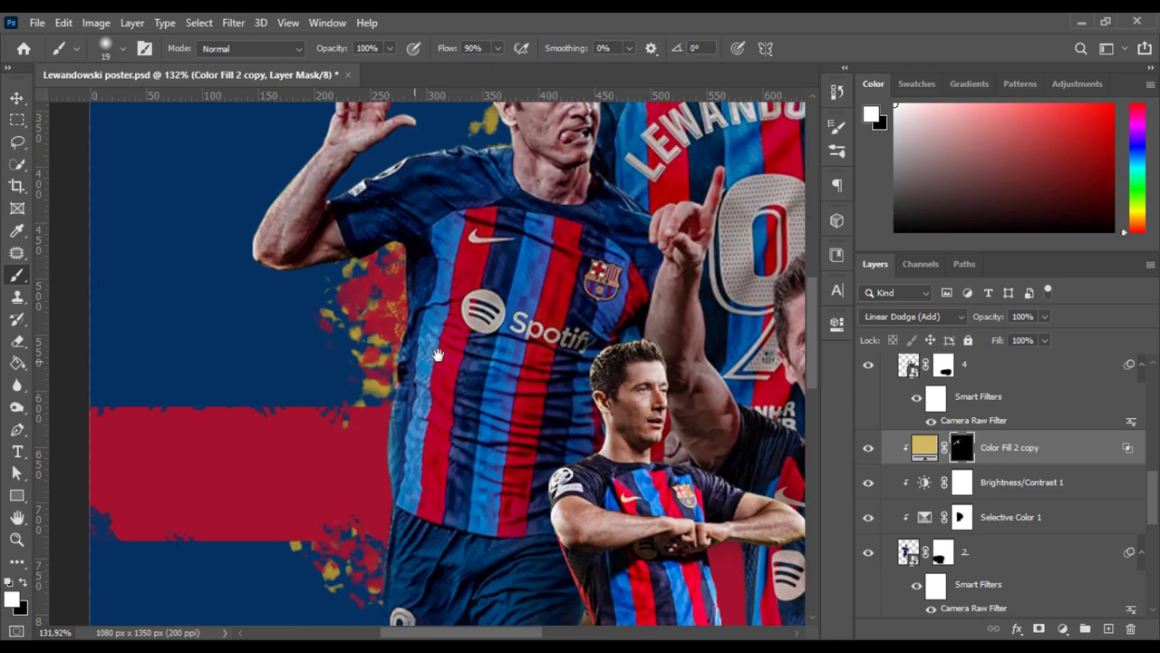
key(x)
key(ctrl+0)
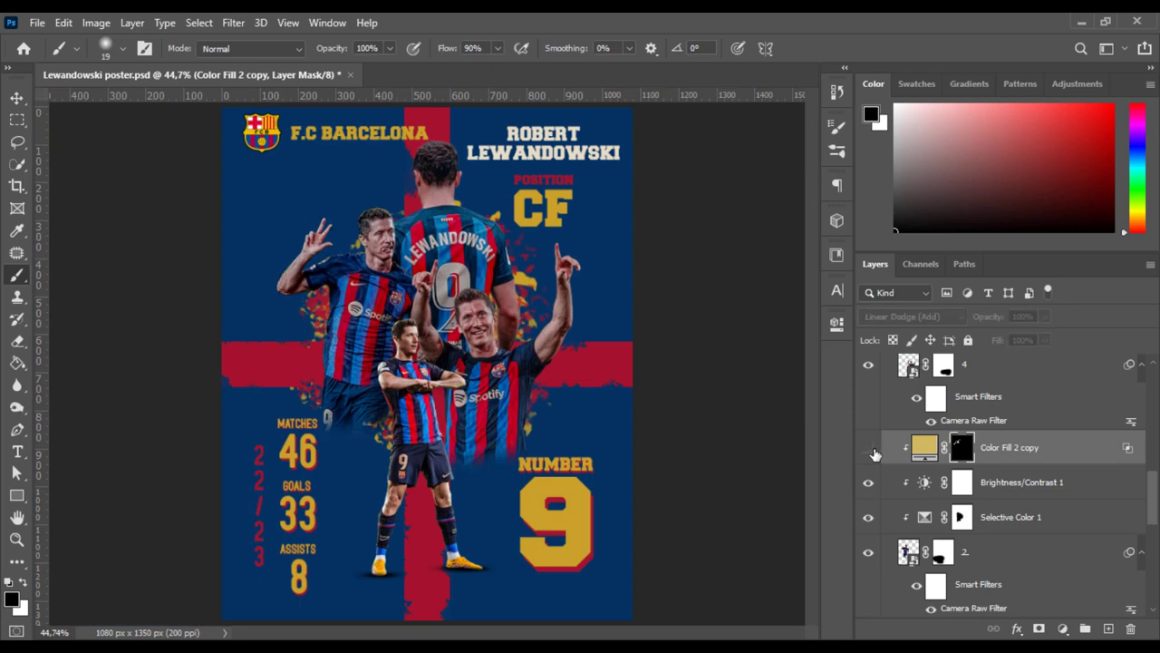
drag(272, 272, 454, 336)
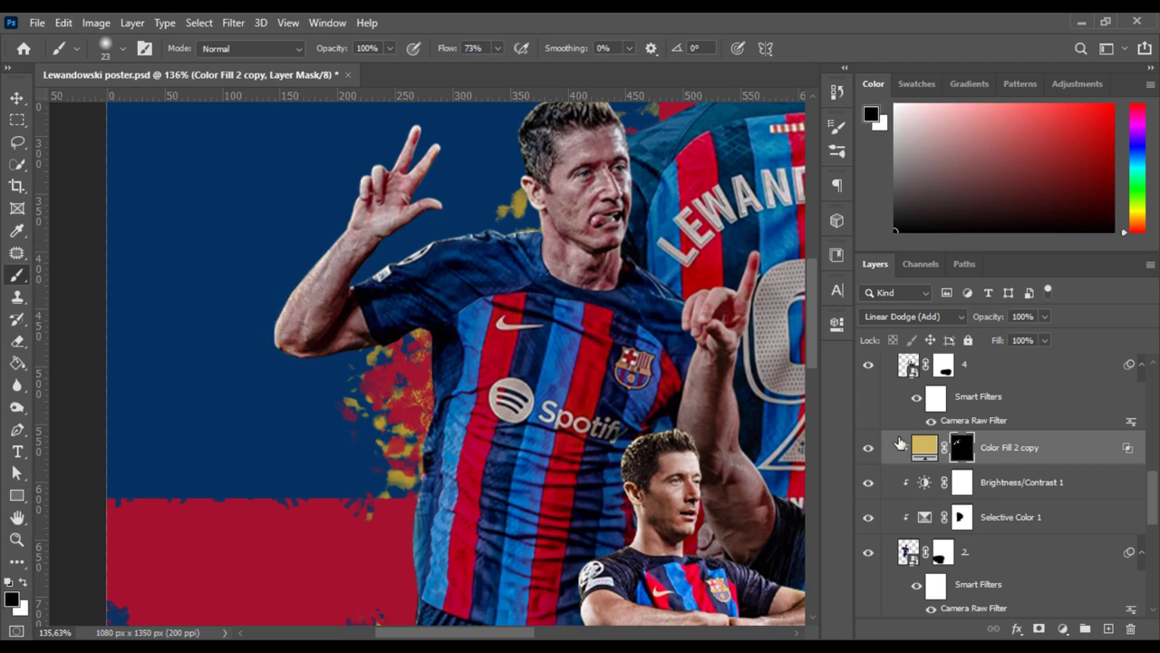
- Clip the gold fill copy to the player layer below and toggle it to compare
alt+click(872, 463)
drag(582, 128, 492, 246)
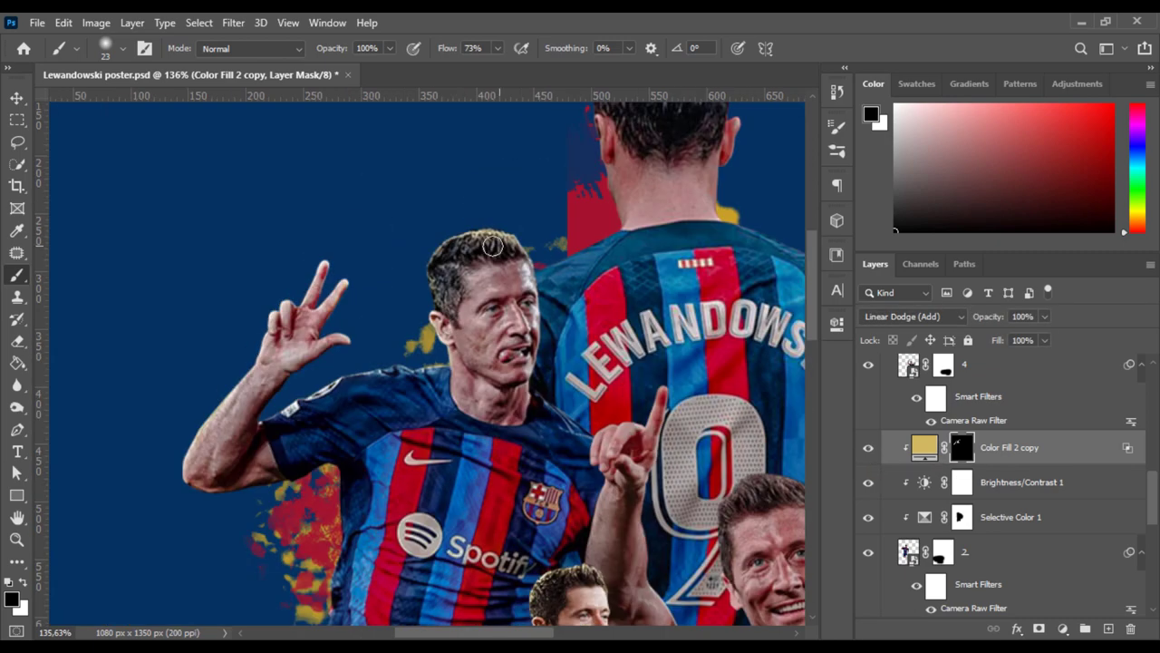
key(ctrl+0)
key(v)
click(868, 449)
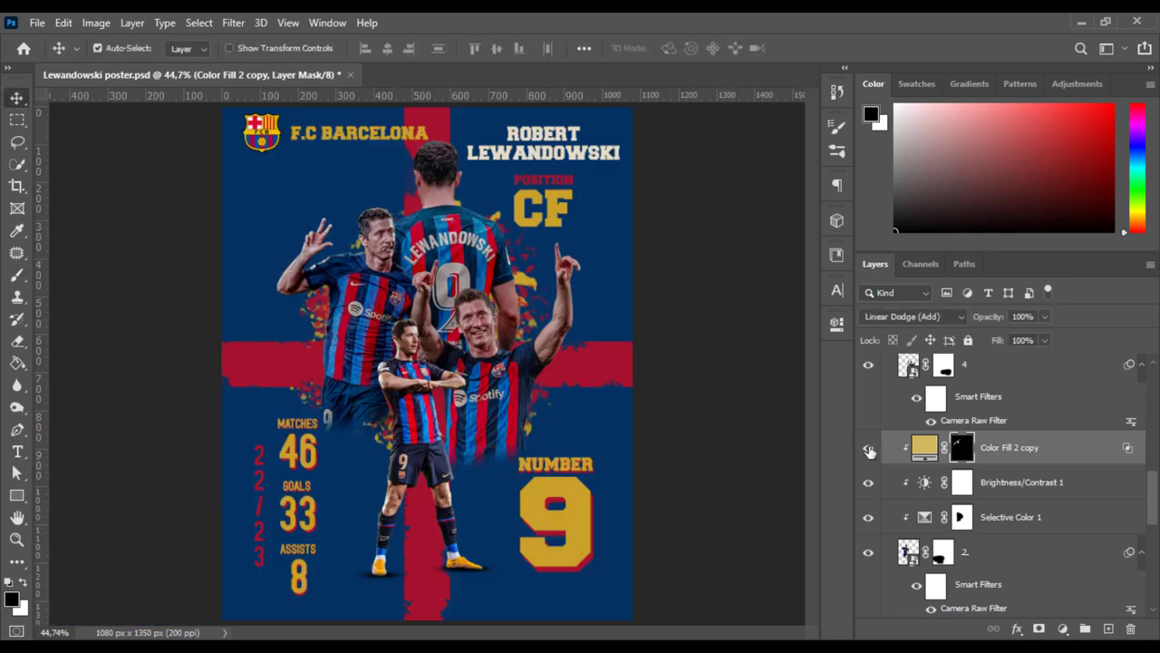
- Paint gold glow along the back-facing player's shoulder on the copy 2 mask
drag(997, 447, 997, 507)
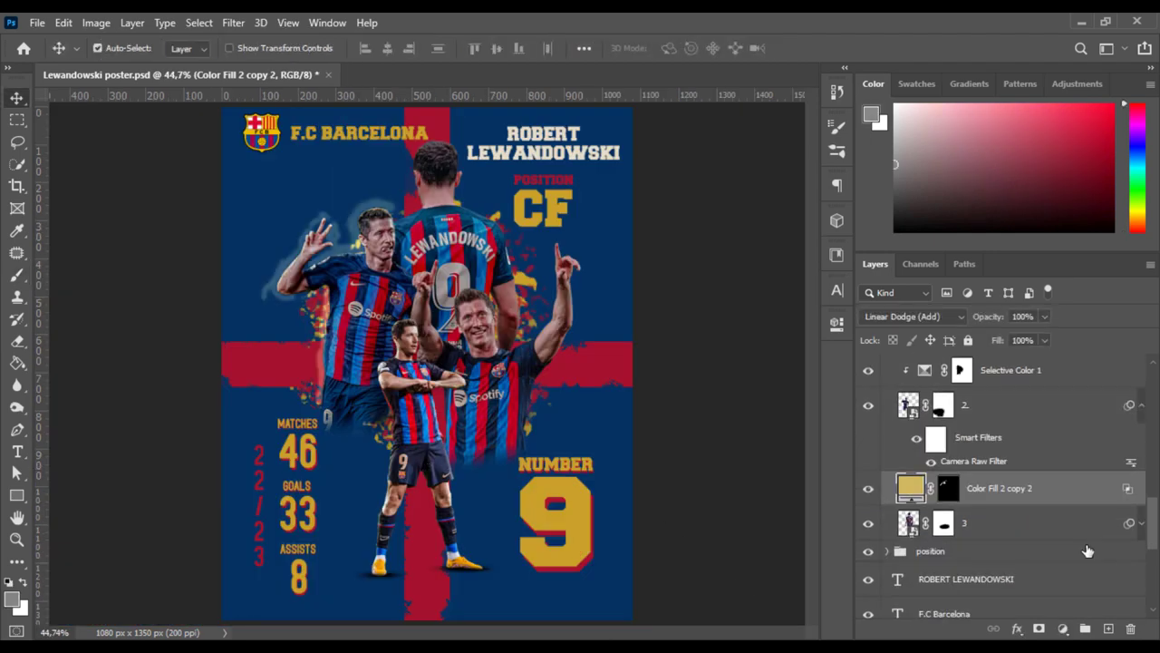
key(z)
drag(440, 126, 508, 126)
key(b)
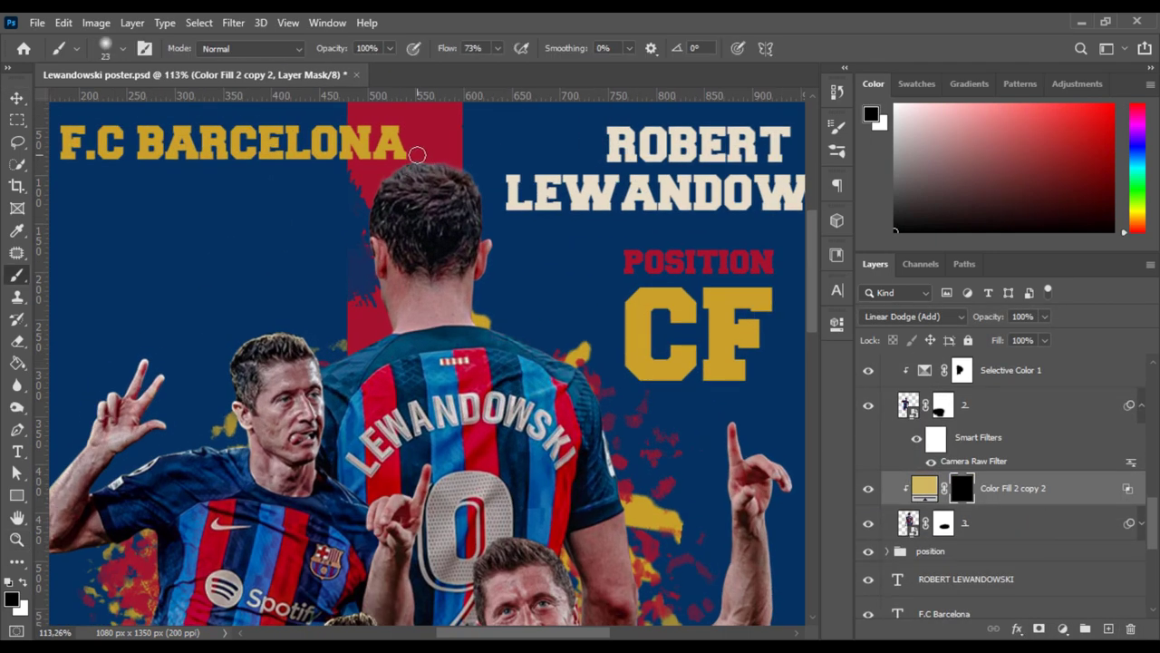
key(x)
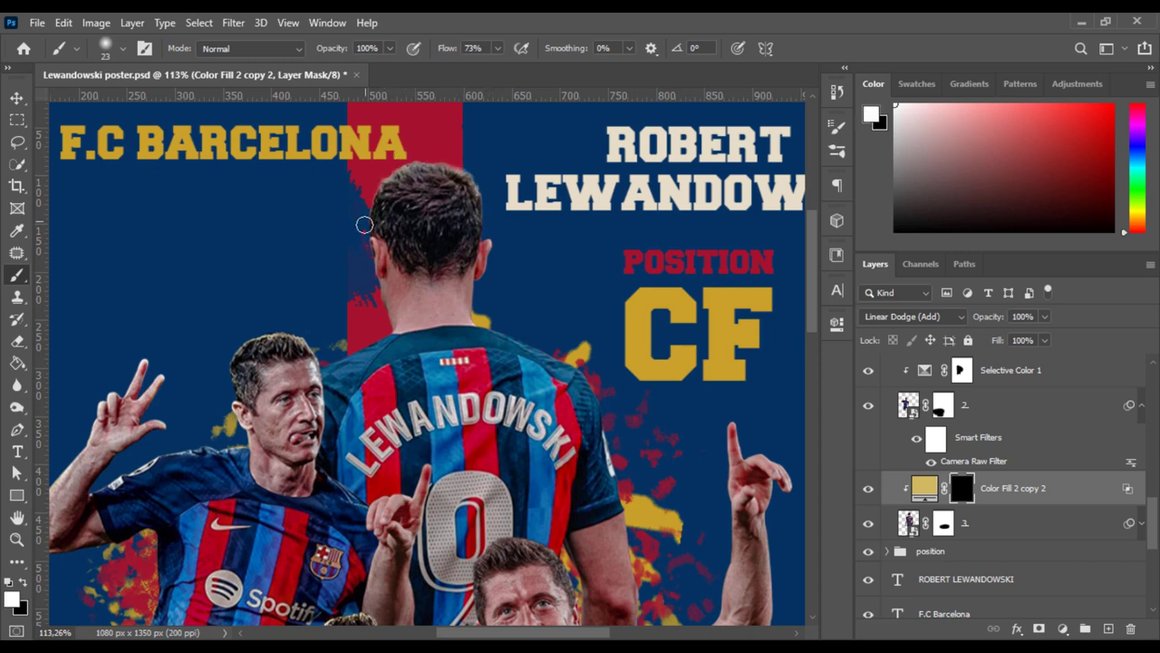
drag(344, 344, 395, 331)
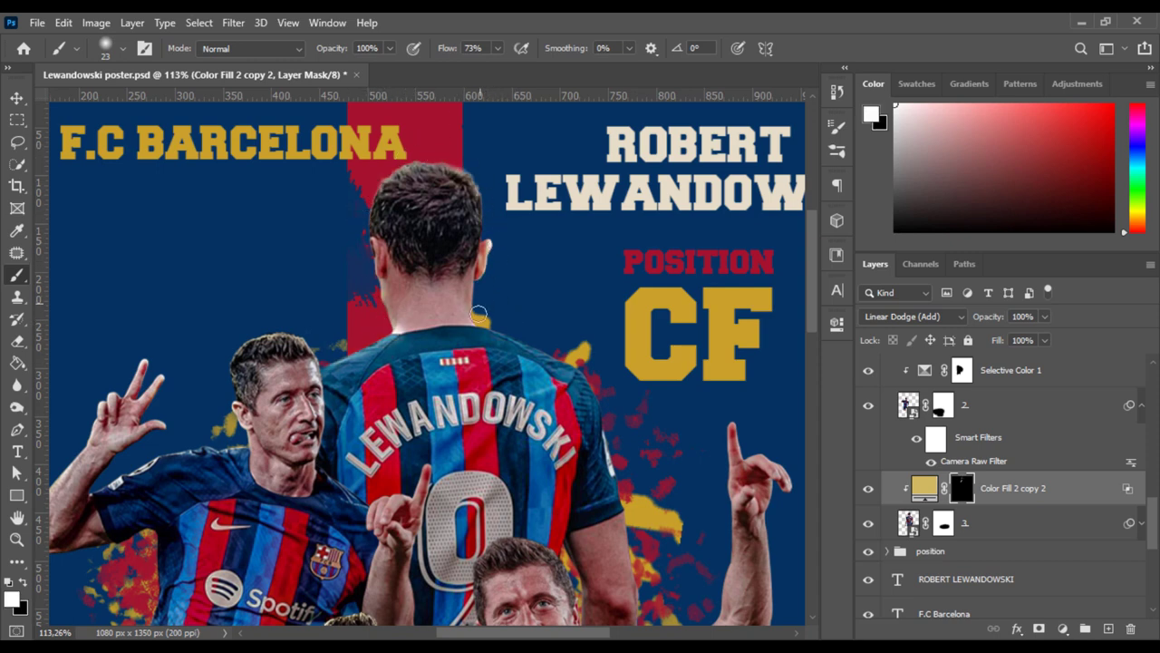
- Refine the glow around the head and shoulders, swapping between black and white
key(x)
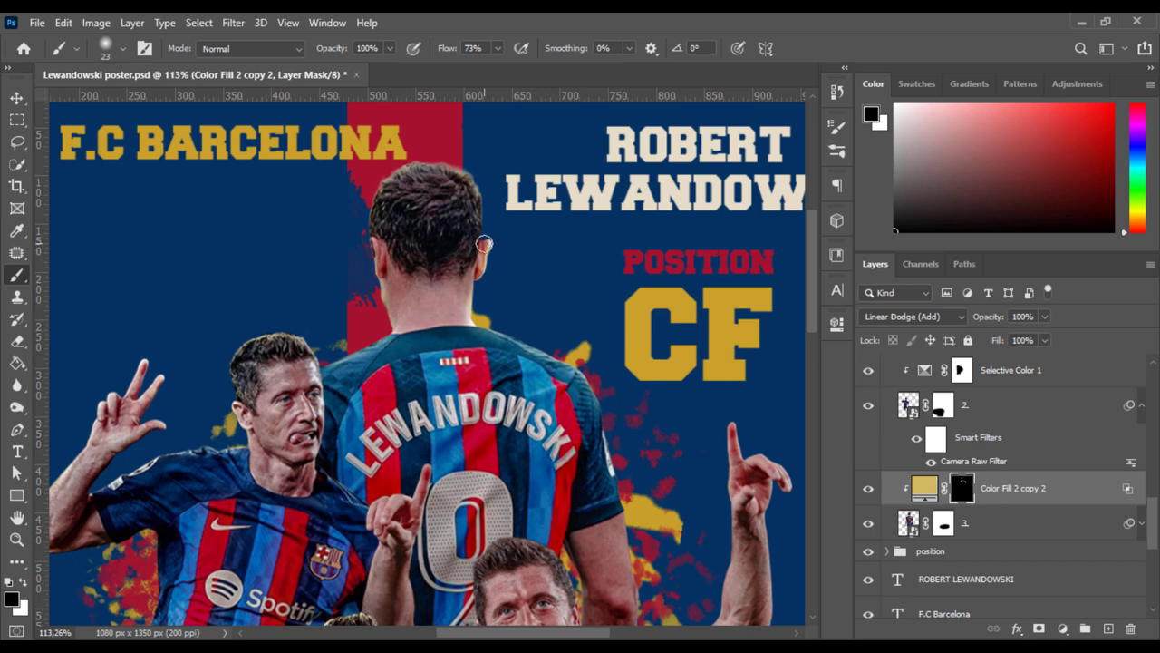
key(x)
key(x)
key(x)
key(x)
key(x)
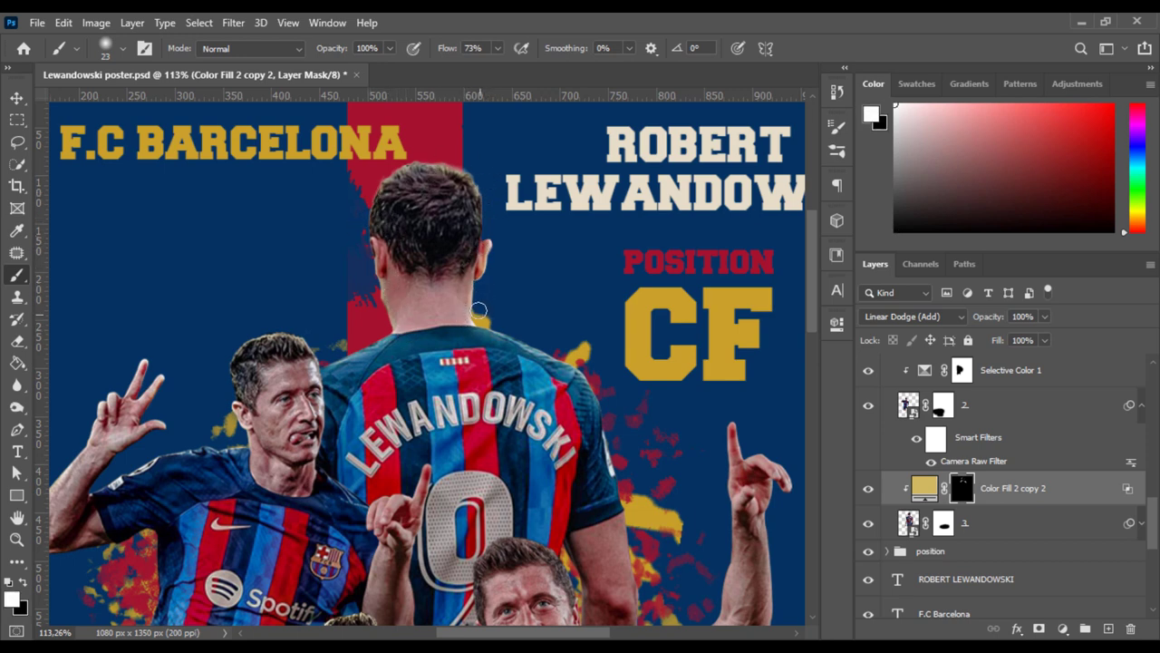
key(x)
key(x)
key(x)
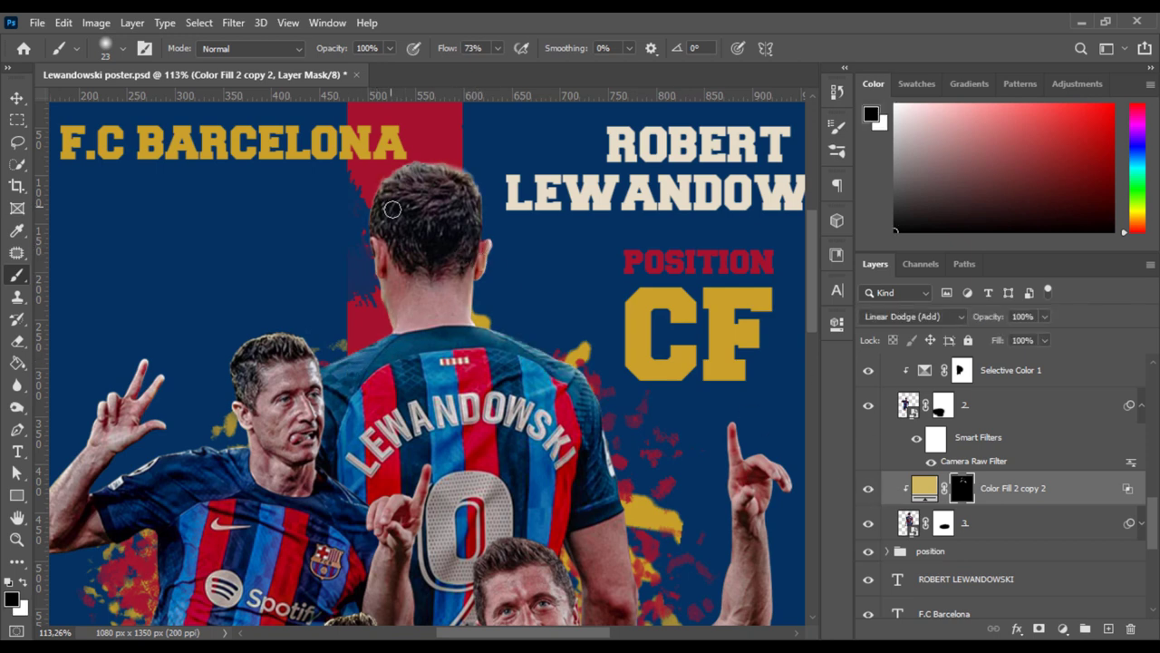
key(x)
key(x)
- Duplicate the rim-light fill above layer 4 as Color Fill 2 copy 3
scroll(492, 298, right, 3)
scroll(492, 298, down, 2)
scroll(593, 266, down, 3)
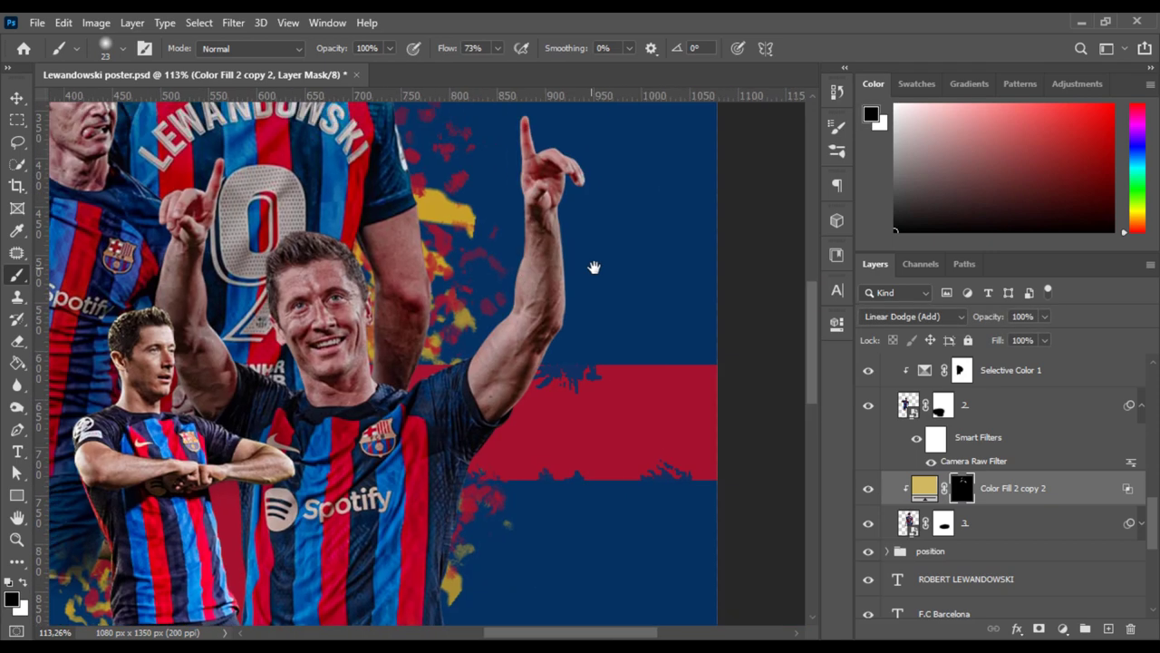
scroll(1140, 475, up, 3)
drag(1006, 577, 1006, 480)
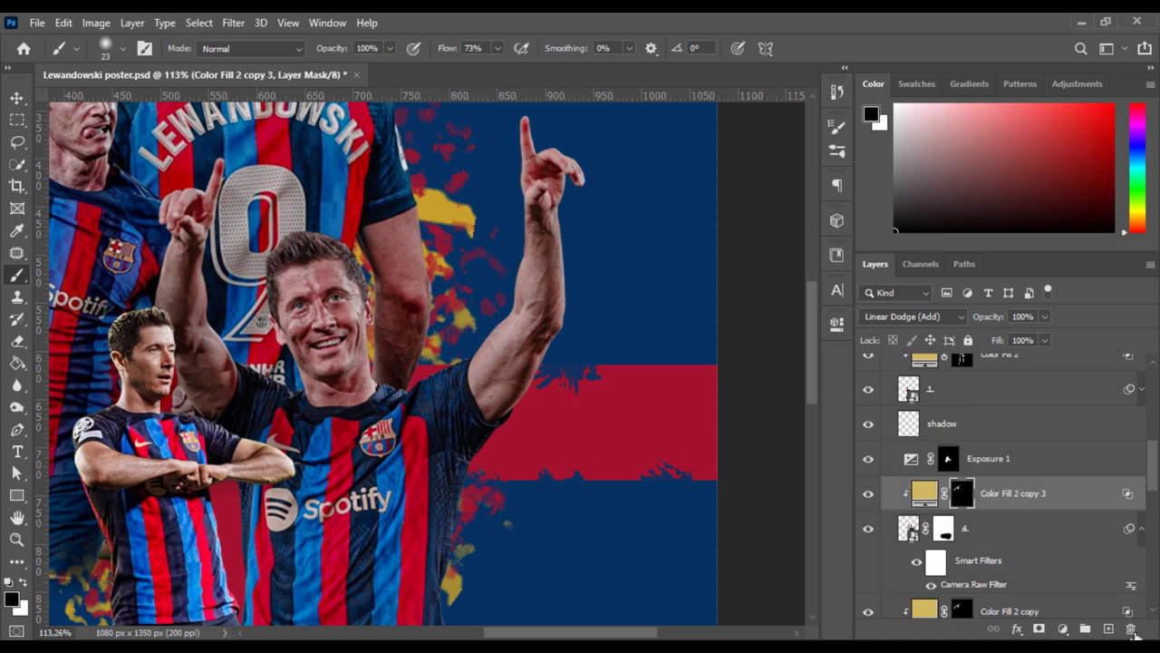
- Paint gold rim light along the smiling player's raised arm on the copy 3 mask
drag(530, 107, 496, 134)
key(x)
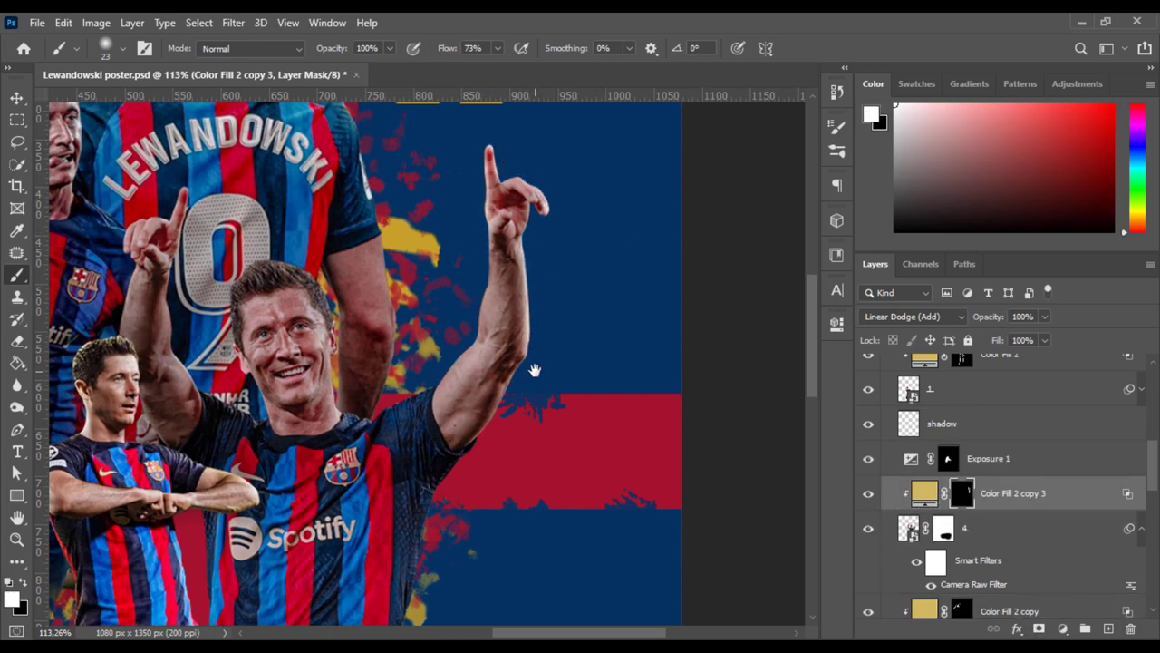
mouse_move(447, 491)
mouse_down()
mouse_move(492, 313)
mouse_move(432, 521)
mouse_up()
key(x)
click(868, 493)
click(868, 493)
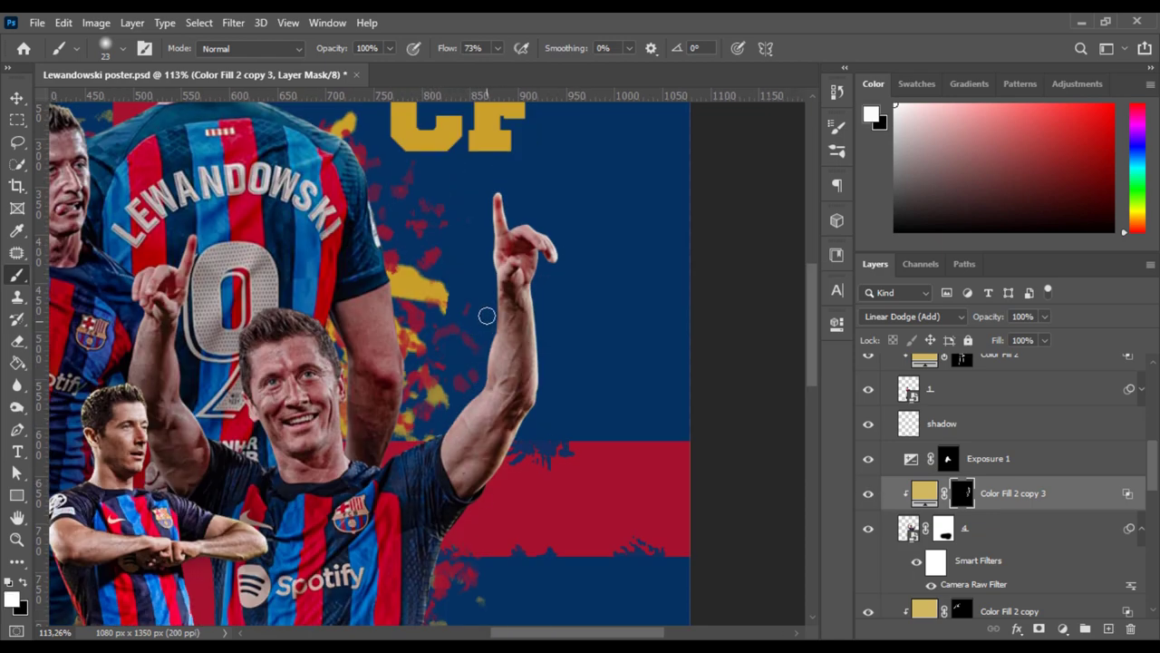
key(x)
key(x)
key(x)
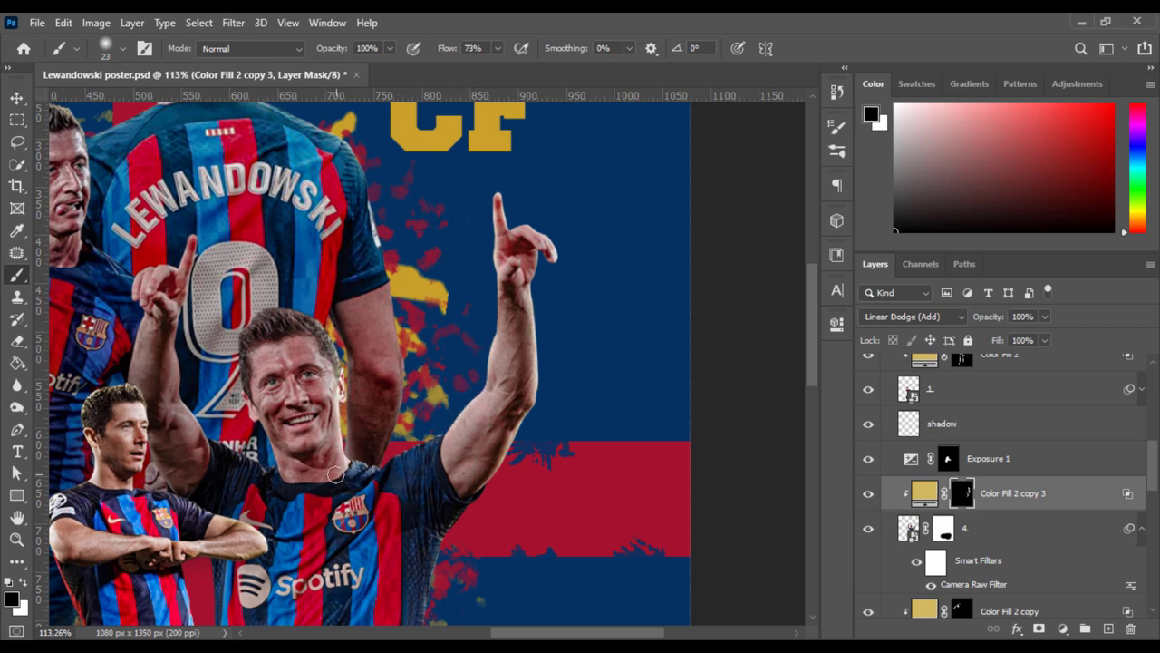
key(x)
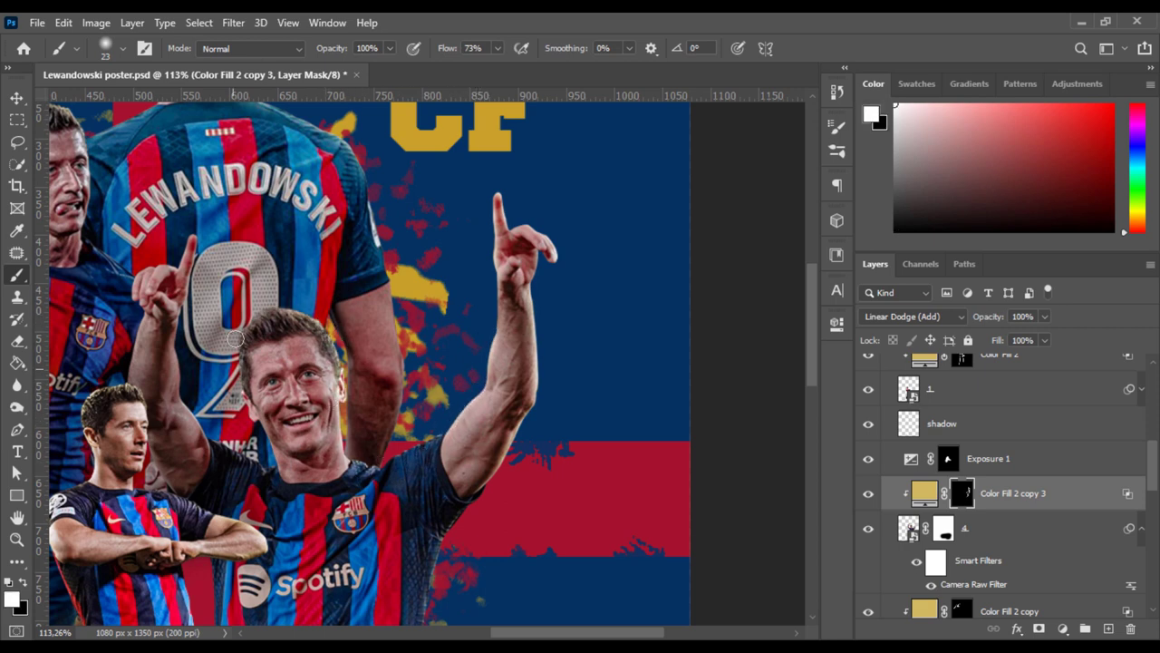
key(x)
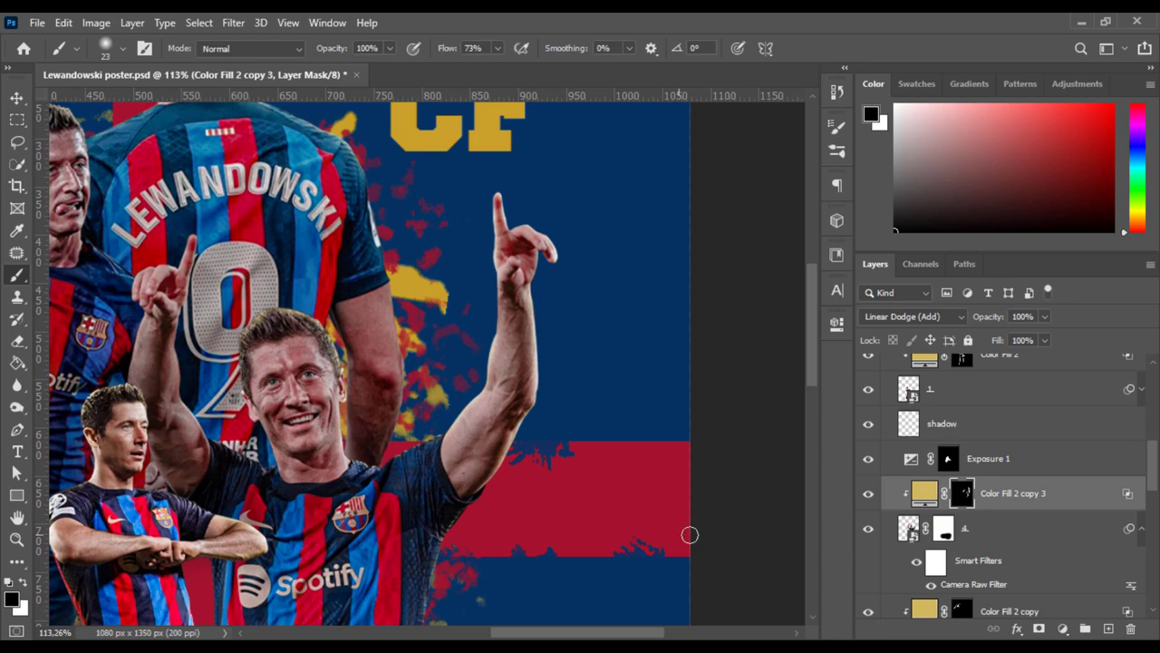
- Refine the glow around the jersey and raised arm, comparing it on and off
key(ctrl+0)
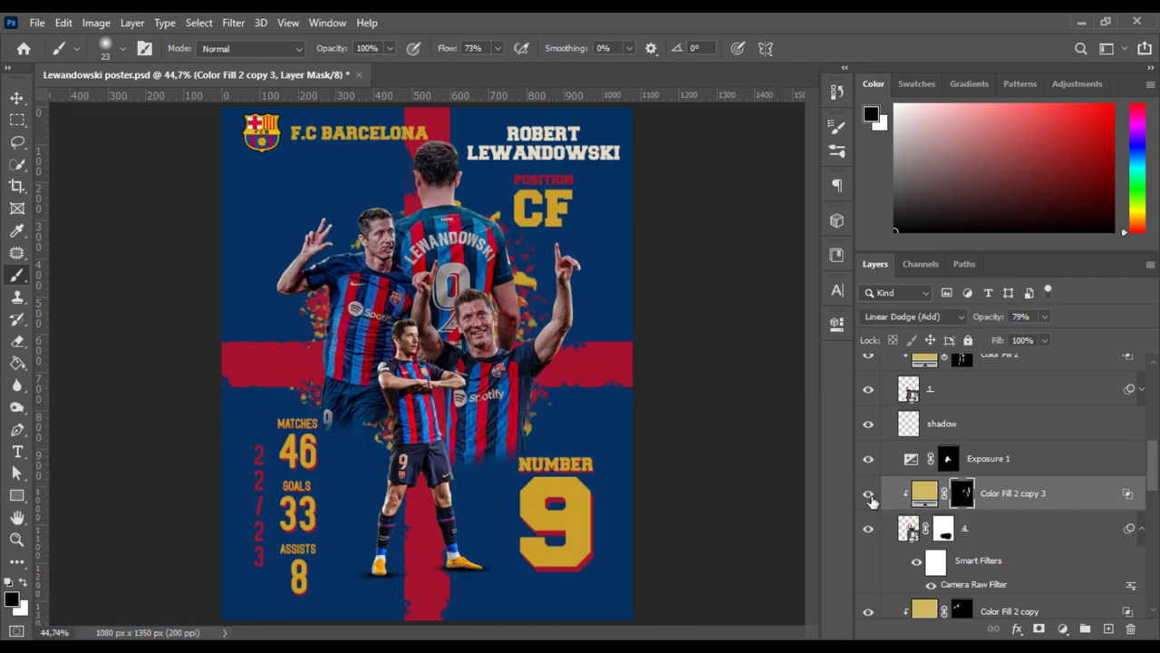
drag(462, 243, 562, 243)
key(x)
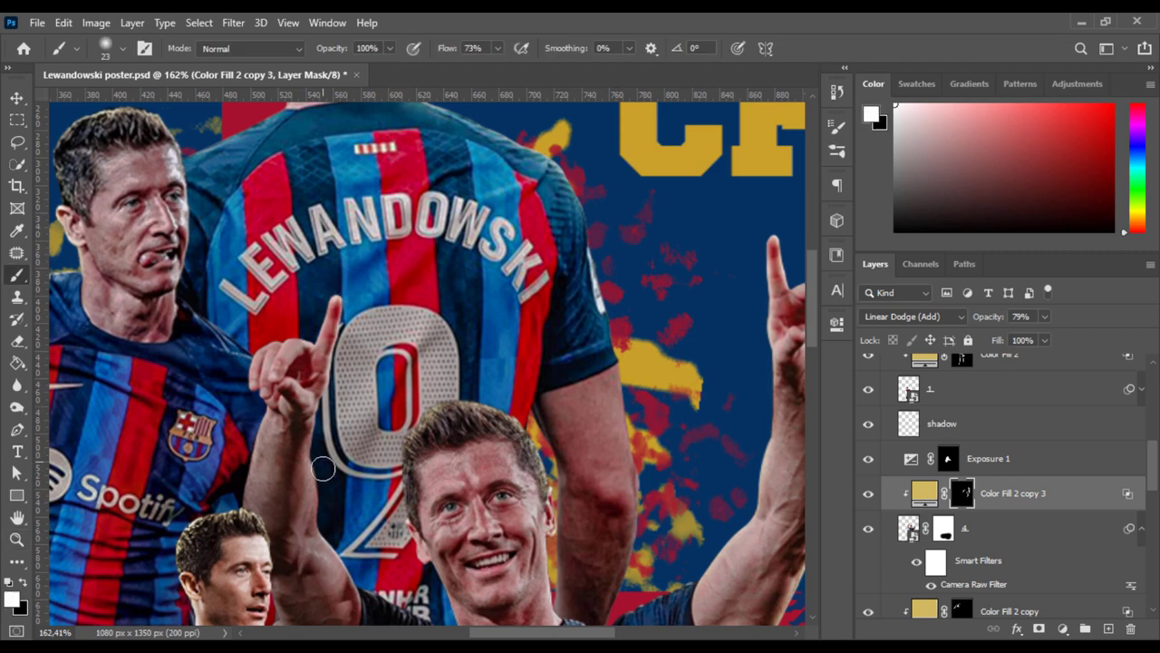
scroll(323, 468, down, 2)
scroll(326, 362, down, 1)
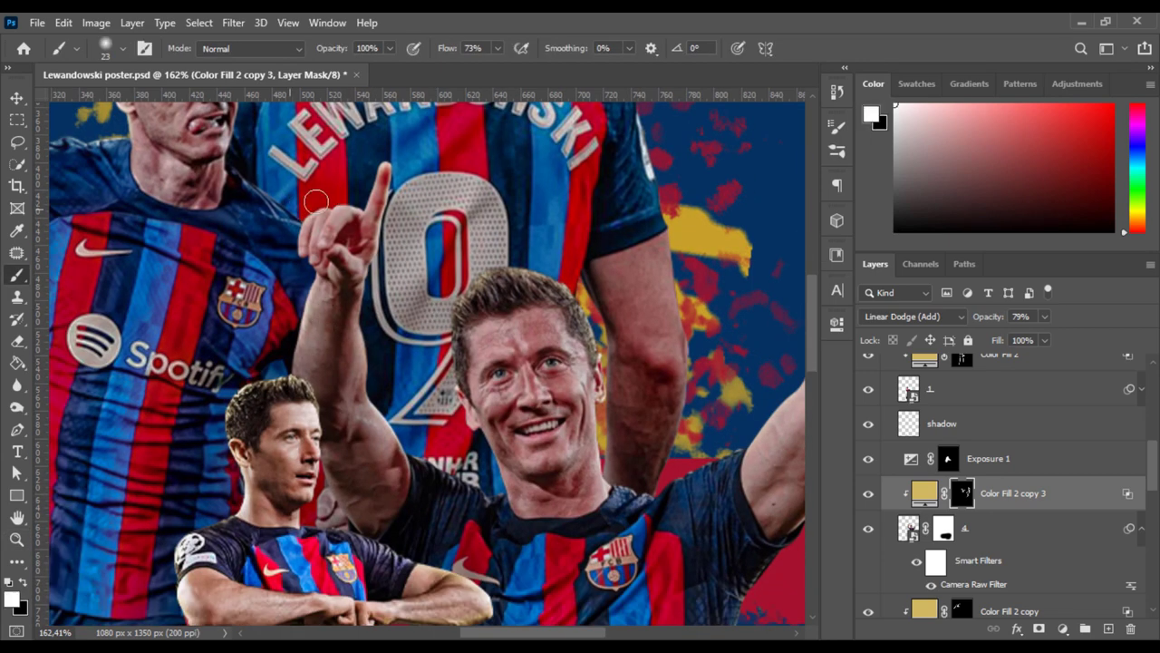
key(x)
key(x)
key(x)
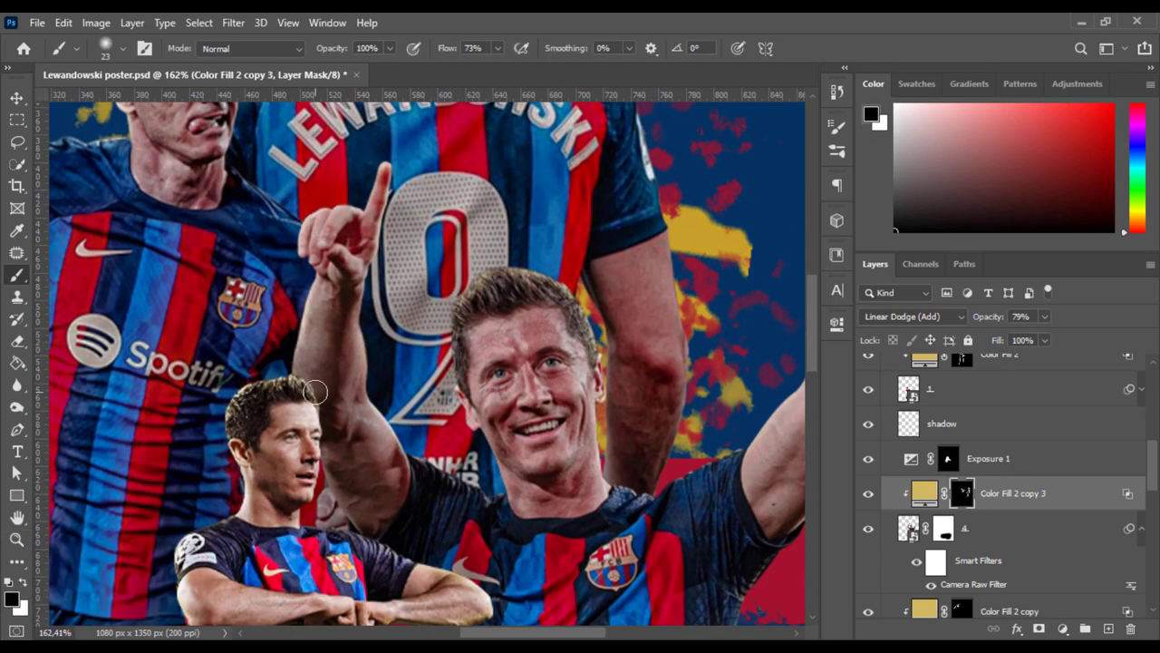
click(869, 493)
key(ctrl+0)
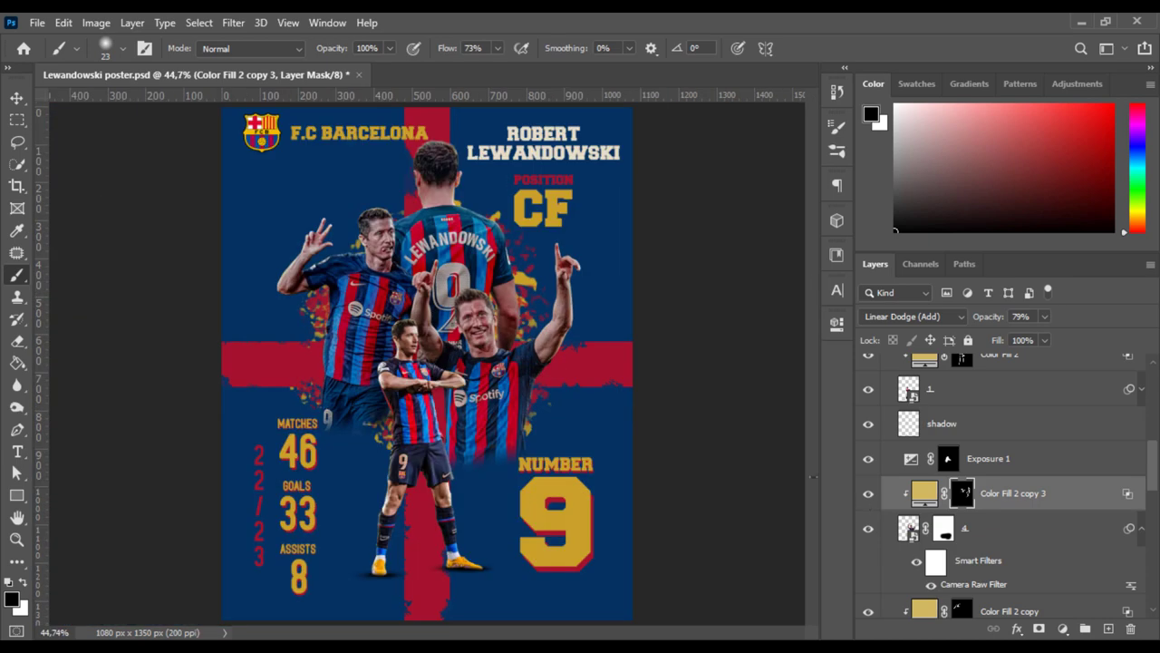
drag(428, 372, 480, 372)
ctrl+click(375, 184)
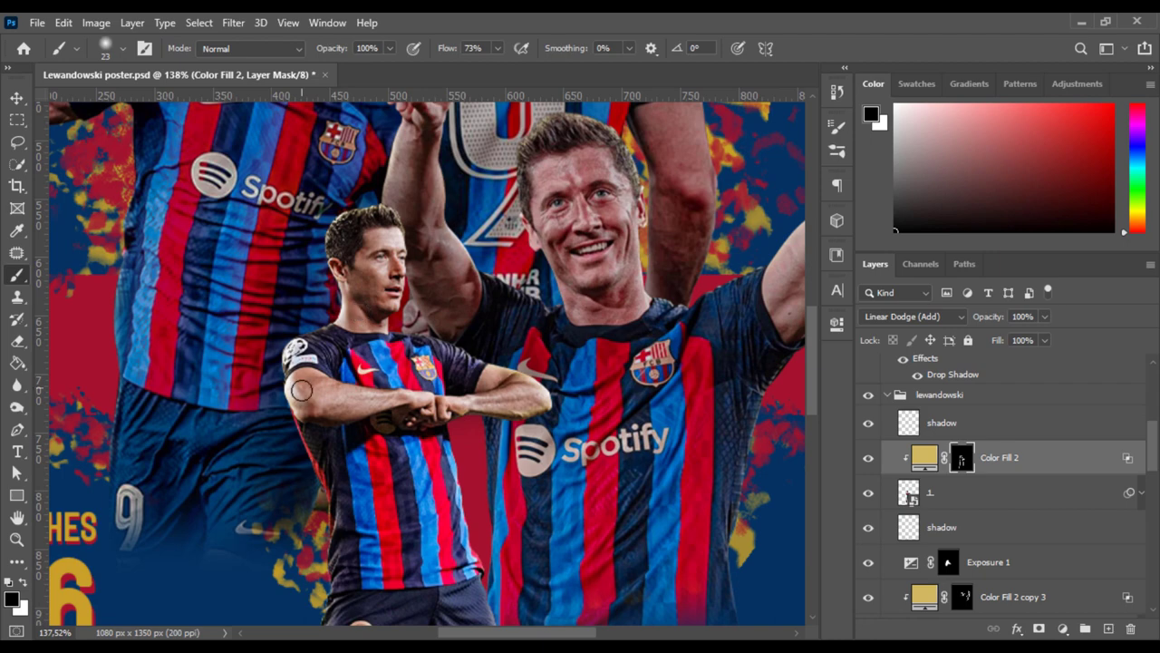
- Review the standing player's rim glow, then lower Color Fill 2 to 81% opacity
key(x)
key(x)
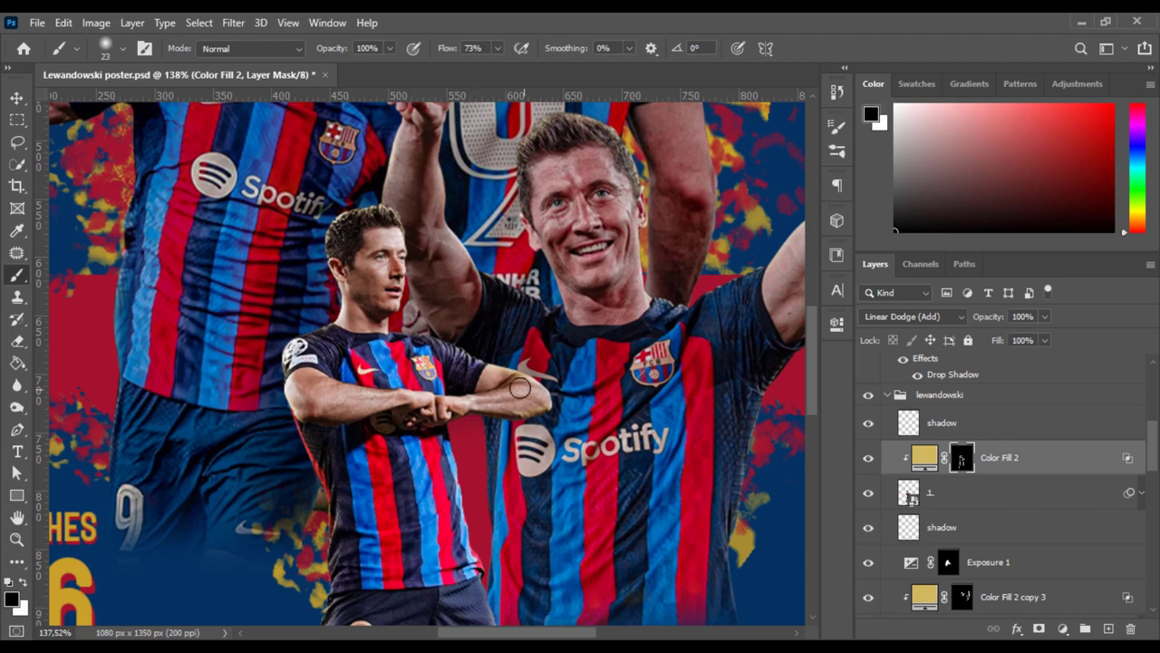
drag(379, 367, 426, 249)
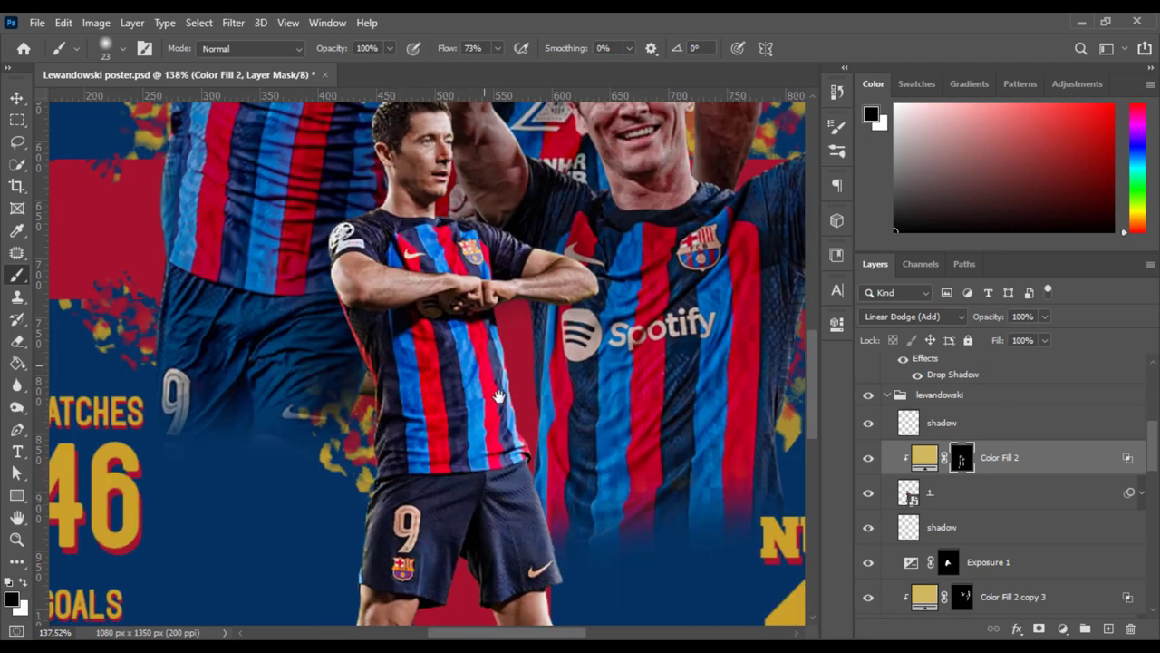
drag(504, 520, 522, 338)
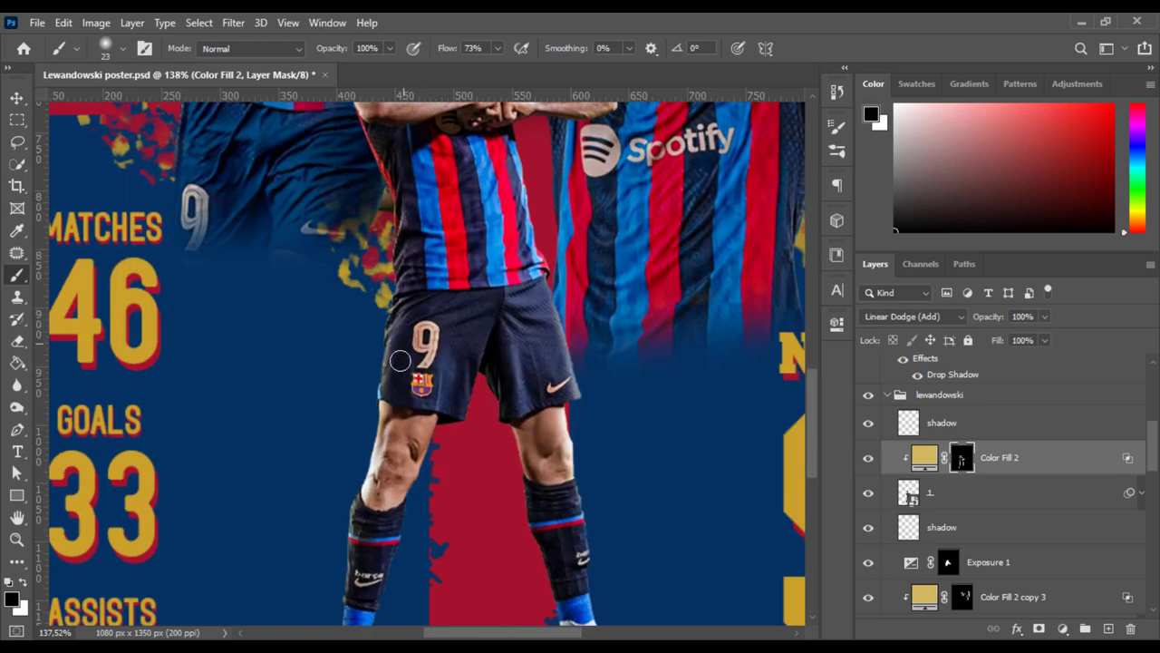
drag(503, 525, 515, 371)
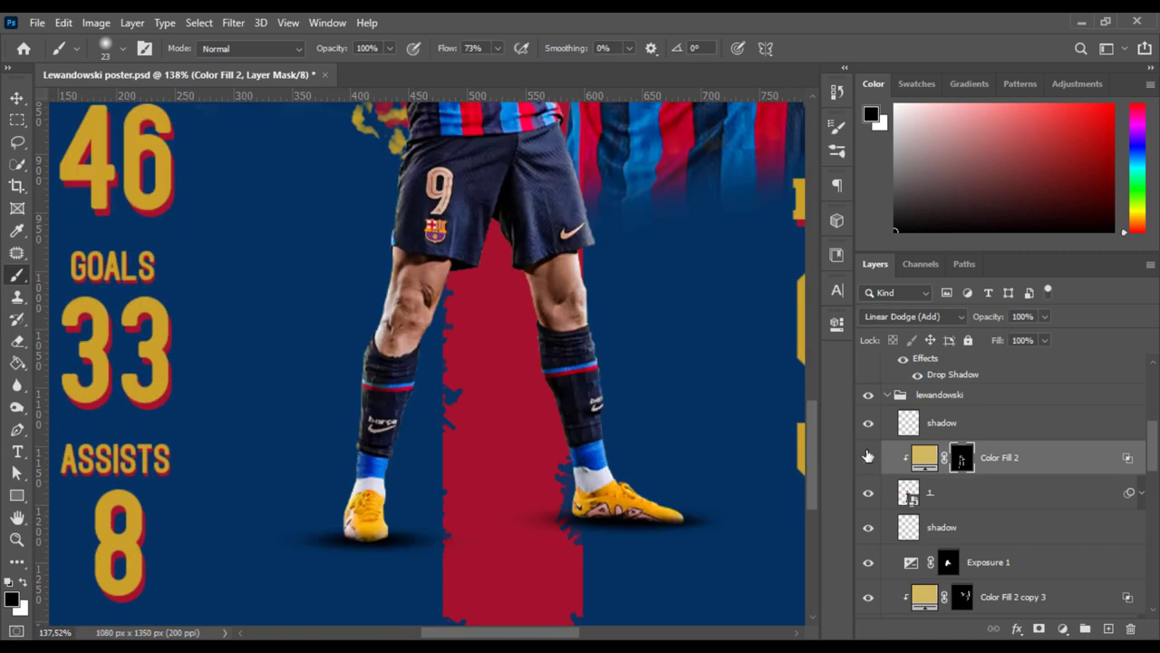
key(ctrl+0)
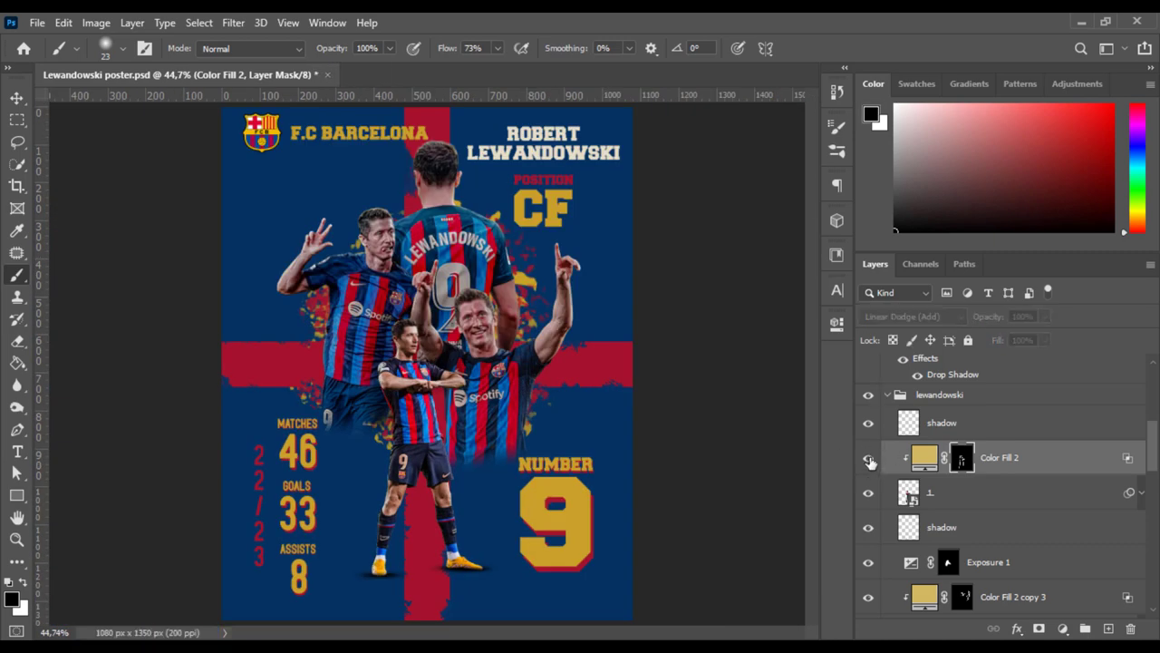
drag(988, 317, 971, 321)
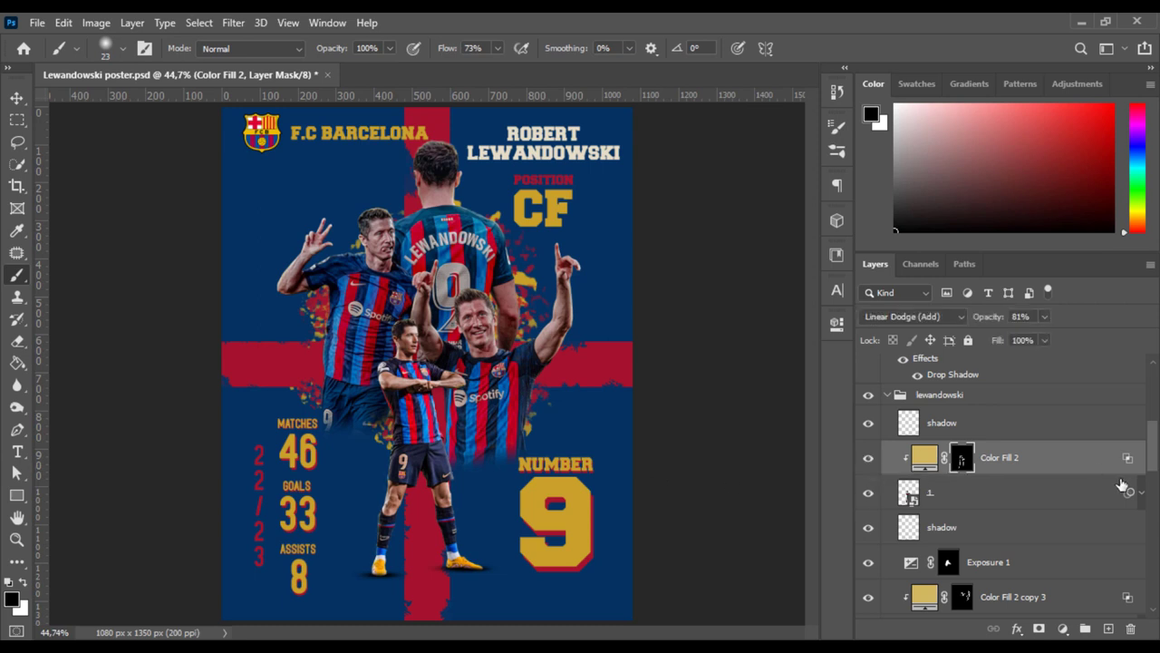
key(v)
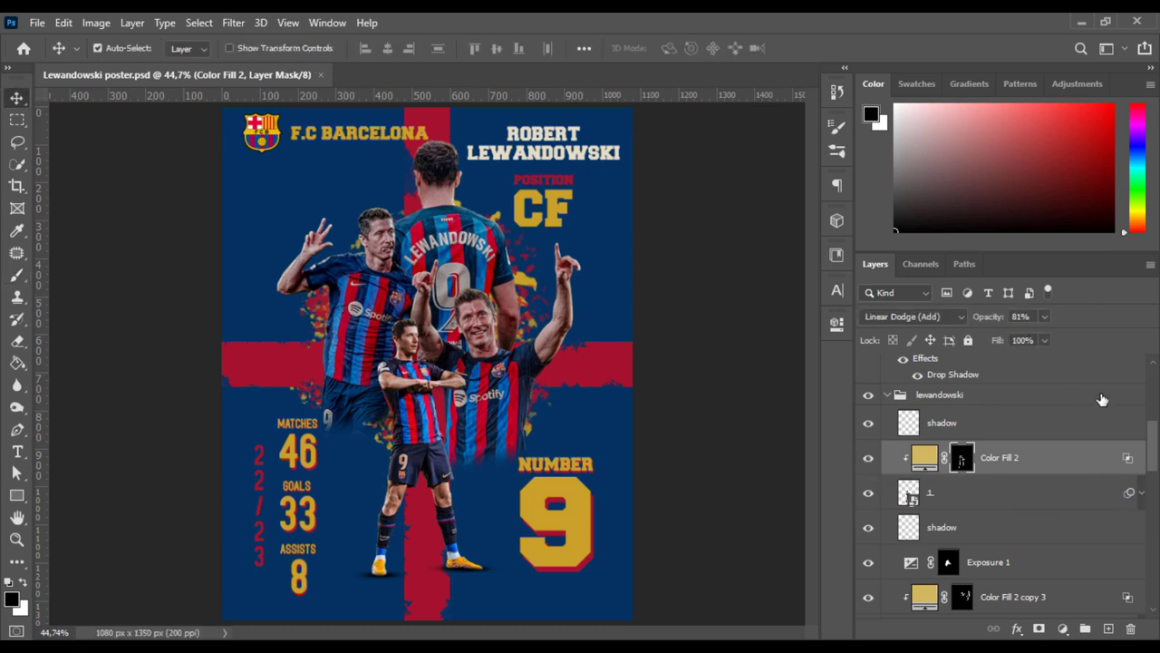
scroll(940, 422, up, 5)
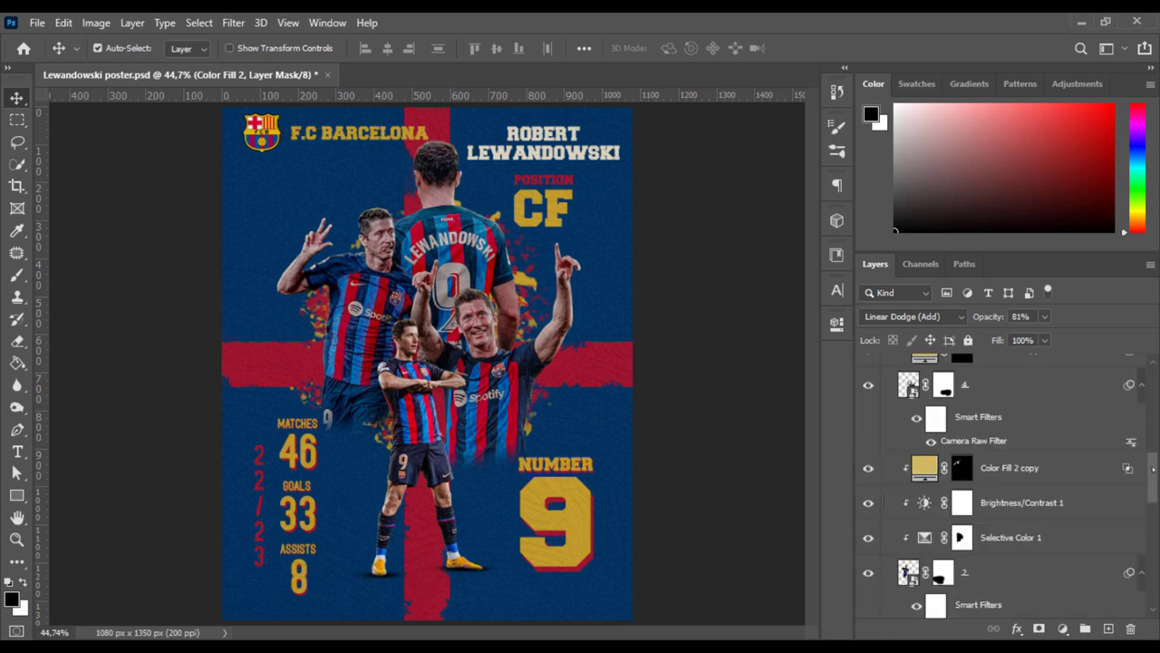
- Draw a looping Pen shape curve sweeping around the players
drag(564, 229, 798, 258)
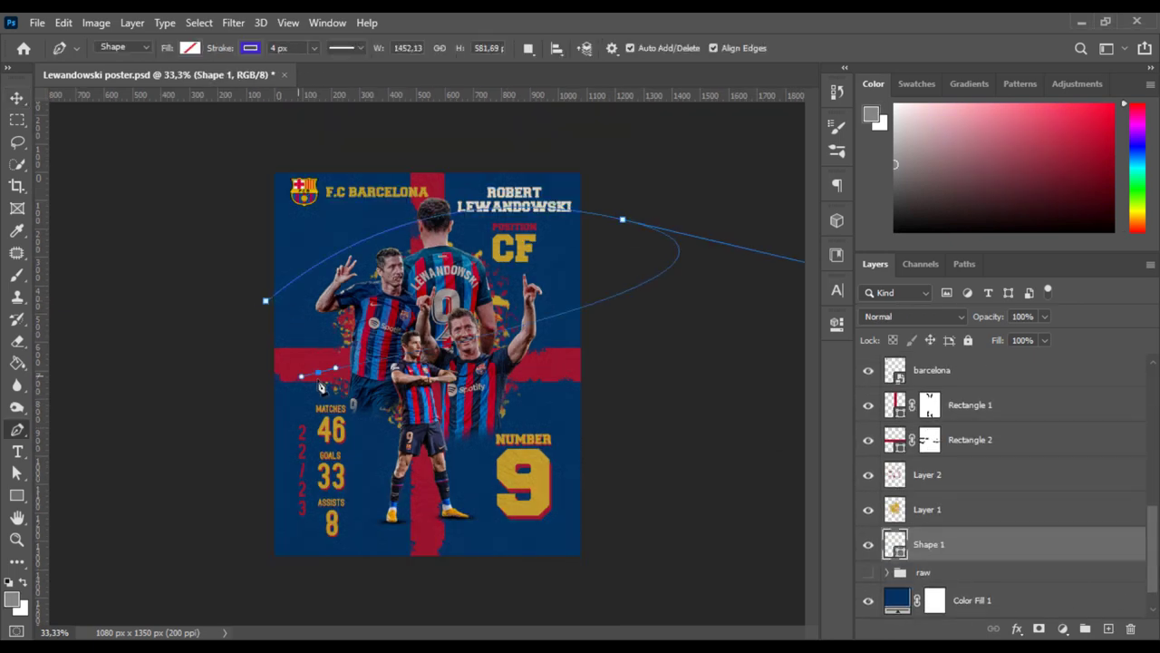
drag(548, 264, 176, 332)
drag(318, 371, 301, 477)
drag(591, 530, 798, 512)
key(Return)
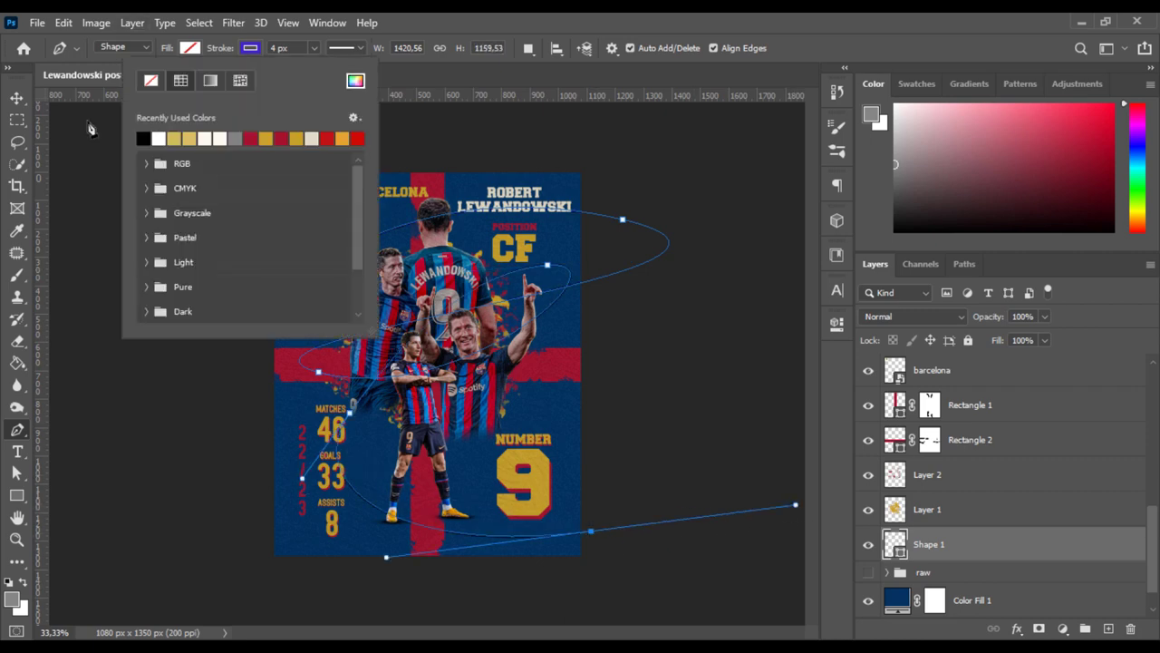
key(Escape)
- Give Shape 1's curved line a 4 px gold stroke
key(v)
key(ctrl+0)
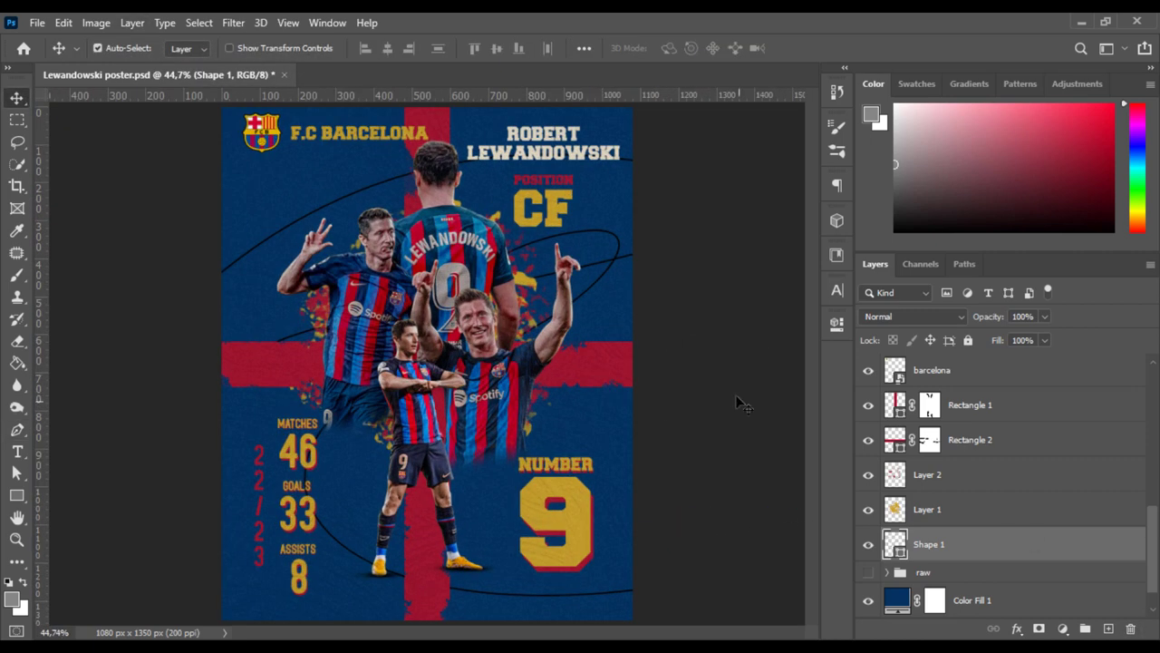
key(a)
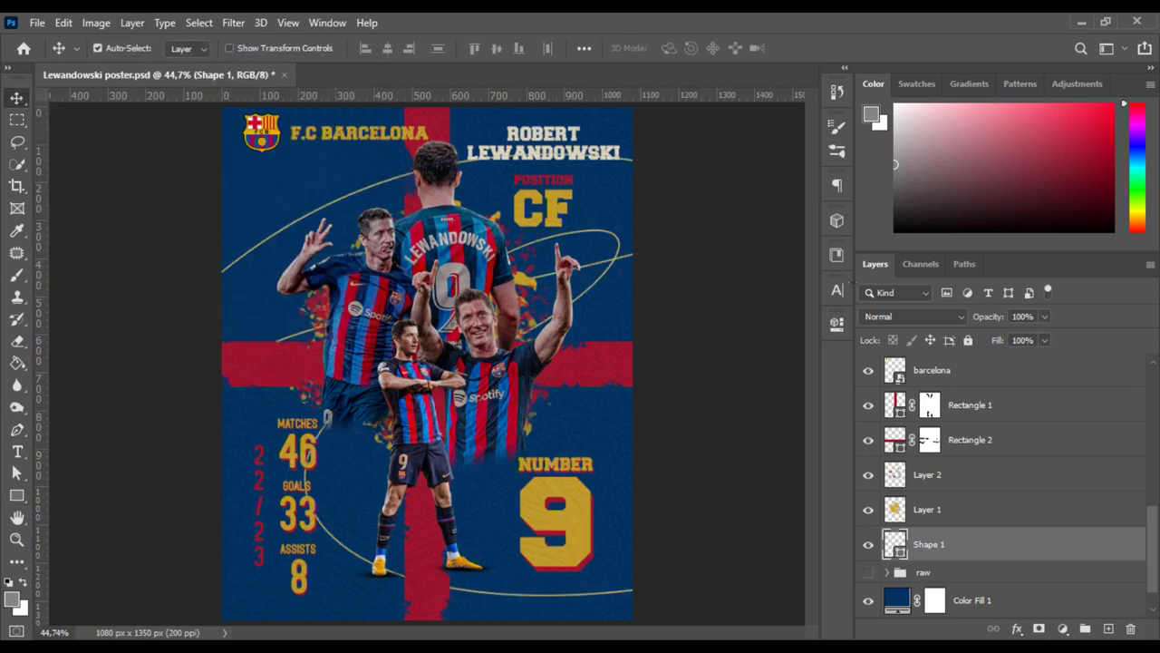
scroll(1088, 453, up, 3)
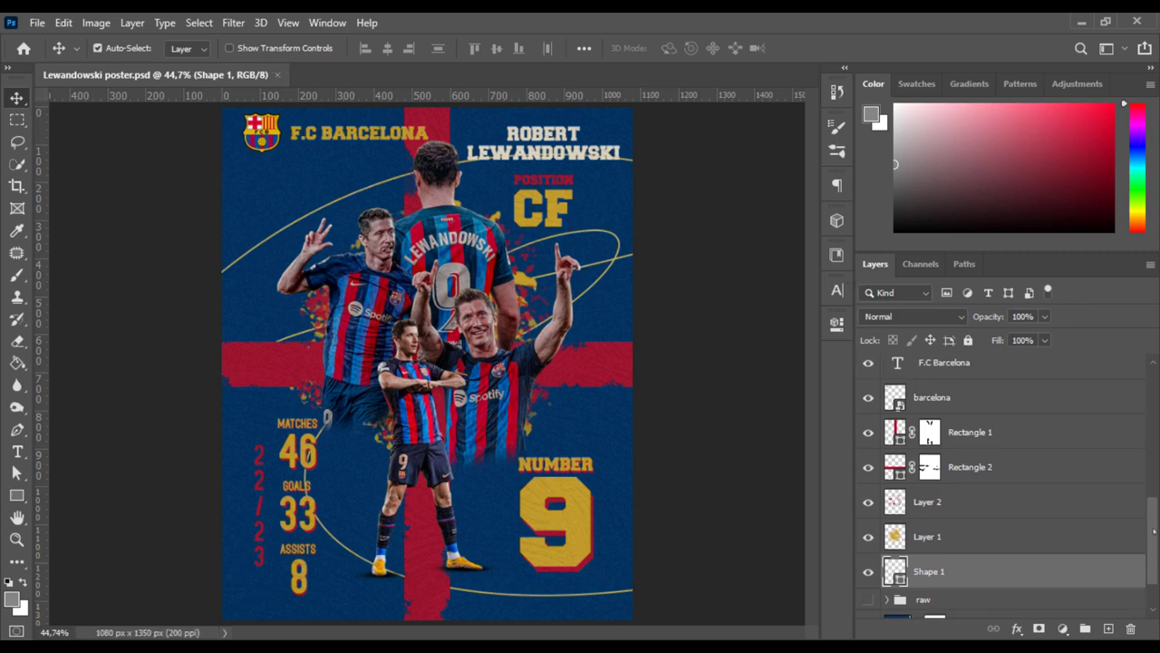
scroll(1157, 383, up, 3)
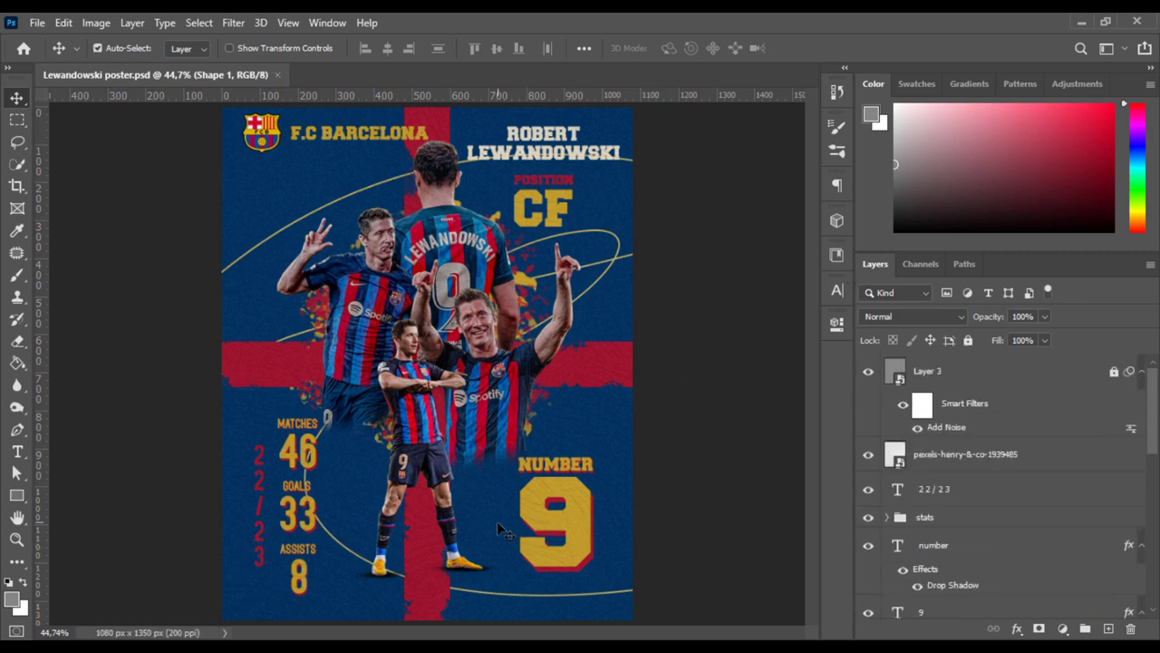
scroll(997, 499, down, 5)
scroll(997, 499, down, 5)
key(u)
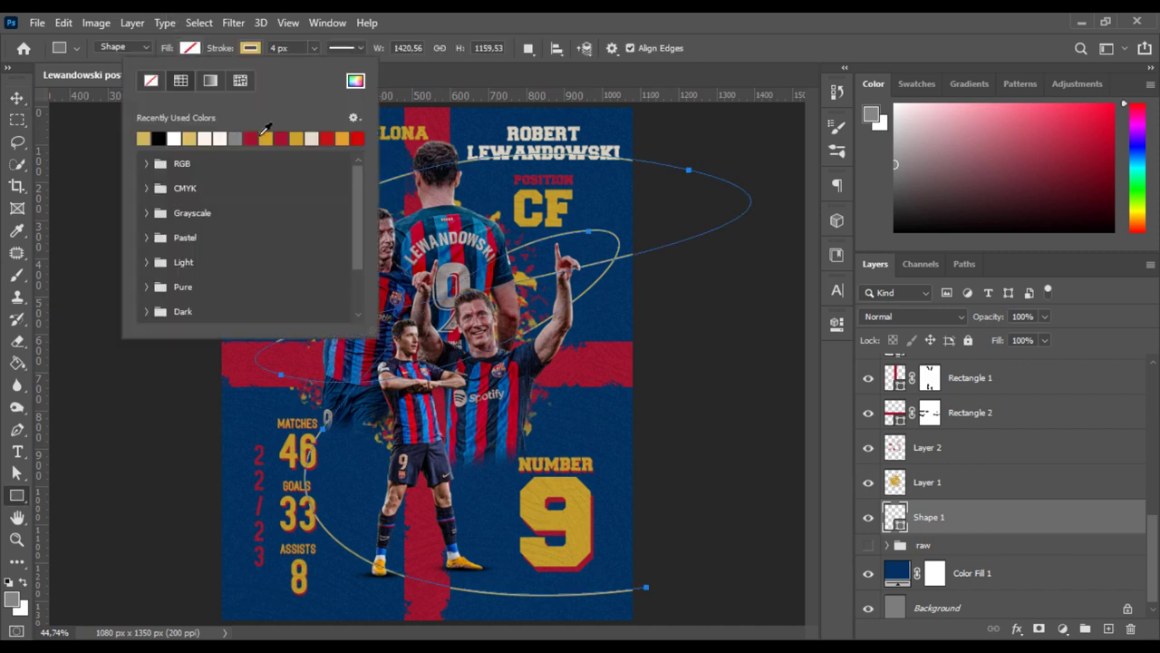
key(v)
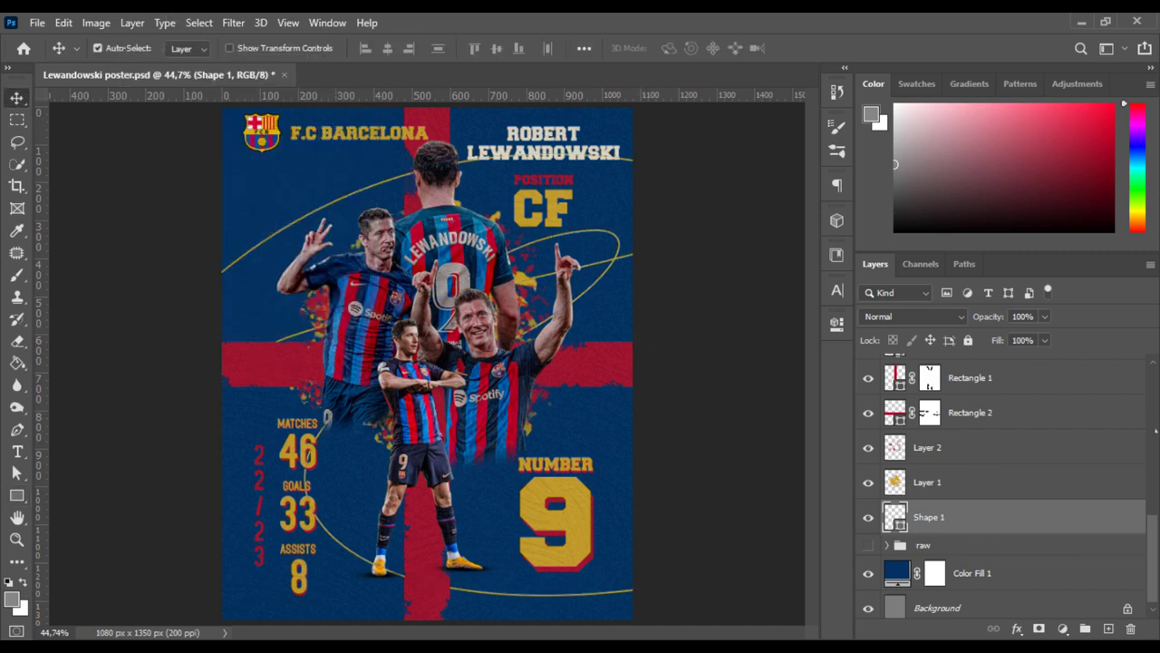
- Set the ROBERT LEWANDOWSKI title's leading to 17 pt
click(358, 134)
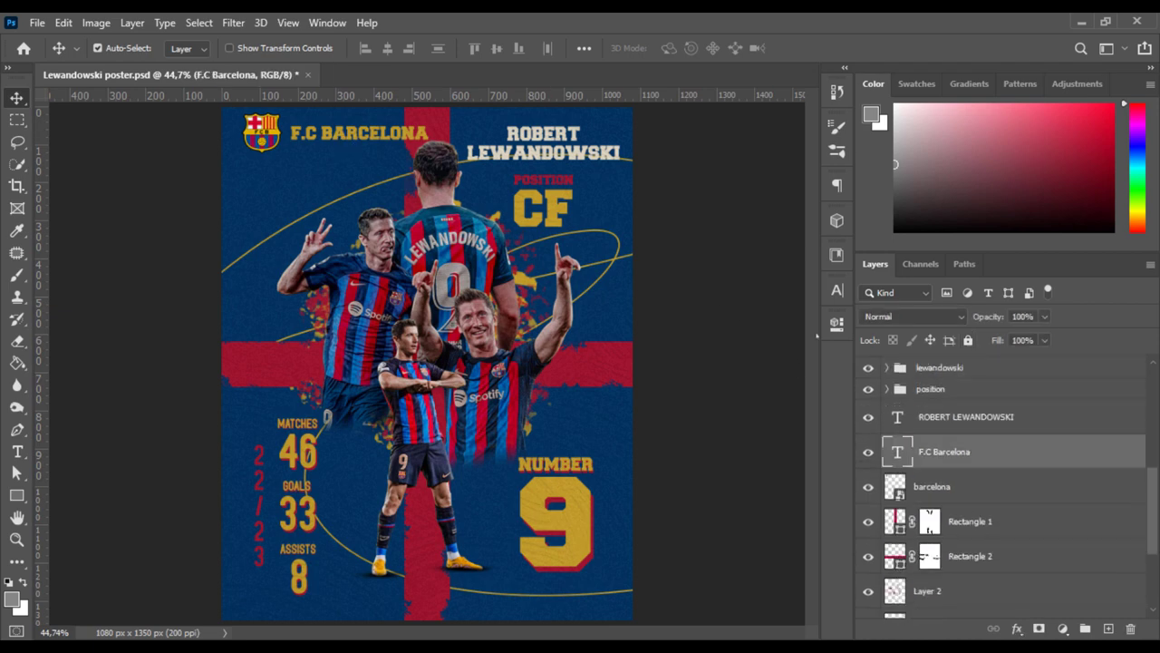
double_click(507, 145)
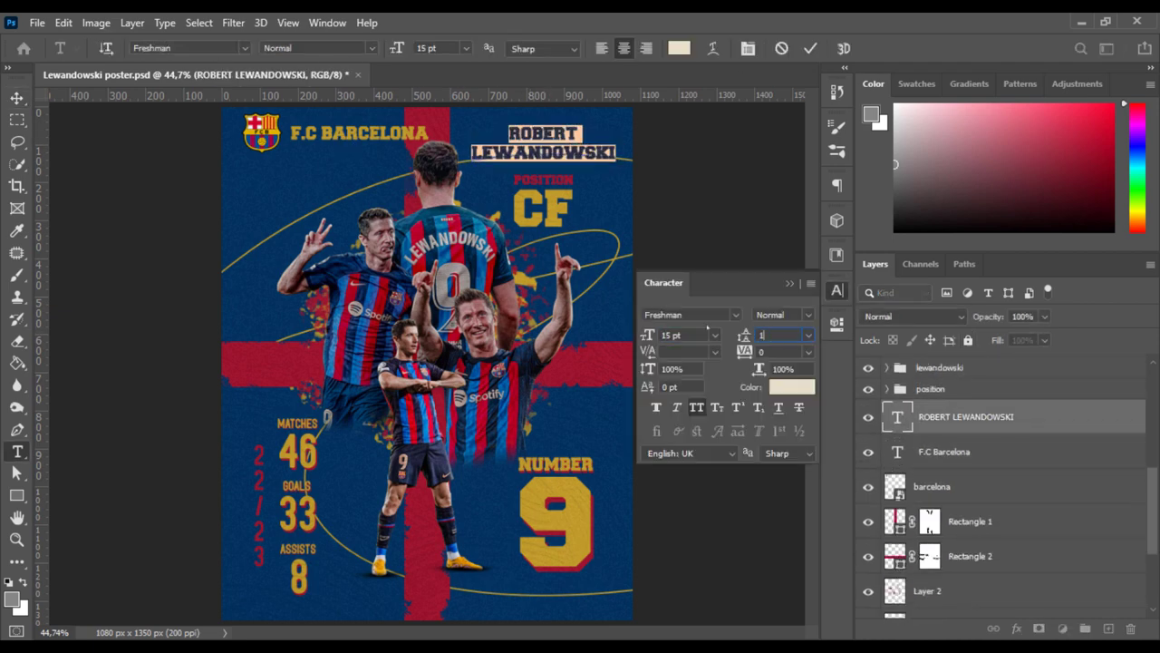
text(7)
key(Return)
click(809, 48)
- Nudge the POSITION CF group slightly up
shift+click(933, 388)
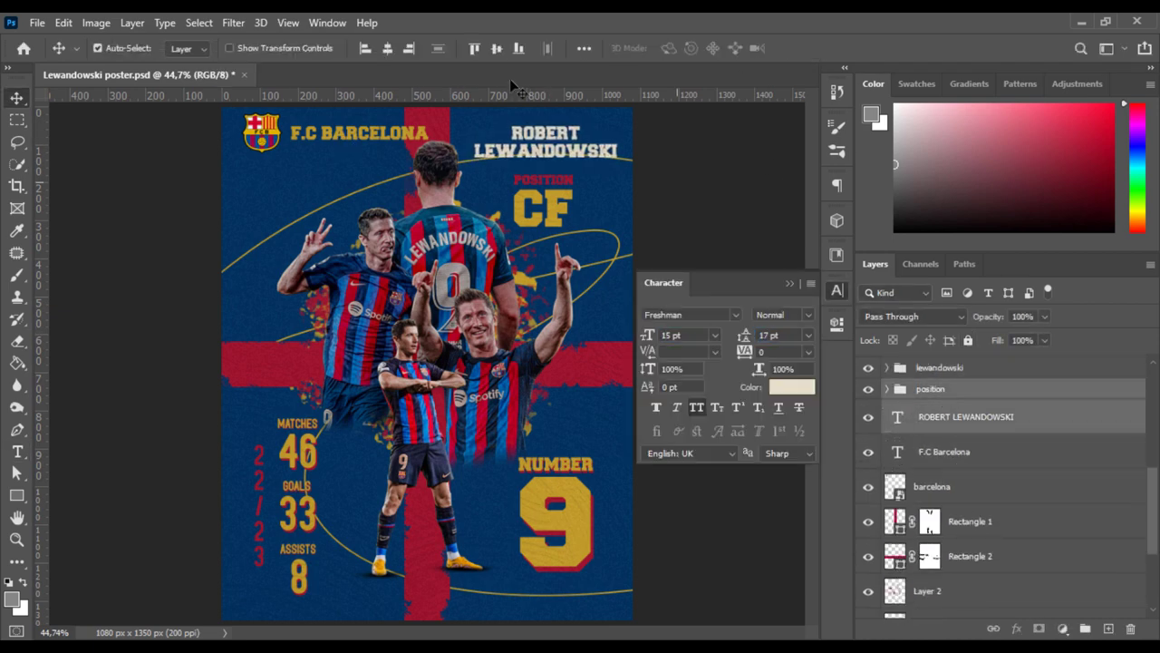
click(386, 48)
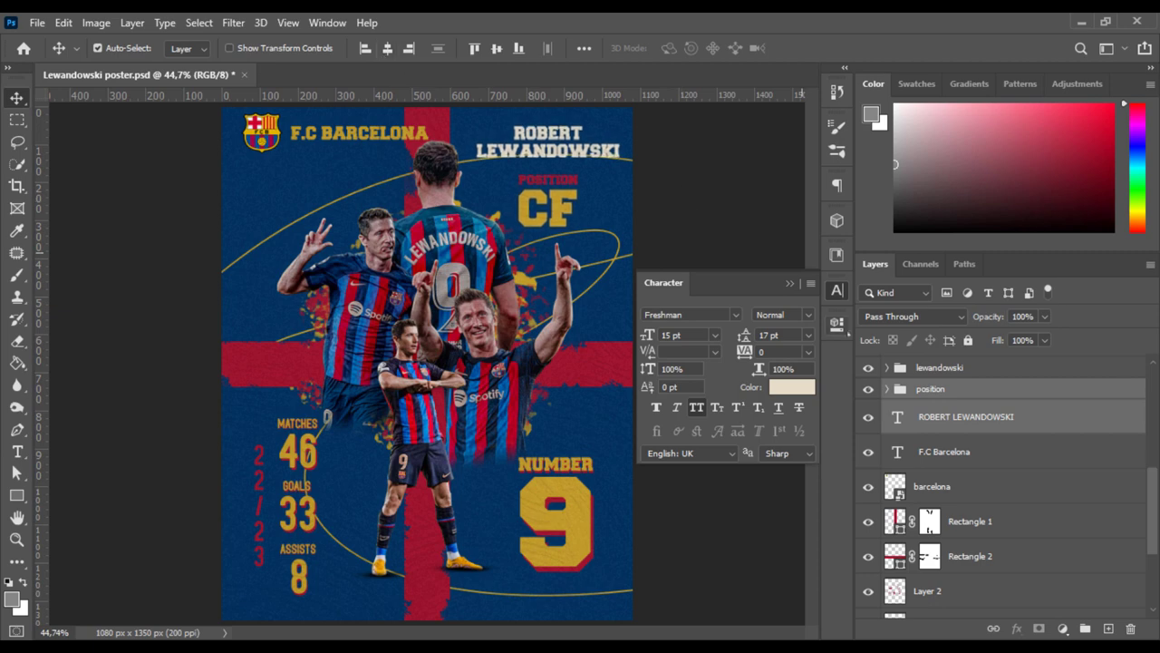
click(952, 391)
click(838, 290)
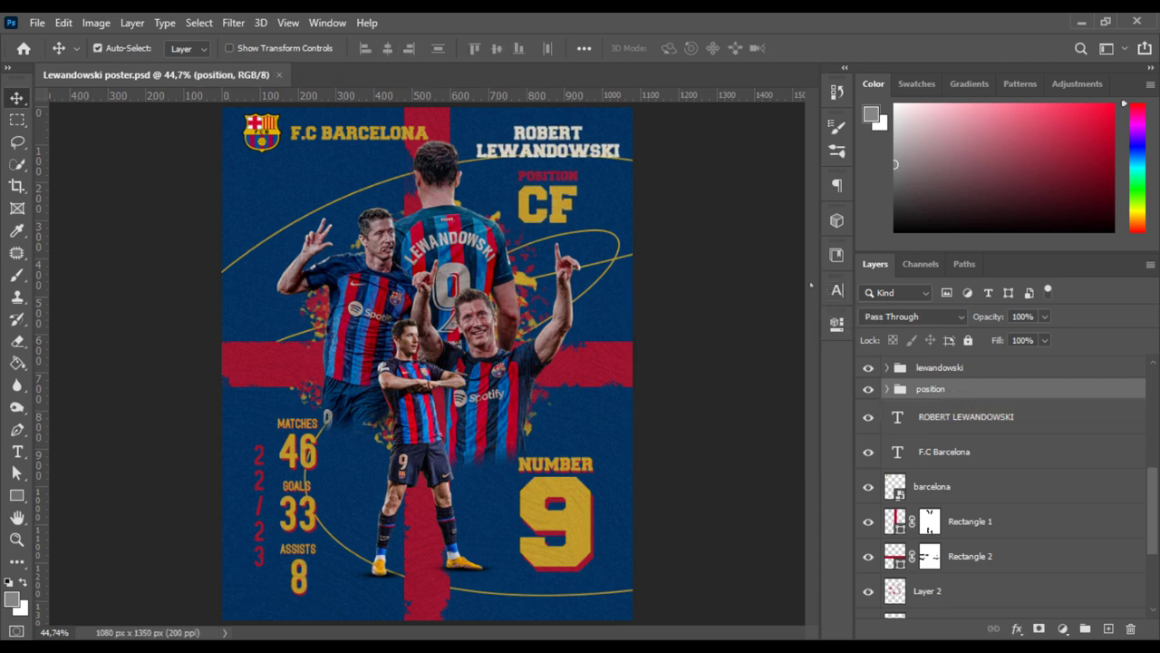
scroll(1153, 522, down, 5)
- Hide Layer 2's splatter and add a new empty layer below Layer 1
click(868, 474)
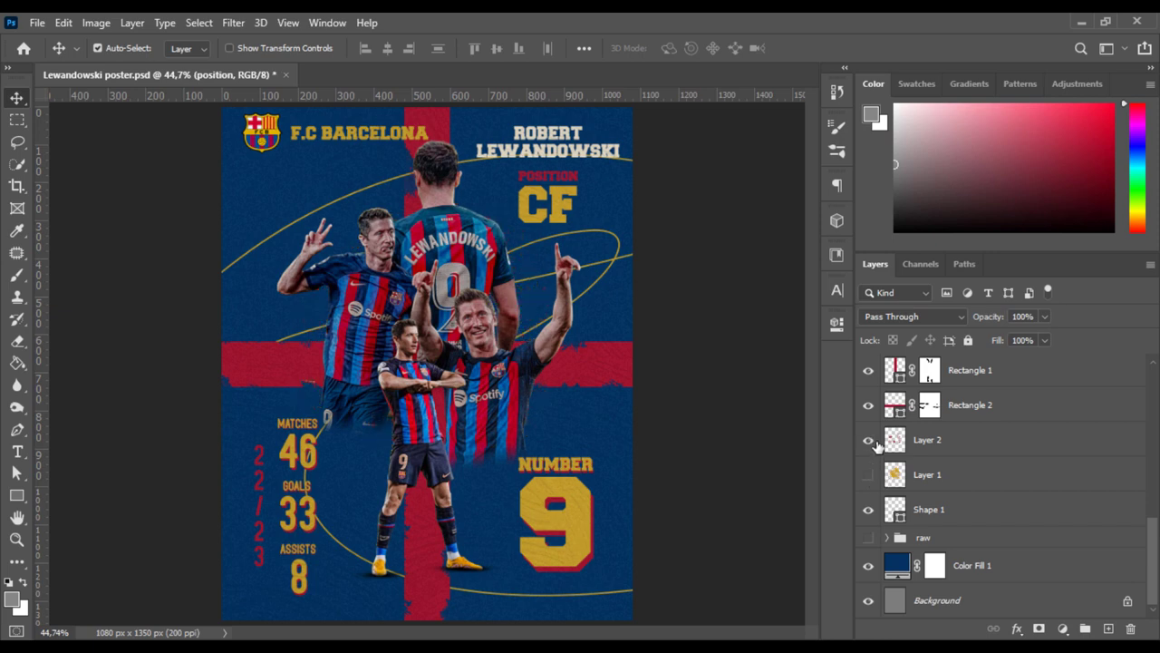
click(868, 444)
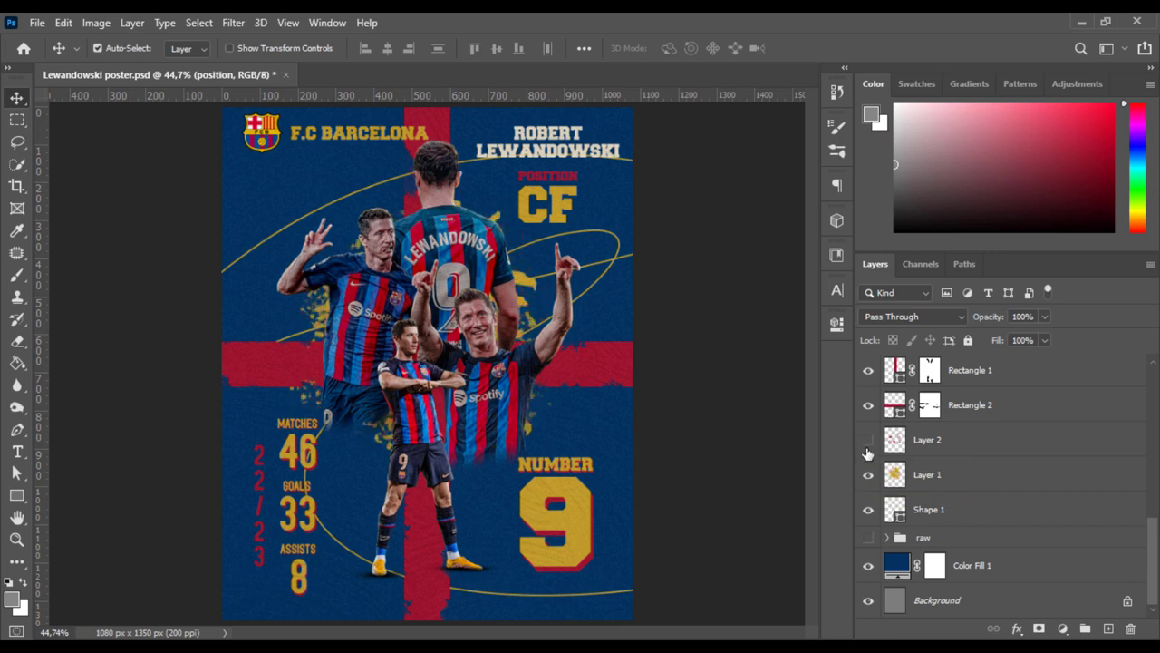
click(927, 439)
key(b)
drag(997, 476, 1022, 524)
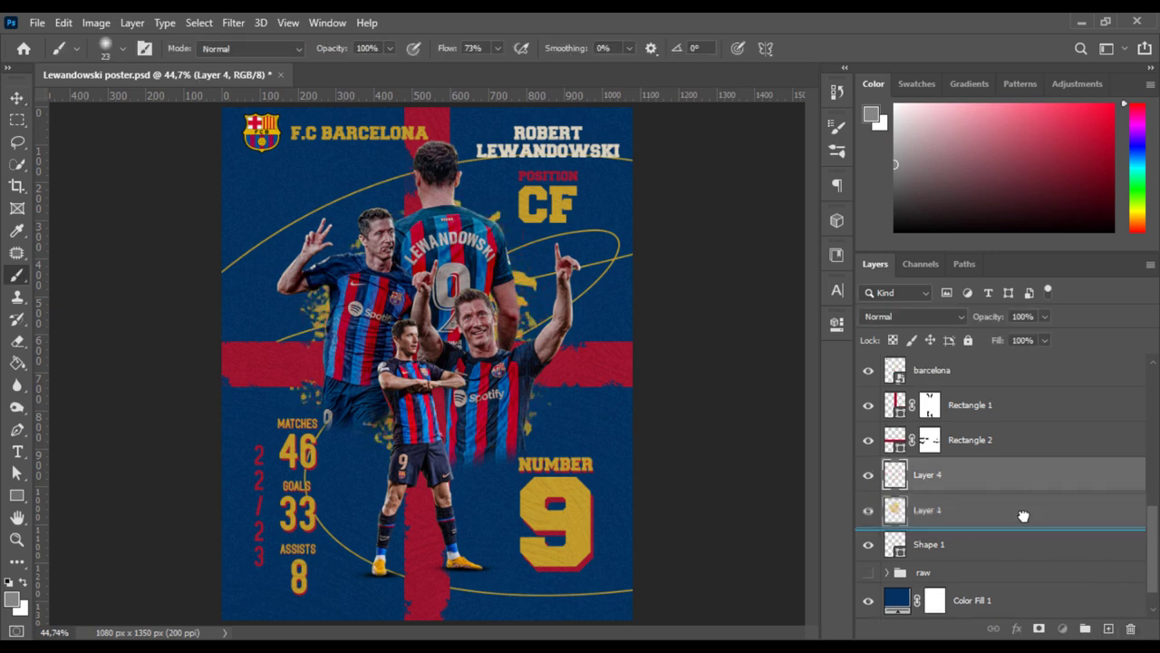
- Stamp red splatter behind the players with a 182 px splatter brush
right_click(589, 370)
double_click(555, 426)
alt+click(435, 204)
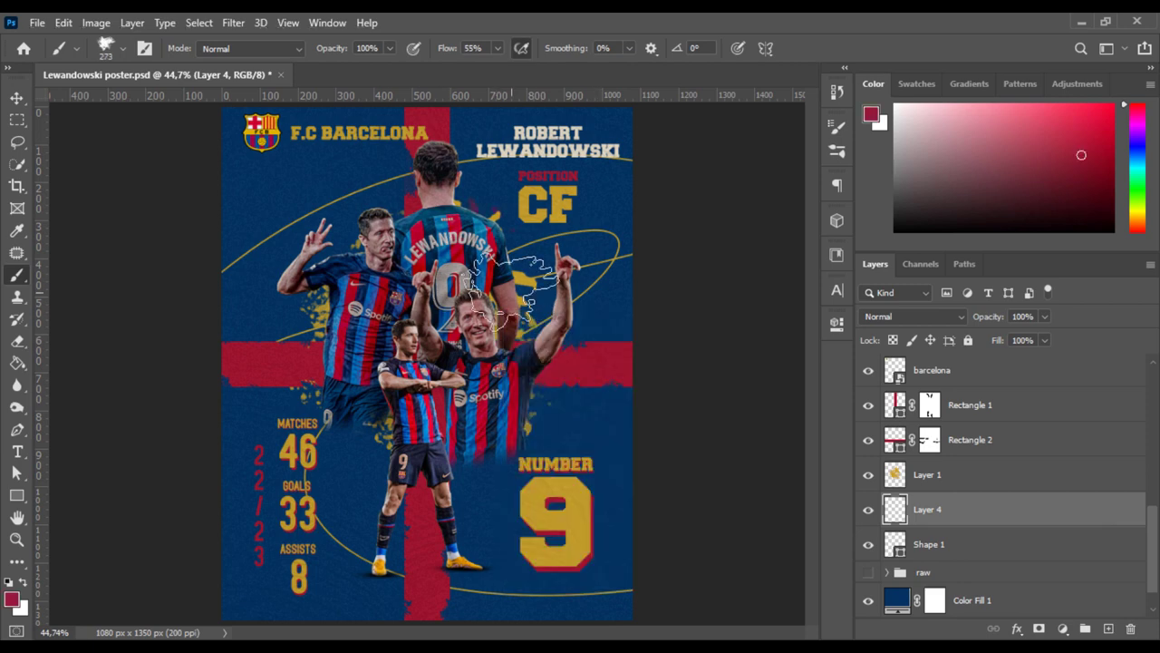
right_click(460, 282)
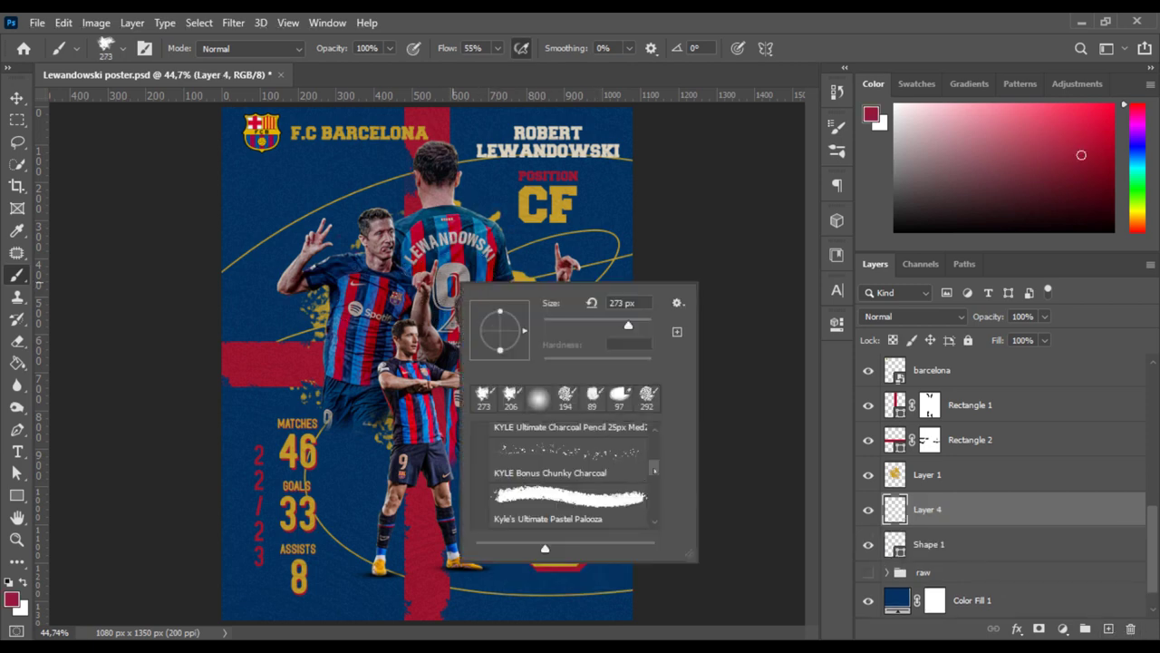
click(568, 471)
click(390, 290)
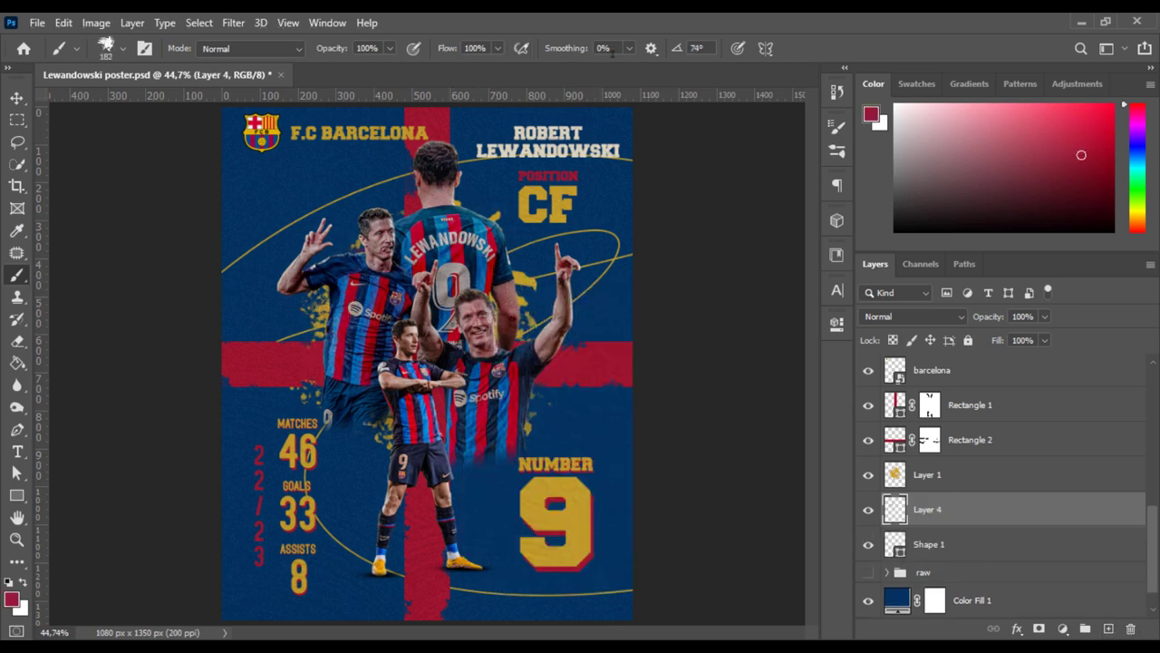
click(336, 393)
click(532, 409)
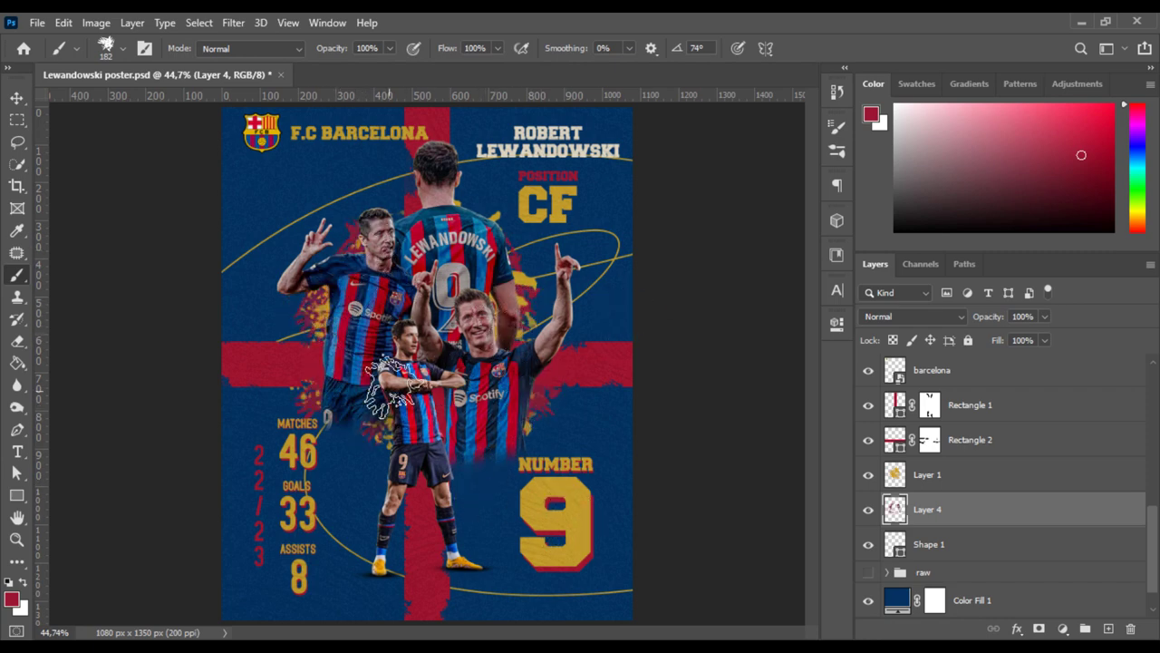
key(v)
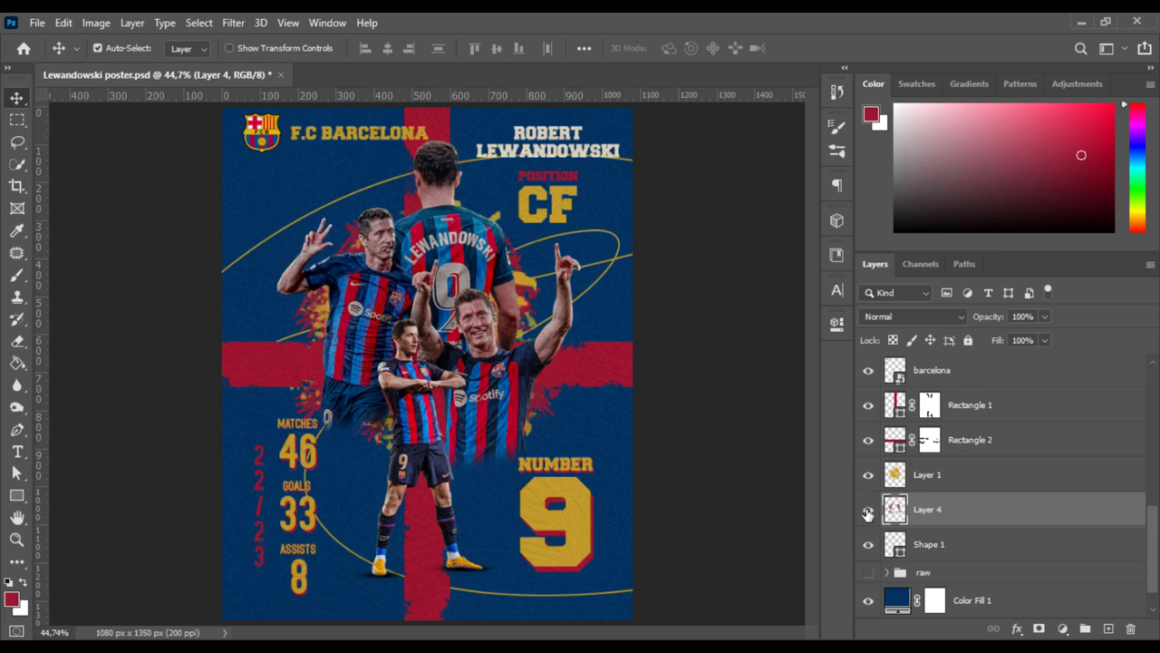
key(ctrl)
- Move the F.C BARCELONA title below the club crest and centre the crest
click(361, 501)
scroll(906, 408, up, 5)
scroll(883, 381, up, 3)
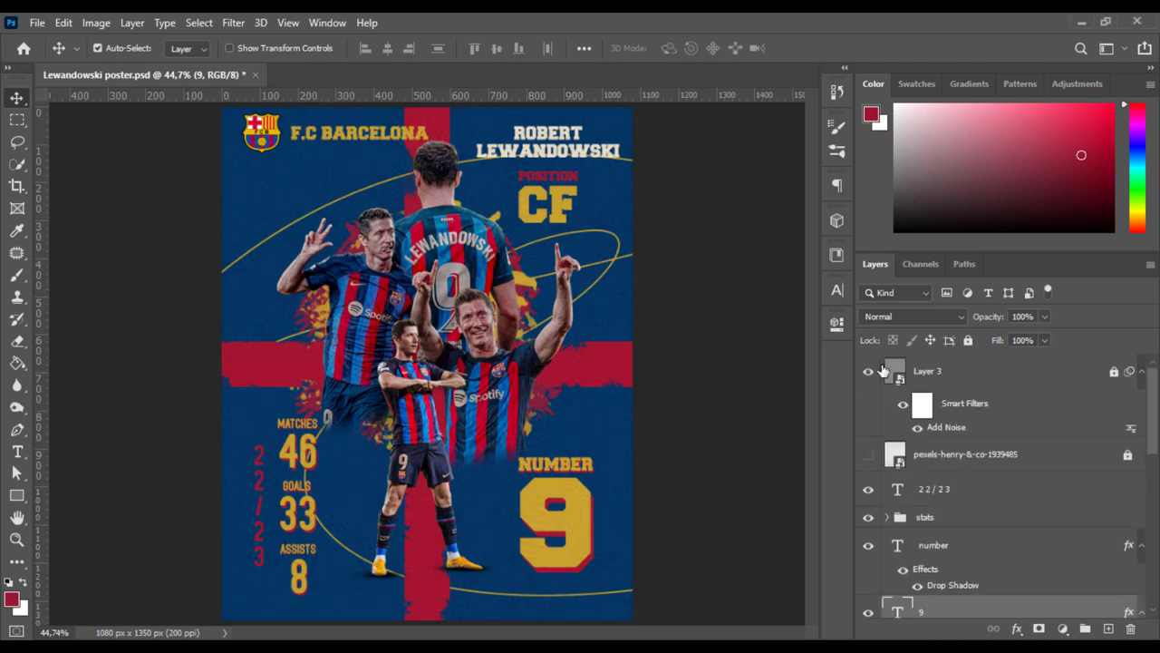
drag(355, 142, 309, 182)
mouse_move(271, 143)
mouse_down()
mouse_move(323, 147)
mouse_move(350, 176)
mouse_up()
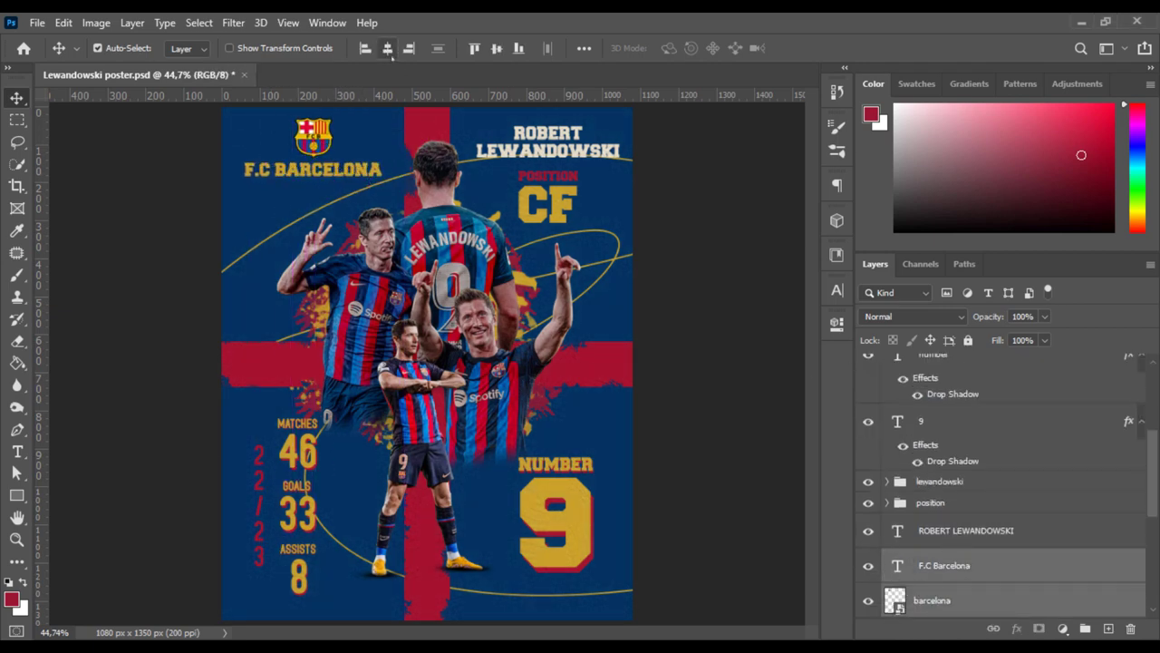
- Nudge the title and barcelona logo slightly down and save the poster
click(979, 601)
click(991, 569)
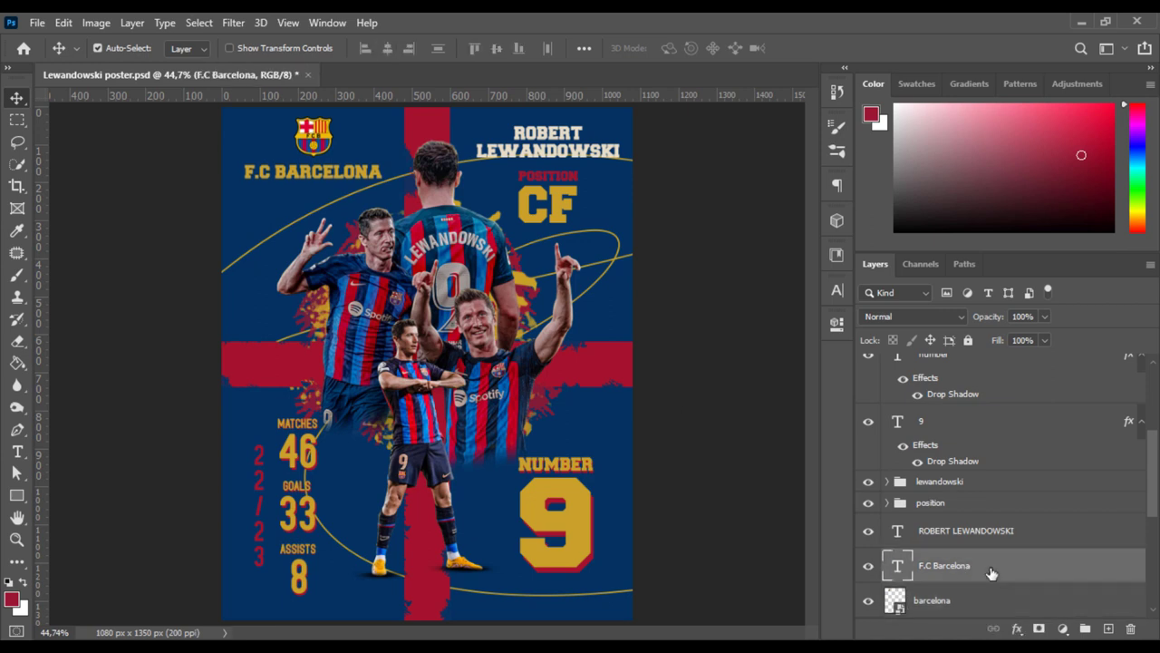
key(shift+Down)
click(976, 535)
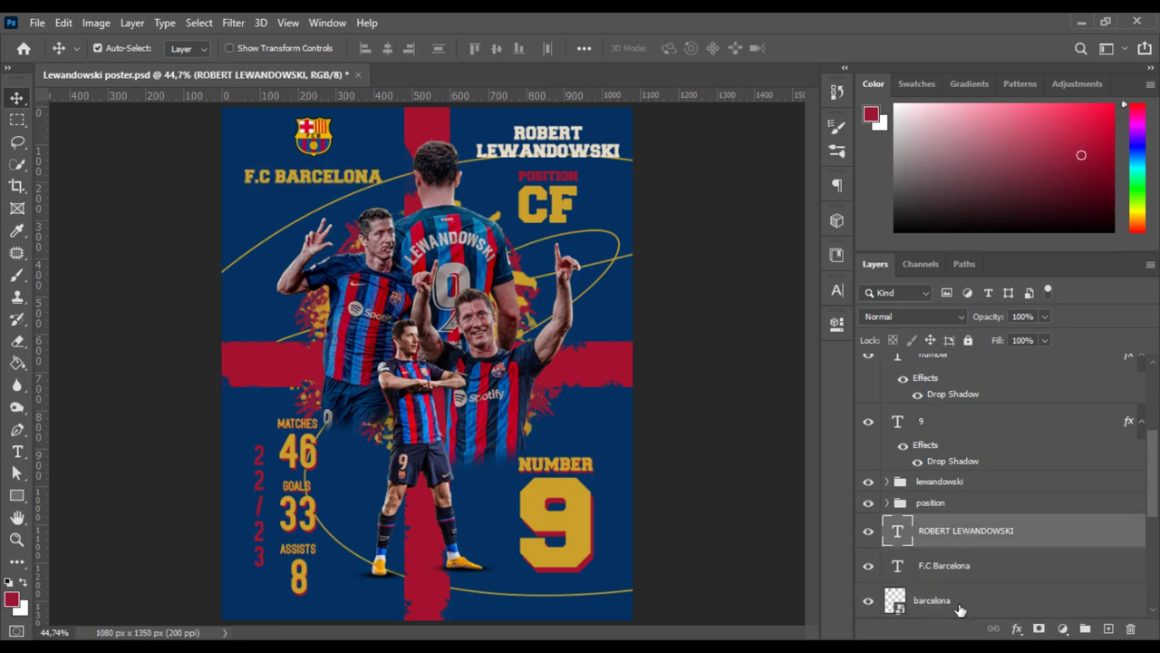
click(960, 605)
key(shift+Down)
key(ctrl+s)
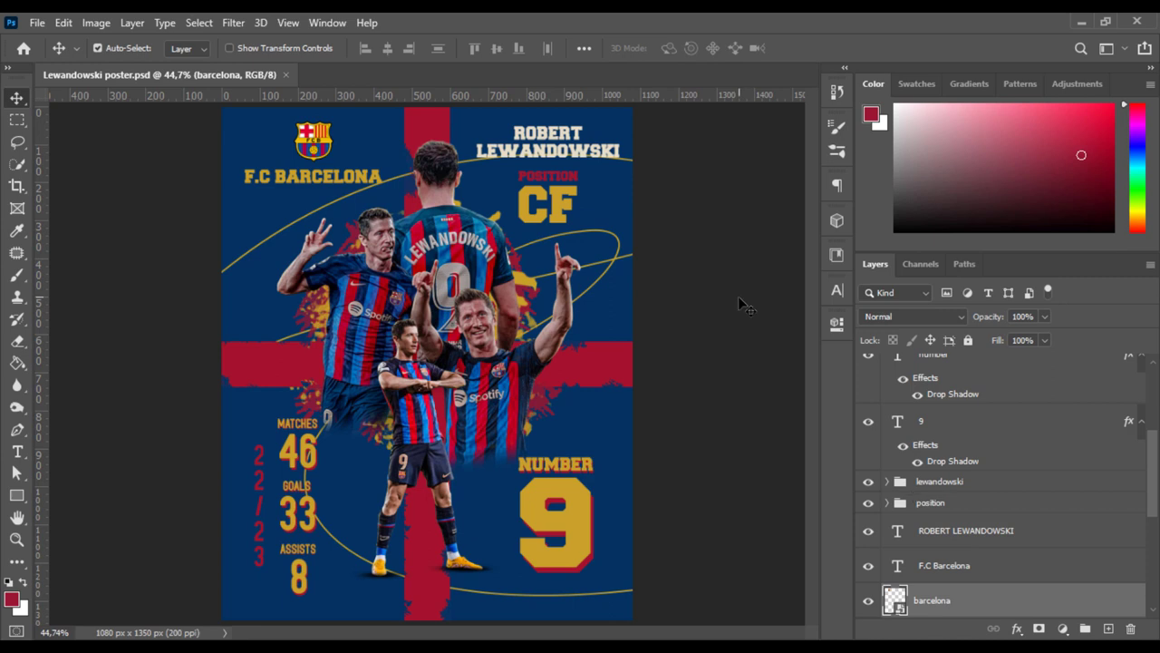
- Recolour the F.C Barcelona title text a pale pink (e8d6d9)
click(405, 204)
double_click(897, 565)
click(679, 48)
click(730, 194)
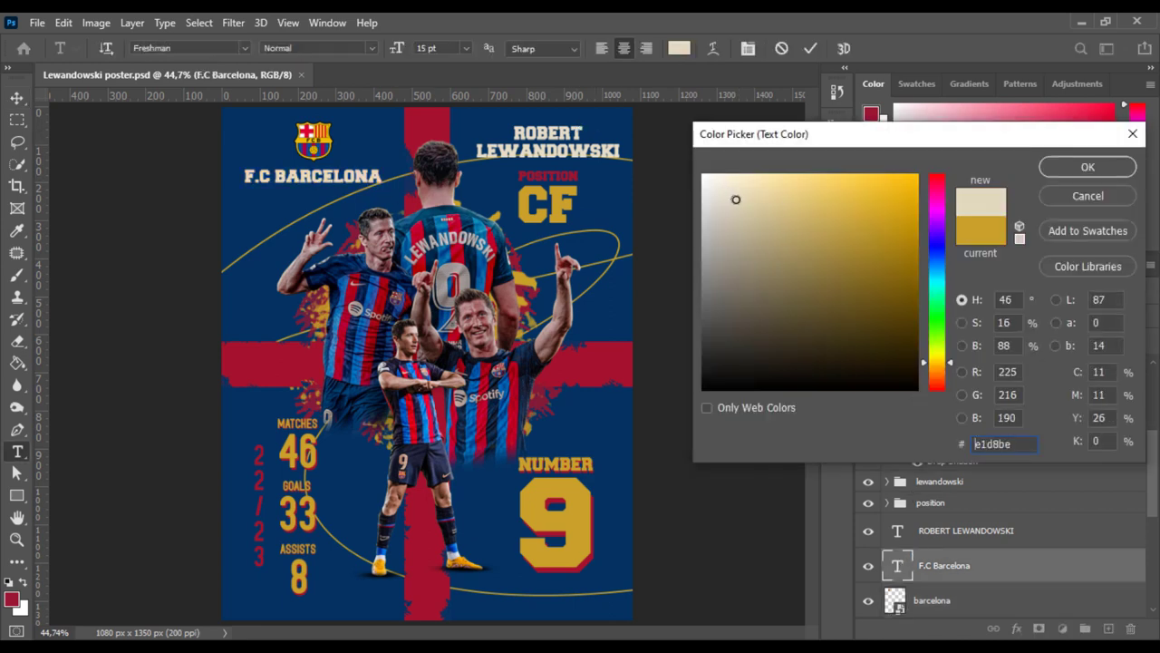
click(453, 115)
click(738, 194)
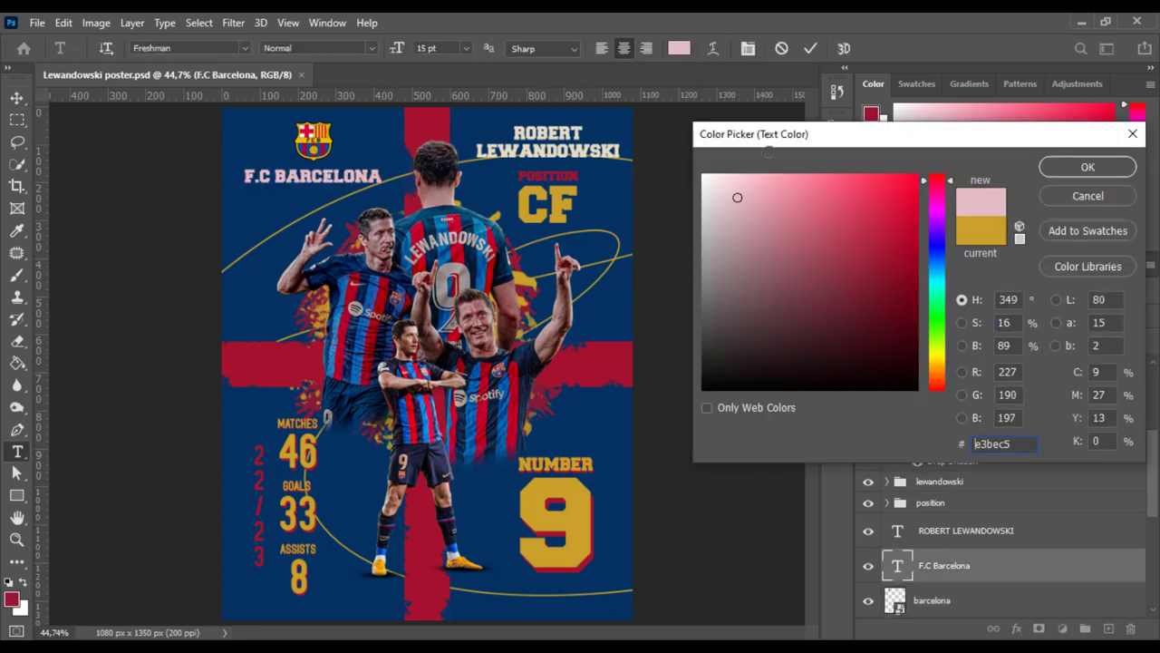
click(719, 193)
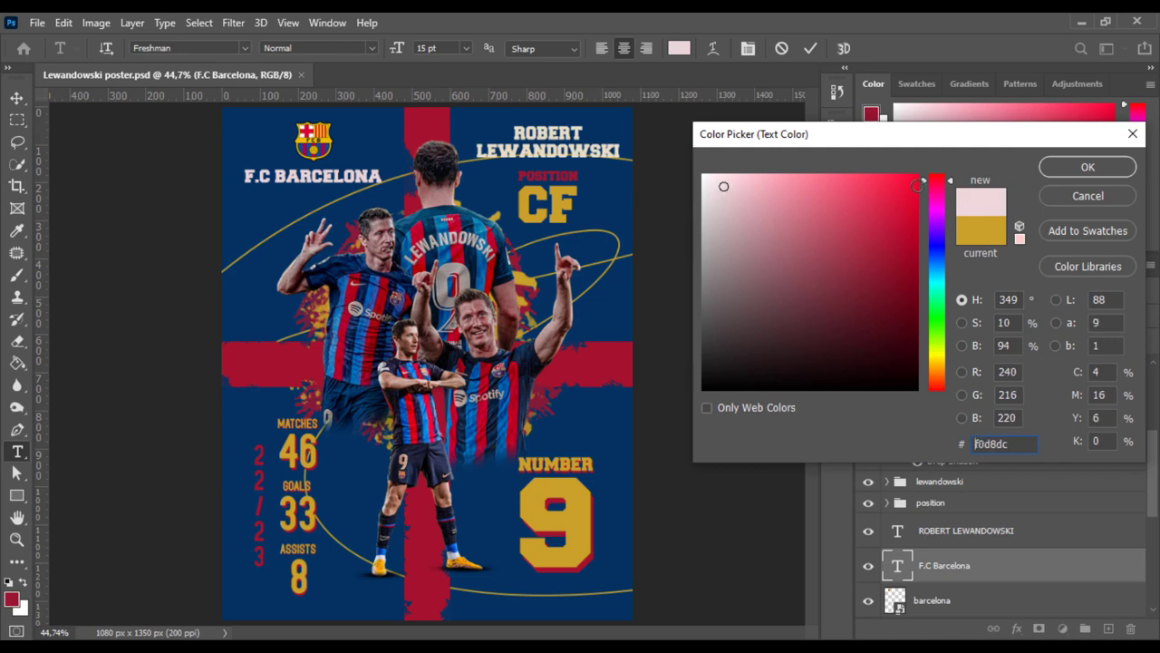
click(1088, 166)
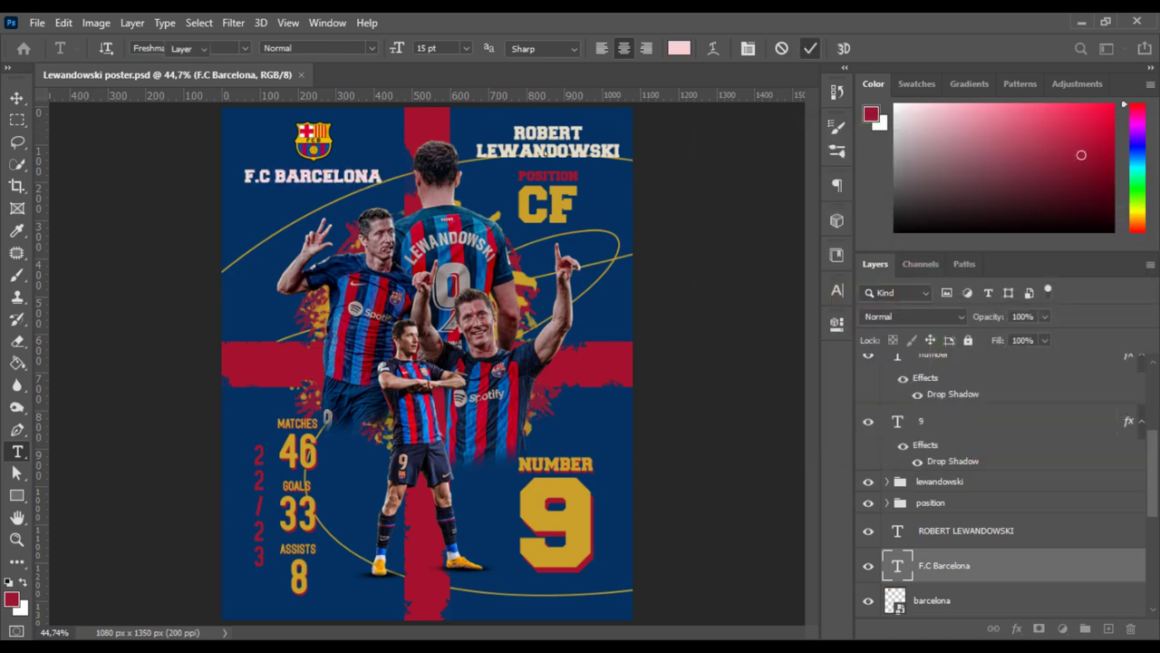
- Check the ROBERT LEWANDOWSKI name's colour, leaving it unchanged
click(966, 531)
click(678, 48)
click(1087, 195)
key(v)
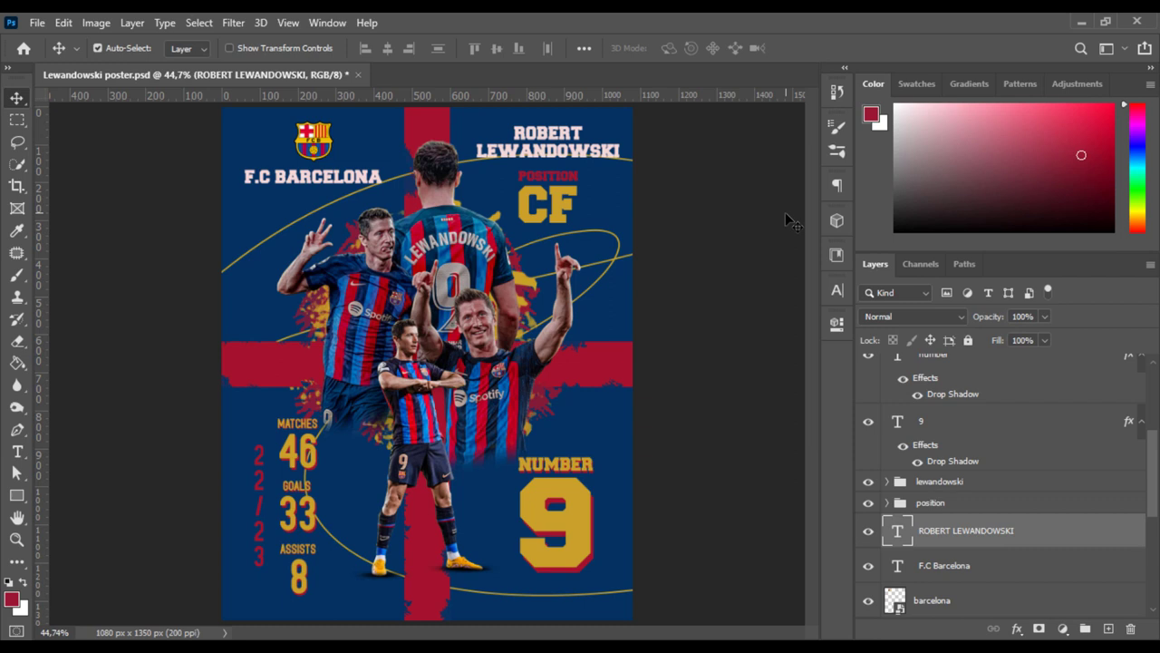
- Draw a five-pointed star polygon at the poster's left, above the raw group
scroll(997, 472, up, 5)
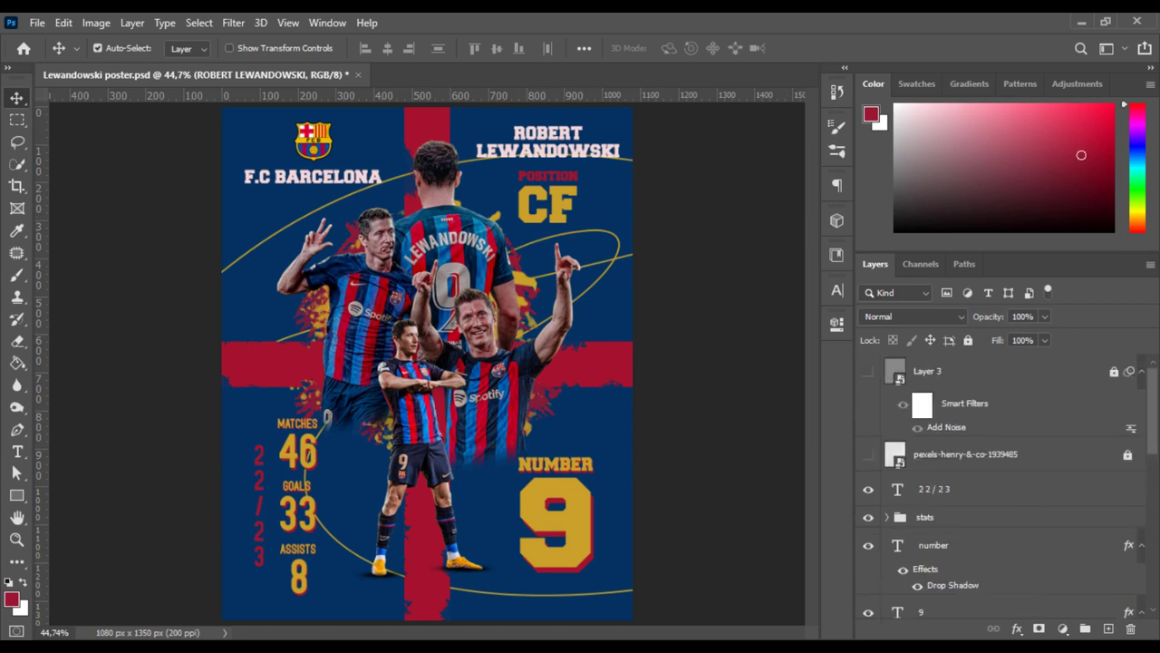
scroll(1031, 508, down, 5)
scroll(1030, 526, down, 3)
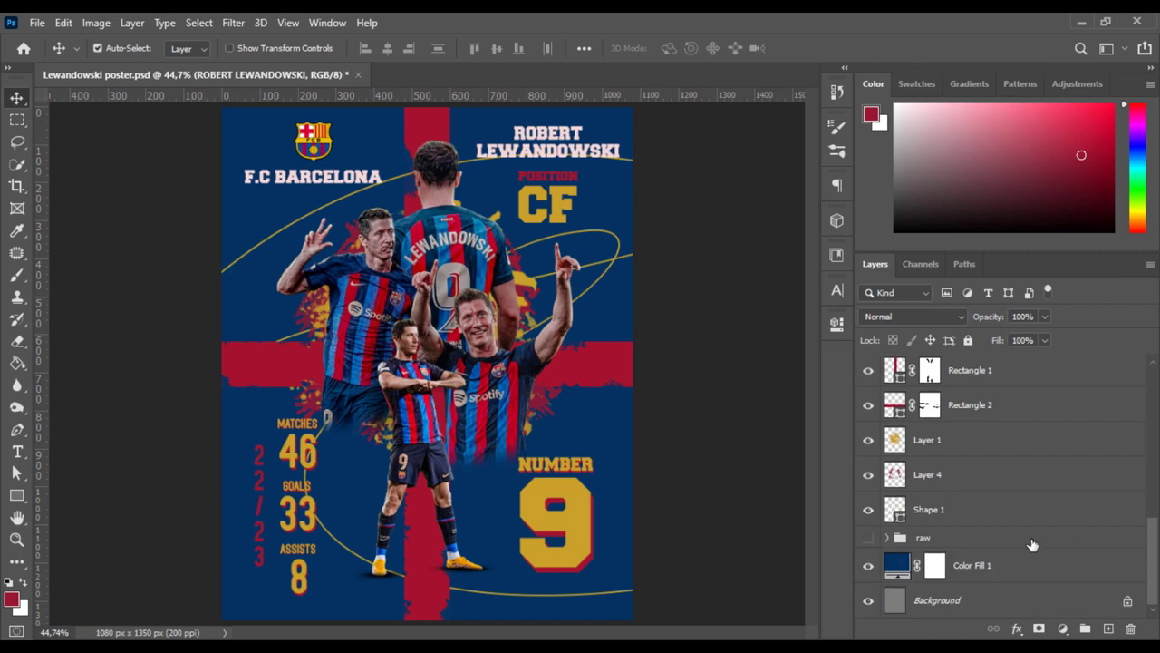
click(1030, 537)
click(17, 495)
click(82, 541)
drag(201, 255, 295, 342)
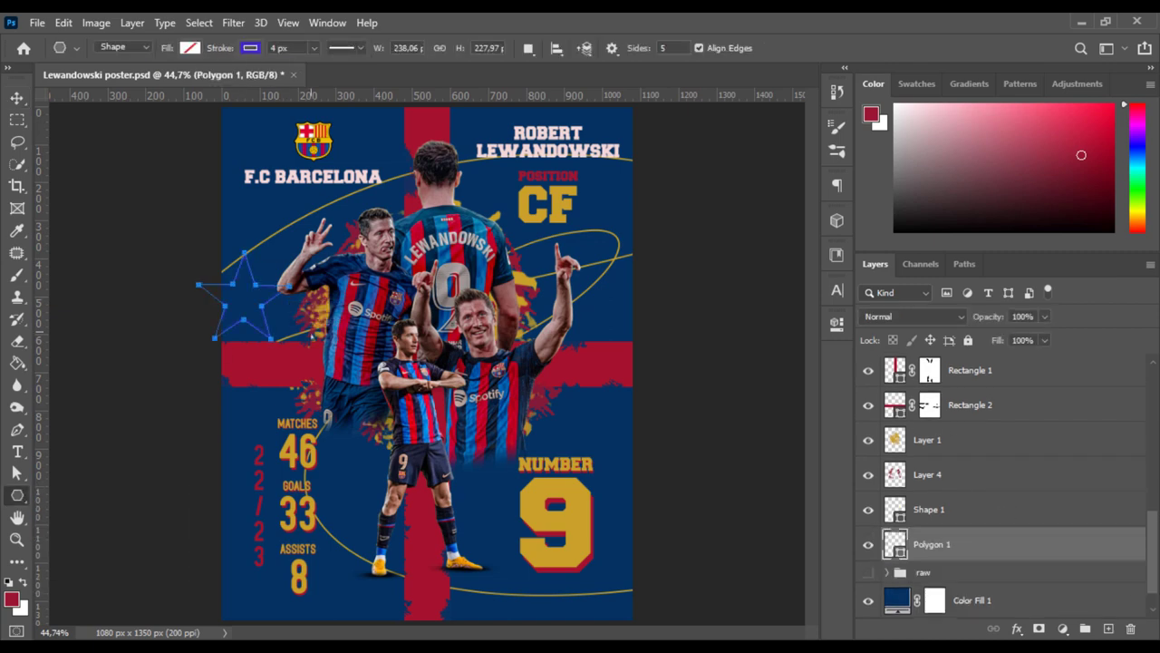
- Fill the star with a navy blue sampled from the poster background
click(190, 47)
click(296, 80)
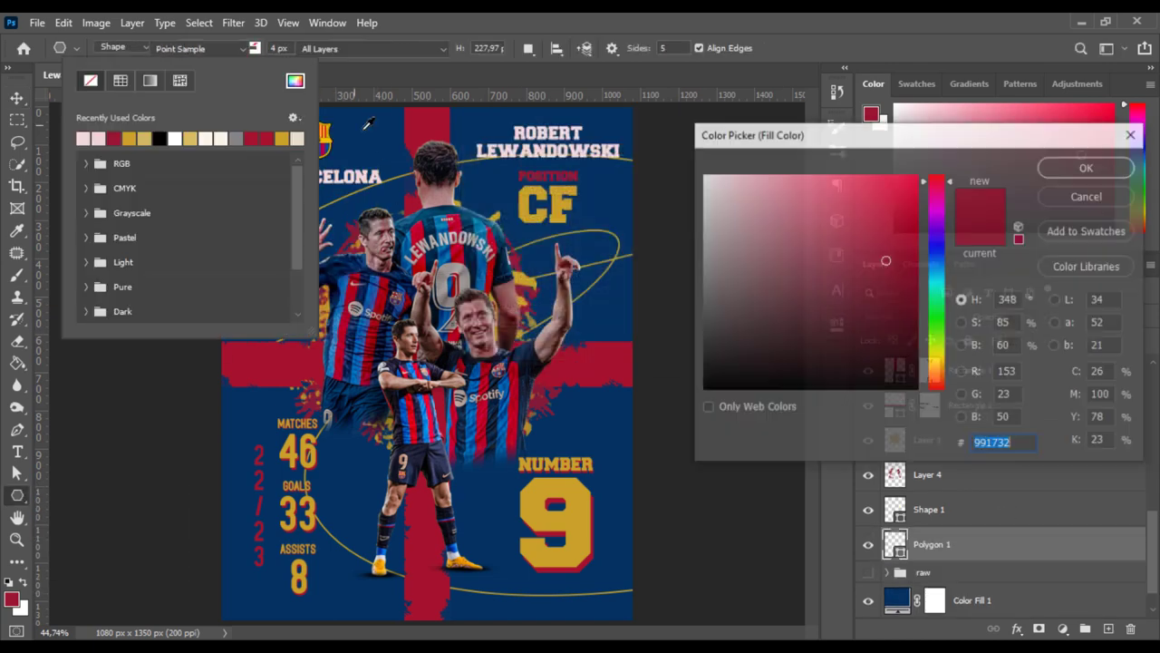
click(625, 181)
key(Return)
- Duplicate the star, move the copy elsewhere, and group it as 'stars'
key(Return)
key(v)
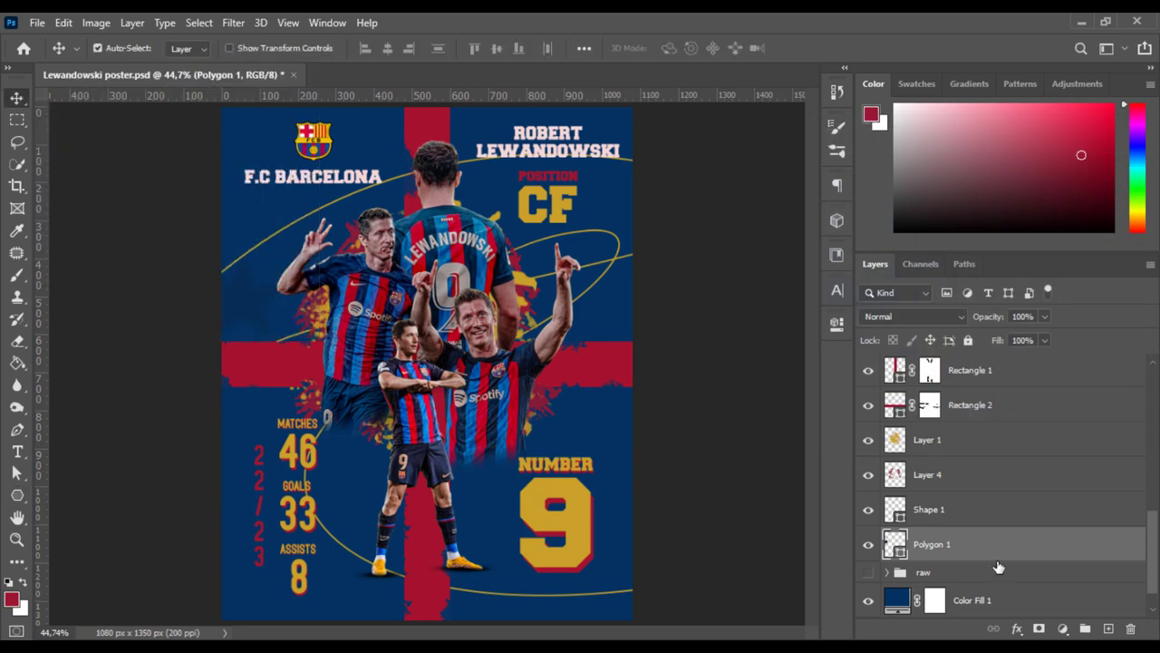
drag(1000, 564, 1106, 627)
key(ctrl+g)
double_click(924, 536)
text(stars)
key(Return)
click(954, 566)
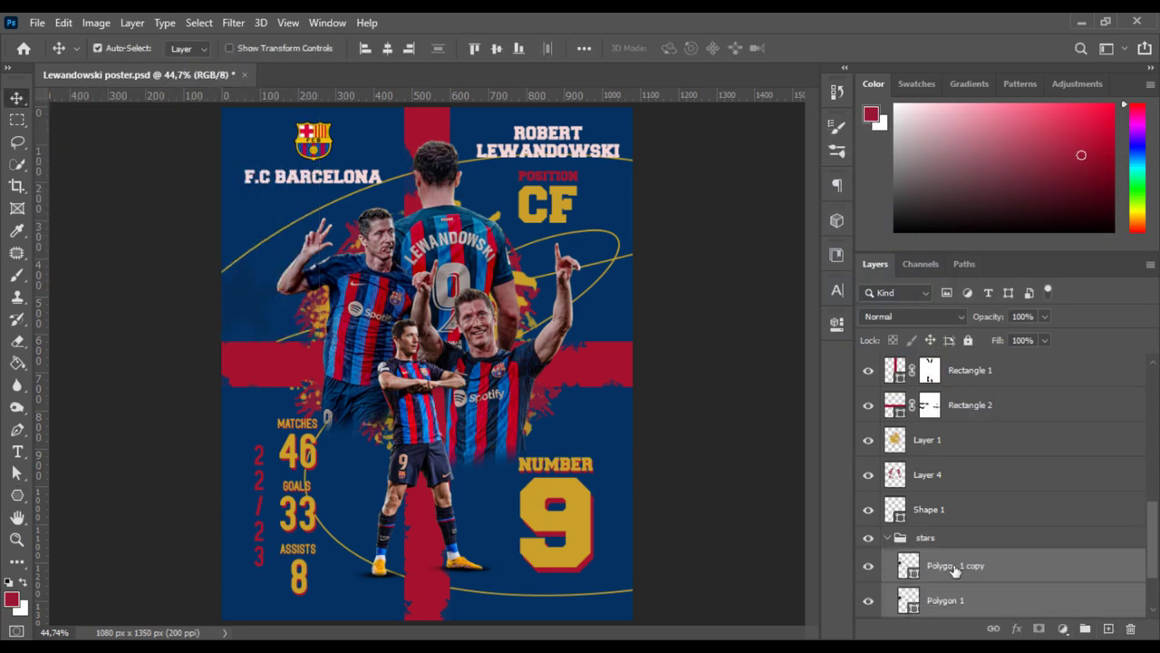
- Merge the star copies into one layer and enlarge it to about 444 px wide
key(ctrl+j)
key(ctrl+j)
key(ctrl+j)
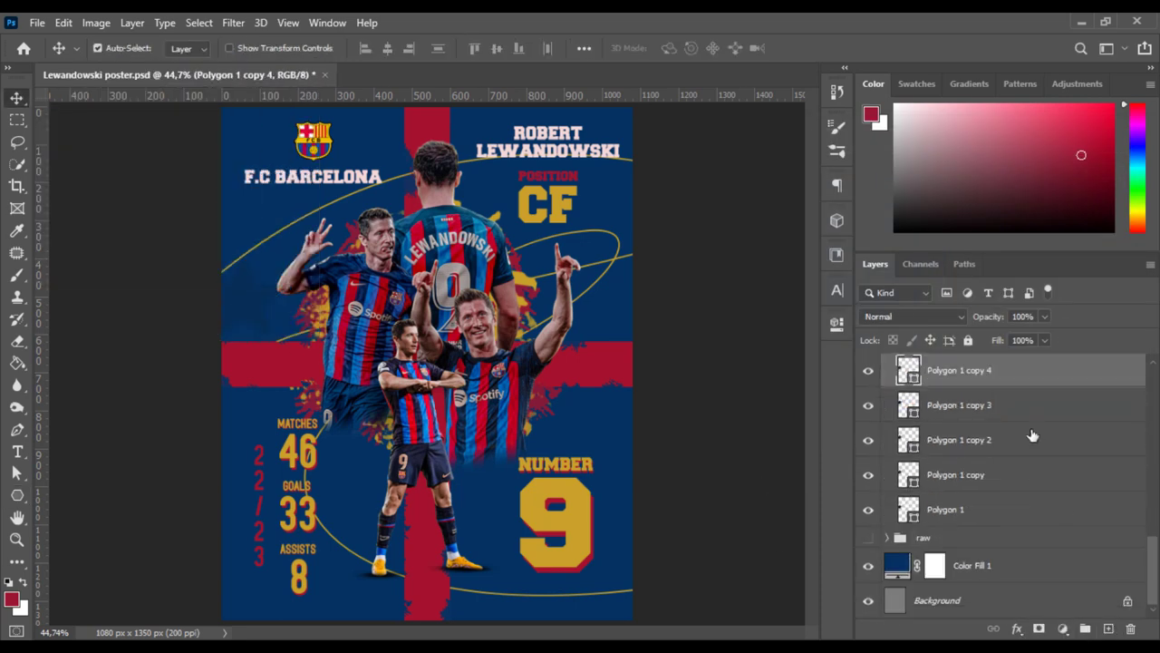
shift+click(946, 508)
key(ctrl+e)
key(ctrl+t)
drag(299, 245, 363, 173)
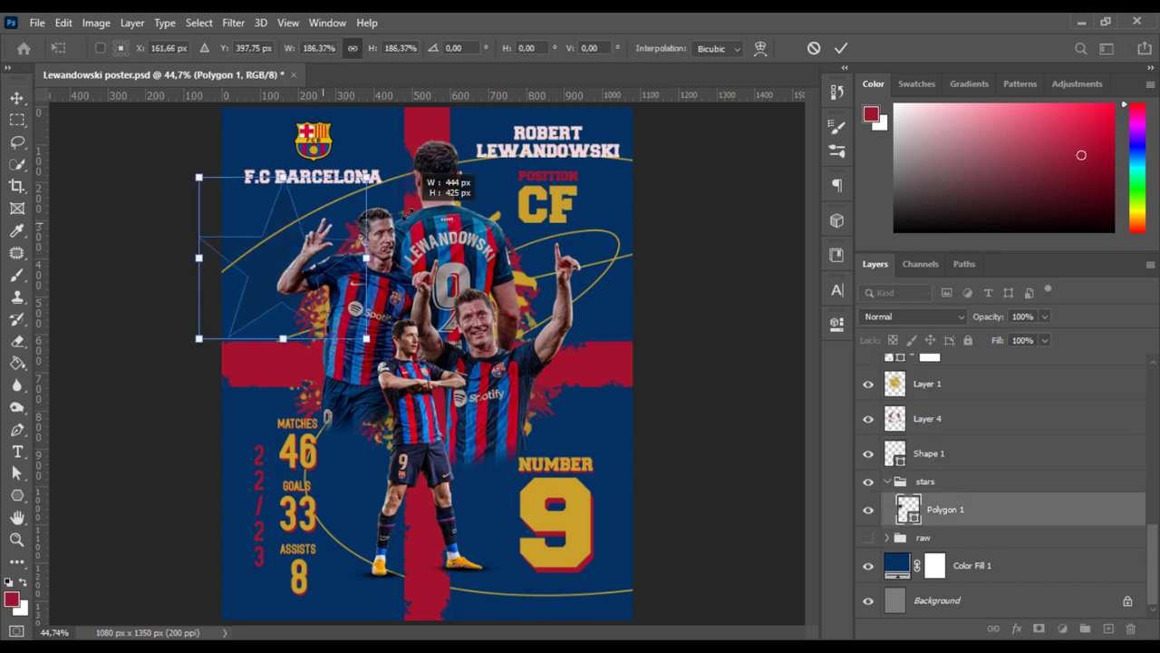
key(Return)
- Duplicate the enlarged star layer and collapse the stars group
key(ctrl+t)
key(Return)
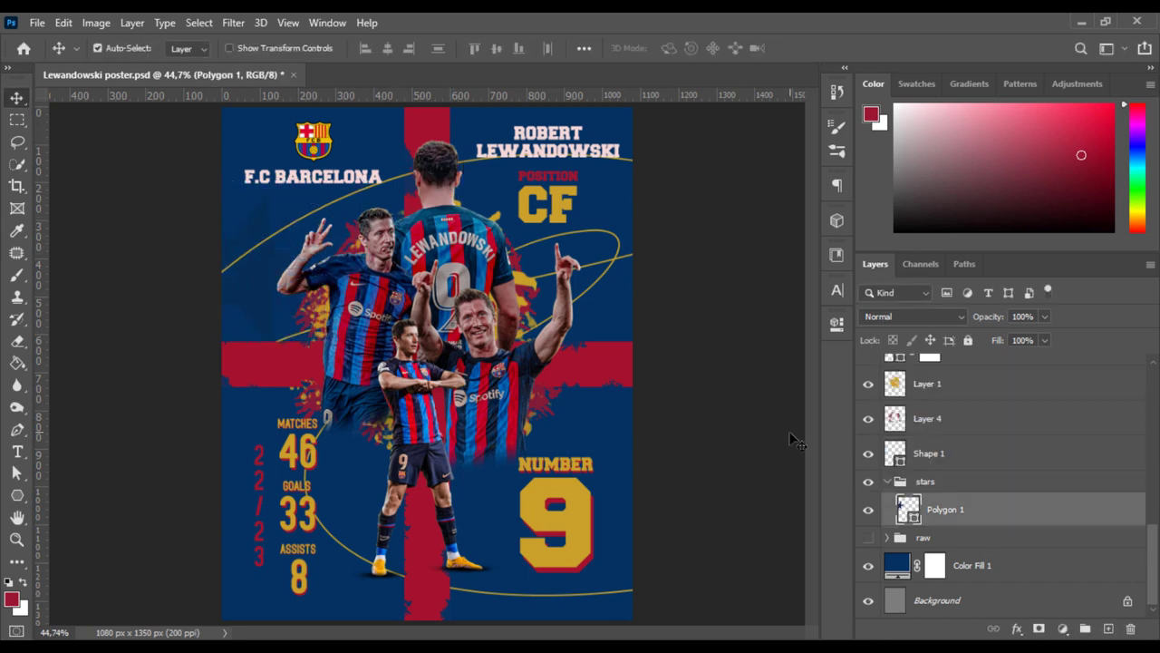
key(ctrl+j)
key(ctrl+t)
key(Return)
click(887, 481)
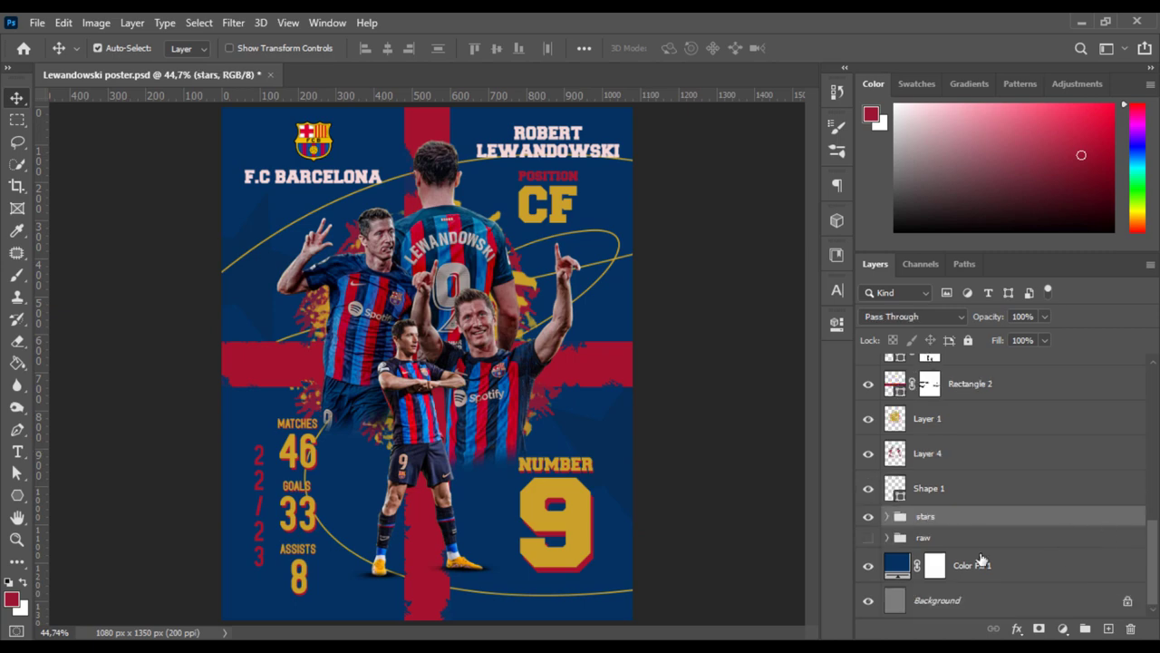
scroll(982, 559, up, 5)
- Colour the star copy dark blue 073a6d and the first star 063059, then save the poster
scroll(981, 544, down, 5)
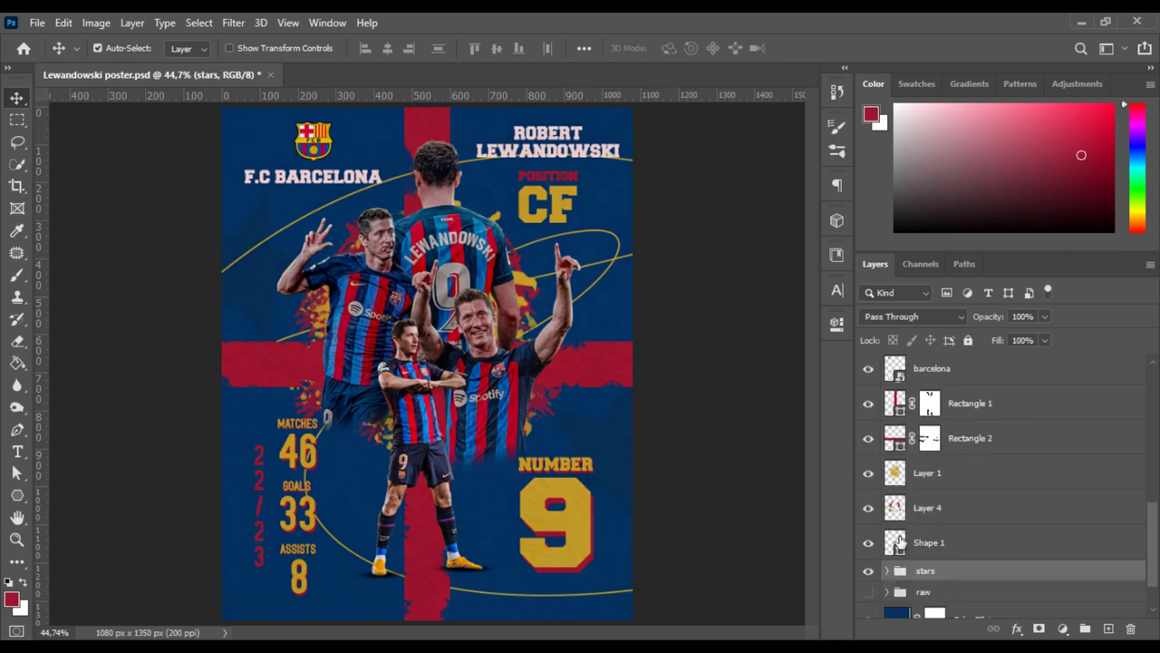
double_click(908, 598)
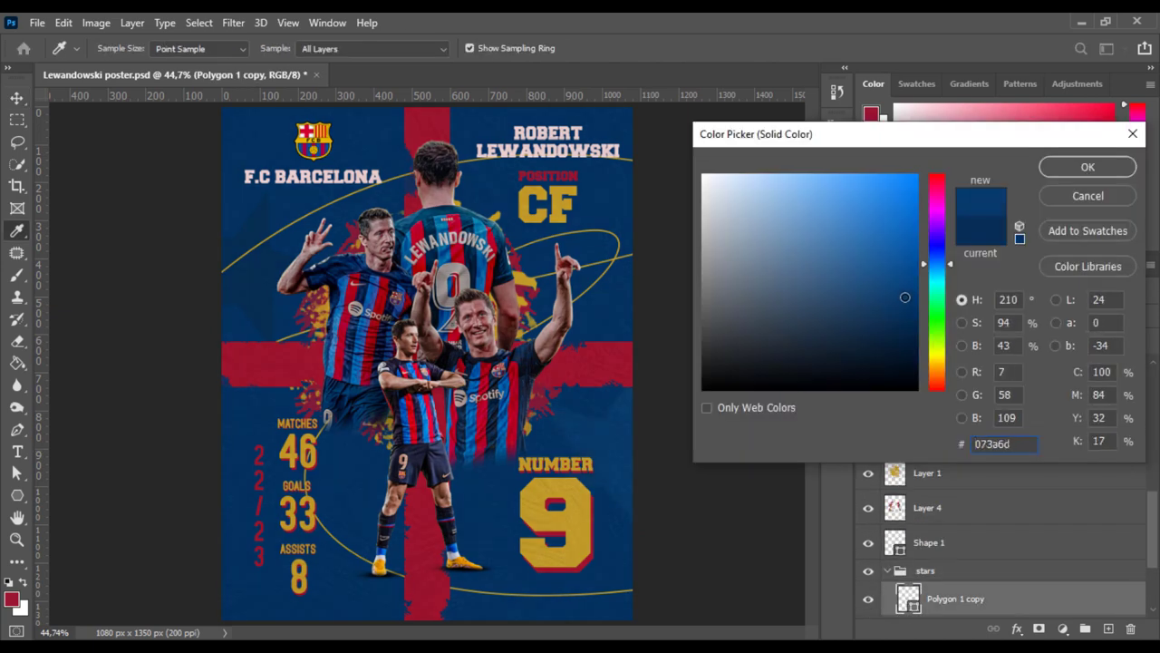
click(1087, 167)
scroll(981, 544, down, 2)
double_click(908, 553)
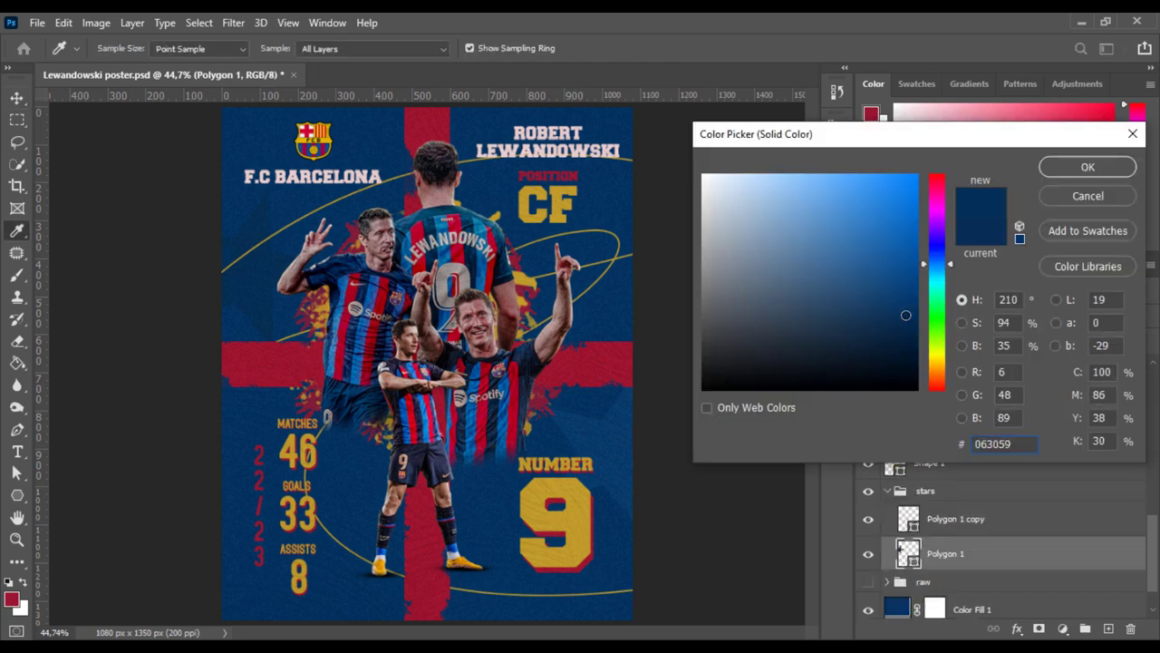
click(1087, 167)
double_click(908, 519)
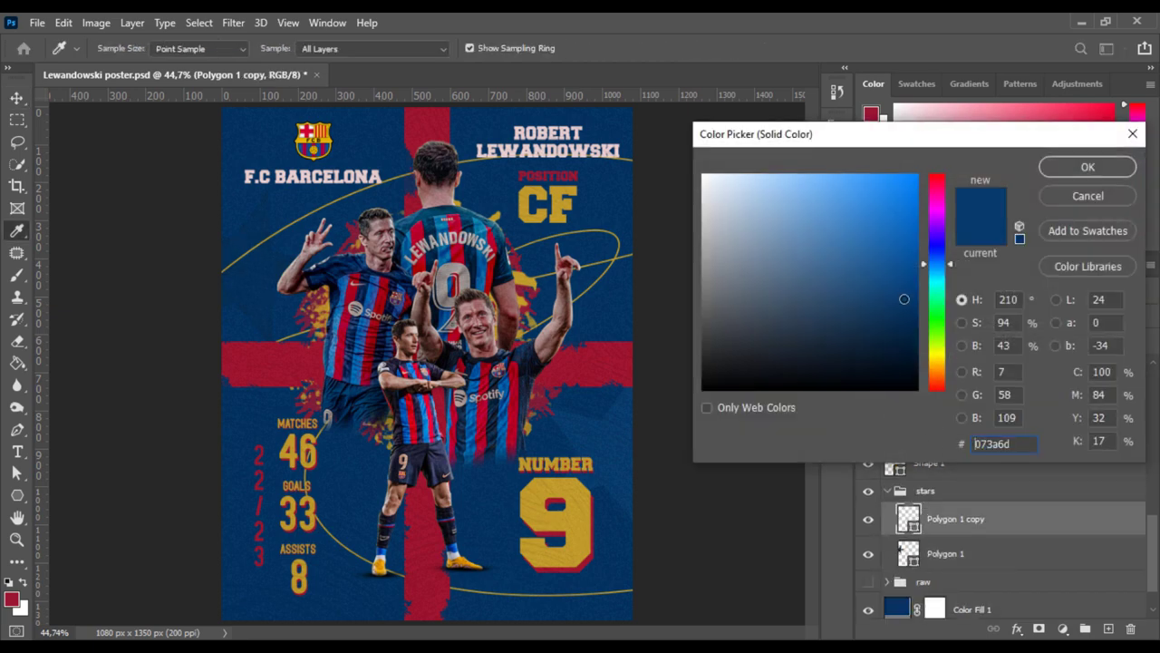
key(ctrl+v)
click(1088, 167)
key(ctrl+s)
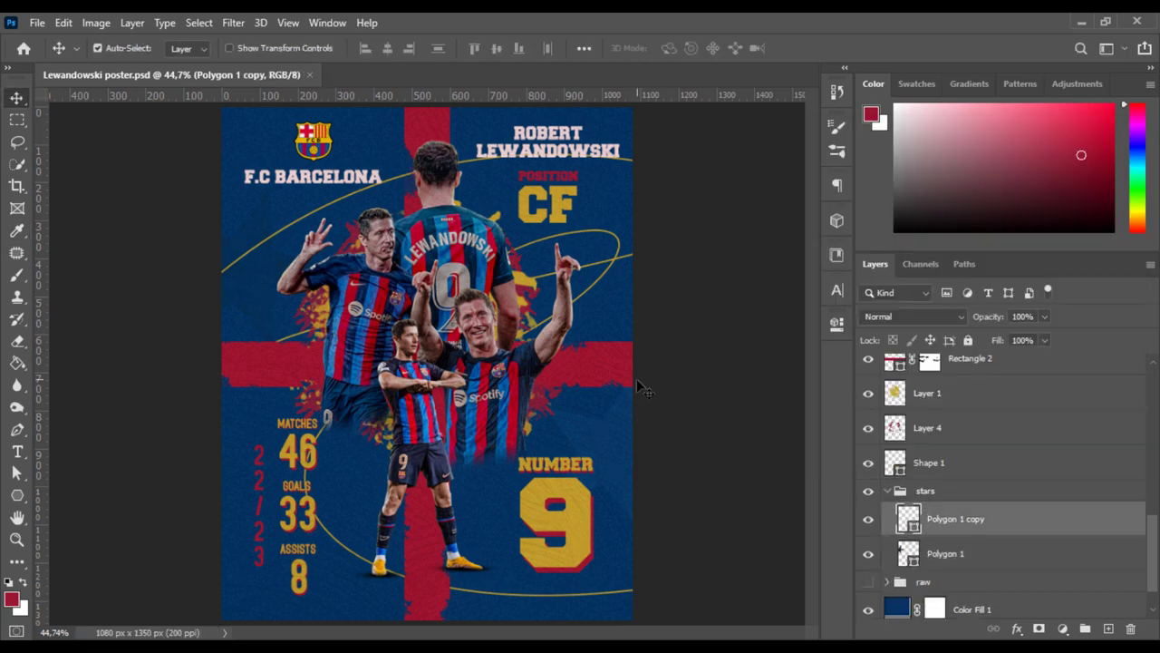
- Make the F.C Barcelona and ROBERT LEWANDOWSKI title texts off-white f4ebd9
scroll(997, 508, up, 5)
double_click(897, 508)
click(678, 48)
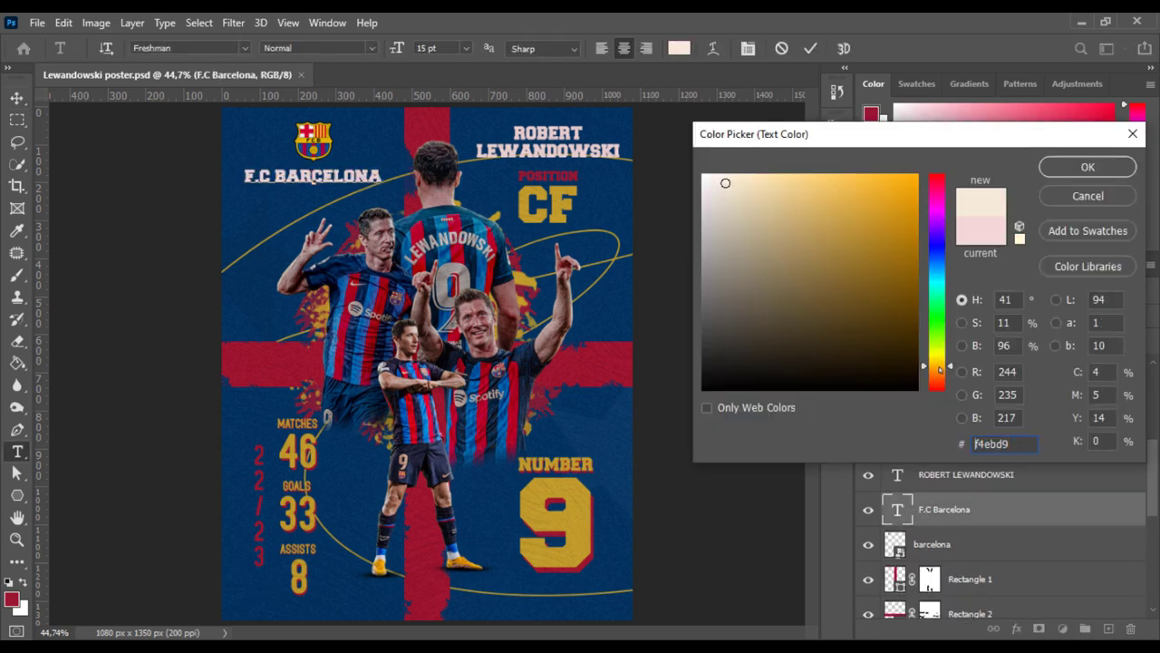
key(Return)
double_click(897, 474)
click(679, 48)
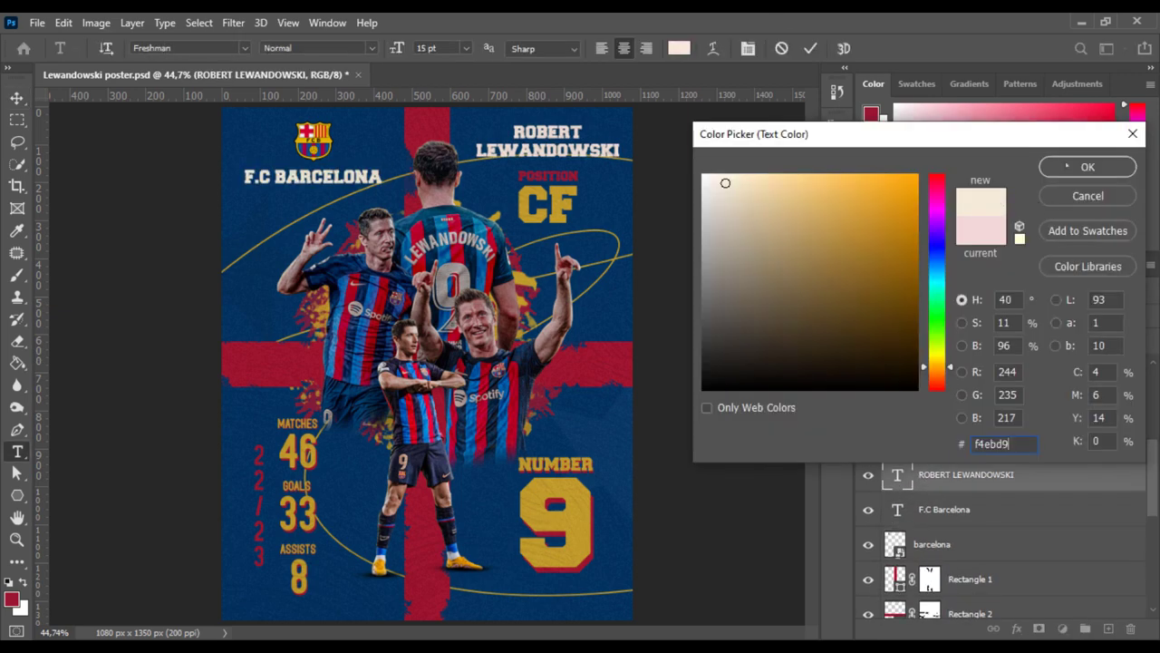
key(ctrl+v)
key(Return)
key(ctrl+Return)
key(v)
drag(1152, 472, 1157, 347)
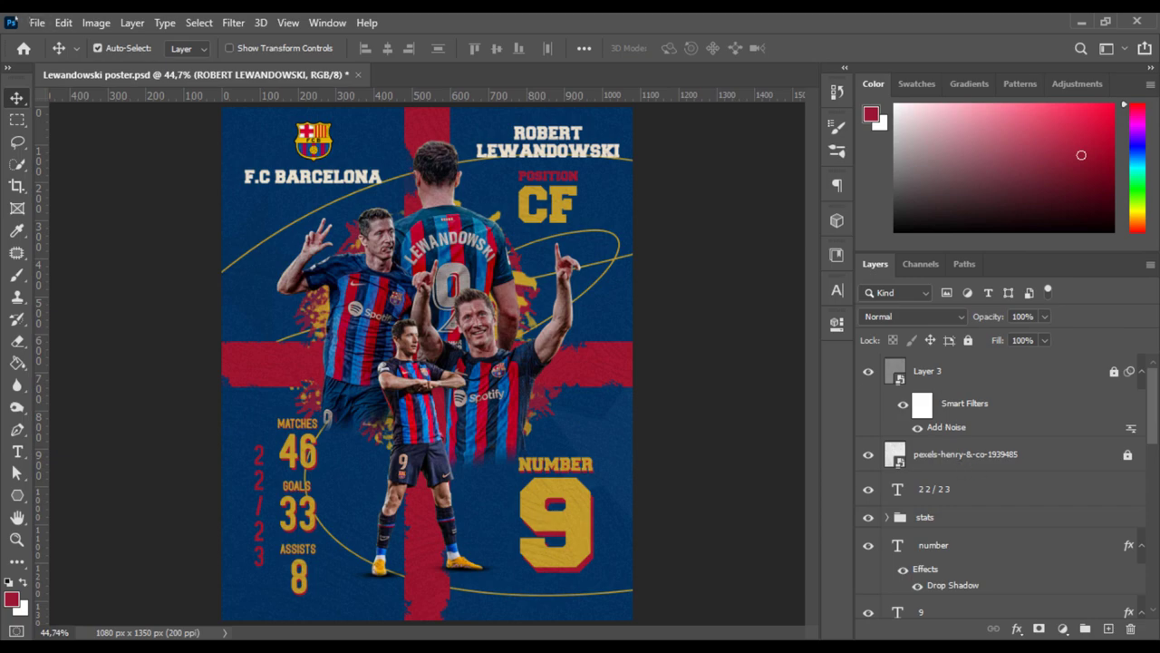